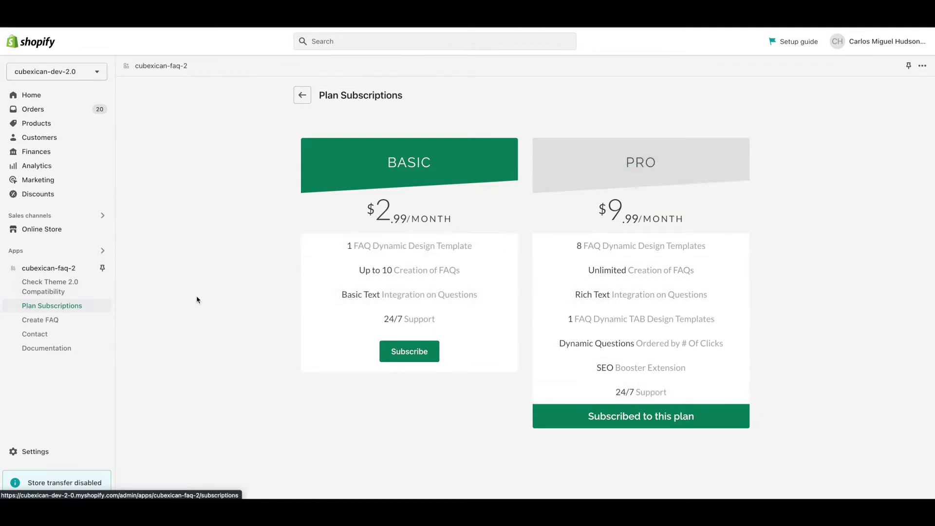
Step: Start a new FAQ titled "My Awesome FAQ" with the description "Description of My Awesome FAQ"
left_click(60, 271)
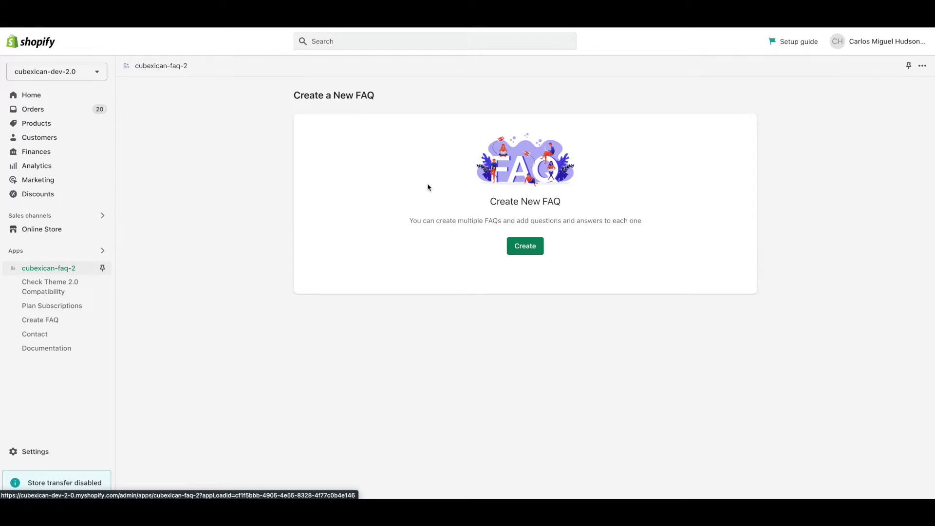
left_click(531, 252)
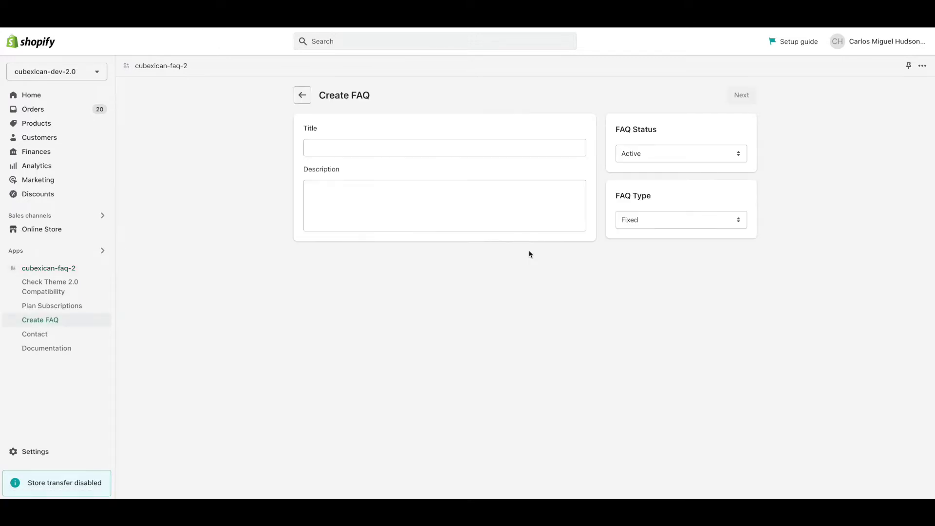
left_click(351, 148)
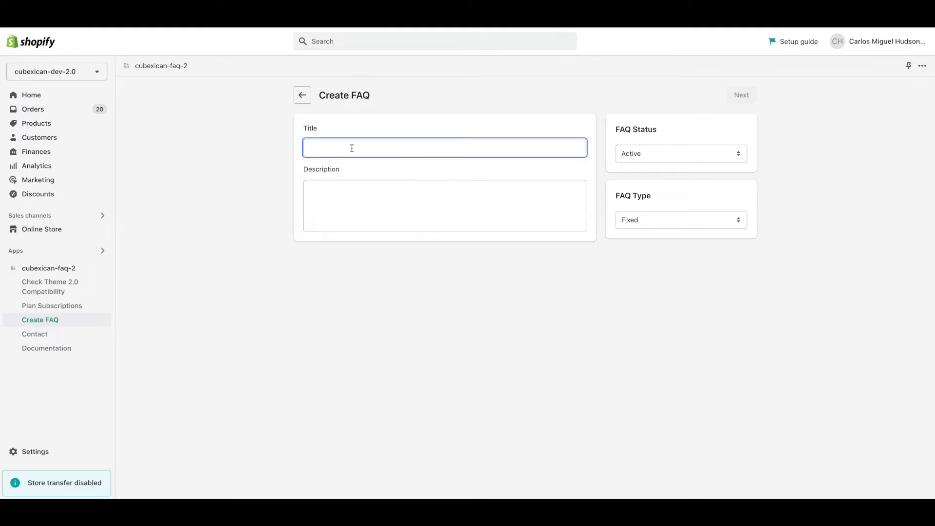
type("My Awesome FAQ")
key("Tab")
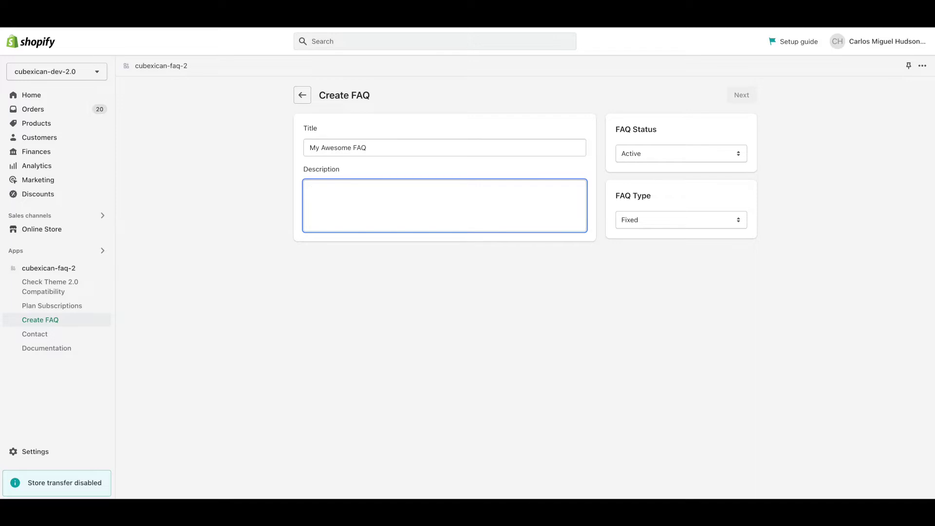
type("Description of My Aq")
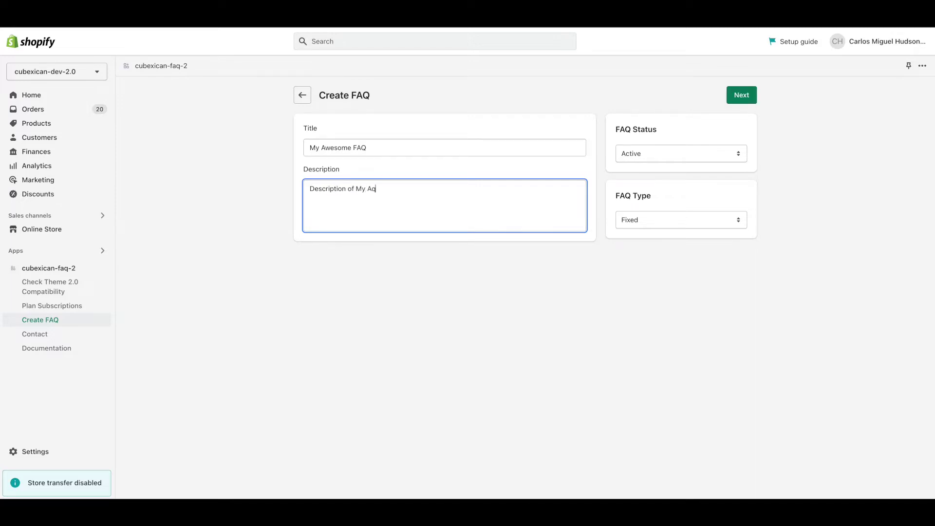
key("BackSpace")
type("wesome FAQ")
Step: Keep the FAQ status Active, set the FAQ type to Dynamic, and proceed to create the FAQ
left_click(656, 158)
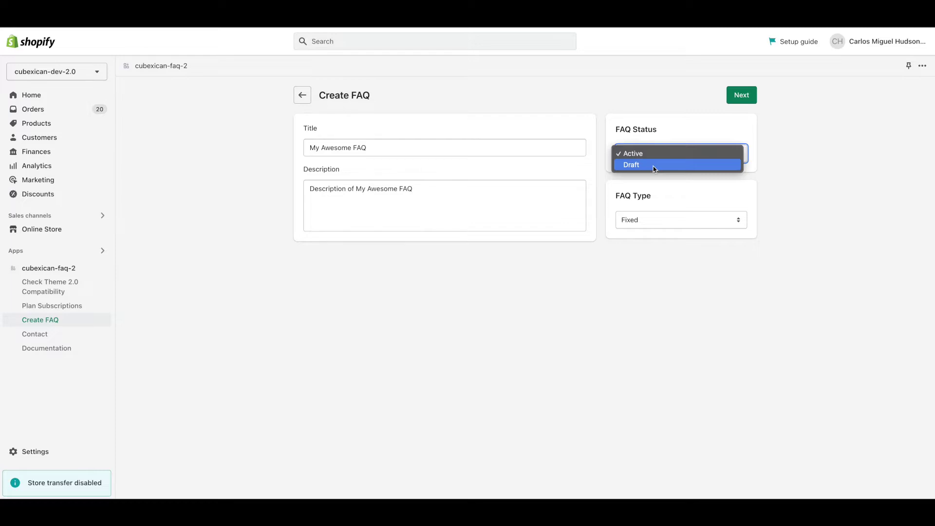
left_click(749, 189)
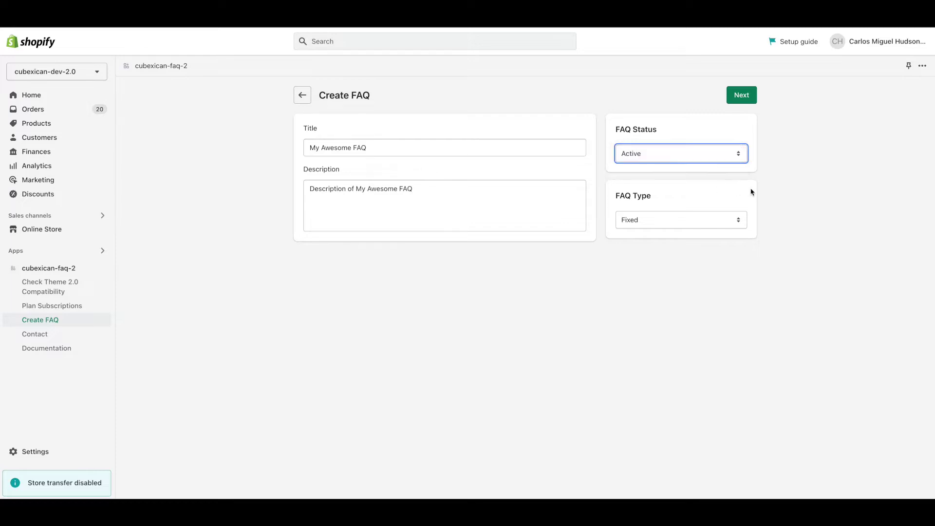
left_click(637, 221)
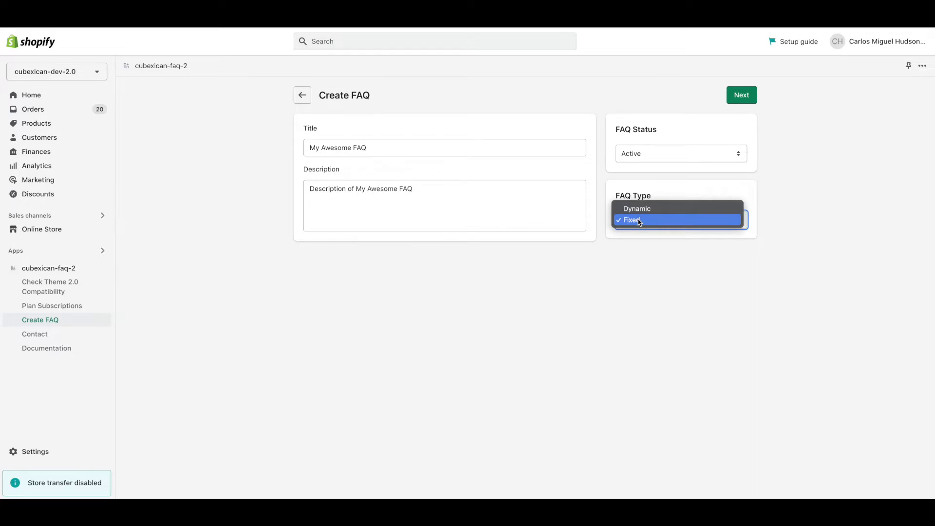
left_click(640, 242)
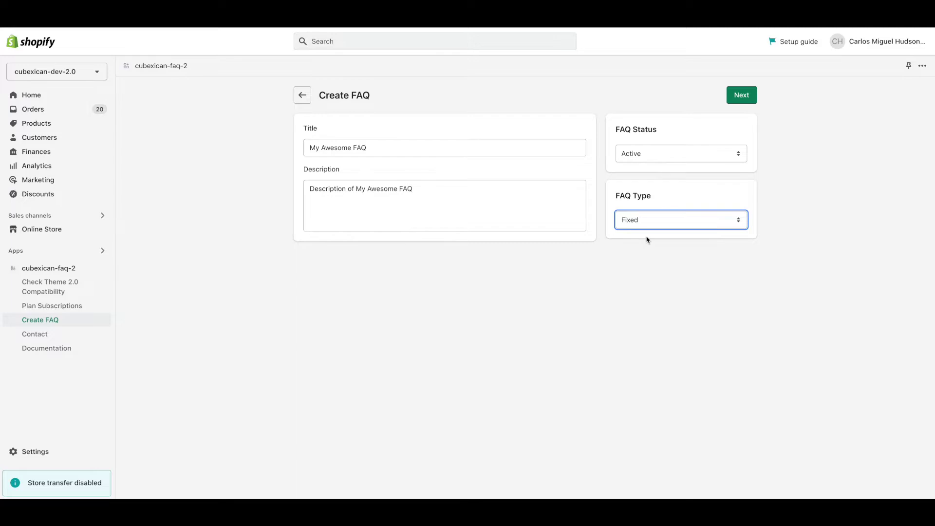
left_click(644, 226)
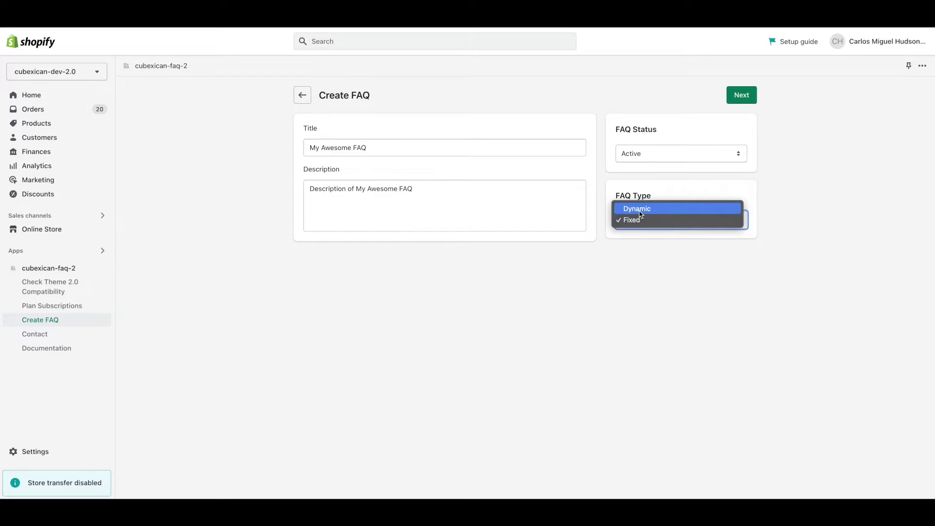
left_click(642, 239)
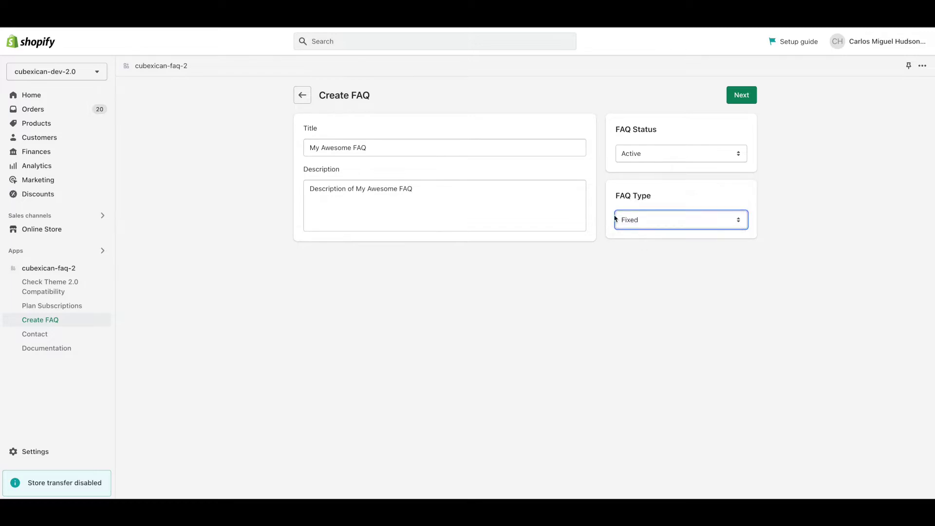
left_click(644, 221)
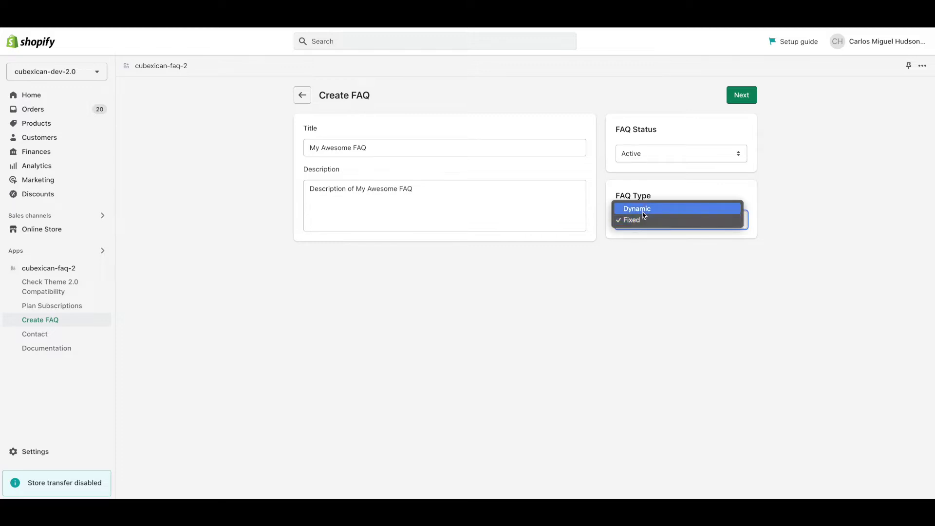
left_click(644, 209)
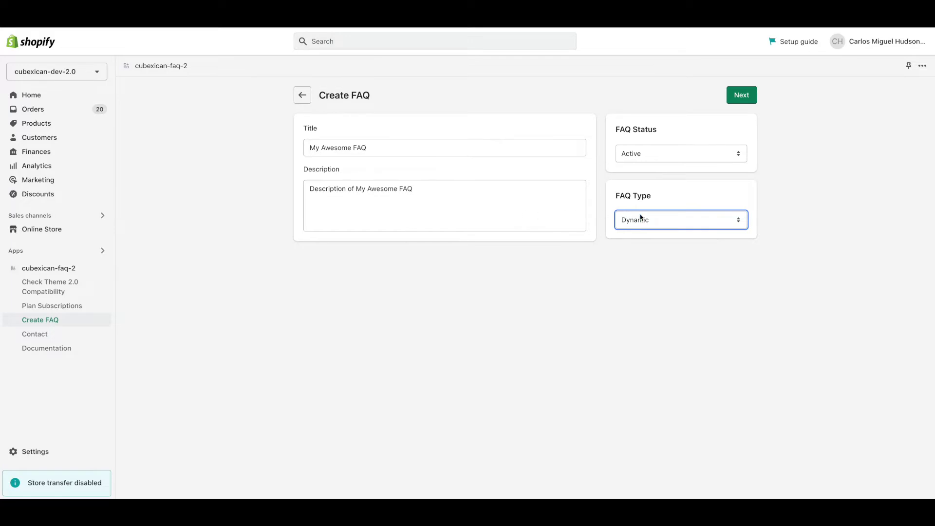
left_click(746, 98)
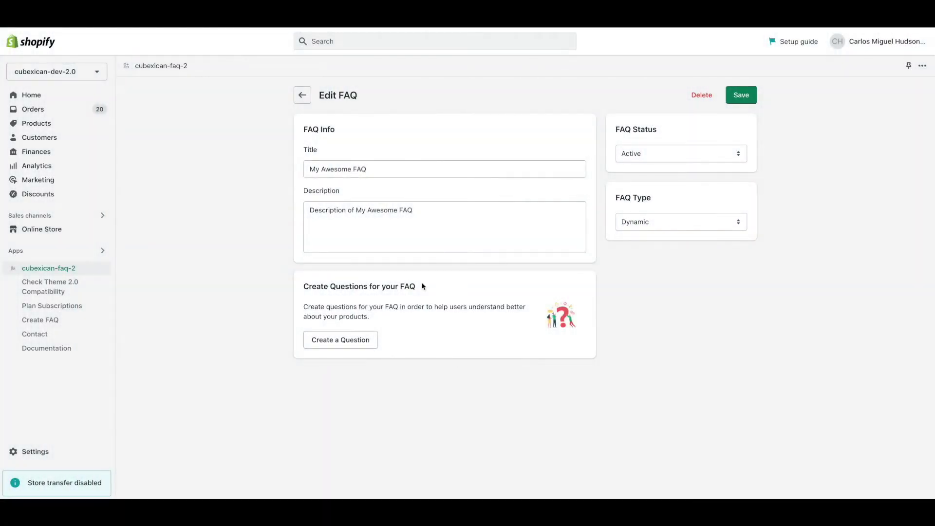
Step: Start a new question for the FAQ and enter "My First Question" as its question text
left_click(341, 345)
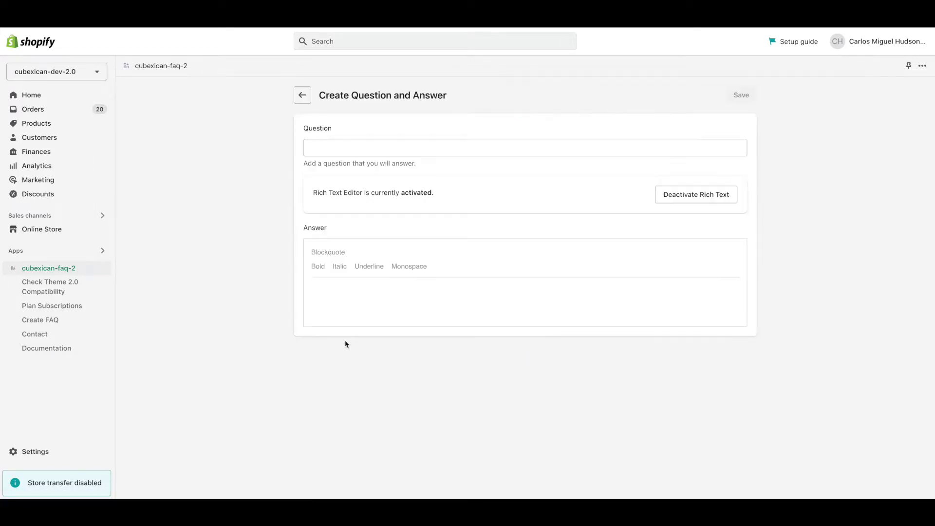
left_click(357, 147)
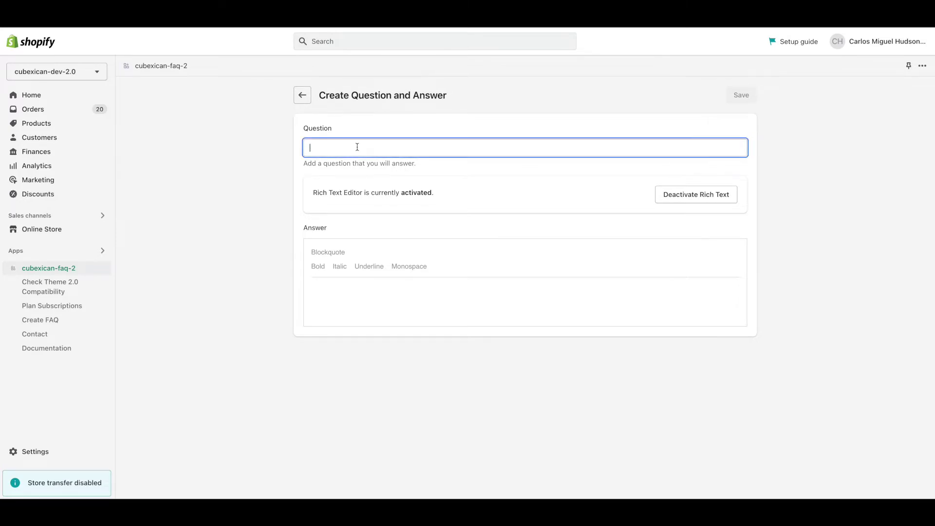
type("My First Question")
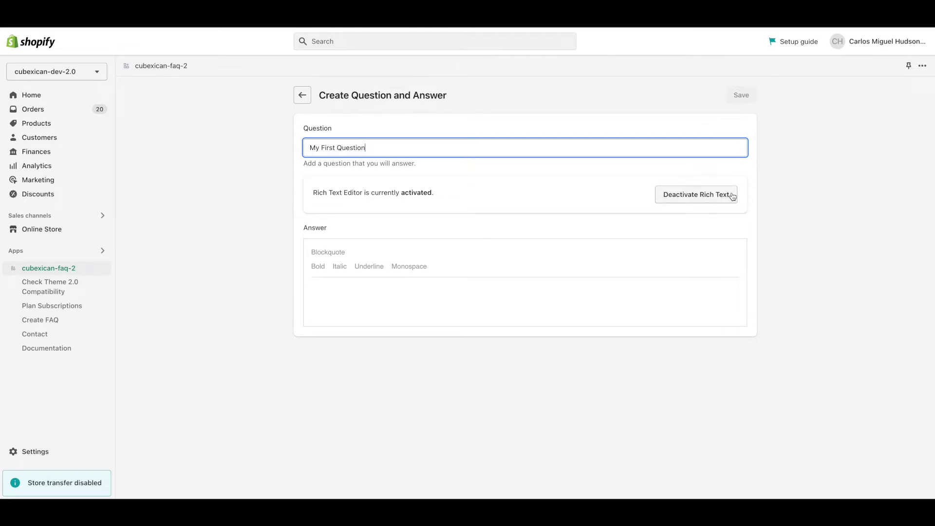
Step: Enter "Bold Words" as the first line of the answer and format it in bold
left_click(457, 302)
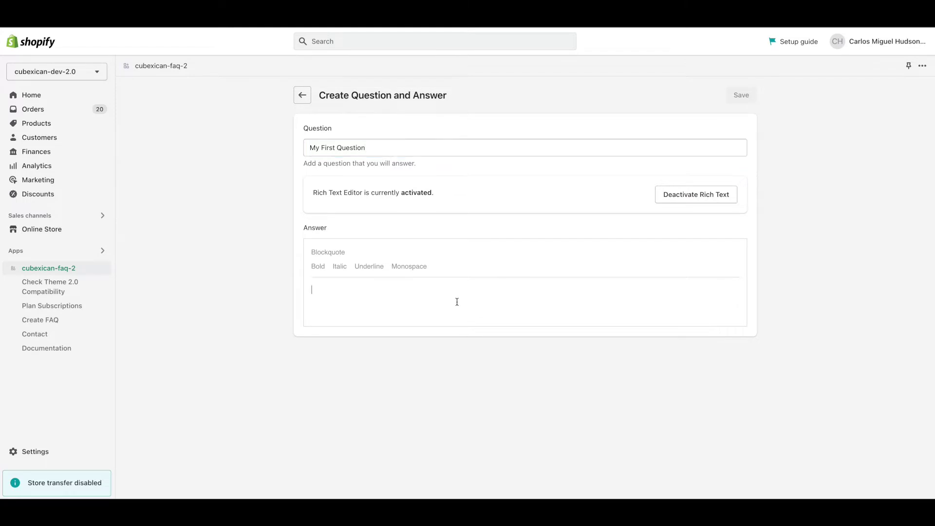
type("B")
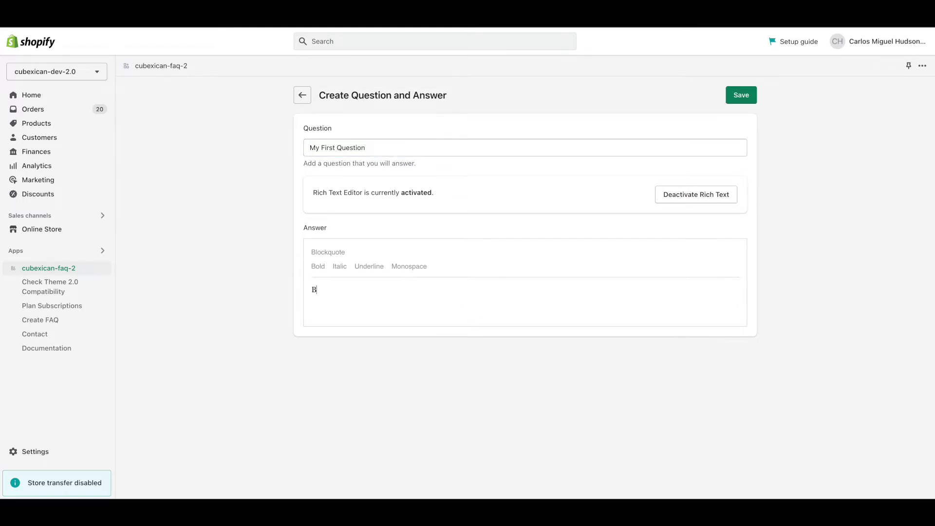
type("old Words")
left_click_drag(357, 292, 296, 292)
left_click(314, 267)
left_click(373, 287)
Step: Add a second answer line reading "Italics Words" and format it in italics
key("Return")
type("Italics Words")
left_click(358, 301)
left_click_drag(358, 300, 255, 295)
left_click(340, 267)
left_click(364, 292)
Step: Add a third answer line reading "Underline Word" and format it with only an underline
key("Return")
type("Underlinw")
key("BackSpace")
key("BackSpace")
type("e Word")
left_click(340, 268)
left_click_drag(371, 304, 267, 309)
left_click(371, 266)
left_click(341, 268)
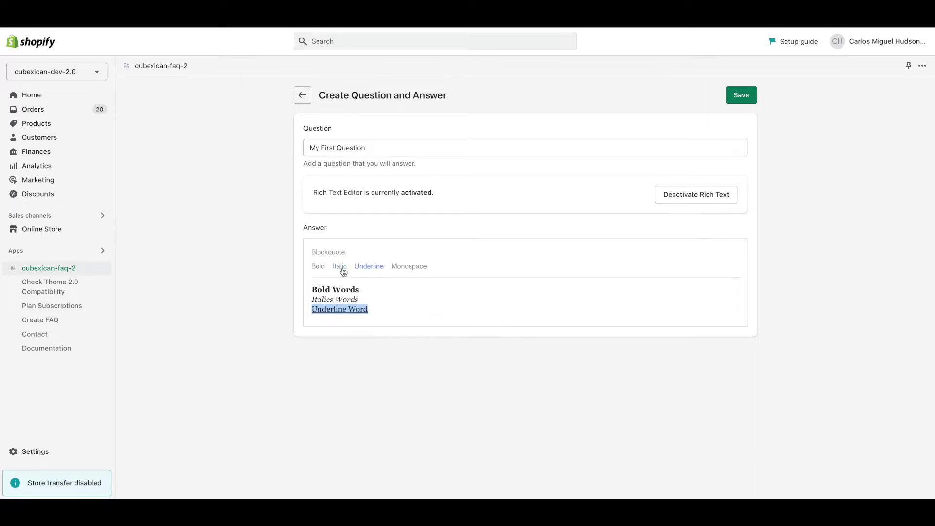
left_click(375, 312)
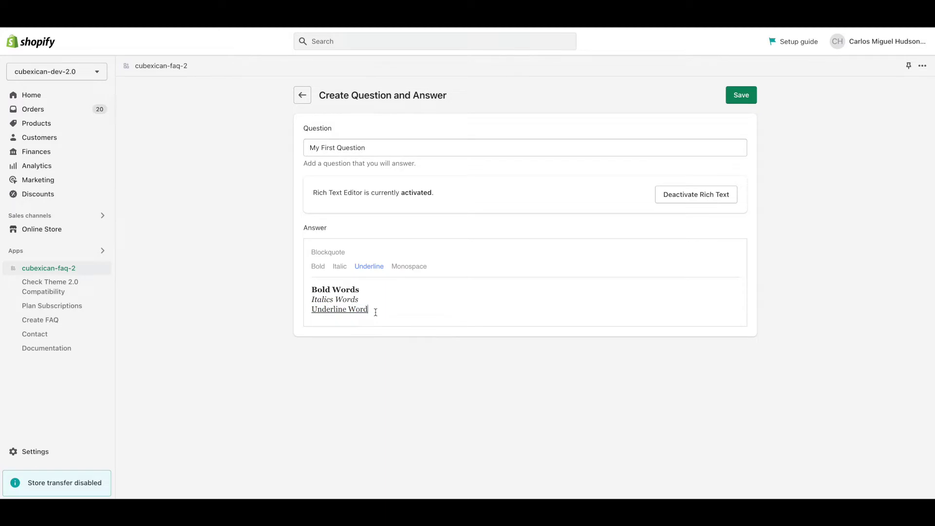
Step: Add a fourth answer line reading "Monospace" and format it as monospace without the underline
key("Return")
type("MonoS")
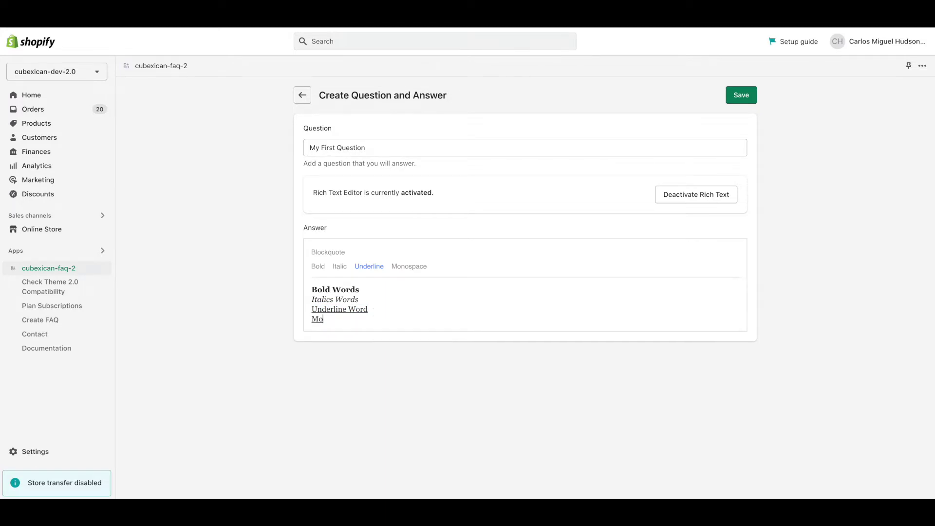
key("BackSpace")
type("space")
left_click_drag(369, 318, 278, 320)
left_click(367, 267)
left_click(395, 269)
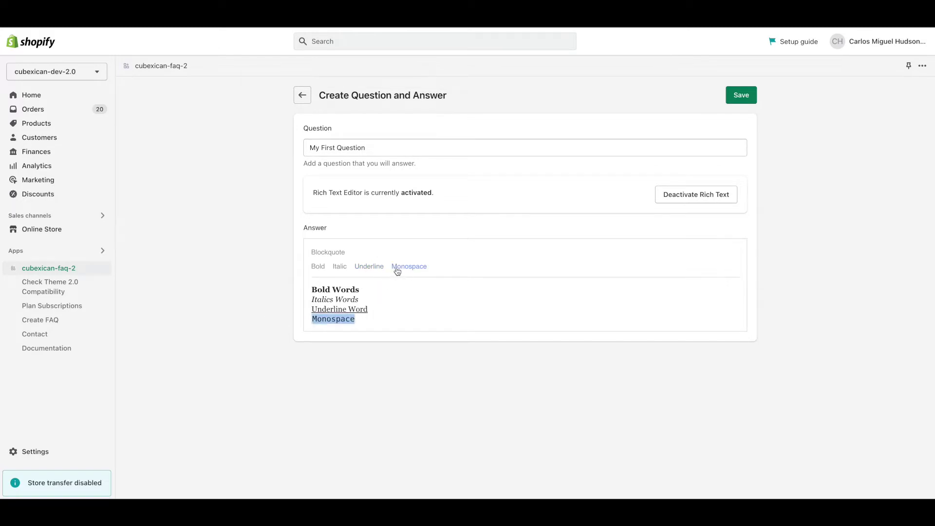
left_click(380, 323)
left_click(366, 327)
Step: Add a last answer line reading "Block Quote" and format it as a blockquote without monospace
key("Return")
type("Block Quote")
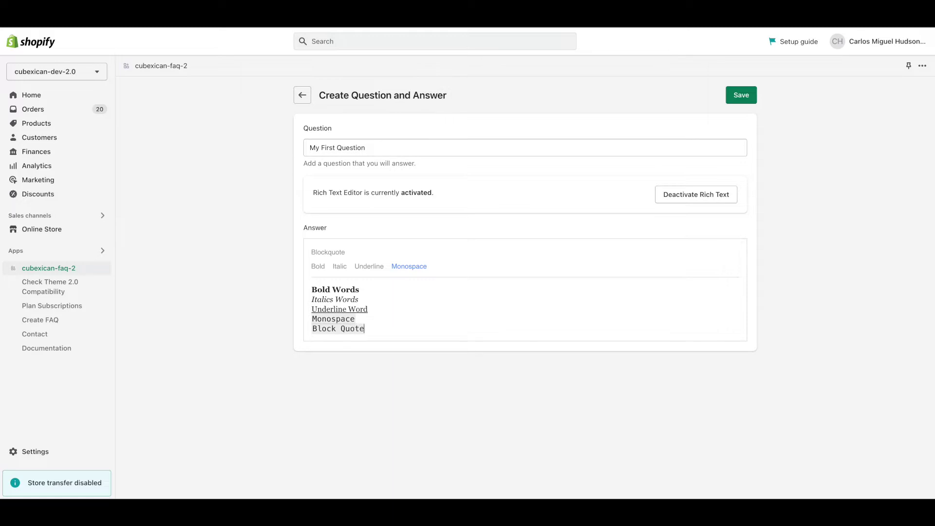
left_click_drag(368, 330, 286, 328)
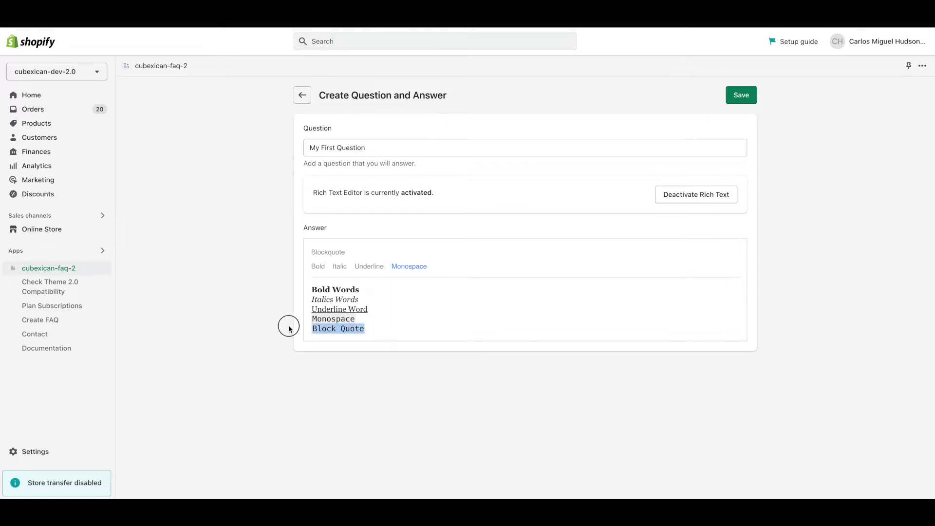
left_click(398, 266)
left_click(334, 255)
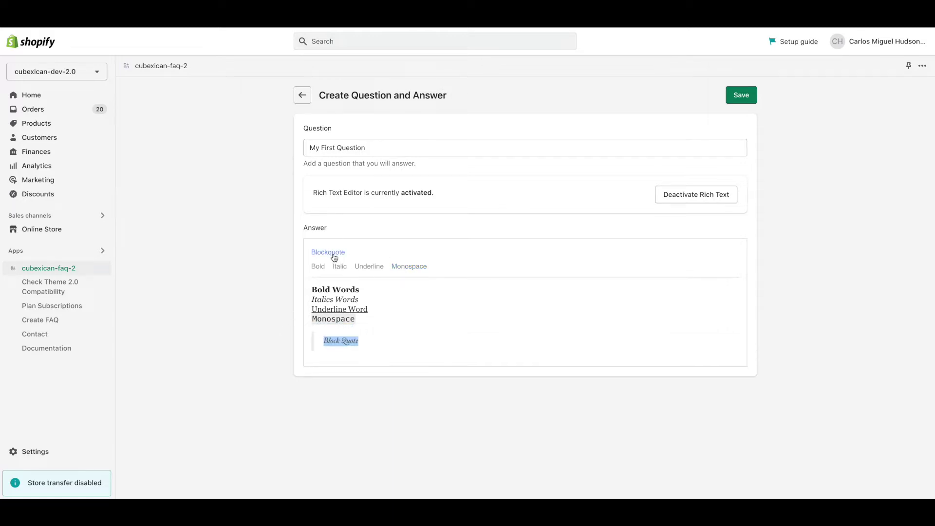
left_click(382, 346)
Step: Deactivate the rich text editor and enter the plain answer "My Answer for this first question"
left_click(699, 200)
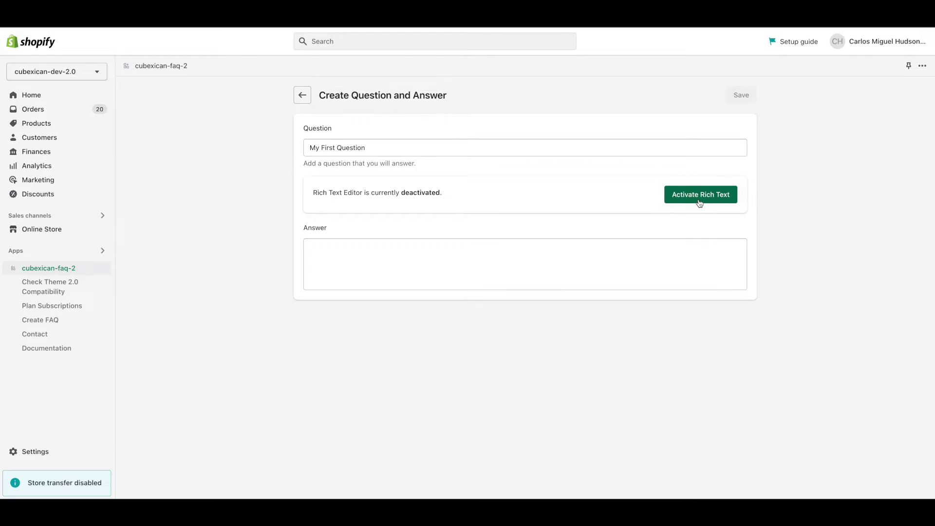
left_click(469, 257)
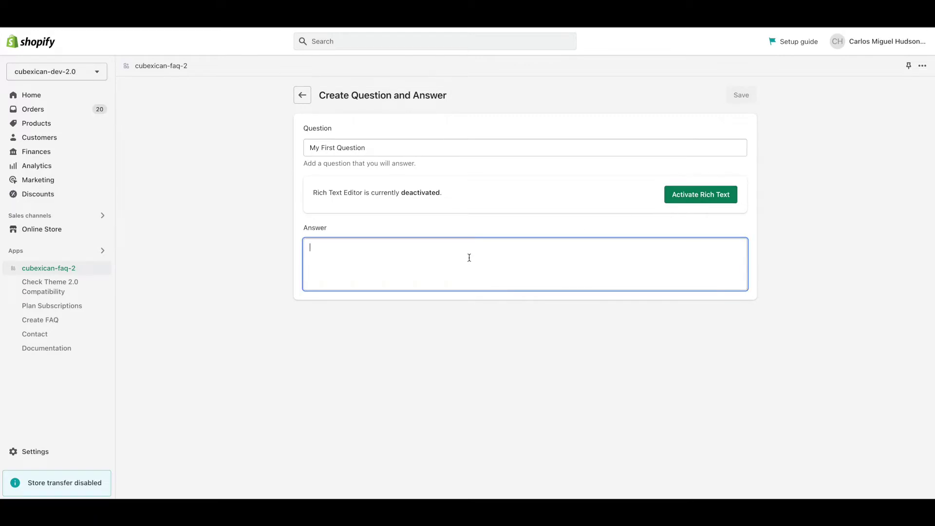
type("My ")
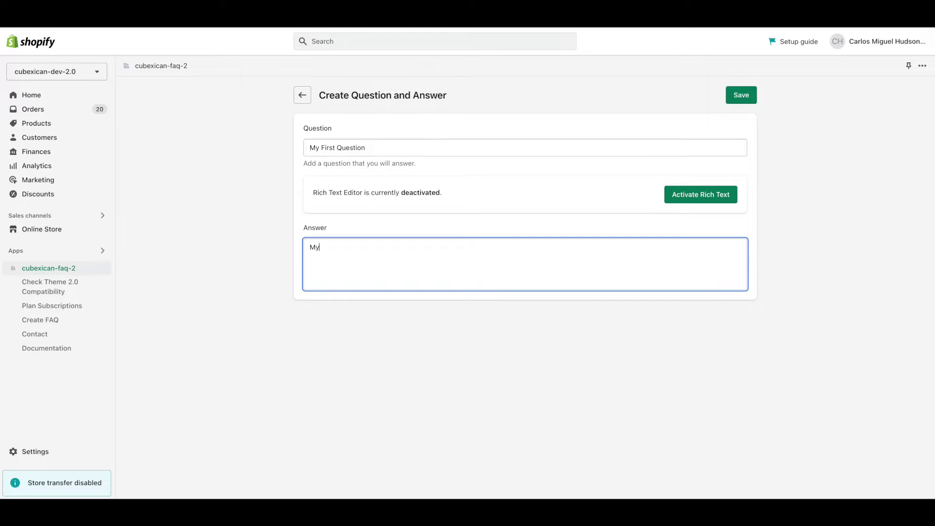
type("Anwe")
key("BackSpace")
type("swer")
key("BackSpace")
key("BackSpace")
key("BackSpace")
key("BackSpace")
type("swer for this first question")
Step: Switch between the rich text and plain text answers, ending with the rich text editor activated
left_click(688, 195)
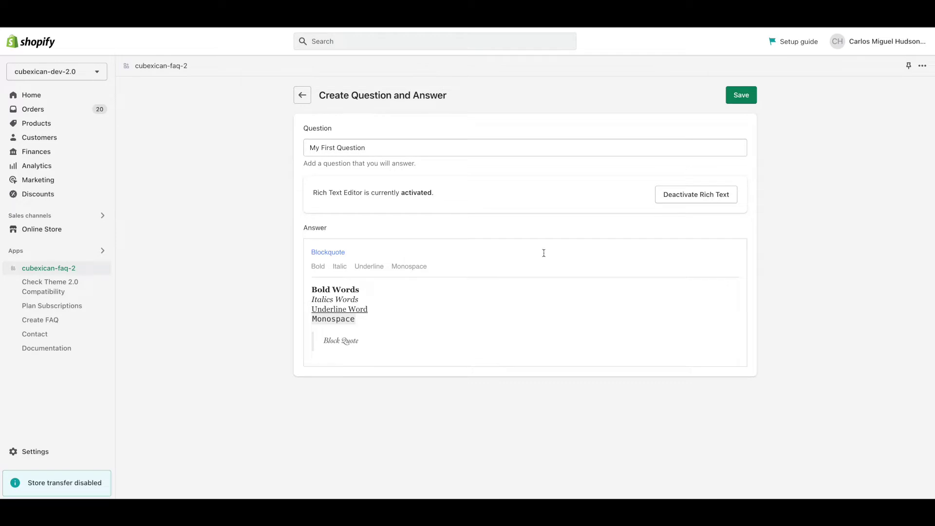
left_click(663, 201)
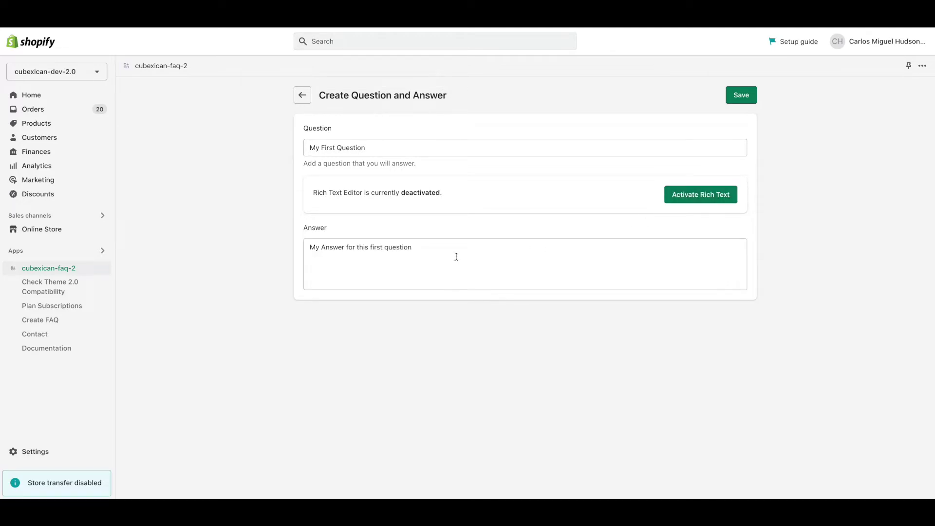
left_click(717, 199)
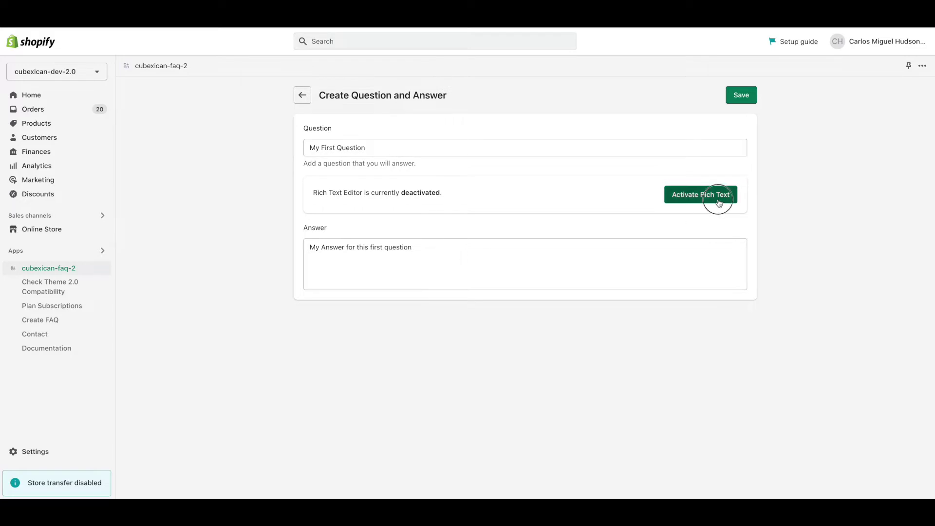
Step: Extend the question text to "My First Question with Rich Text" and save the question
left_click(405, 148)
type("with")
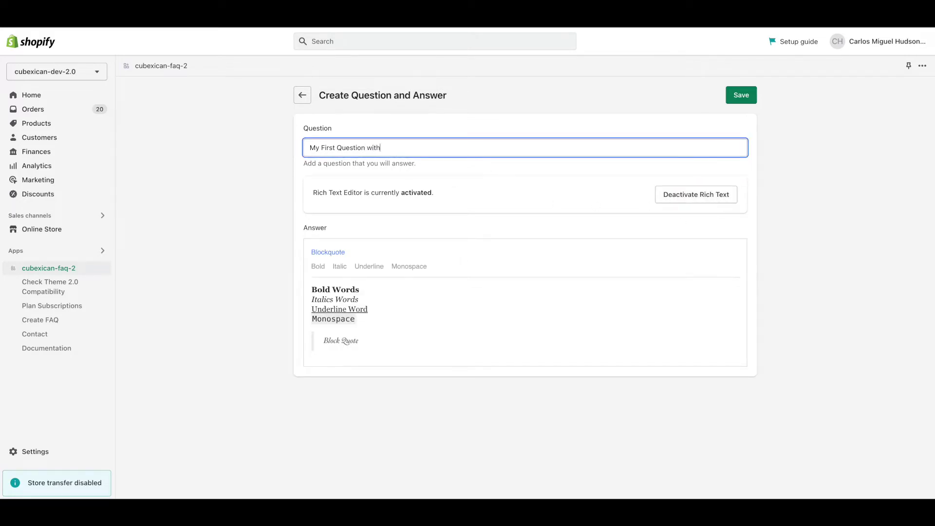
type(" Rich Text")
left_click(733, 101)
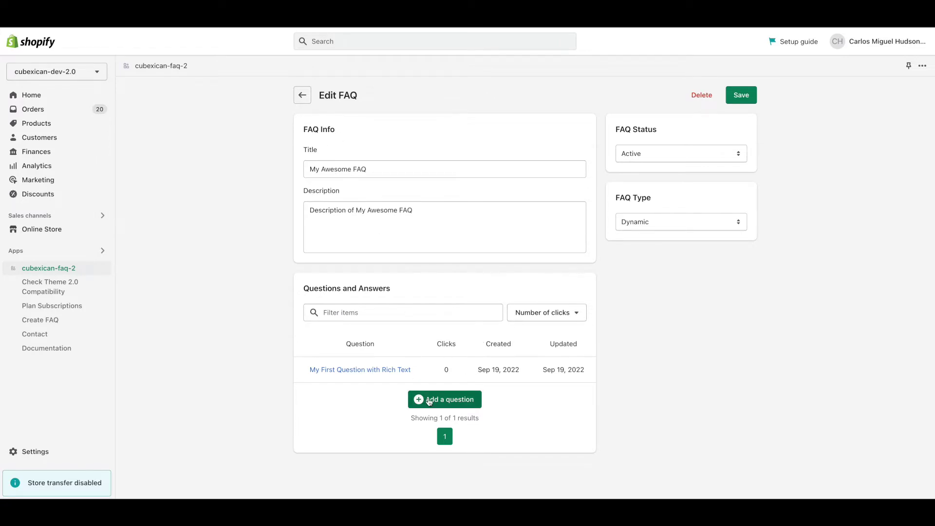
Step: Add a new question reading "My Second Question with Basic Text"
left_click(430, 402)
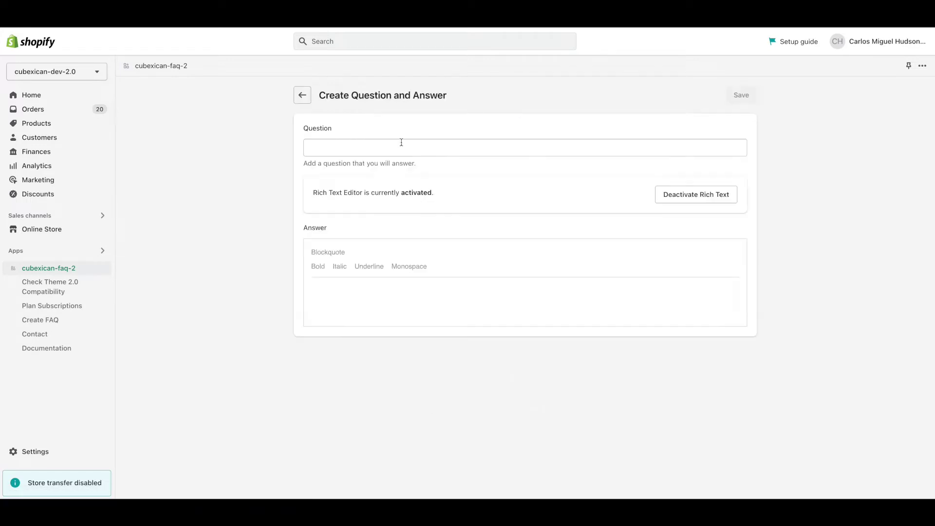
left_click(390, 146)
type("My Second")
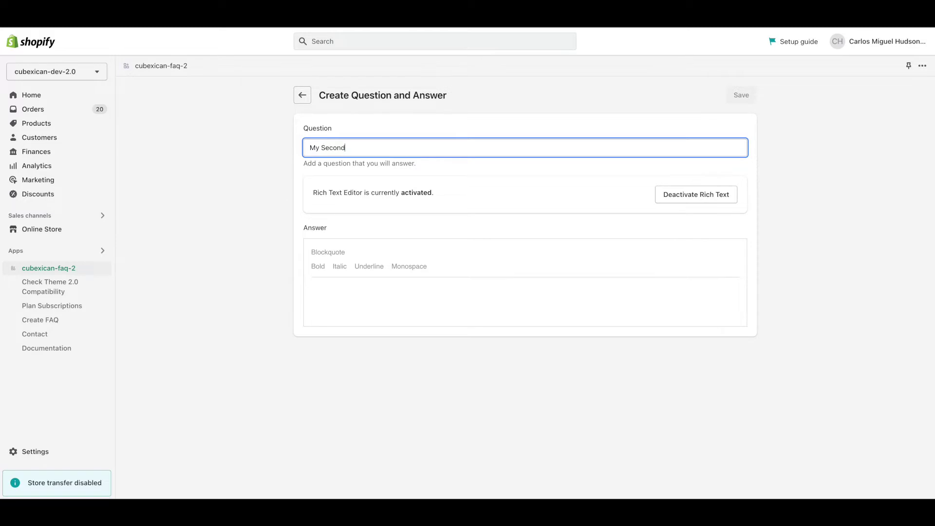
type(" Question with Basic Text")
Step: Deactivate the rich text editor and enter the plain answer "This is the Answer of my question"
left_click(660, 204)
left_click(448, 260)
type("Th")
key("BackSpace")
key("BackSpace")
type("This is the Ans")
type("r of my question")
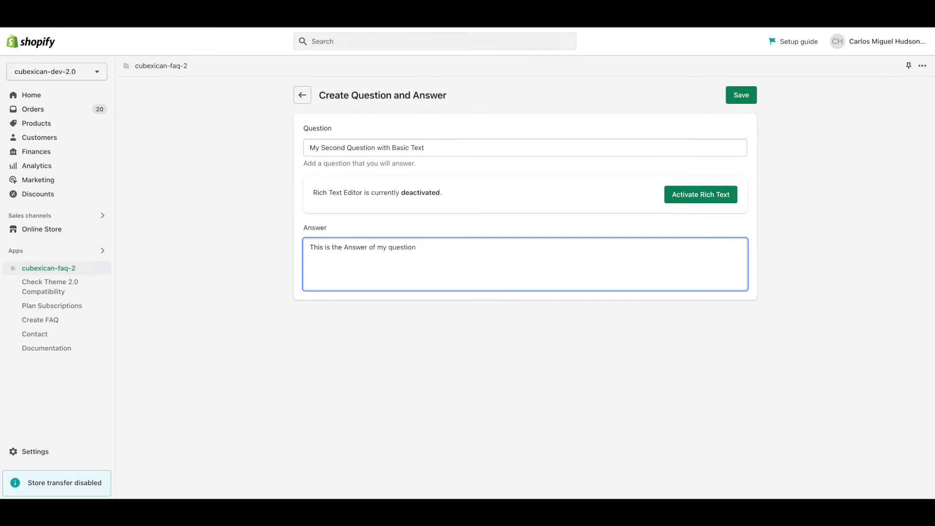
Step: Change the answer's ending to "my second question with Basic Text" and save the question
key("BackSpace")
key("BackSpace")
key("BackSpace")
key("BackSpace")
key("BackSpace")
key("BackSpace")
key("BackSpace")
key("BackSpace")
type("second question with Basic Tex")
left_click(733, 96)
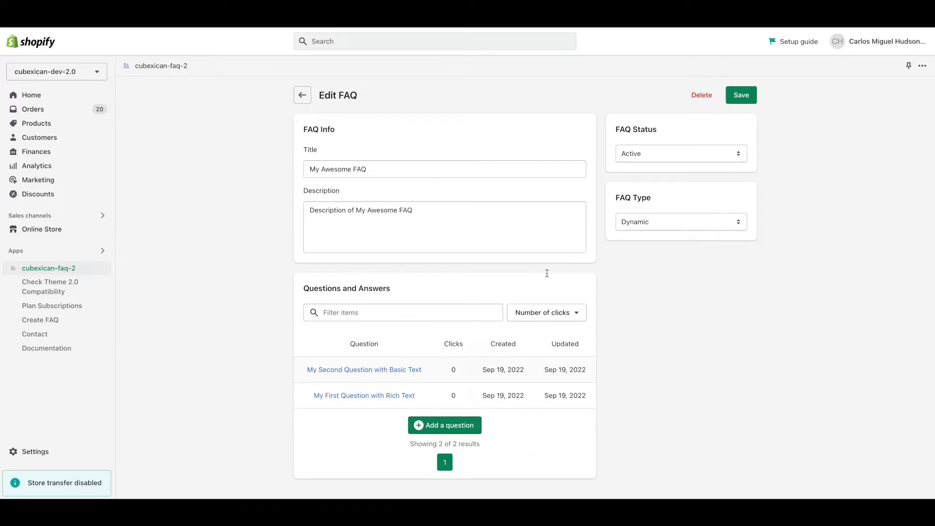
Step: Append "edited" to the "Bold Words" line in the first question's answer and save the question
left_click(377, 400)
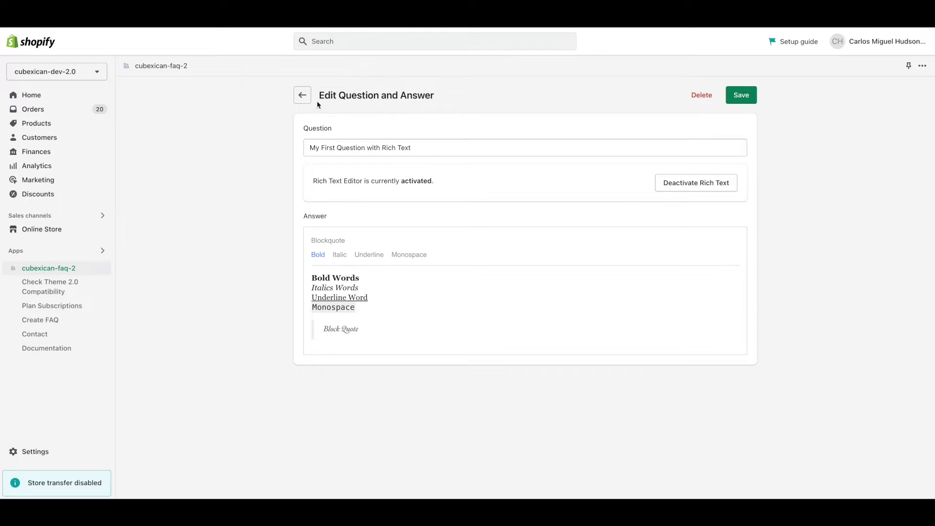
left_click(302, 96)
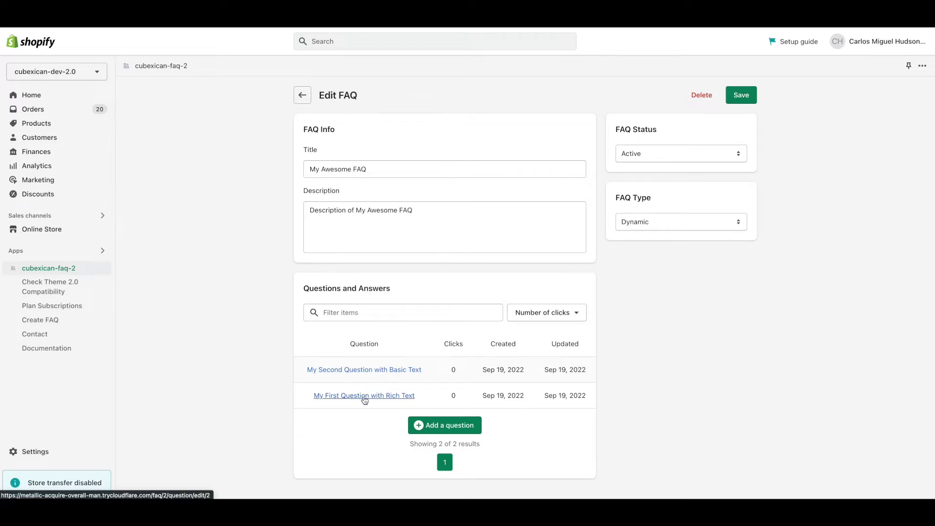
left_click(364, 395)
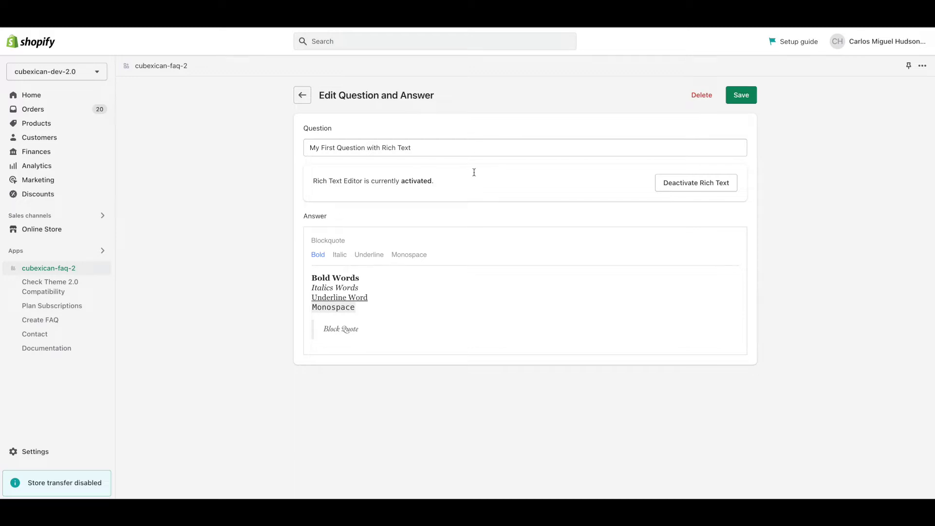
left_click(374, 279)
type("edited")
left_click(730, 102)
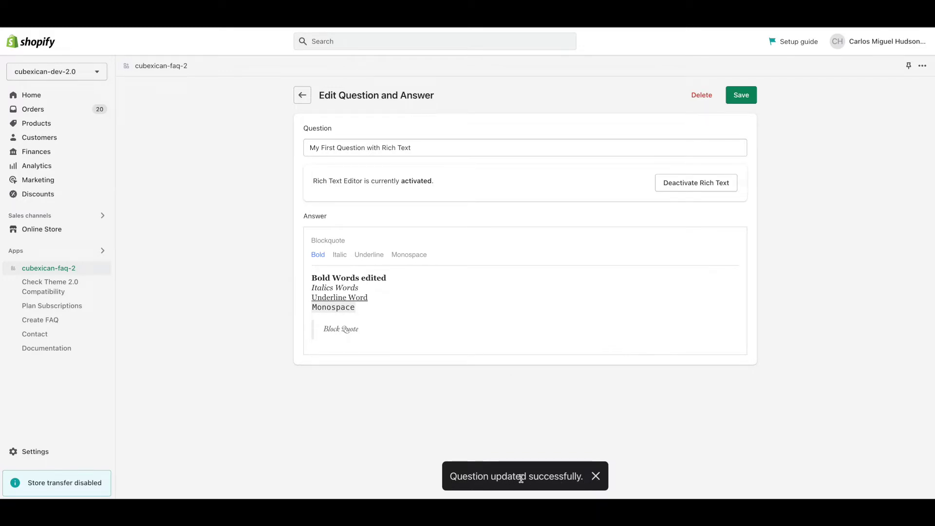
Step: Reopen the first question to check the bold line of its answer, and return to the FAQ
left_click(304, 98)
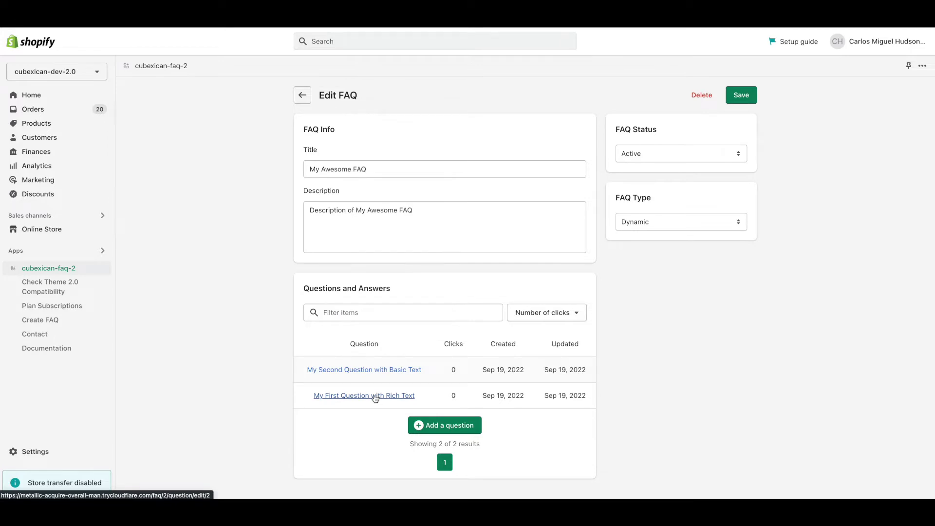
left_click(355, 398)
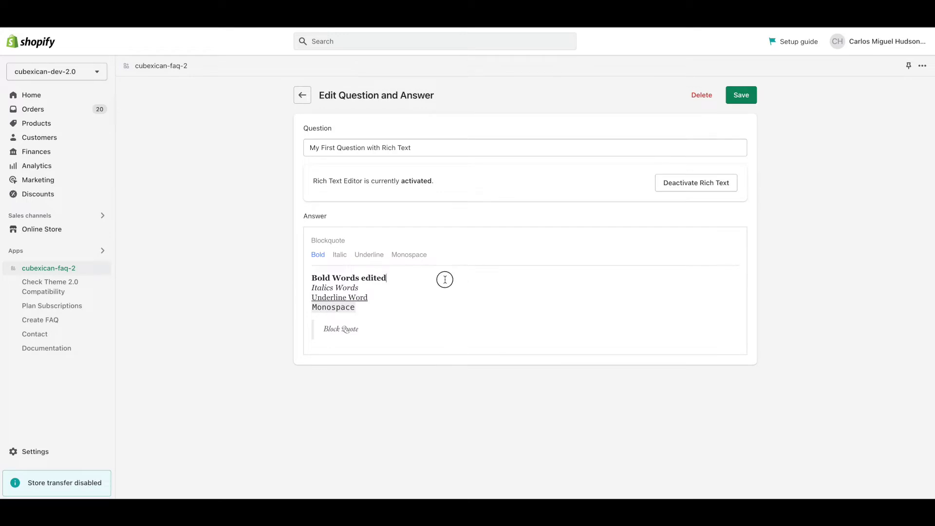
left_click_drag(443, 278, 315, 278)
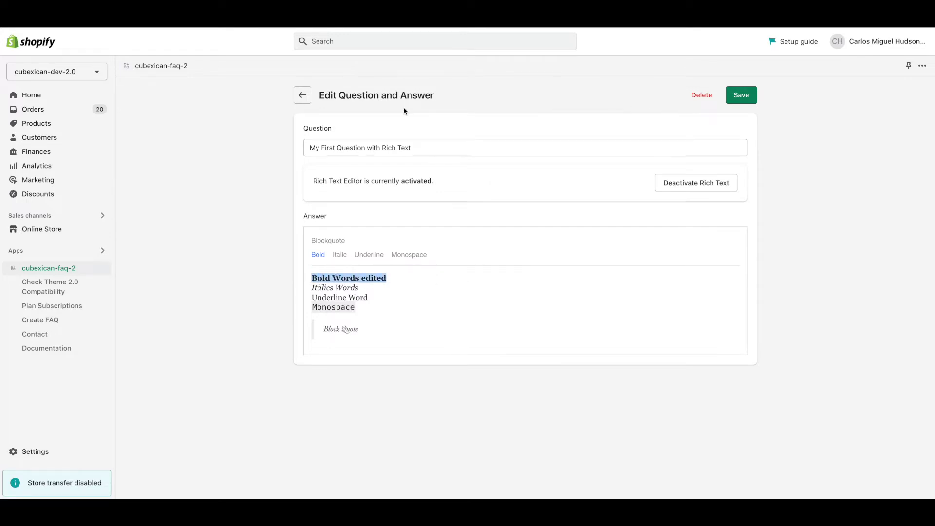
left_click(303, 100)
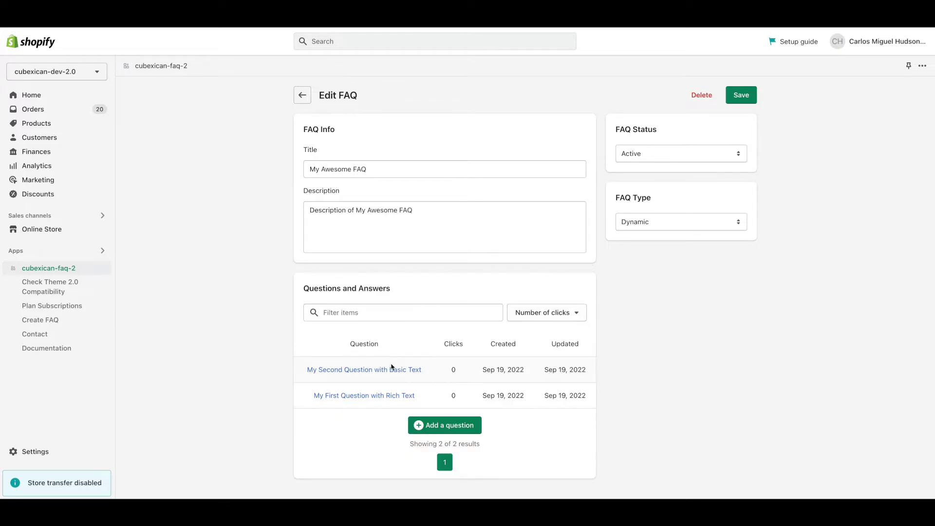
Step: Open the second question and extend its text to "My Second Question with Basic Text Edited"
left_click(388, 372)
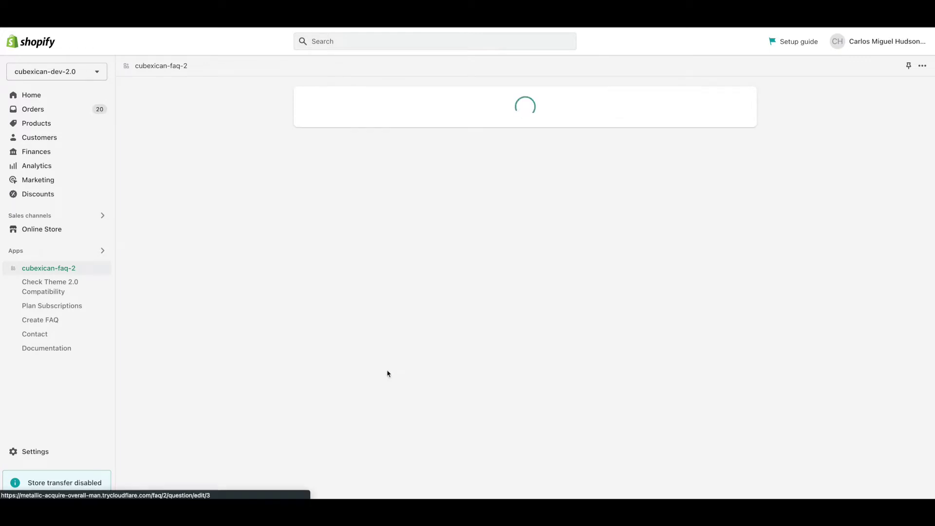
left_click(455, 152)
type("Edite")
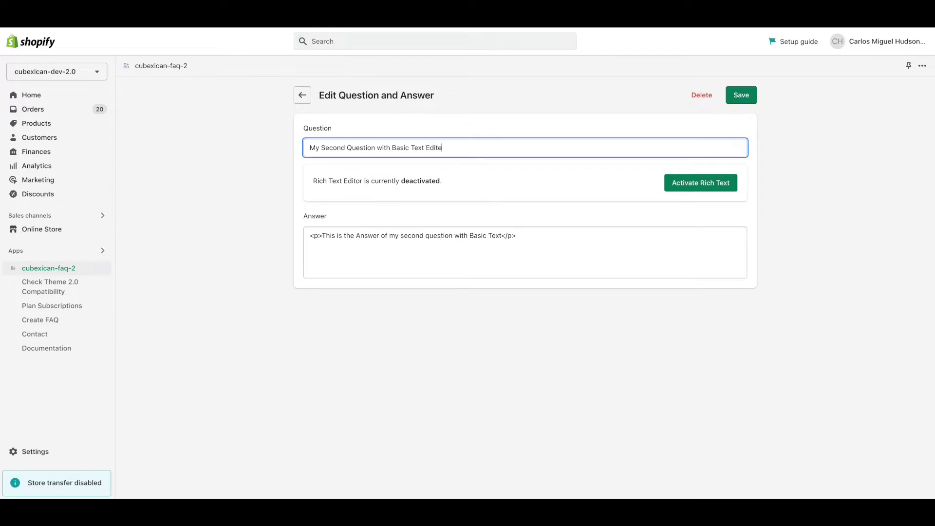
type("d")
Step: Append "Edited" to the answer inside its closing paragraph tag, save the question, and return to the FAQ
left_click(517, 254)
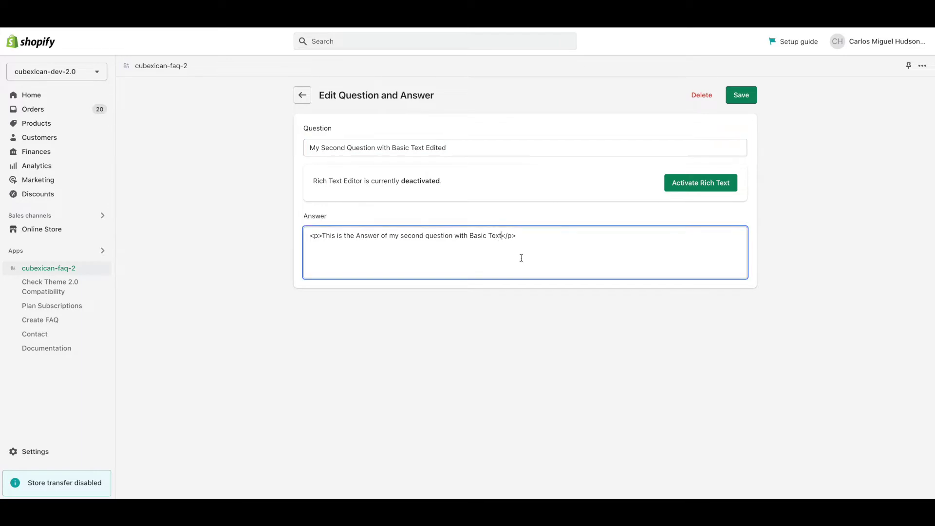
left_click(499, 259)
type("Edited")
left_click(745, 103)
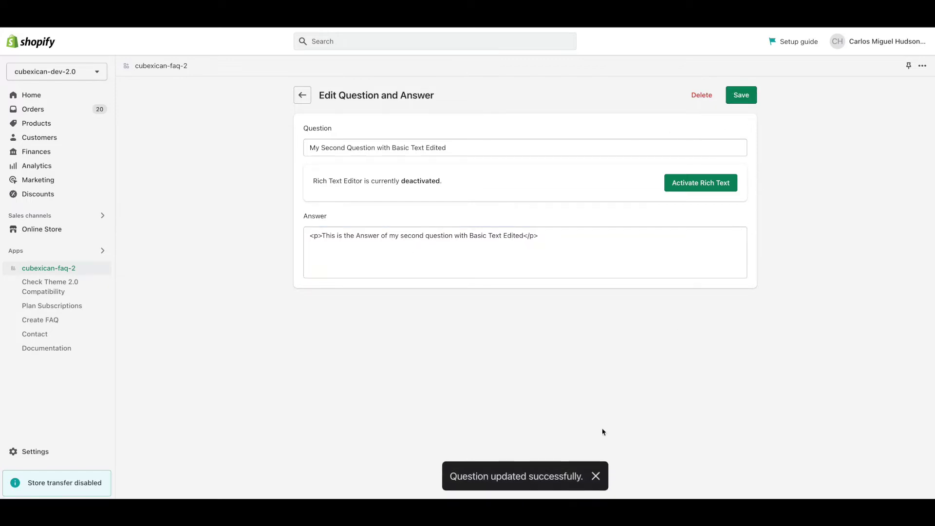
left_click(594, 478)
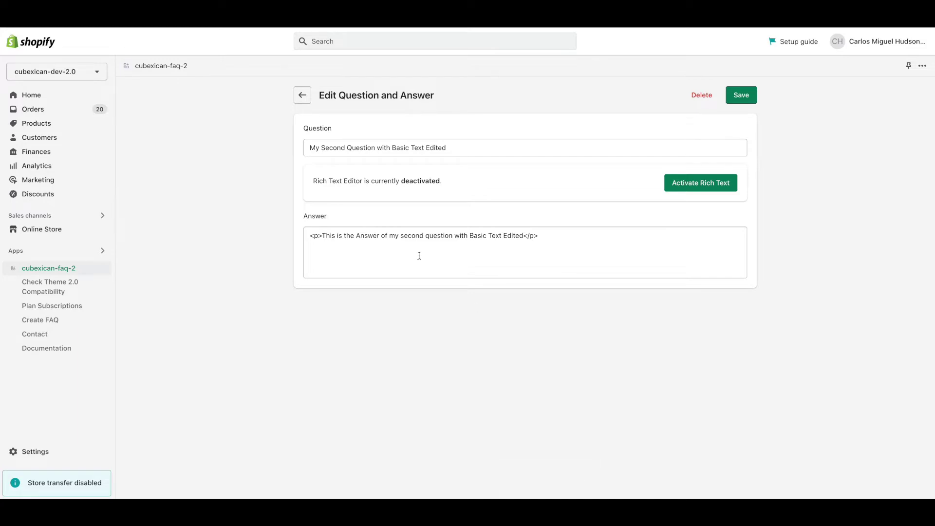
left_click(308, 100)
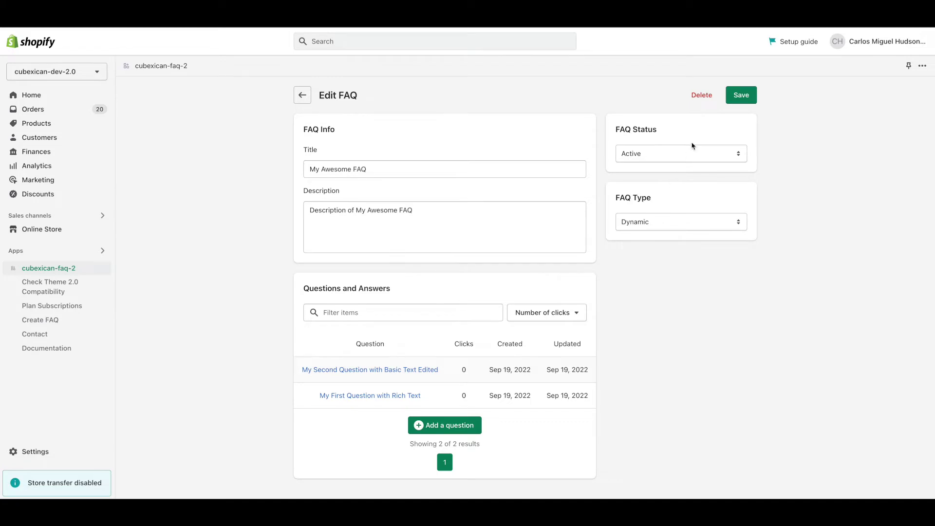
Step: Bring up the deletion confirmations for the FAQ and for its first question, declining both
left_click(702, 95)
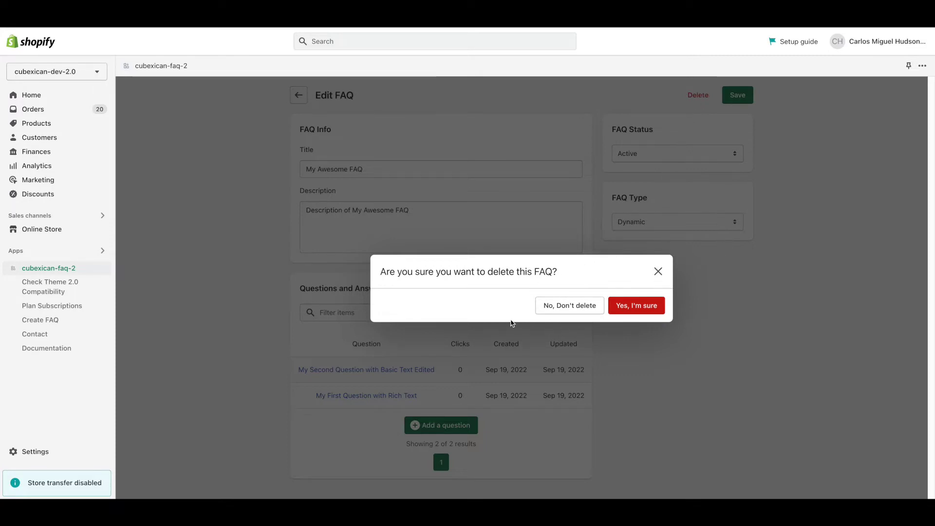
left_click(562, 310)
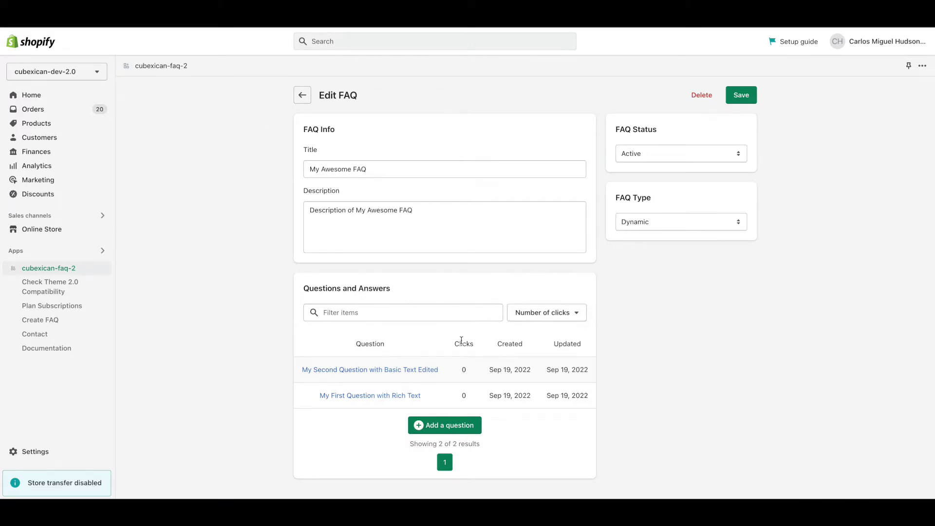
left_click(350, 397)
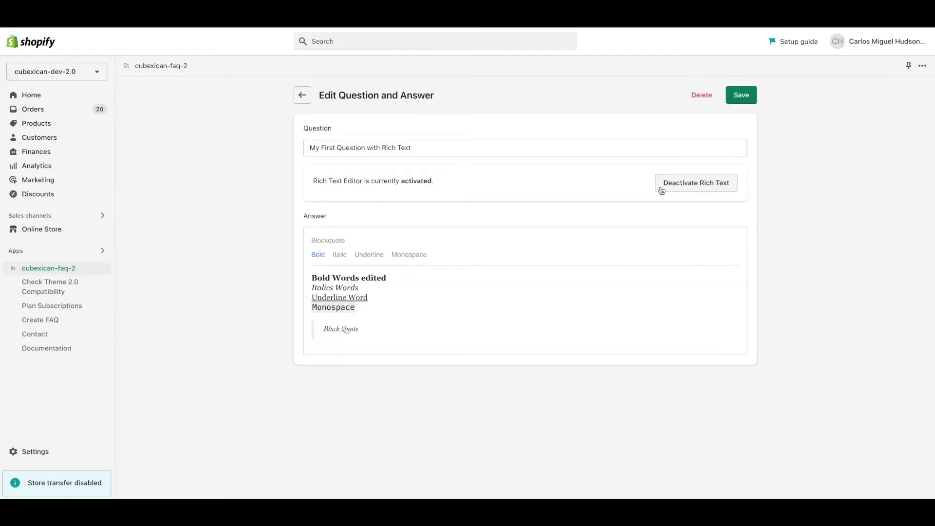
left_click(698, 97)
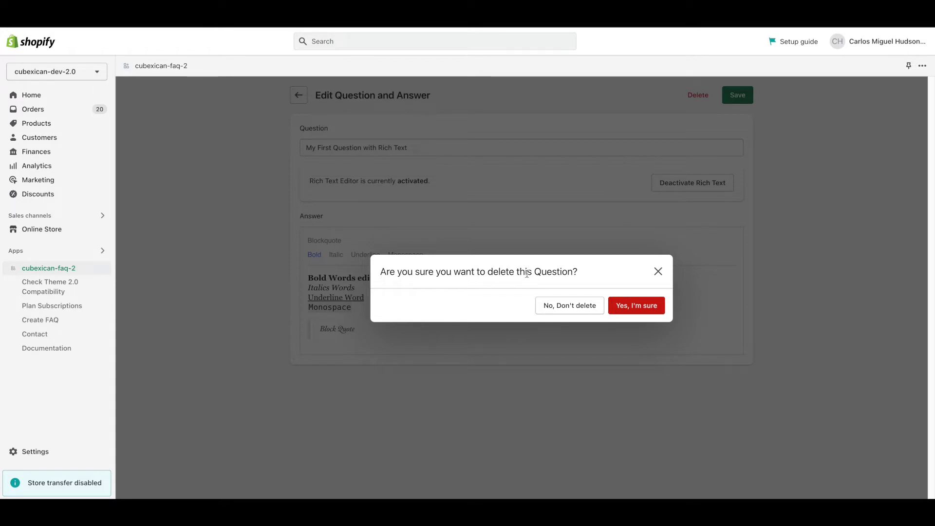
left_click(562, 310)
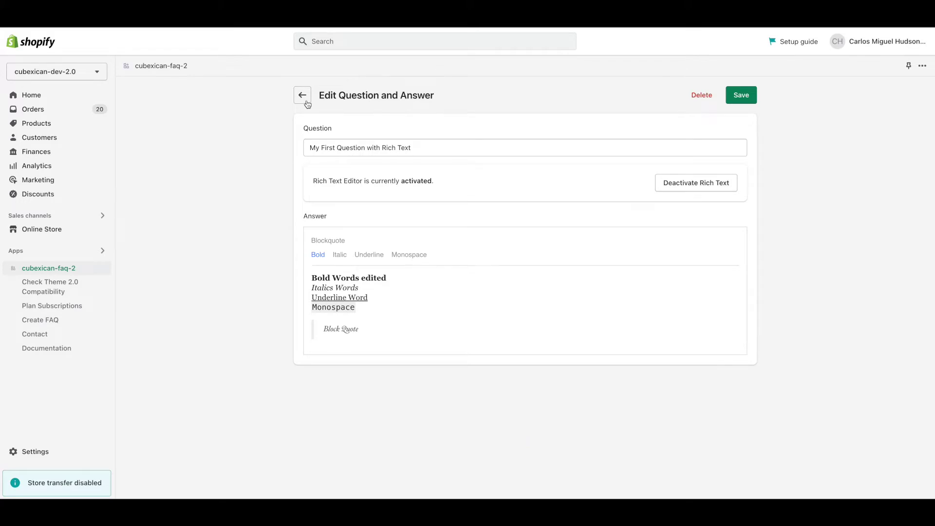
left_click(303, 95)
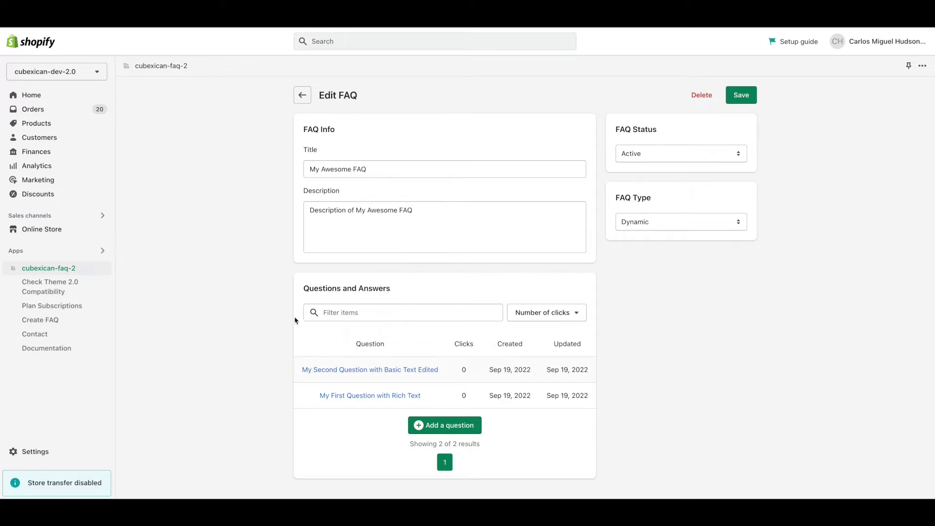
Step: Filter the FAQ's questions by "second" and clear the filter
left_click(351, 311)
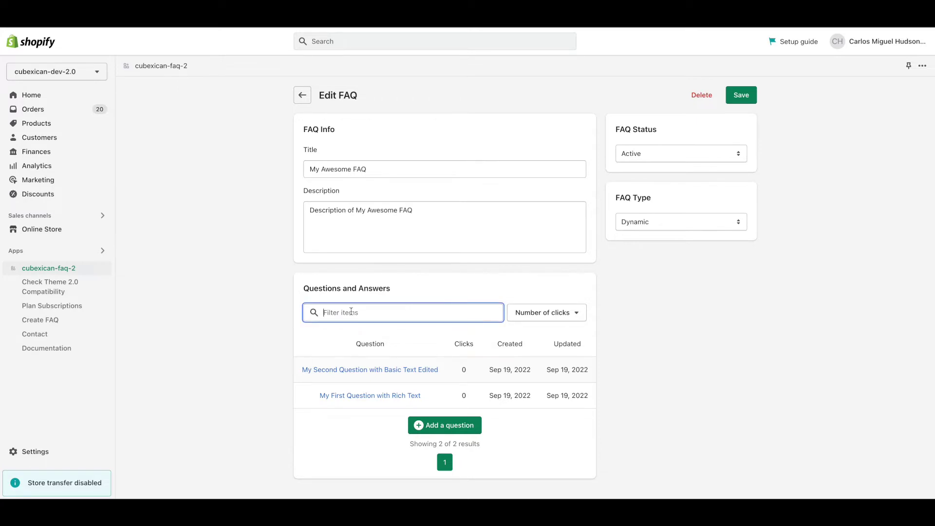
type("second")
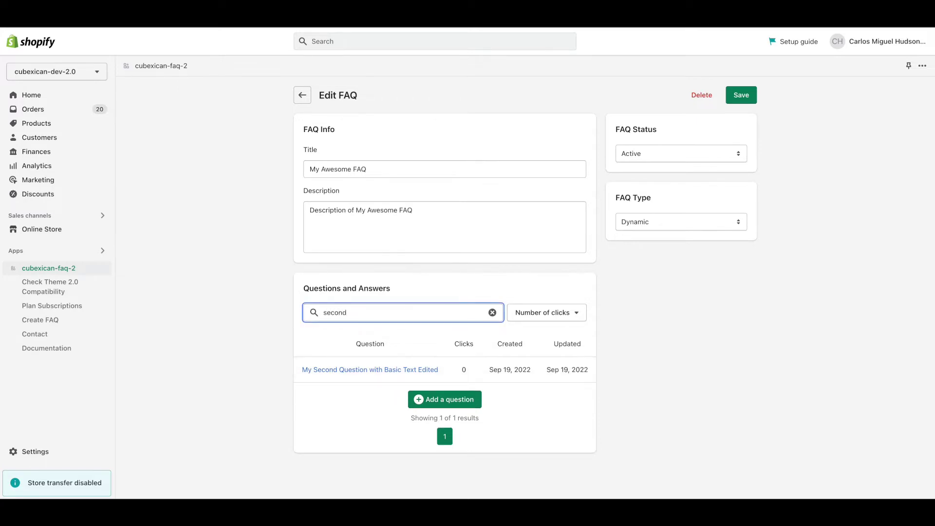
key("BackSpace")
key("BackSpace")
key("BackSpace")
key("BackSpace")
key("BackSpace")
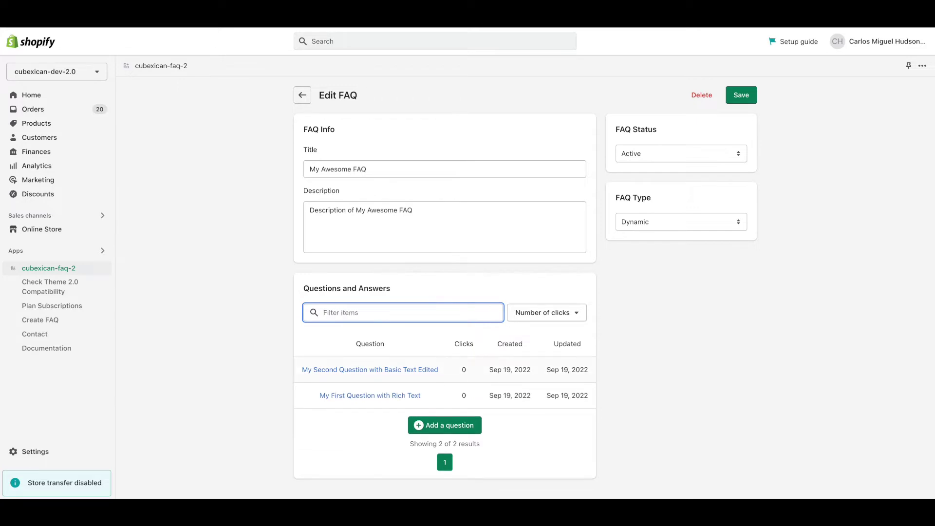
Step: View the options for sorting questions by number of clicks, and return to the list of all FAQs
left_click(558, 316)
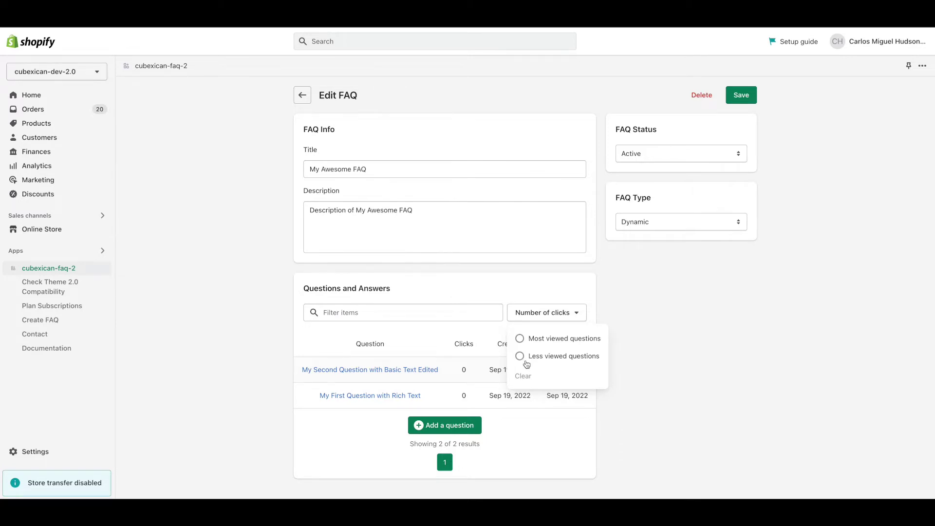
left_click(607, 299)
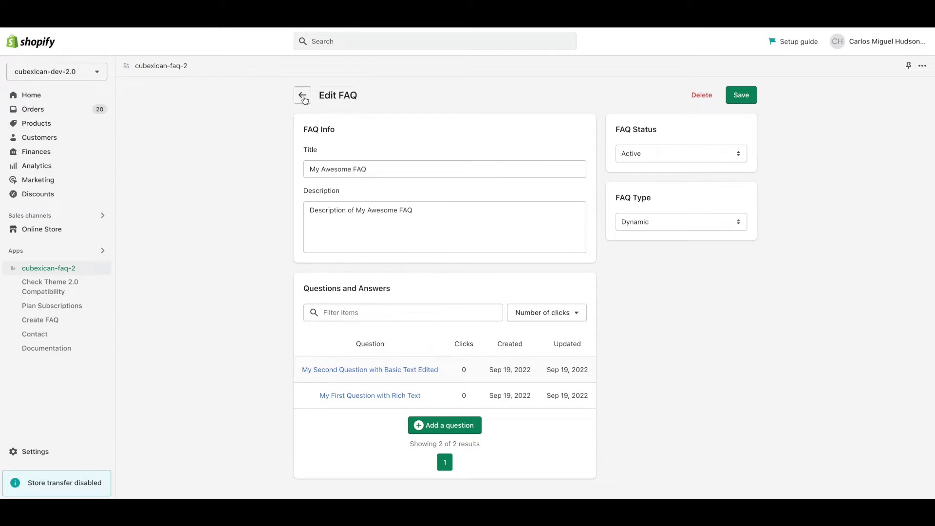
left_click(303, 95)
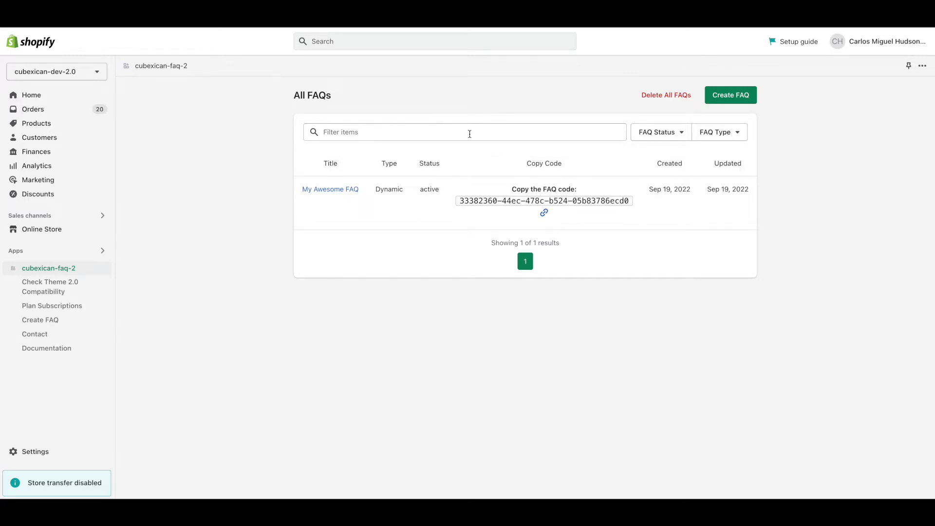
Step: Filter the list of FAQs by "awesome" and by "could", clearing the filter each time
left_click(470, 134)
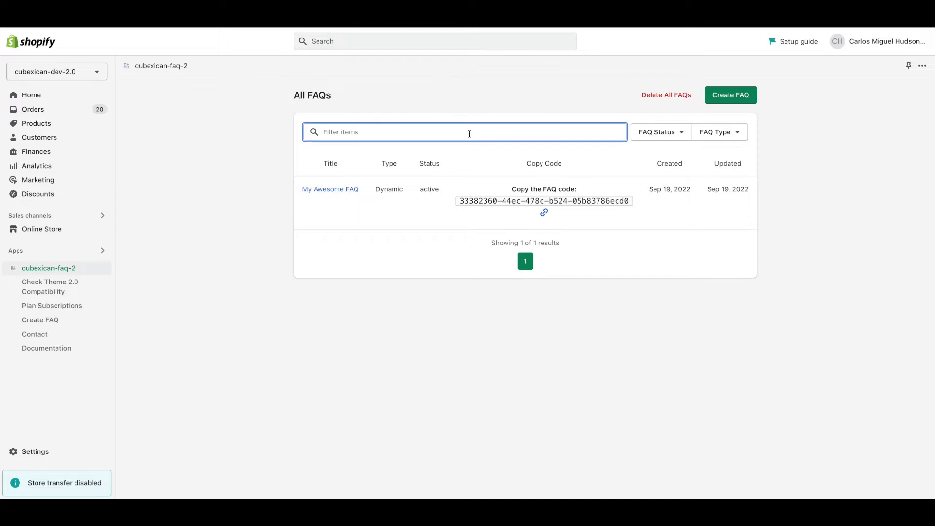
type("awesome")
key("BackSpace")
key("BackSpace")
key("BackSpace")
key("BackSpace")
key("BackSpace")
key("BackSpace")
key("BackSpace")
type("could")
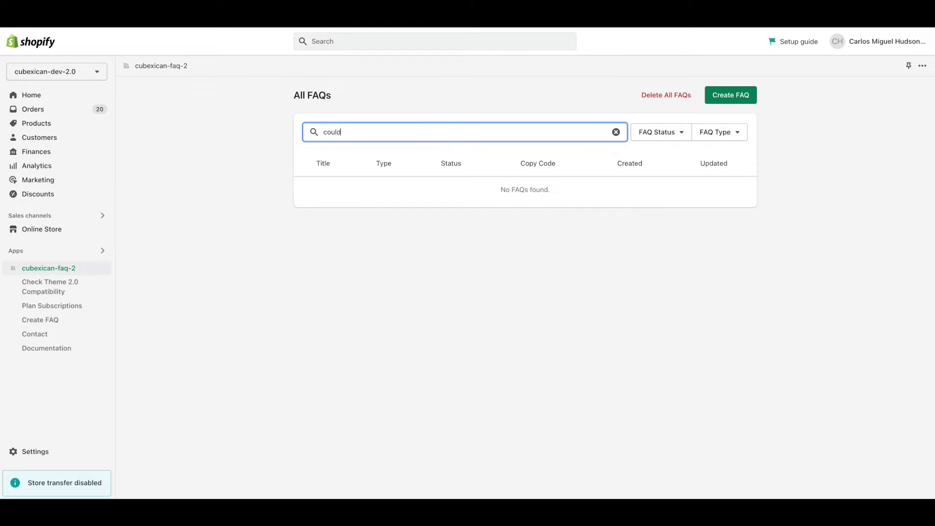
key("BackSpace")
key("BackSpace")
key("BackSpace")
key("BackSpace")
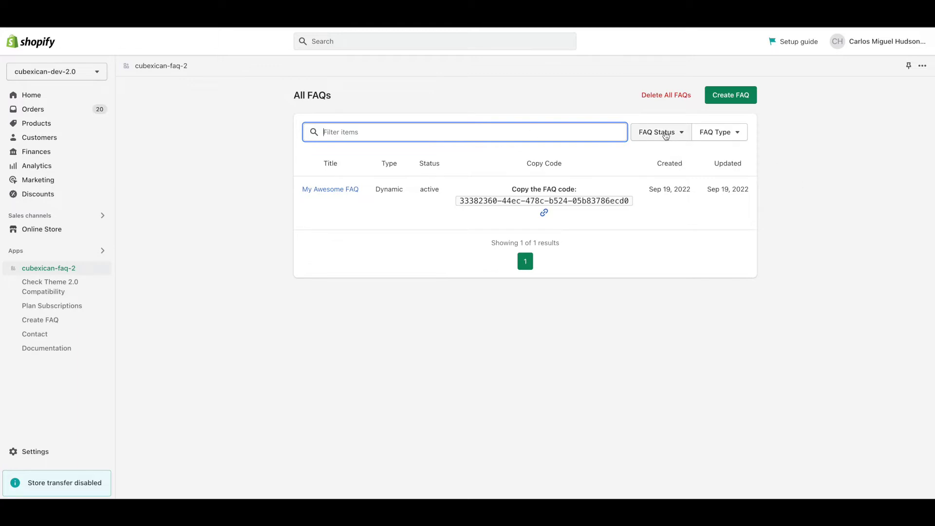
Step: View the FAQ status filter options without choosing one
left_click(665, 136)
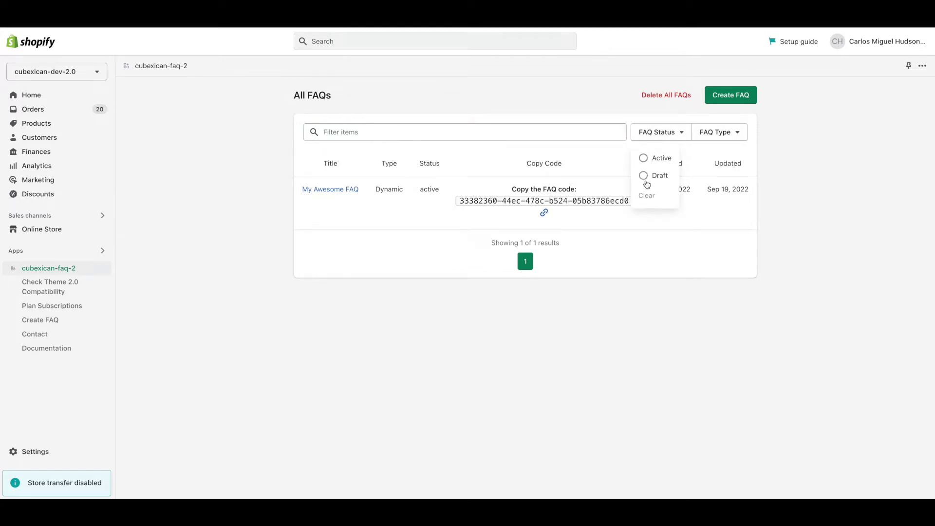
left_click(729, 213)
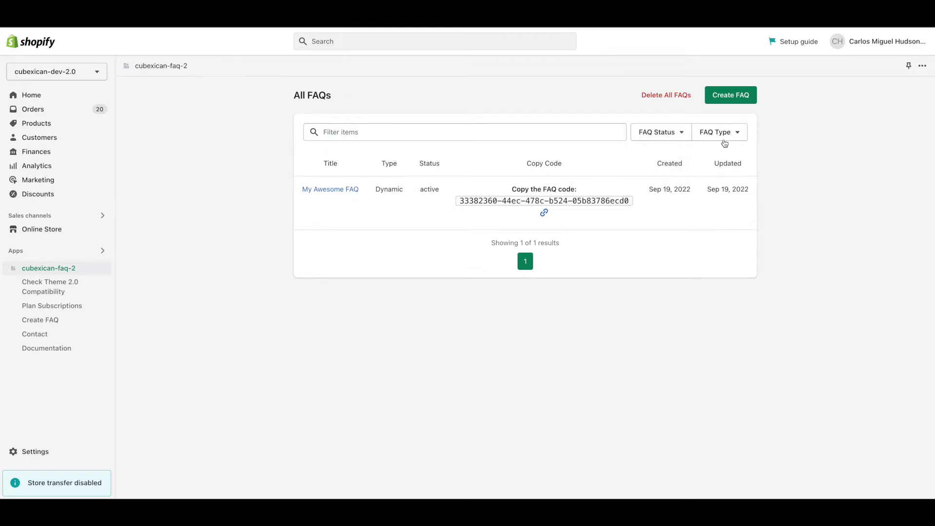
Step: View the FAQ type filter options without choosing one
left_click(725, 140)
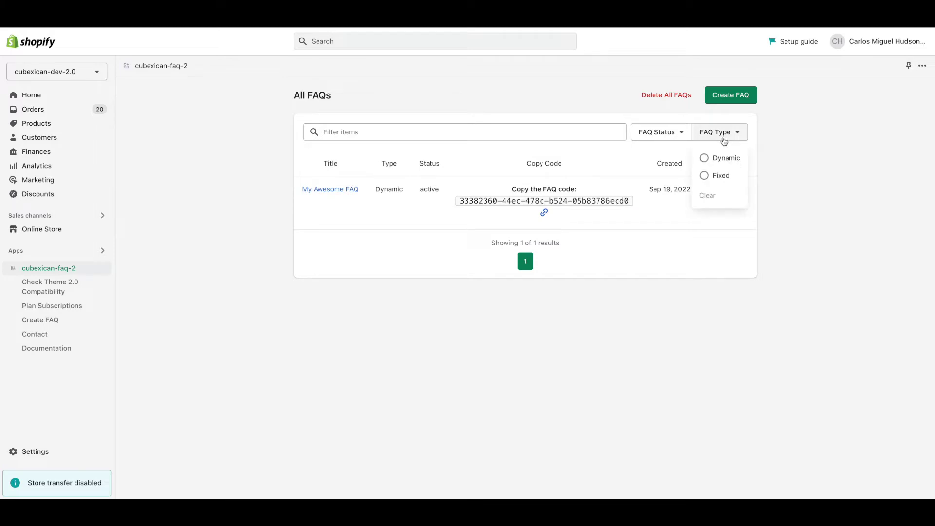
left_click(661, 249)
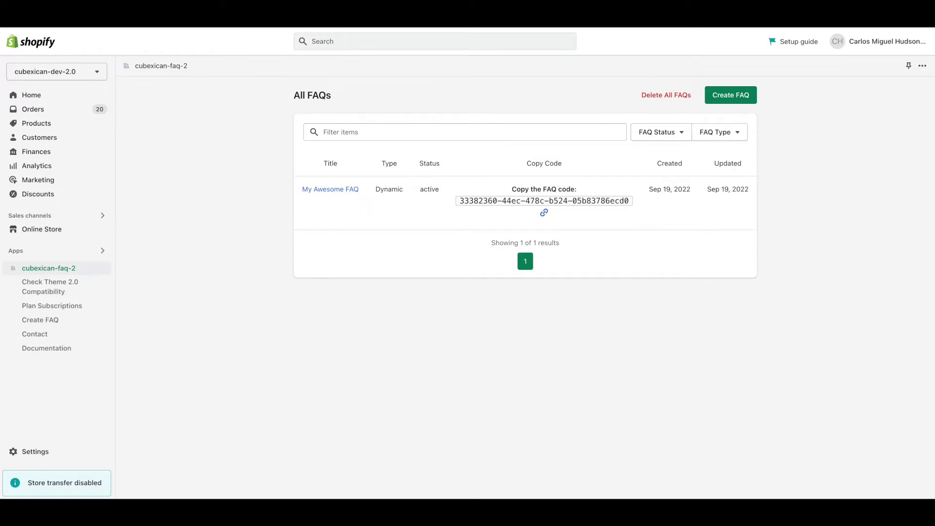
Step: Copy the FAQ code of "My Awesome FAQ" and go to the theme editor page through the link below the code
mouse_move(468, 27)
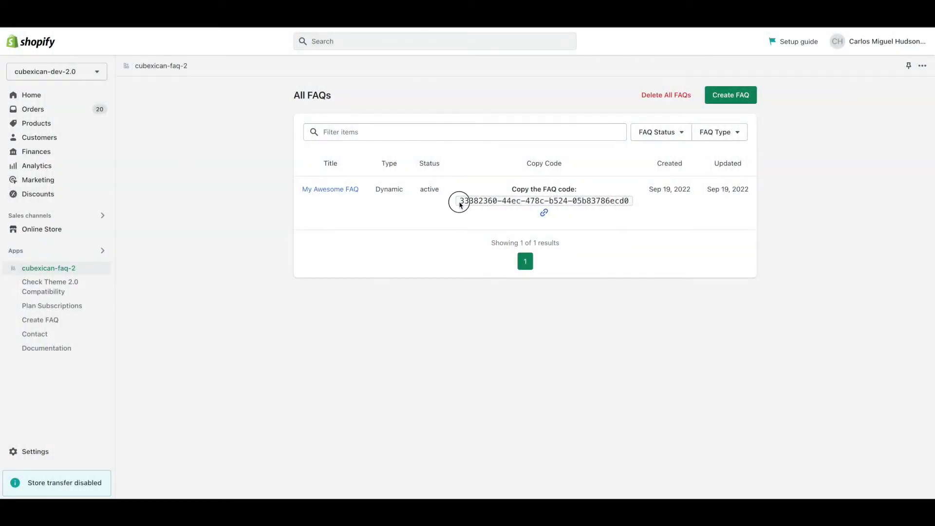
left_click_drag(459, 200, 627, 202)
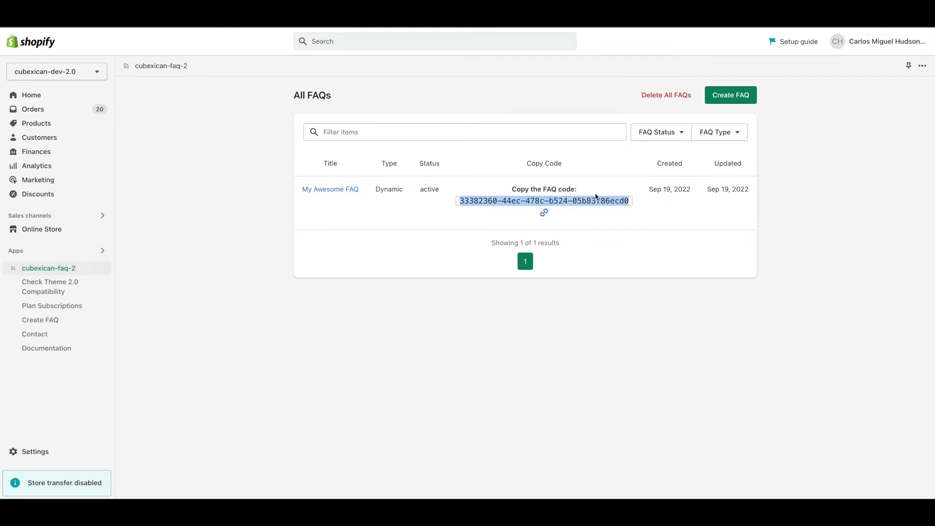
right_click(593, 201)
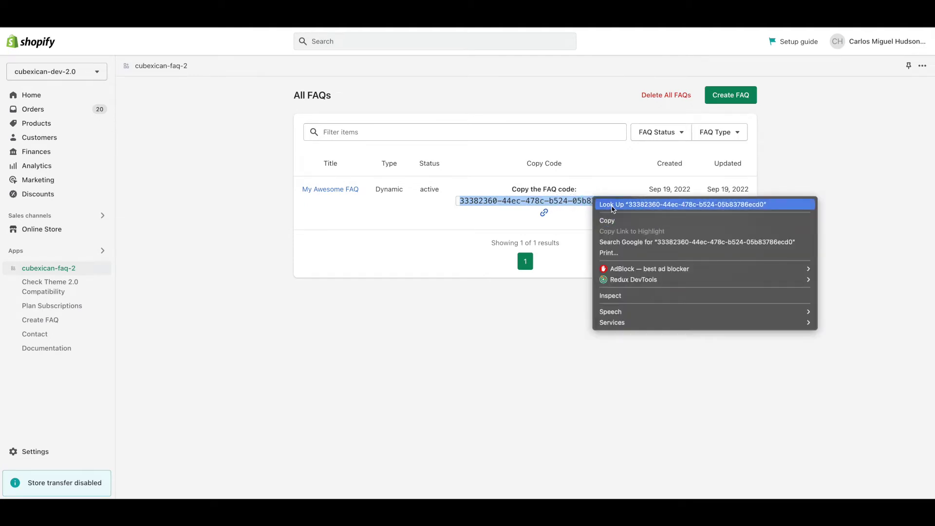
left_click(615, 221)
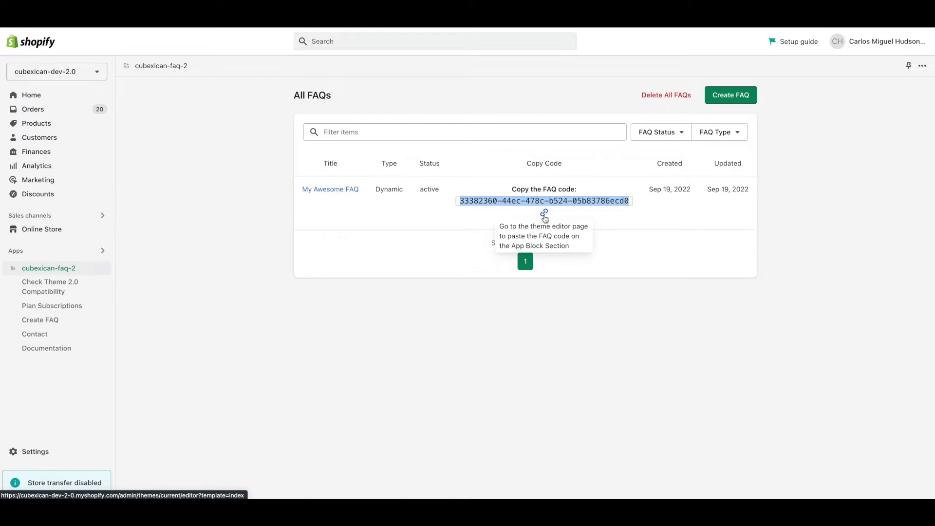
left_click(544, 215)
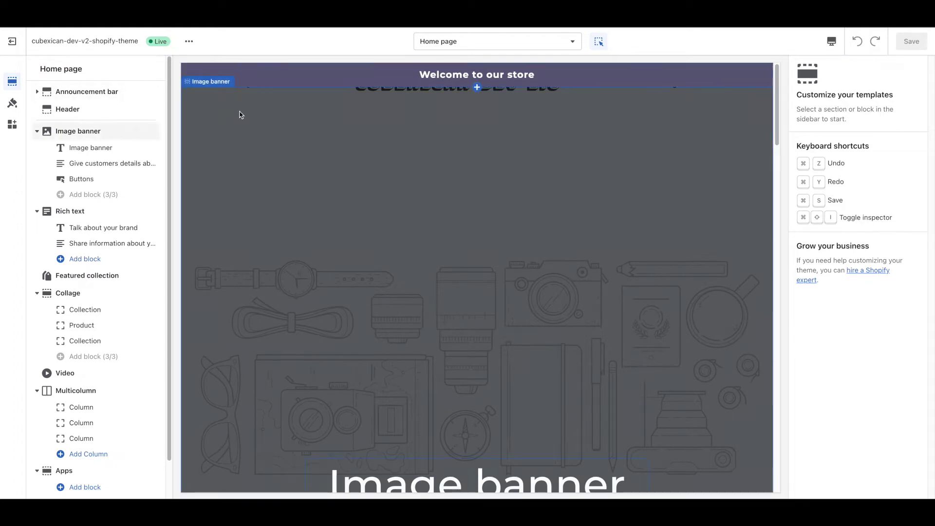
Step: Look through the home page template, the blocks available for its Apps section, and the theme's app embeds
scroll(273, 188, "down", 6)
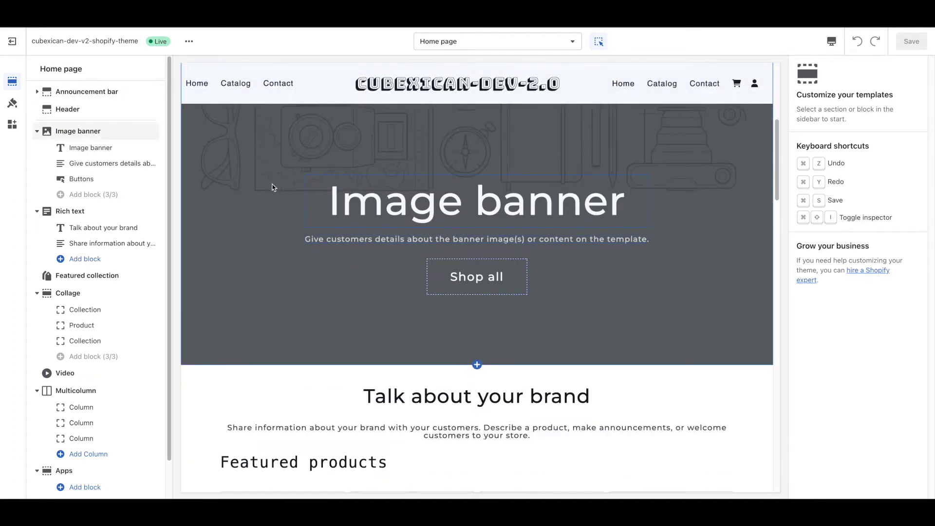
scroll(275, 186, "down", 20)
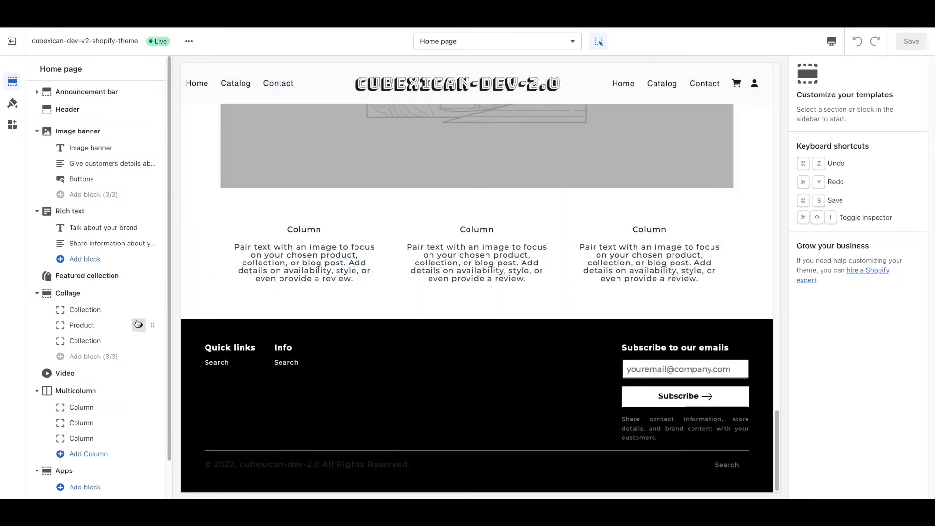
scroll(142, 333, "down", 1)
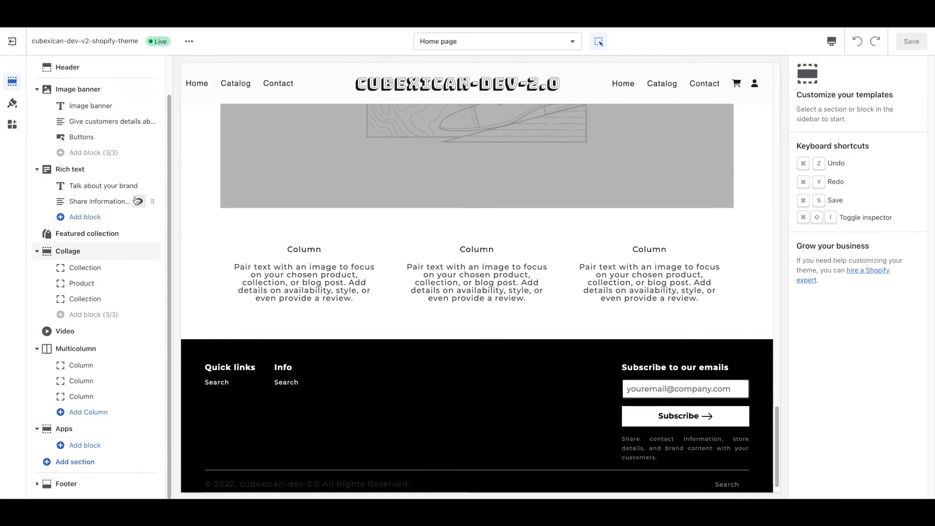
scroll(115, 111, "up", 2)
scroll(115, 117, "down", 1)
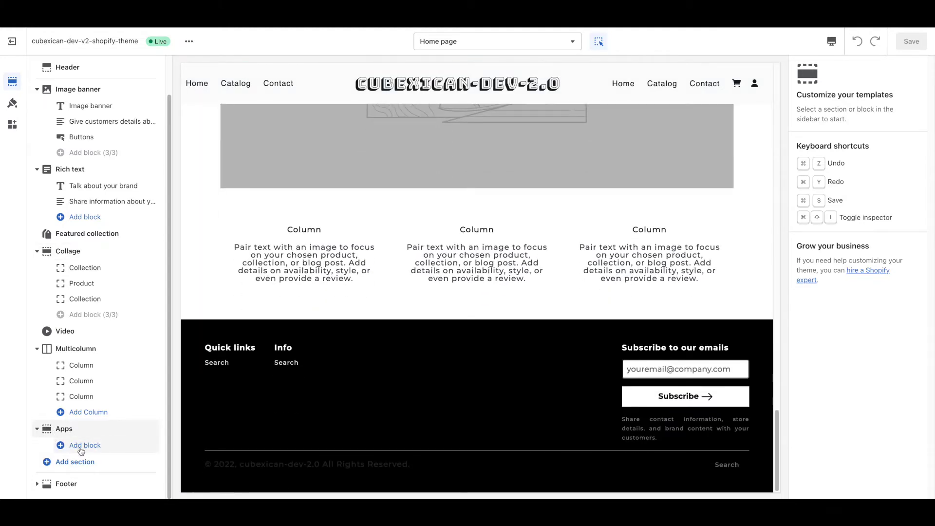
left_click(76, 447)
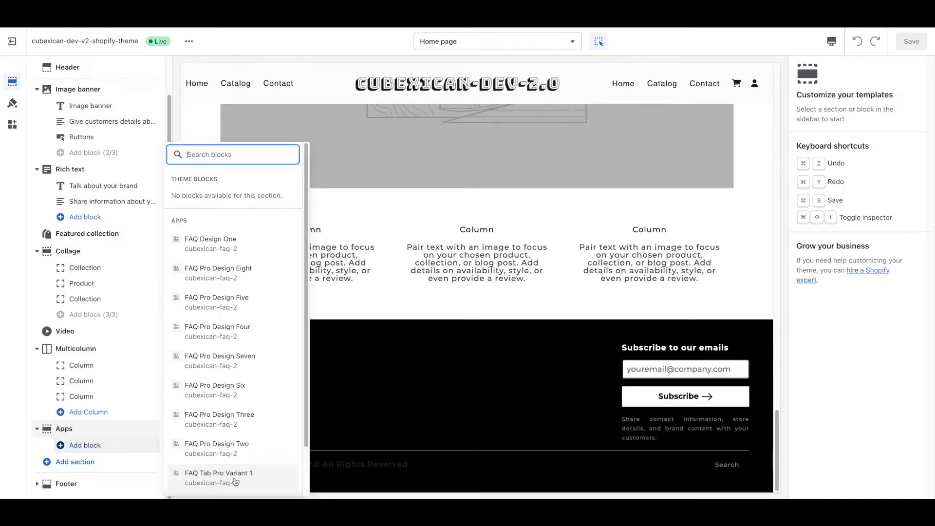
left_click(11, 127)
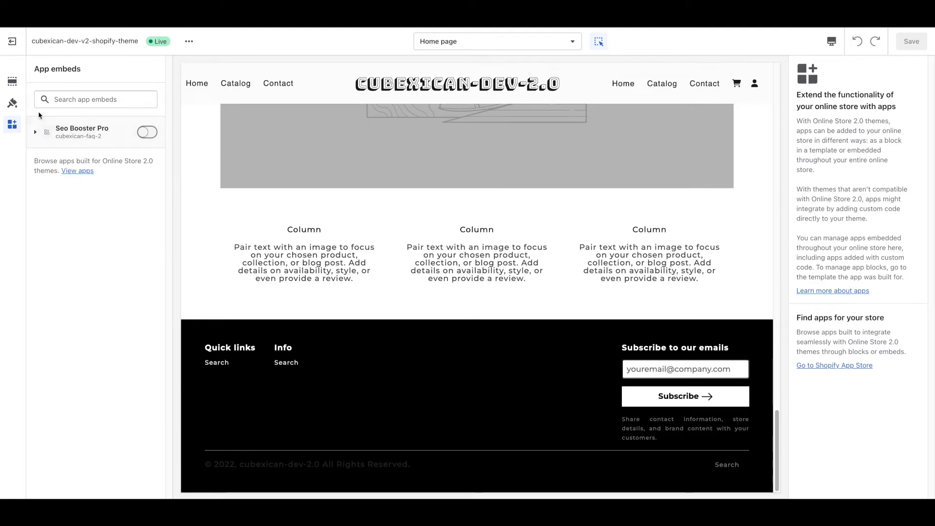
left_click(13, 83)
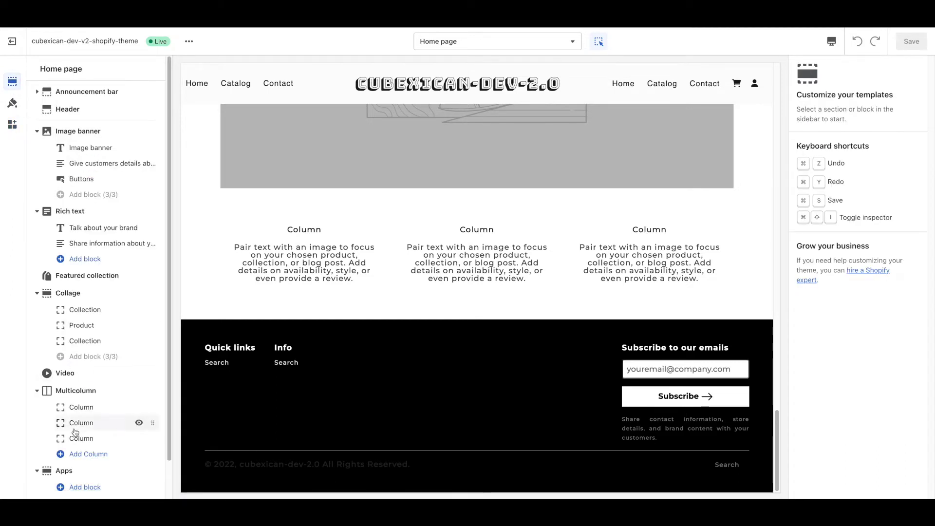
Step: Add the FAQ Design One block to the Apps section and paste the copied FAQ code as its FAQ ID
left_click(84, 486)
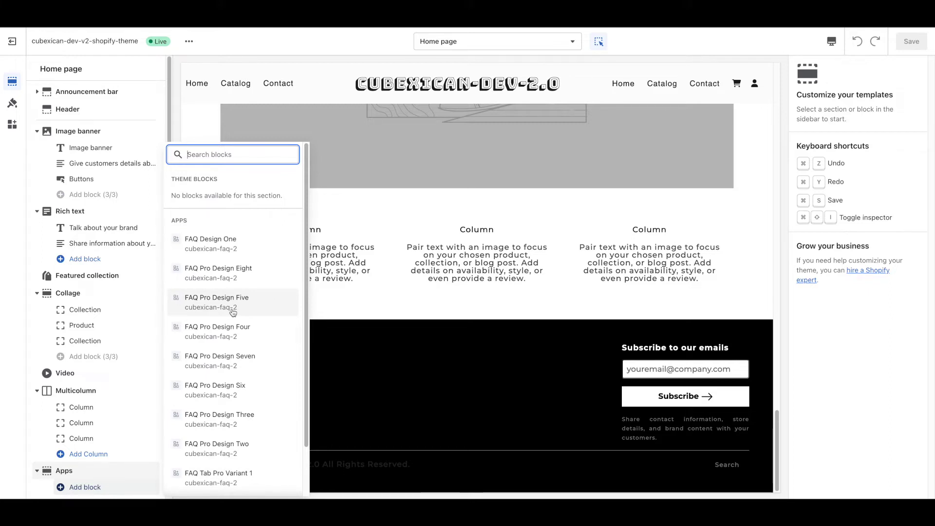
left_click(208, 249)
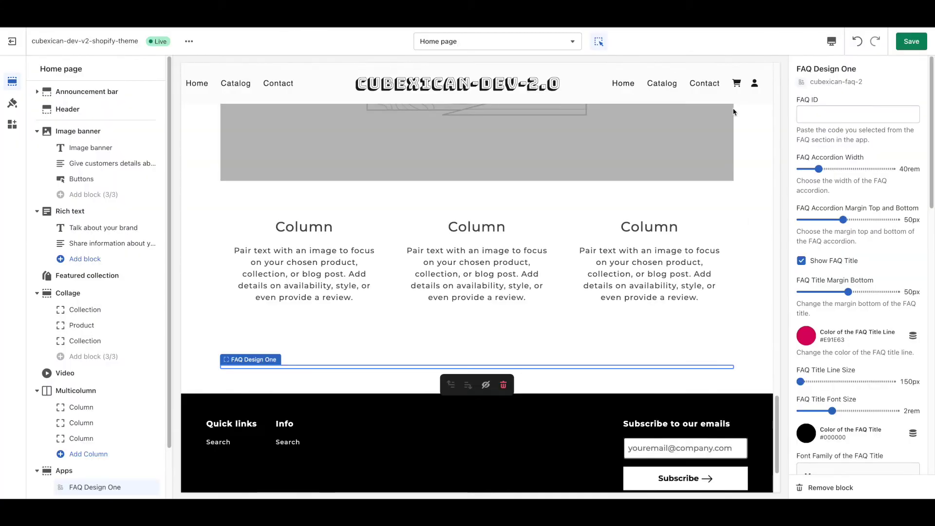
left_click(856, 115)
key("ctrl+v")
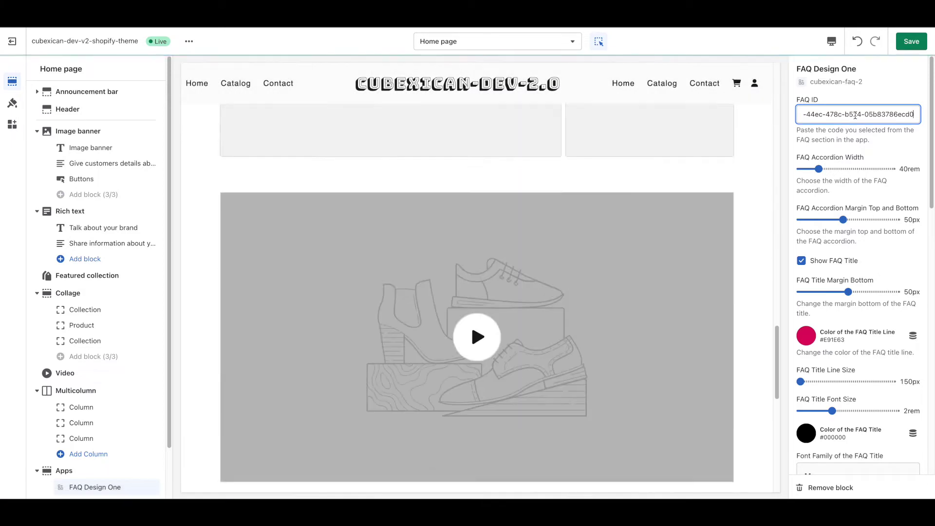
scroll(533, 257, "down", 2)
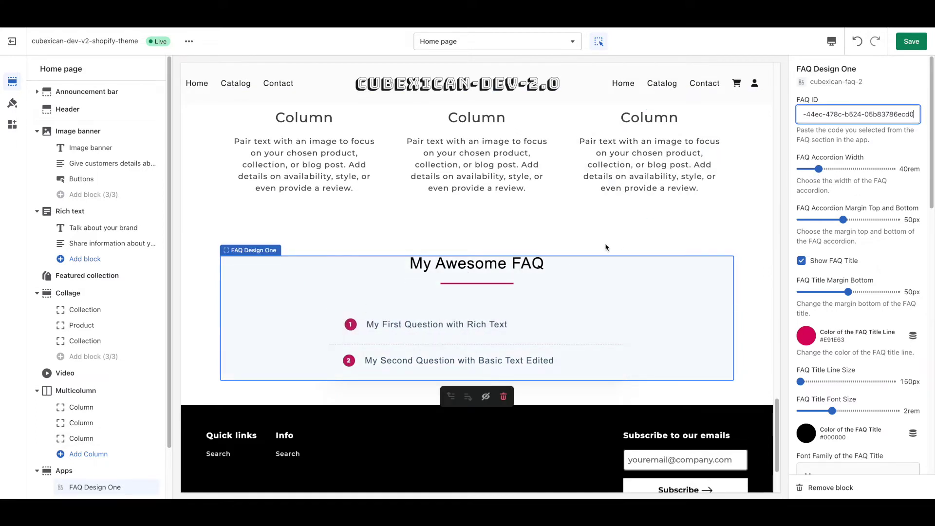
Step: Set the FAQ accordion width to 55rem and its top and bottom margin to 80px
left_click(818, 171)
left_click_drag(819, 171, 846, 170)
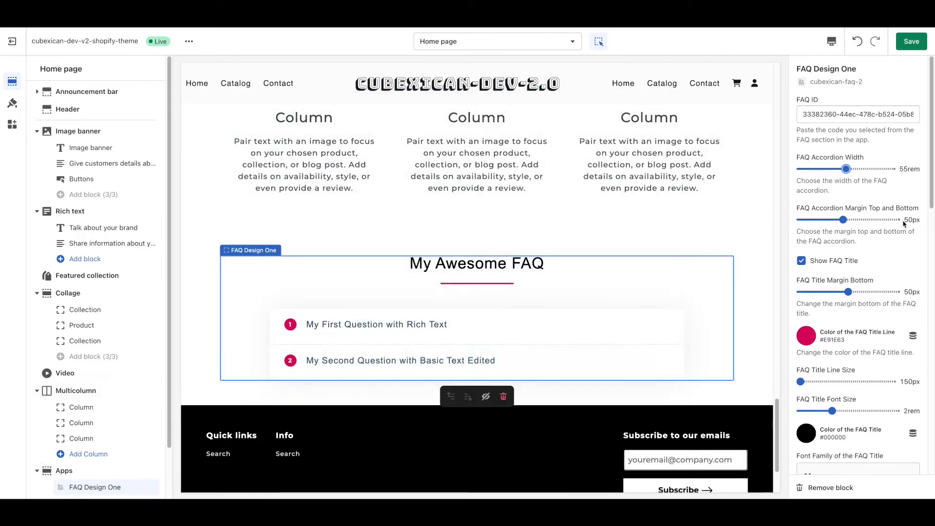
left_click_drag(842, 222, 875, 221)
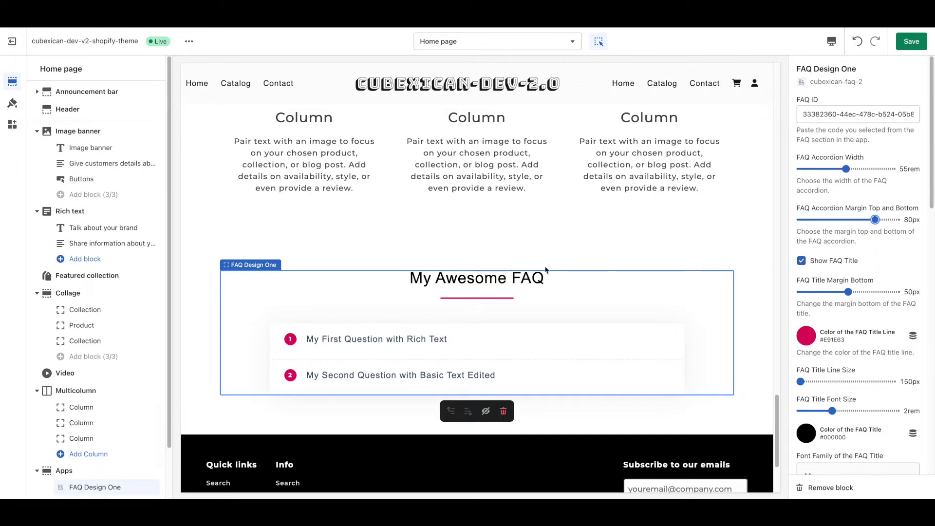
Step: Hide the FAQ title, show it again, and set its bottom margin to 78px
left_click(803, 263)
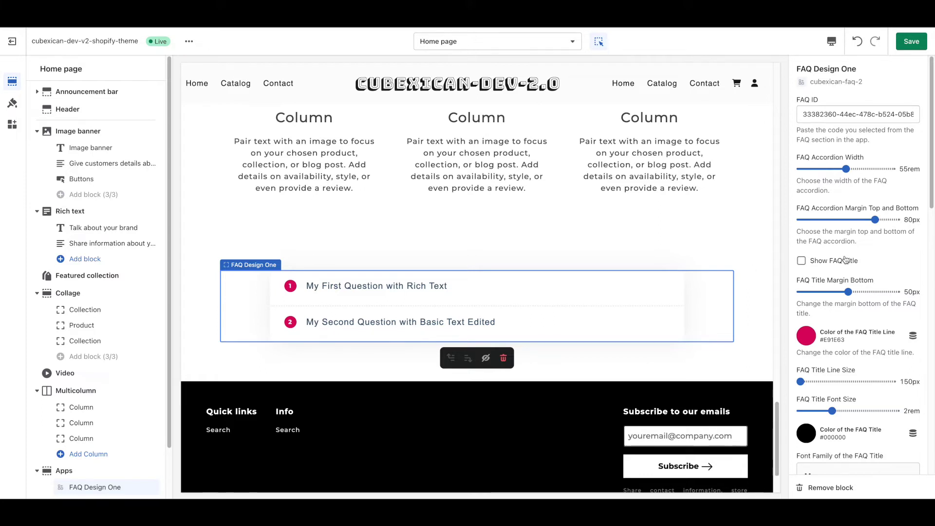
left_click(802, 261)
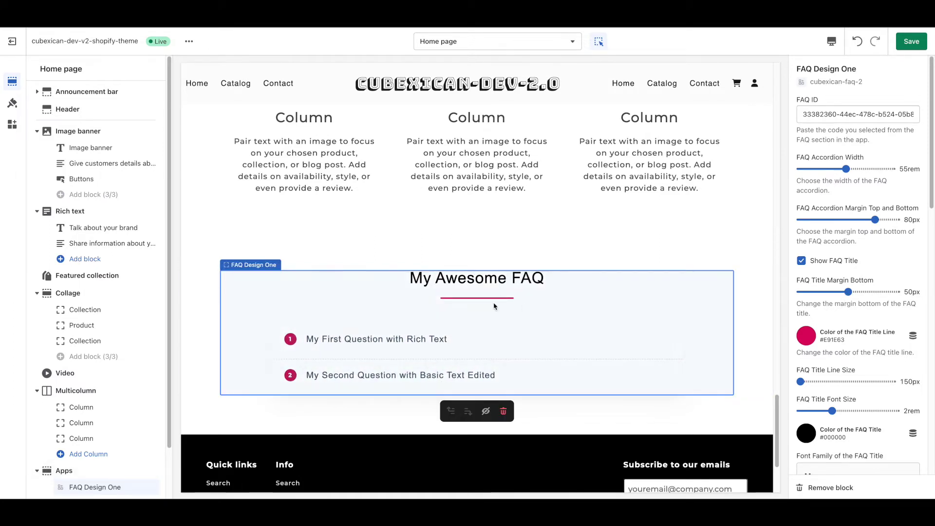
left_click_drag(848, 292, 875, 291)
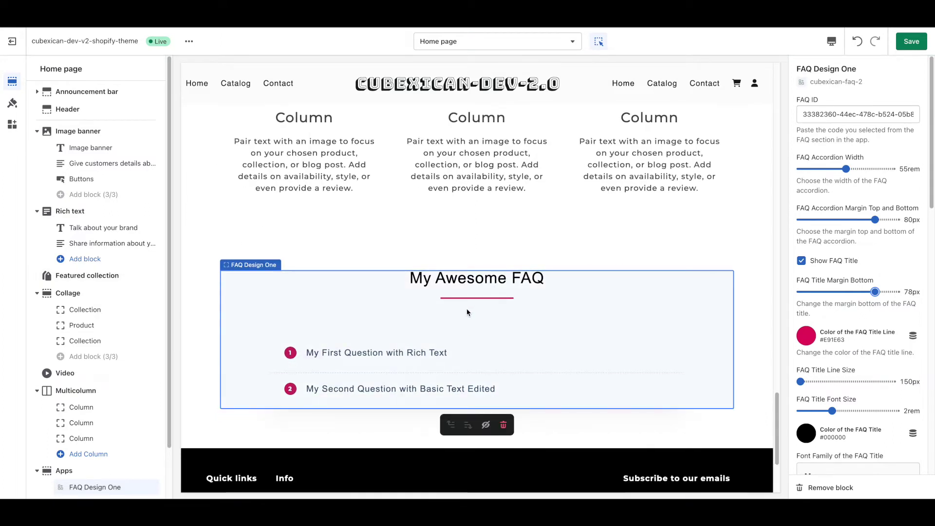
Step: Change the color of the FAQ title line to green #0EF96D
scroll(809, 333, "down", 2)
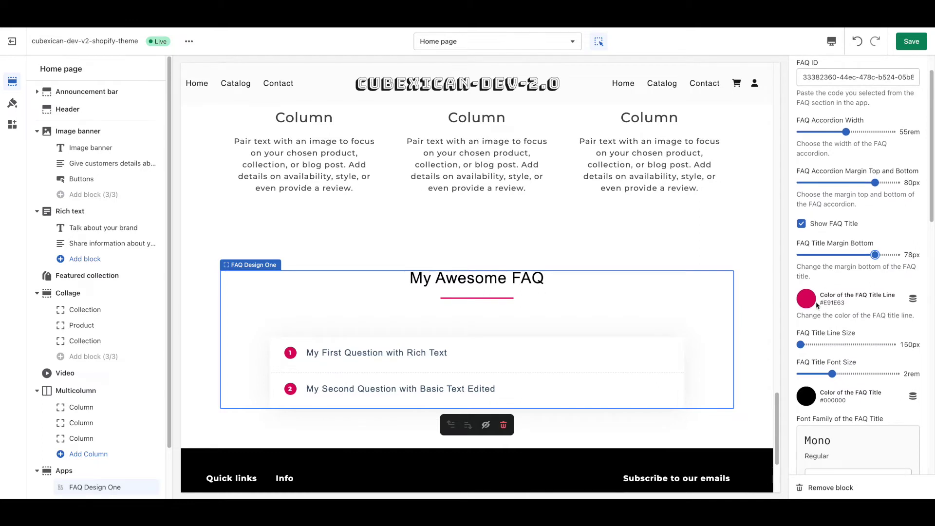
left_click(806, 300)
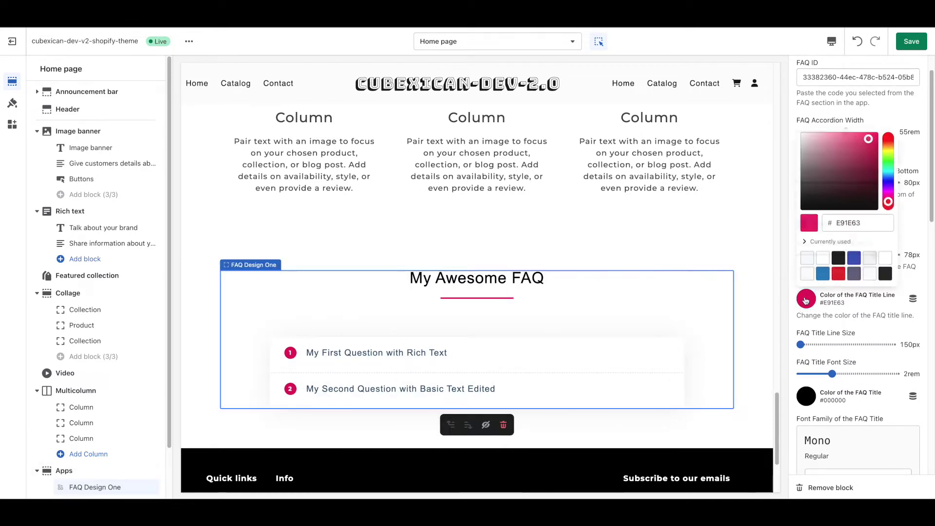
left_click_drag(888, 202, 874, 135)
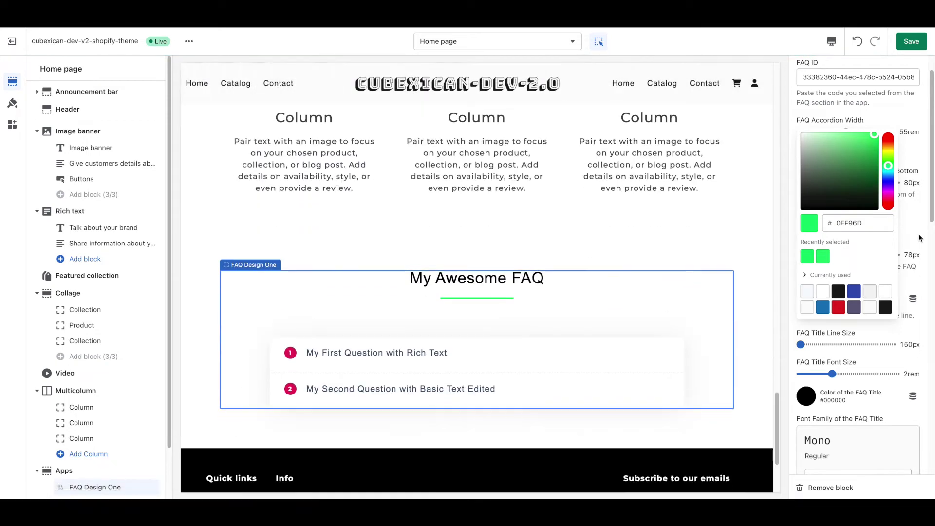
left_click(922, 239)
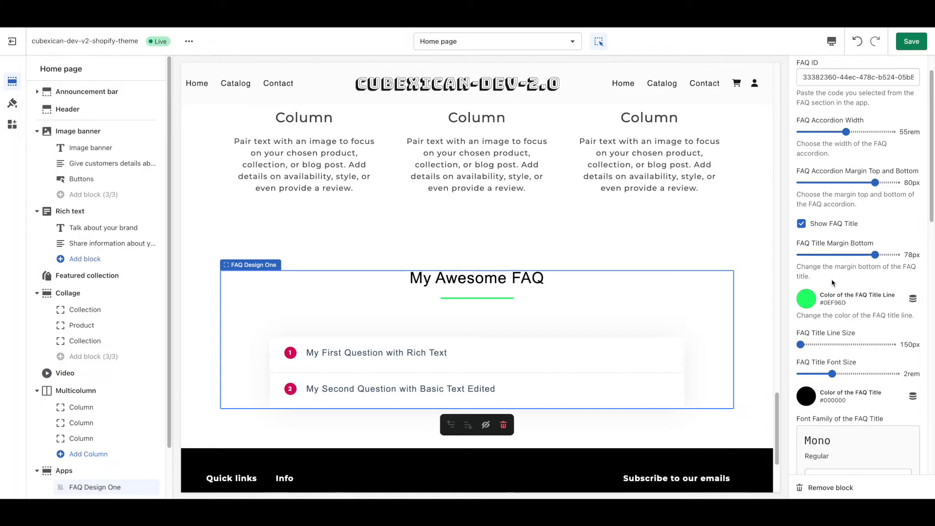
Step: Set the FAQ title line size to 190px and, after trying 1rem, the title font size to 3rem
scroll(806, 346, "down", 2)
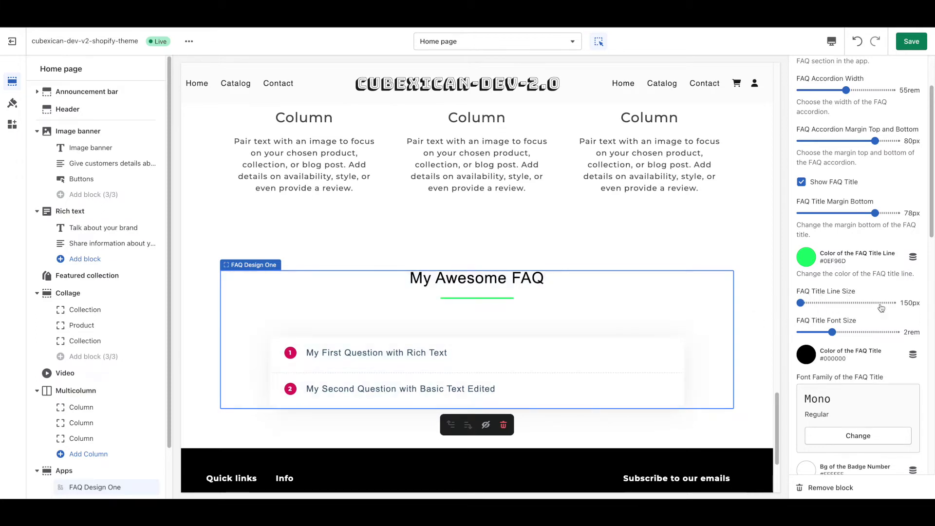
left_click_drag(800, 303, 872, 303)
scroll(857, 327, "down", 1)
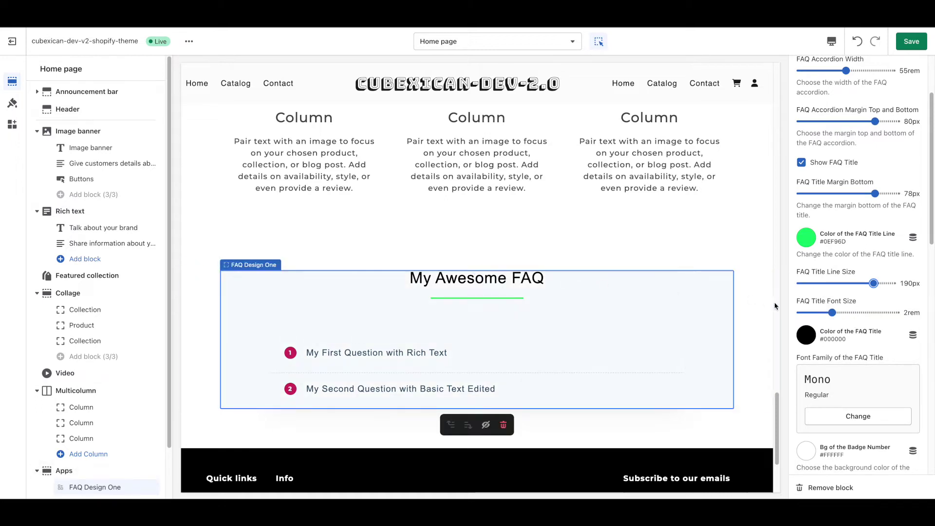
left_click_drag(831, 313, 756, 311)
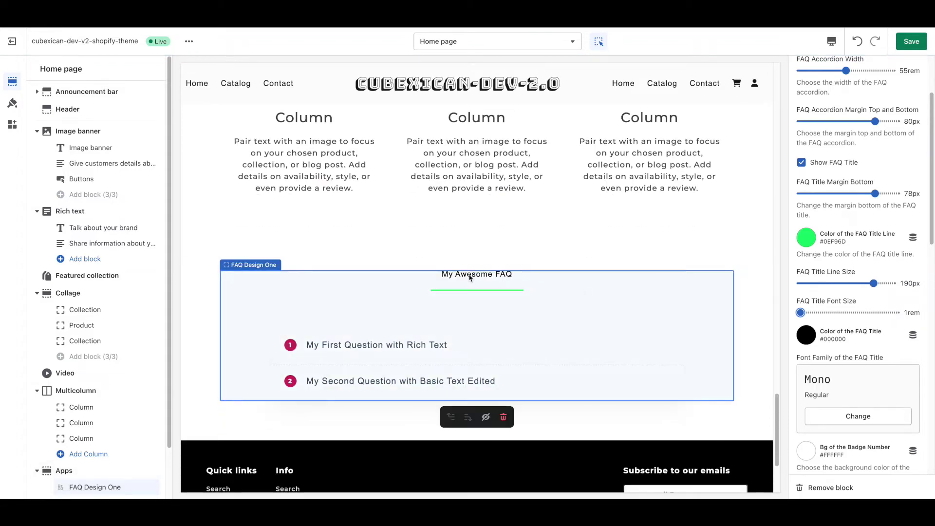
left_click_drag(800, 312, 865, 314)
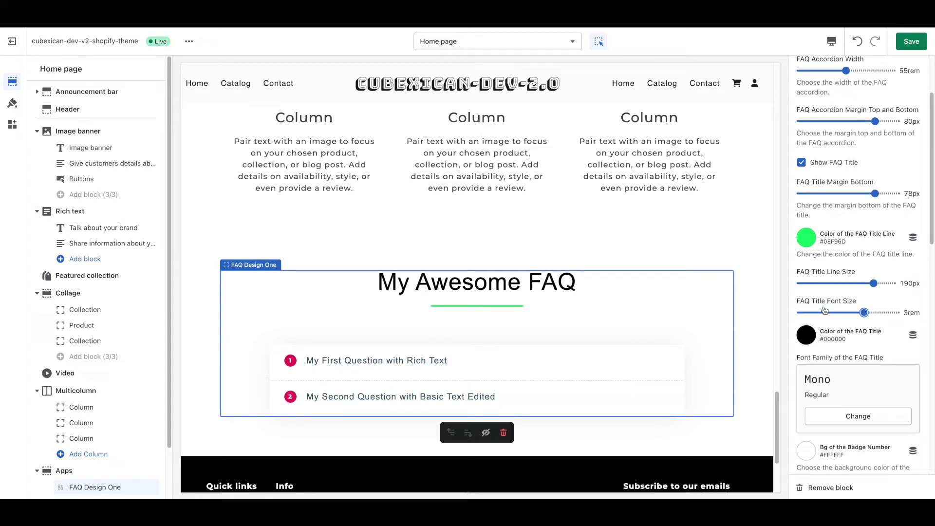
Step: Change the color of the FAQ title to blue #1736F5
scroll(828, 292, "down", 2)
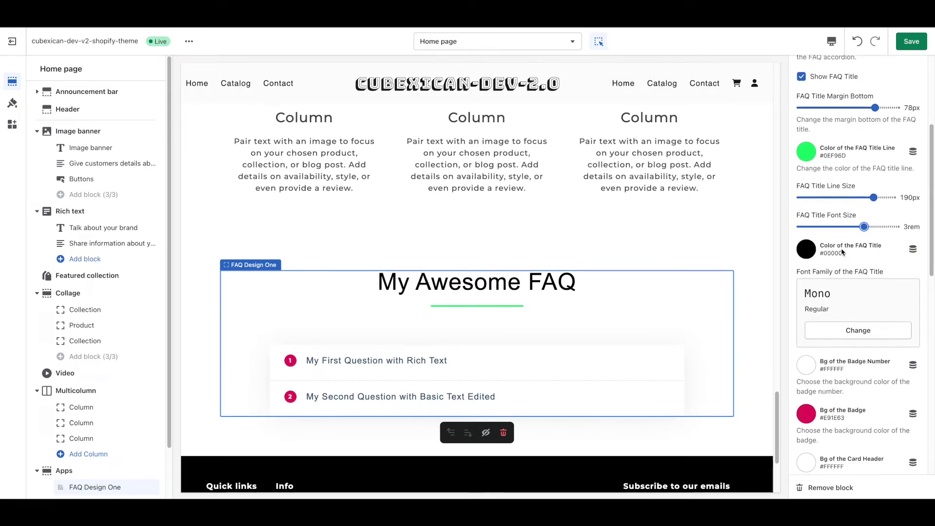
left_click(807, 250)
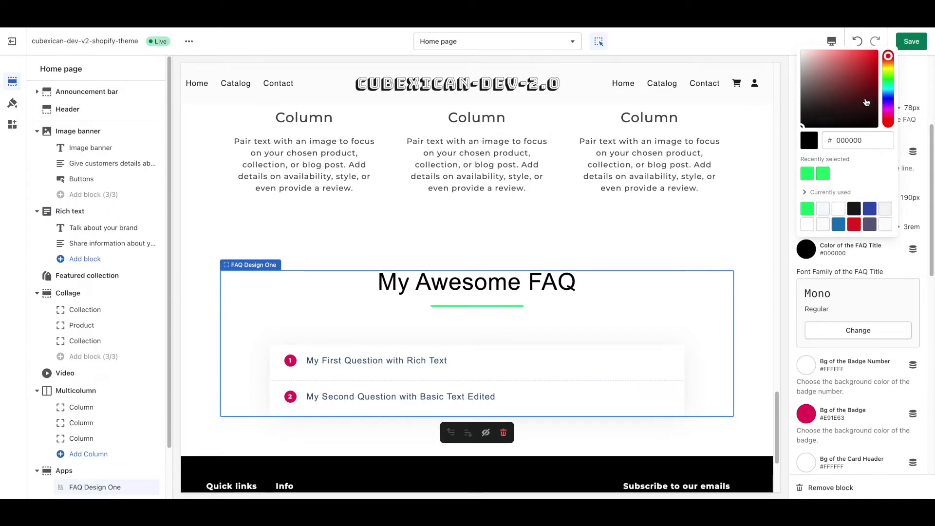
left_click_drag(887, 101, 871, 53)
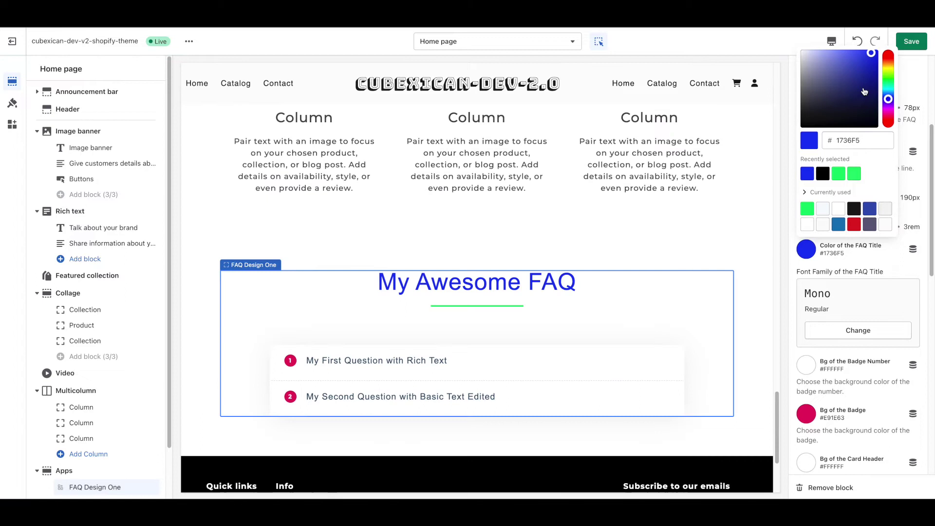
left_click(895, 269)
scroll(895, 269, "down", 2)
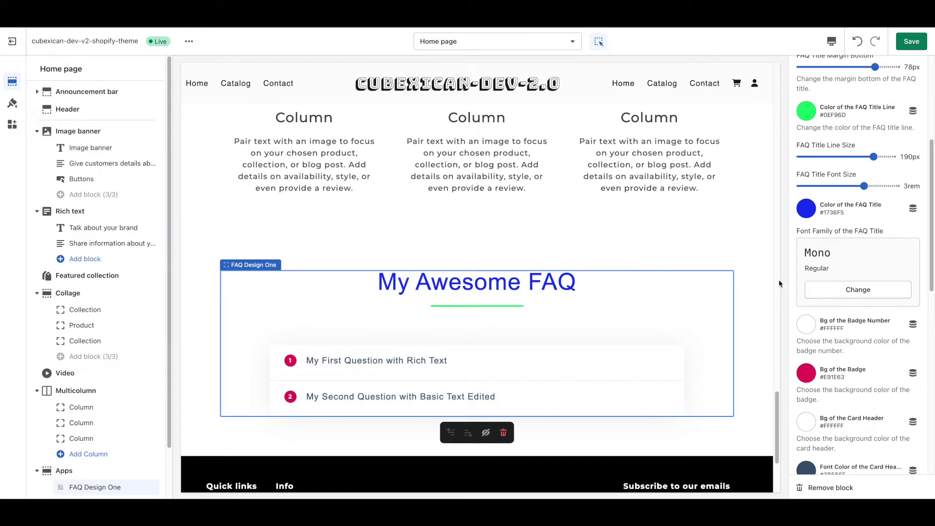
Step: Change the font family of the FAQ title to Fjalla One
left_click(826, 299)
scroll(825, 264, "down", 1)
scroll(824, 263, "down", 5)
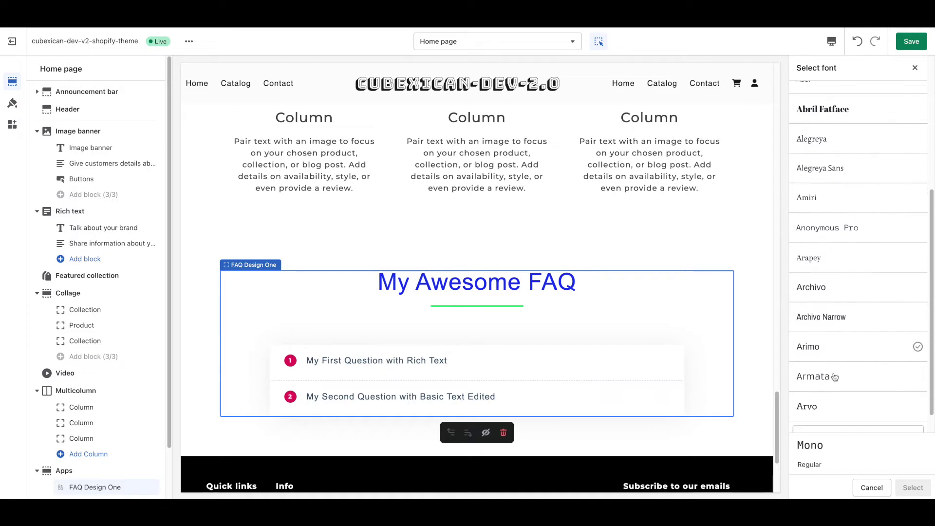
scroll(835, 377, "down", 1)
left_click(842, 410)
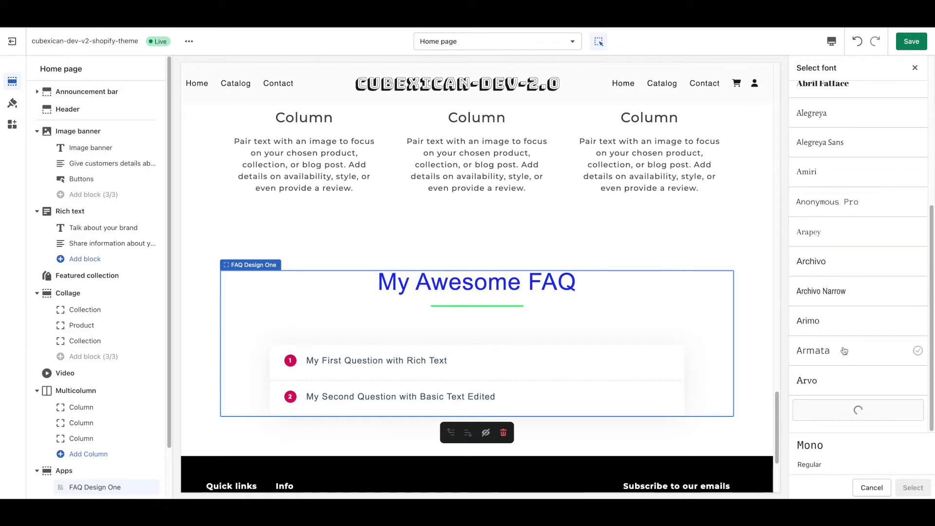
scroll(843, 345, "down", 3)
scroll(843, 342, "down", 5)
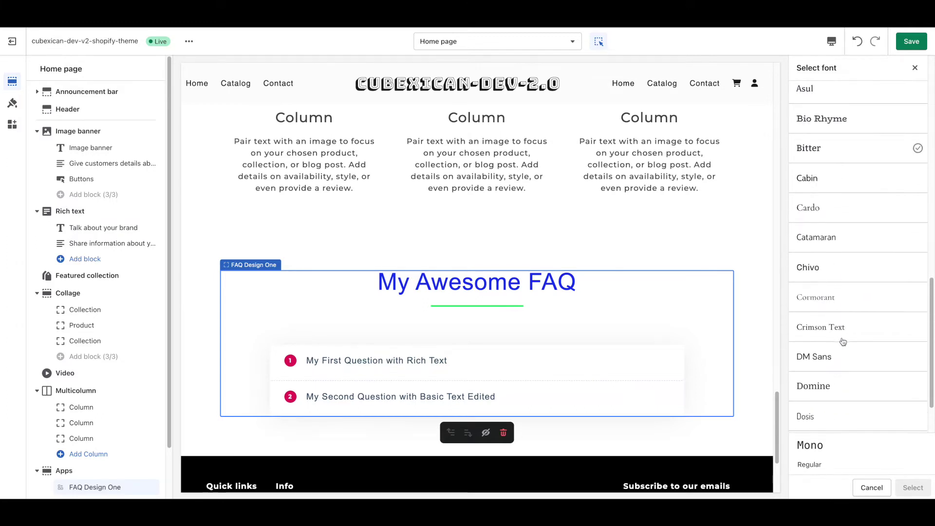
scroll(843, 342, "down", 2)
left_click(848, 404)
scroll(839, 295, "down", 3)
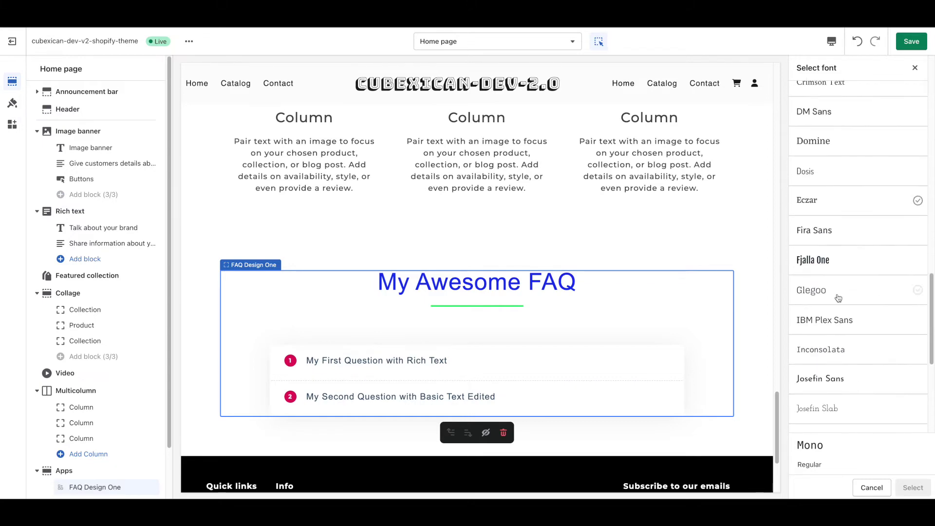
left_click(824, 263)
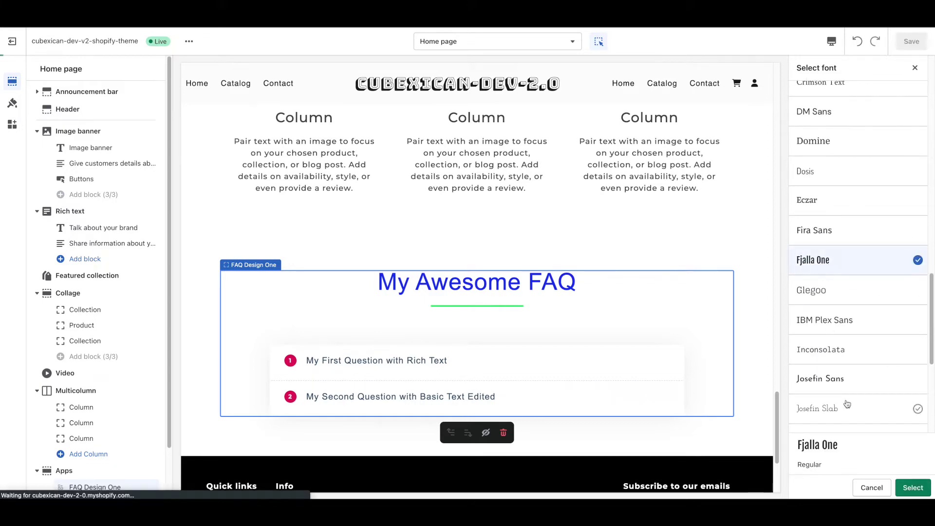
left_click(913, 488)
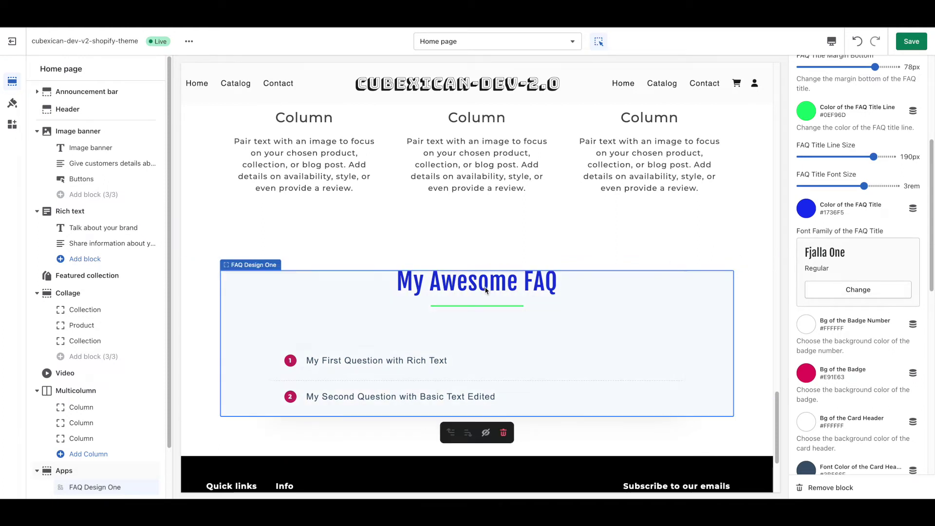
Step: Change the Bg of the Badge Number color to purple #CB11FA
scroll(844, 286, "down", 1)
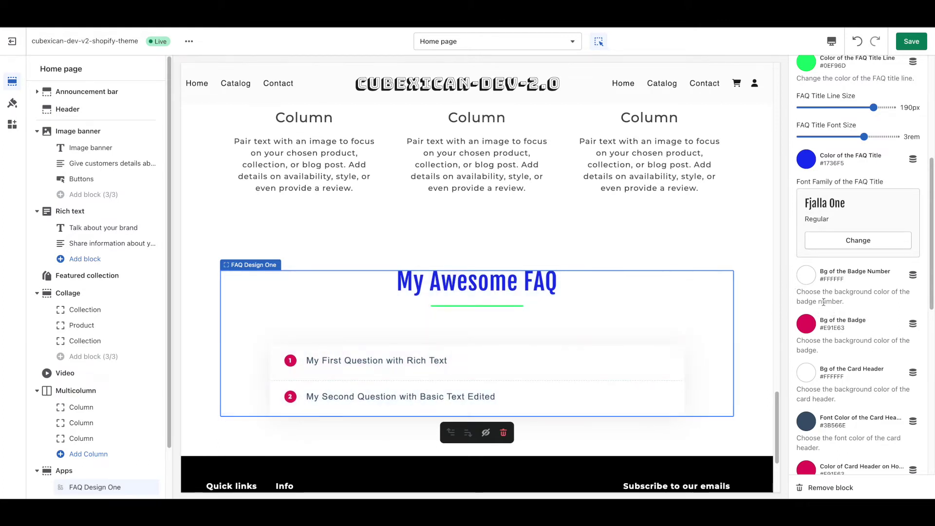
left_click(809, 284)
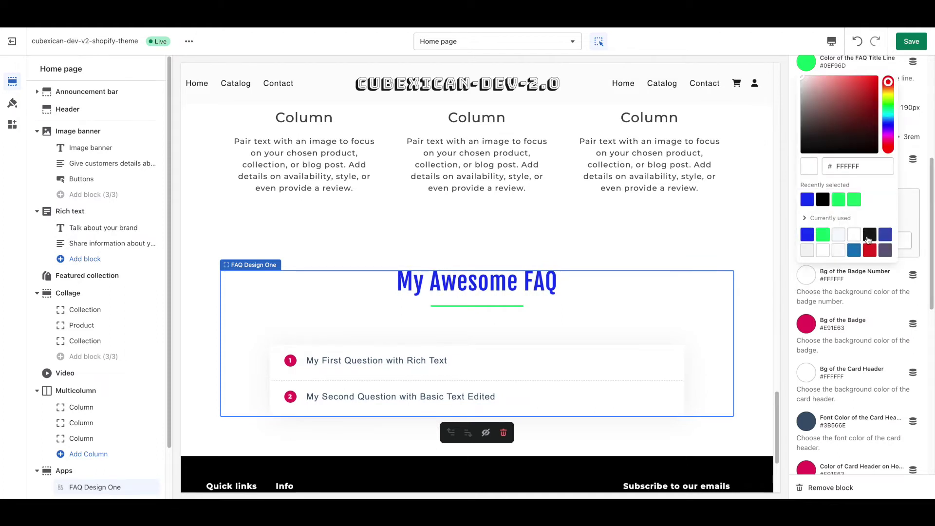
left_click(885, 135)
left_click_drag(874, 105, 874, 84)
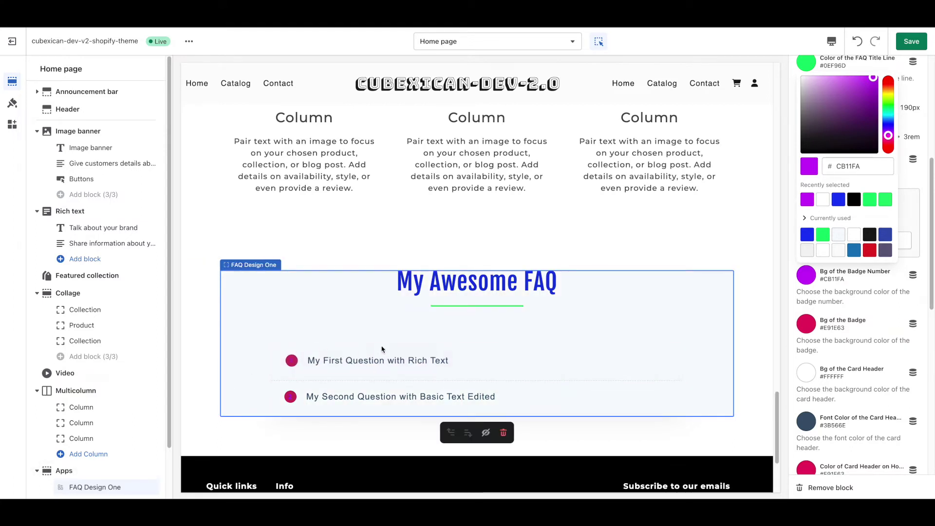
Step: Change the background color of the question badges to bright green #1EF236
left_click(801, 325)
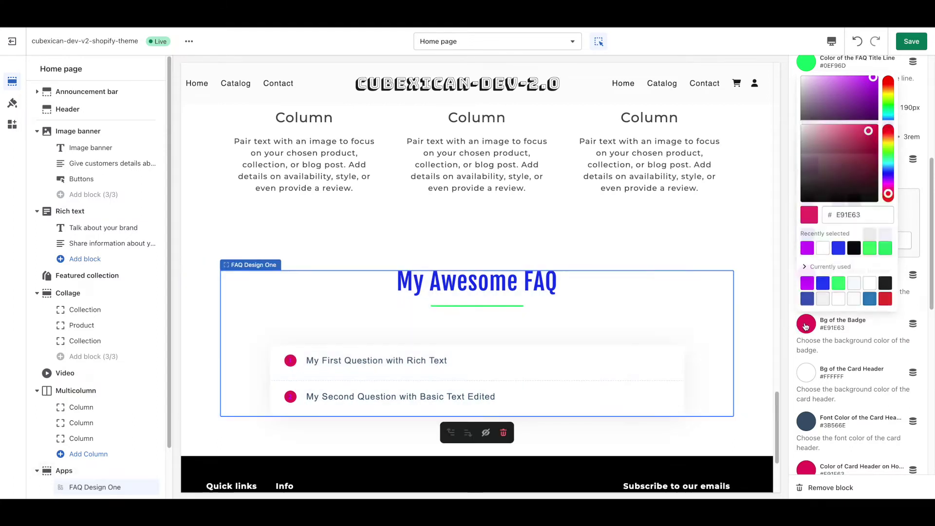
mouse_move(855, 200)
left_mouse_down()
mouse_move(856, 154)
mouse_move(888, 154)
left_mouse_up()
left_click(886, 167)
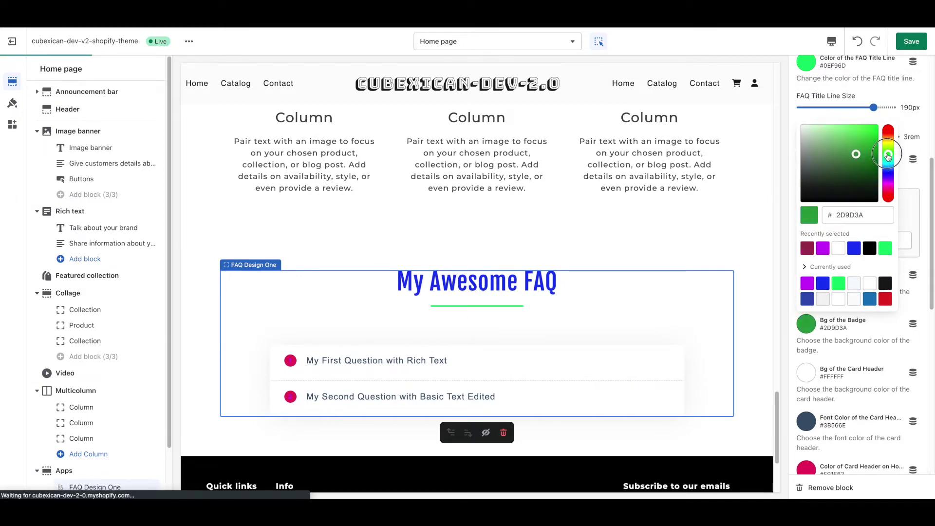
left_click(869, 130)
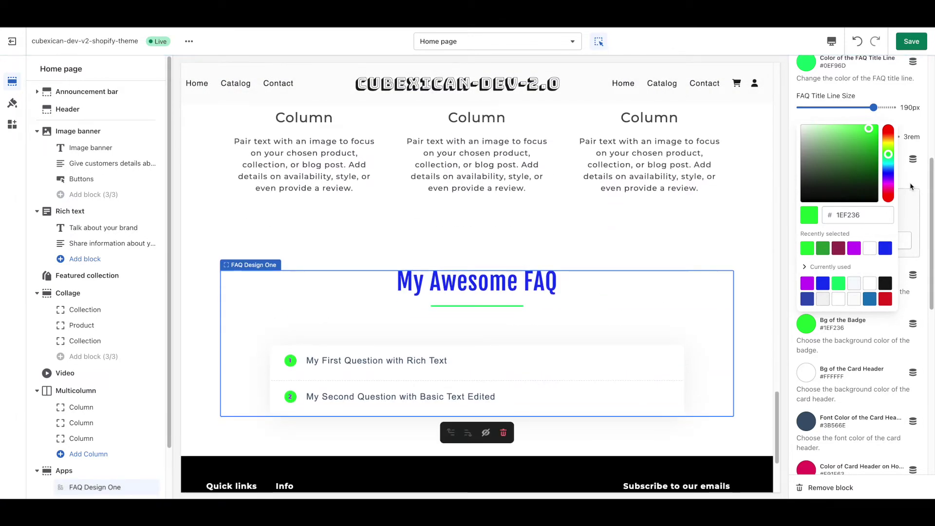
left_click(910, 186)
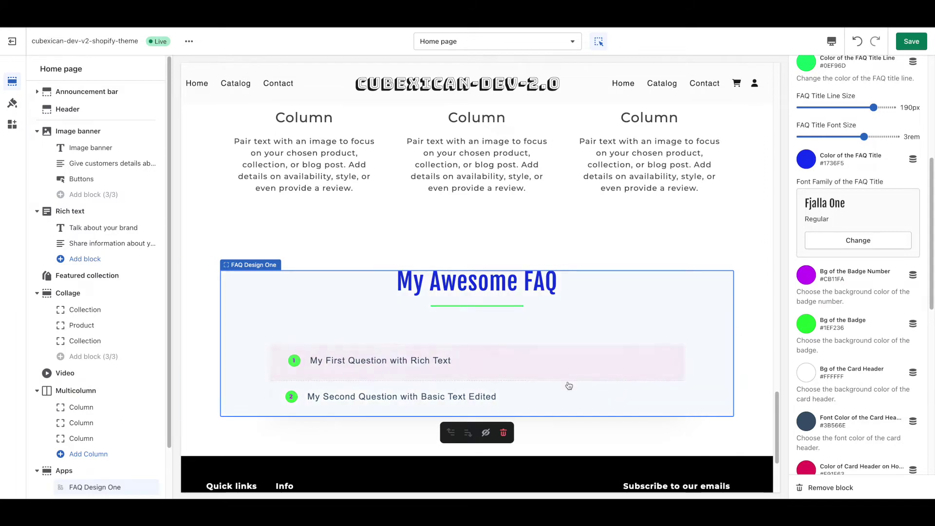
Step: Change the background color of the FAQ card header to red #F62E2E
scroll(831, 337, "down", 1)
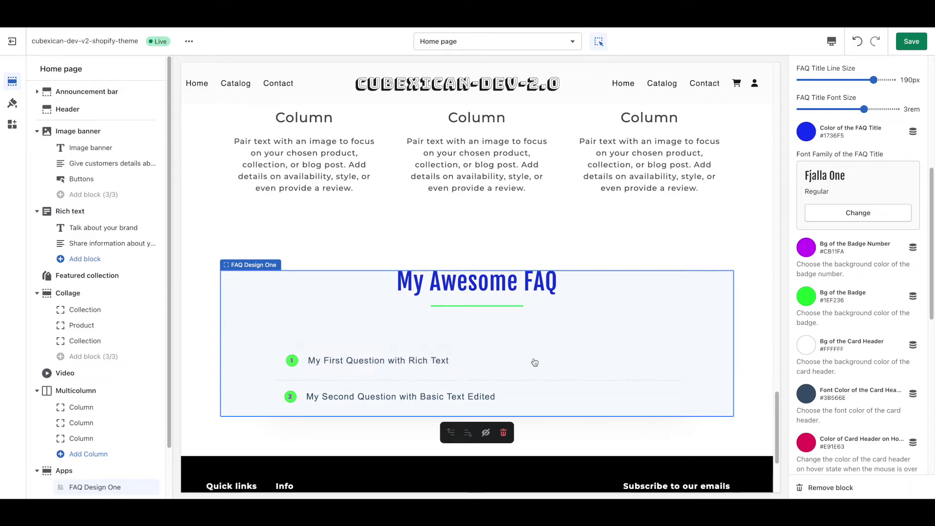
left_click(806, 346)
left_click_drag(884, 194, 888, 213)
left_click_drag(855, 174, 856, 164)
left_click_drag(889, 215, 888, 222)
left_click_drag(857, 162, 864, 148)
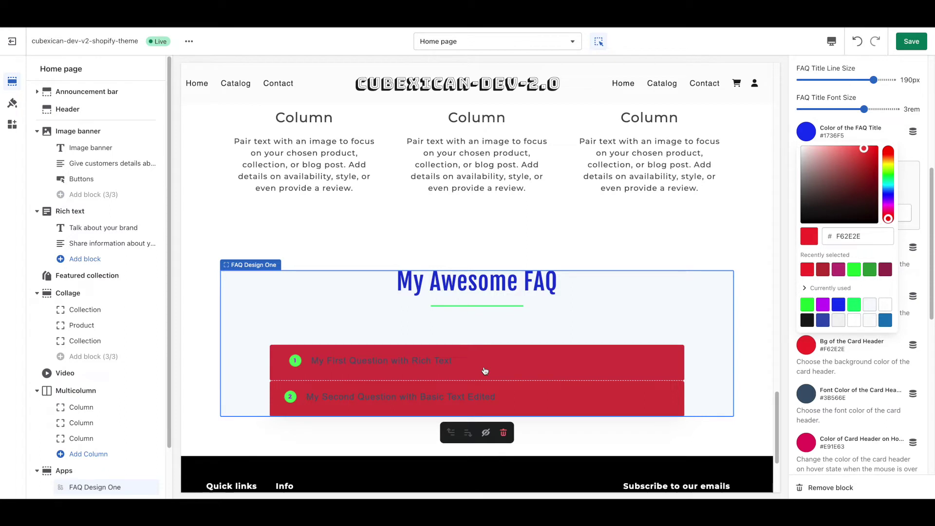
left_click(917, 285)
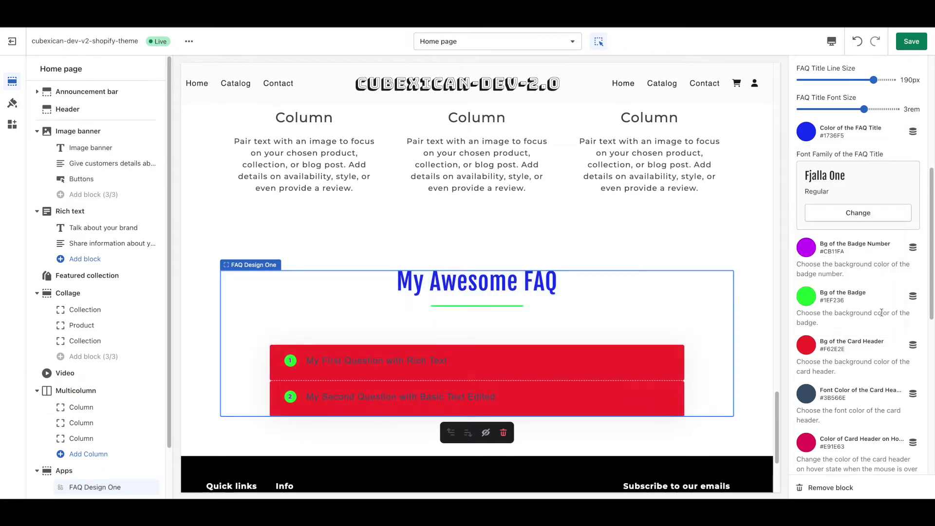
Step: Change the font color of the card header to white #FFFFFF
scroll(833, 347, "down", 2)
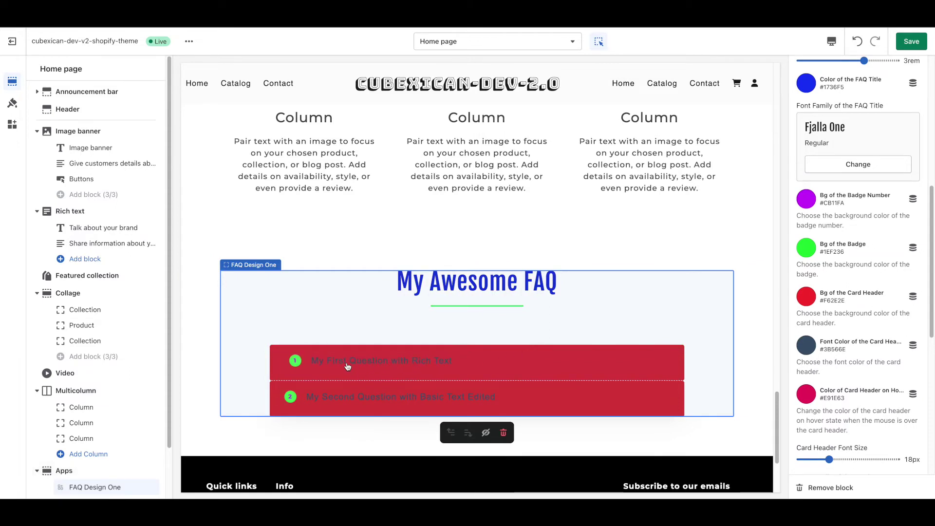
left_click(806, 345)
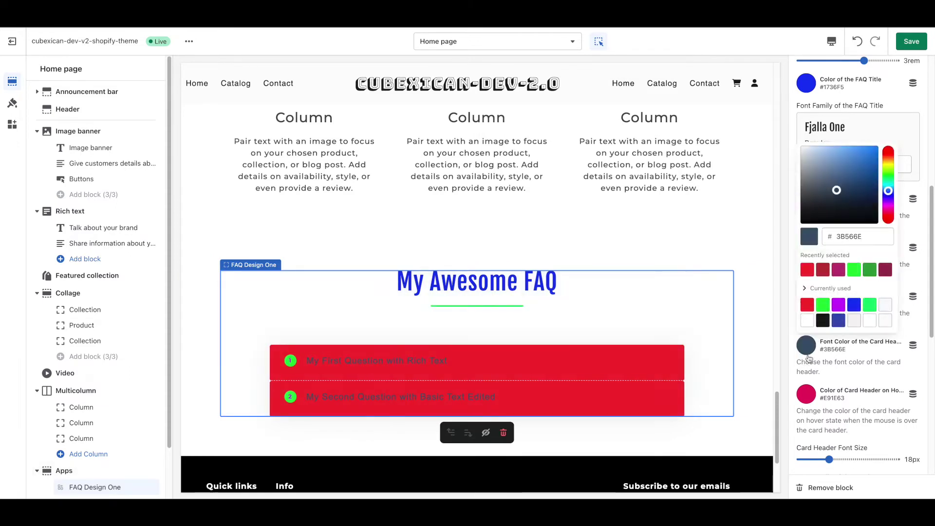
left_click_drag(811, 188, 801, 146)
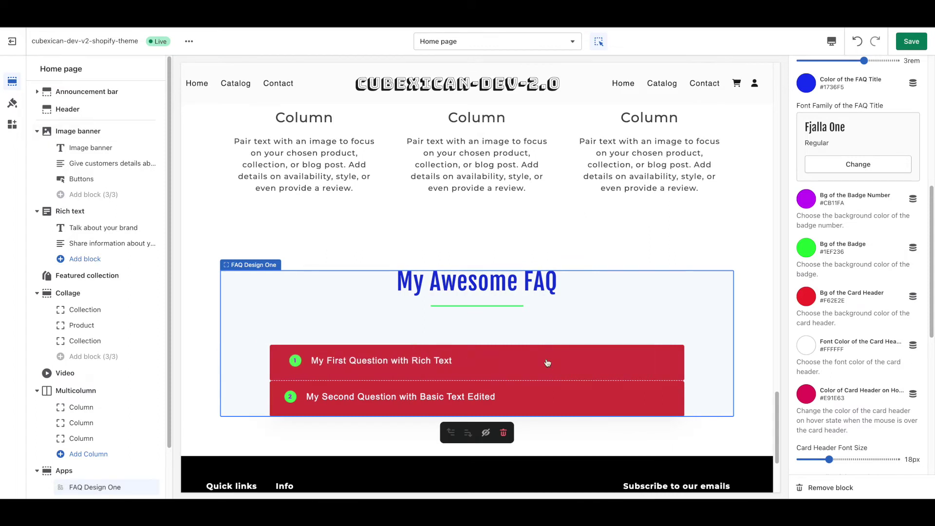
Step: Change the card header's hover color to blue #198EF9
scroll(809, 335, "down", 1)
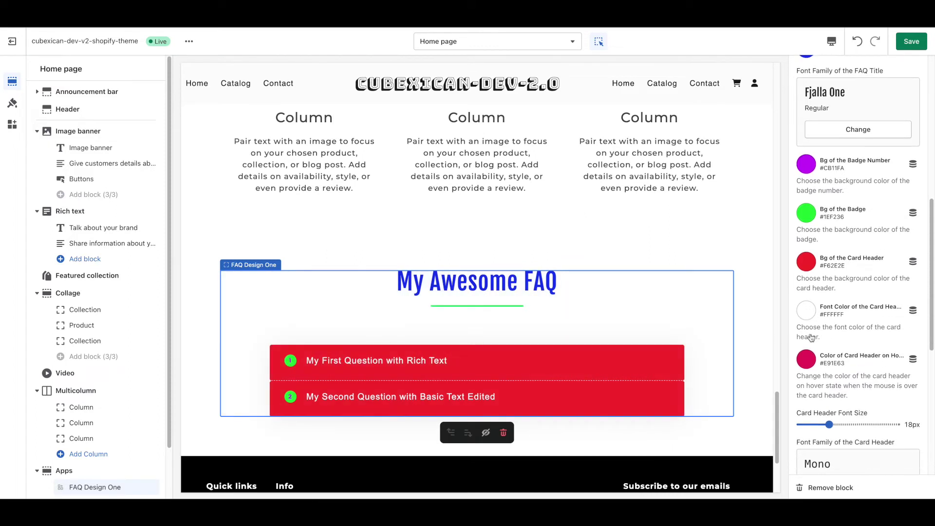
scroll(823, 311, "down", 1)
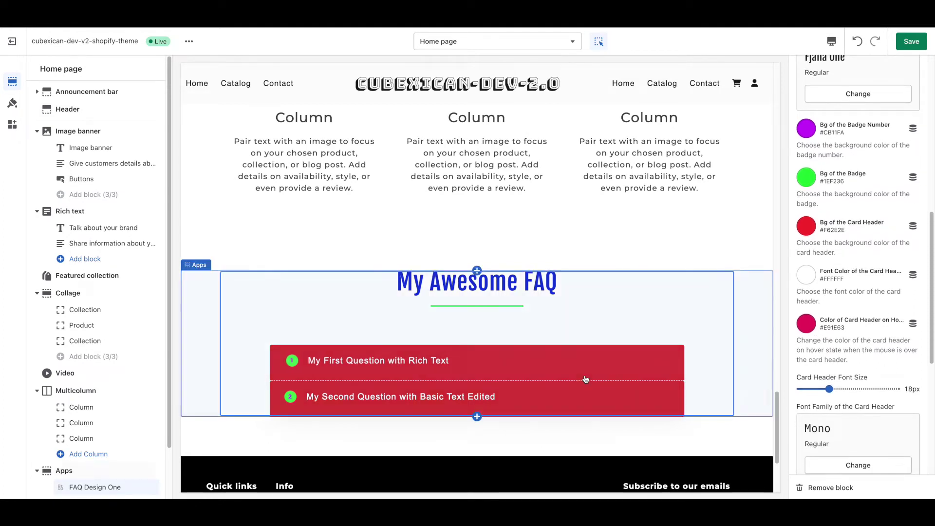
left_click(807, 327)
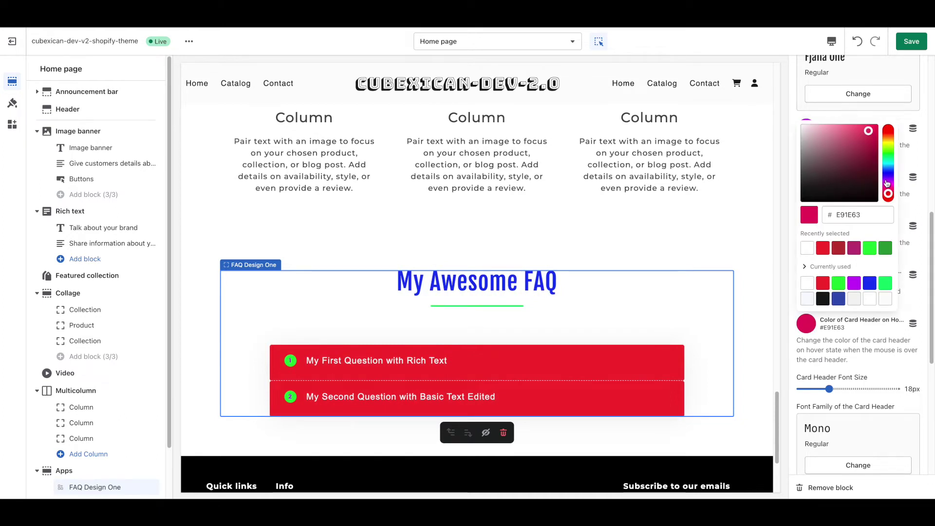
left_click_drag(888, 190, 889, 169)
left_click(870, 139)
left_click_drag(870, 138, 871, 128)
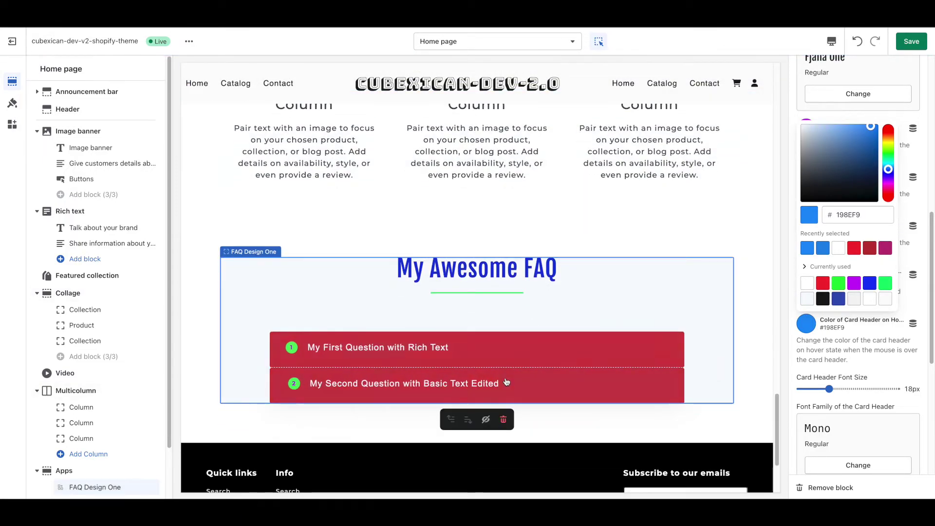
left_click(922, 251)
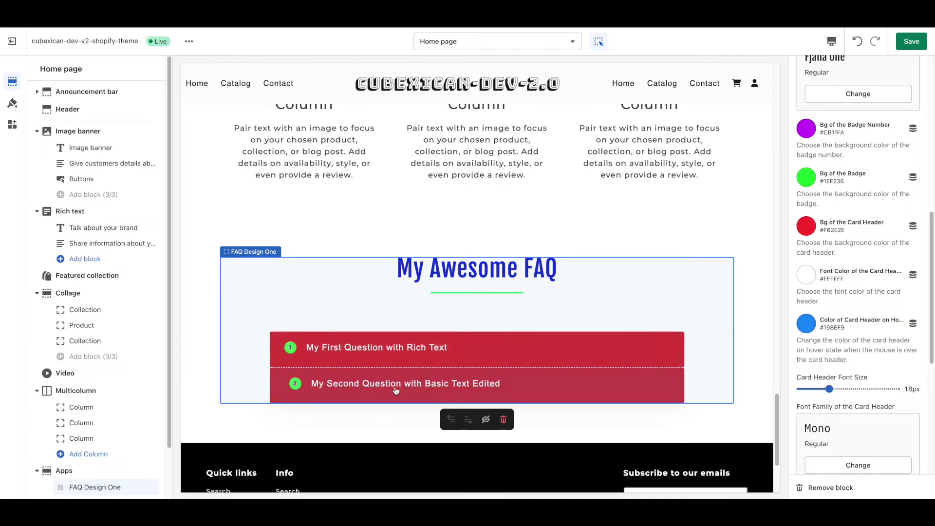
Step: Set the card header font size to 22px
scroll(848, 342, "down", 2)
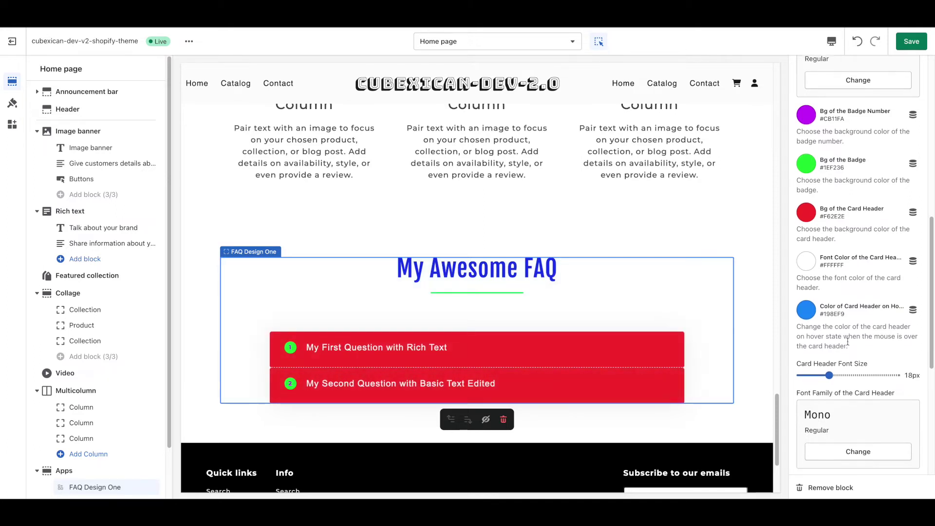
scroll(848, 344, "down", 1)
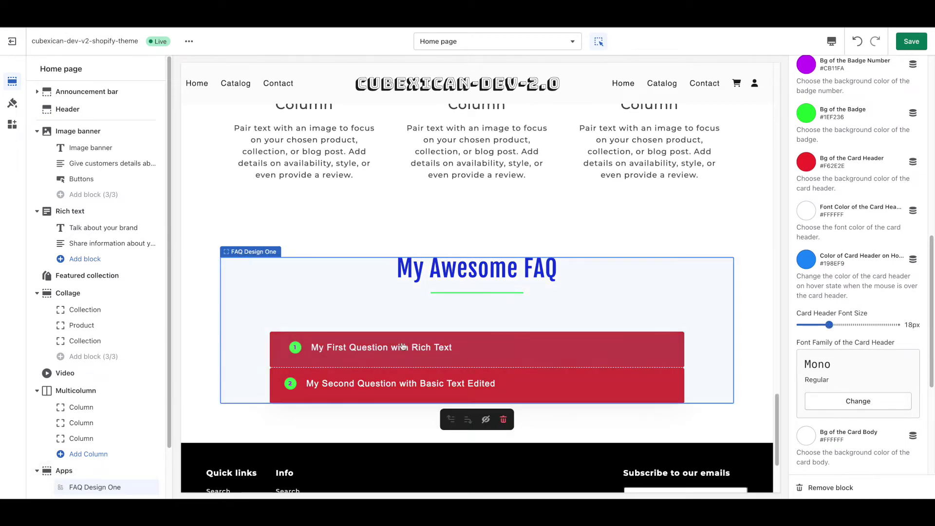
left_click_drag(829, 326, 867, 327)
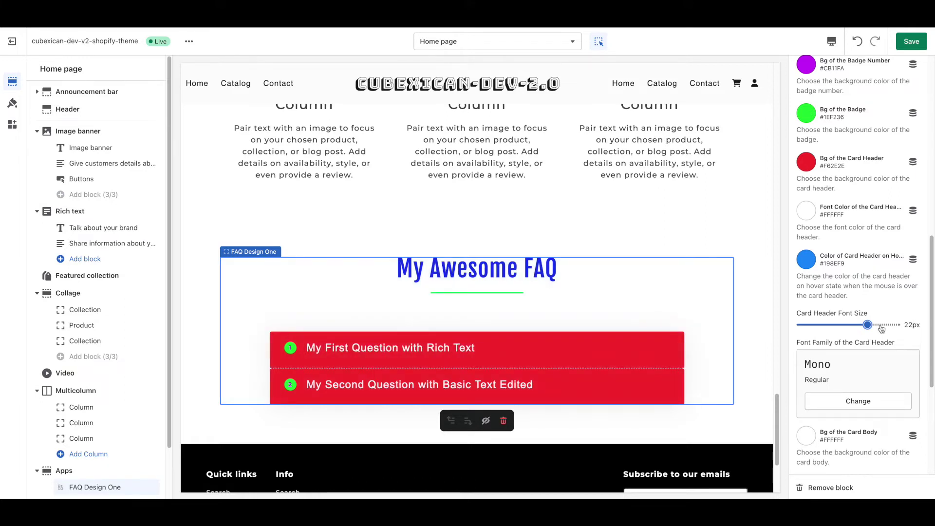
Step: Change the font family of the card header to Abril Fatface
scroll(881, 330, "down", 4)
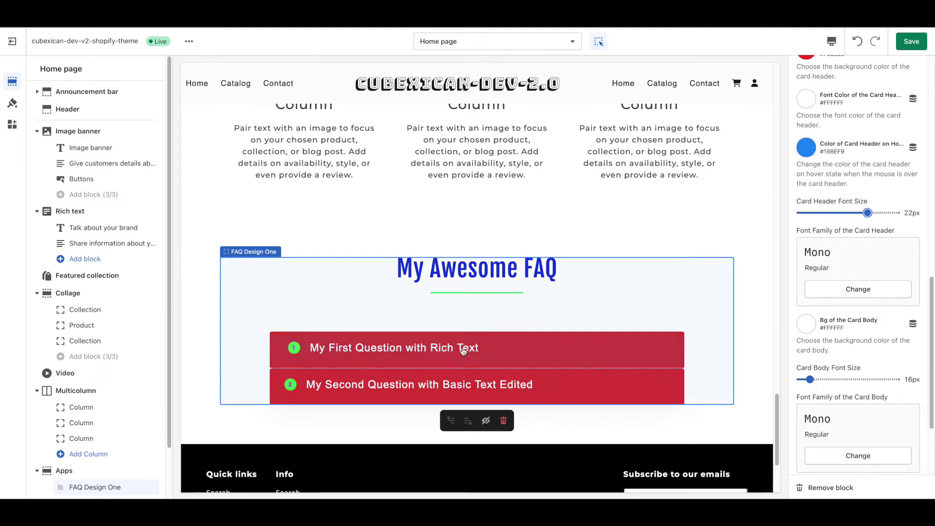
left_click(872, 294)
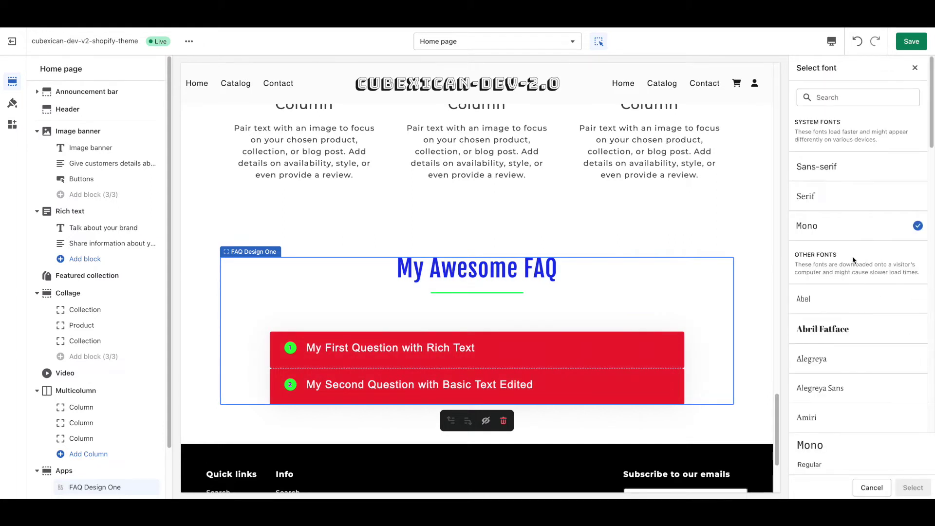
scroll(877, 305, "down", 1)
left_click(879, 311)
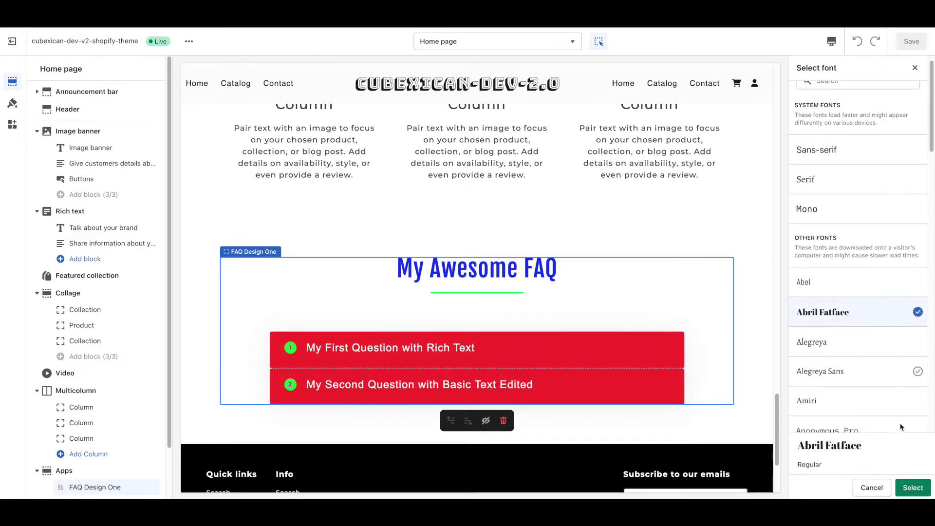
left_click(912, 488)
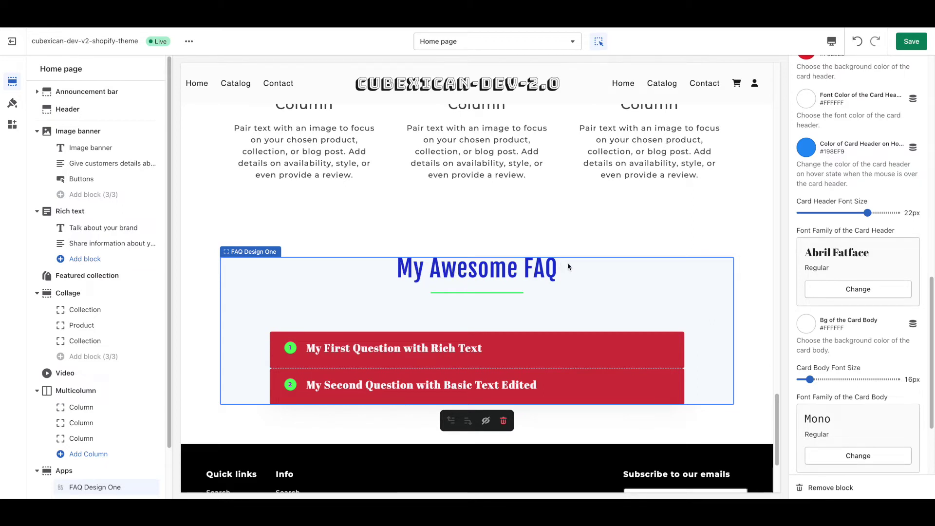
Step: Expand "My First Question with Rich Text" in the preview and examine its card body alongside the card body style settings
scroll(880, 358, "down", 1)
scroll(881, 358, "down", 1)
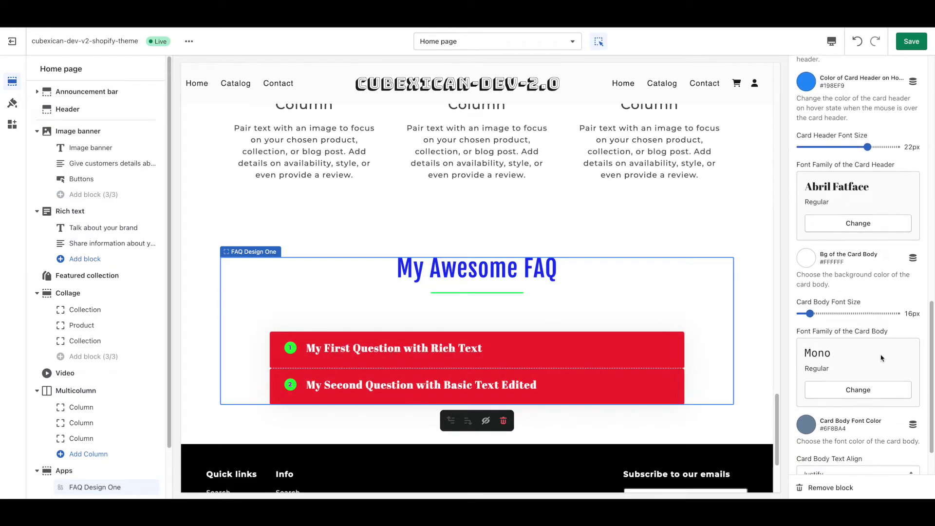
left_click(586, 349)
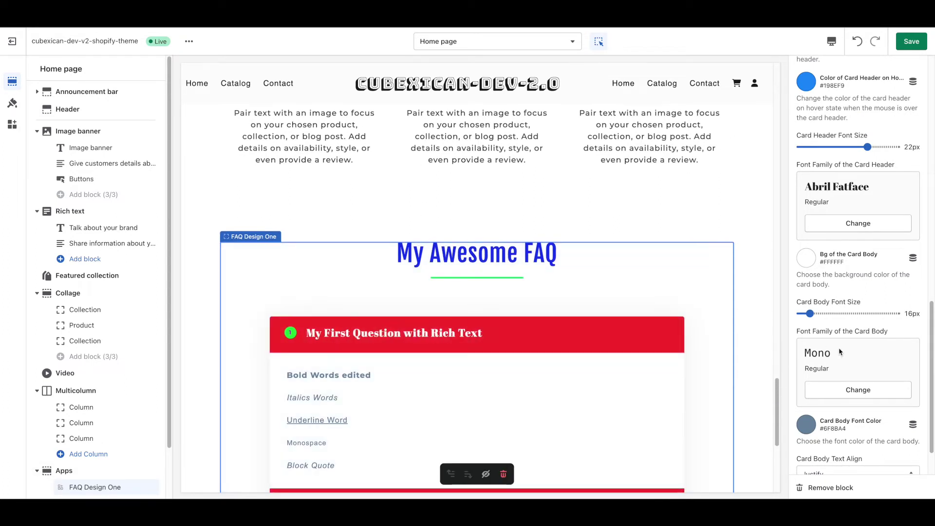
scroll(839, 351, "down", 1)
scroll(839, 350, "down", 1)
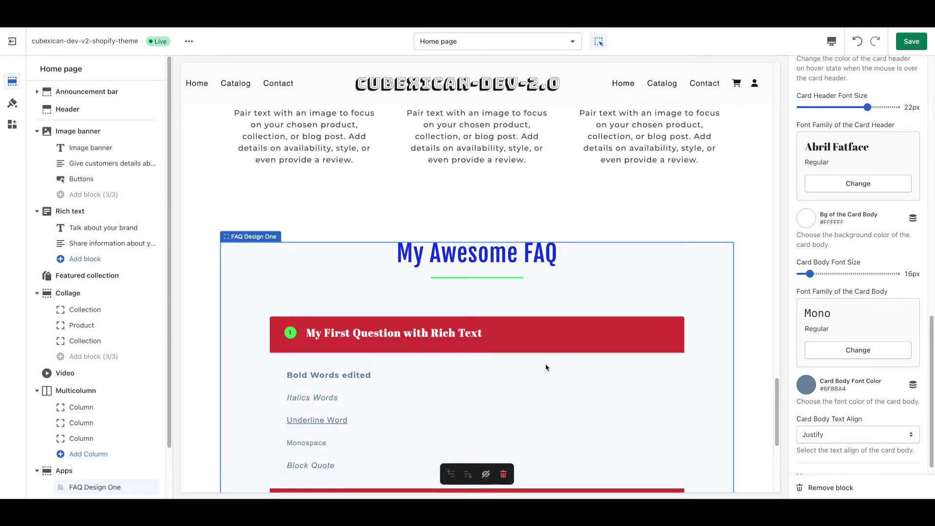
scroll(487, 341, "down", 1)
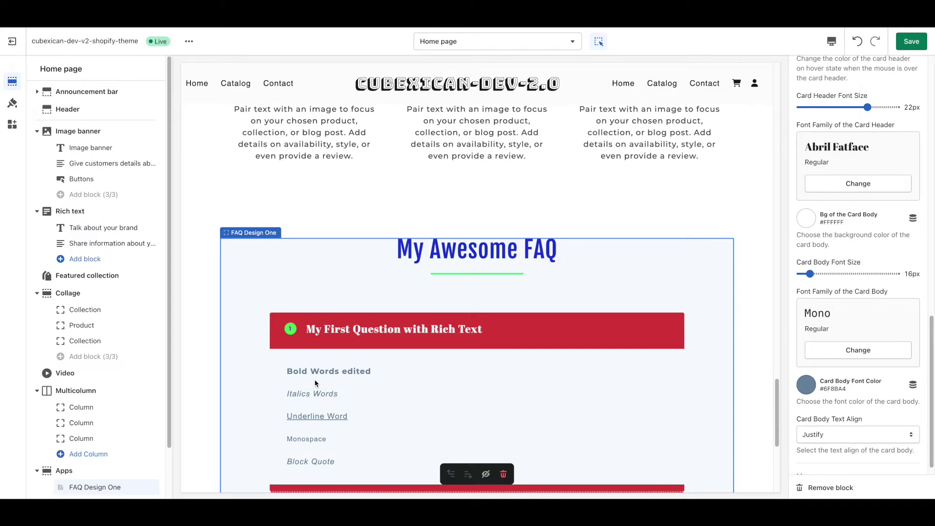
Step: Examine the bold, italic, underlined, monospace and block quote lines in the first question's card body
left_click_drag(372, 374, 291, 377)
left_click_drag(338, 396, 284, 394)
left_click_drag(359, 415, 278, 417)
left_click_drag(329, 442, 282, 440)
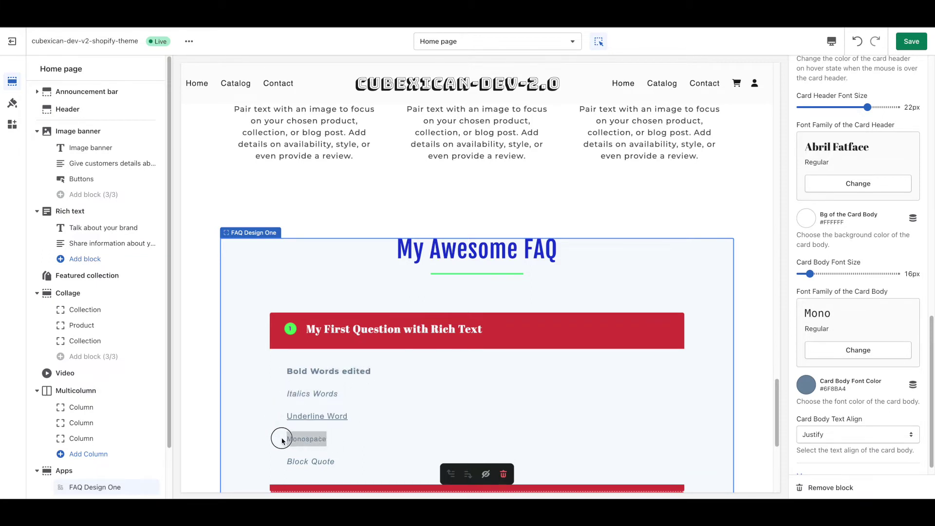
left_click_drag(346, 463, 273, 461)
left_click(357, 440)
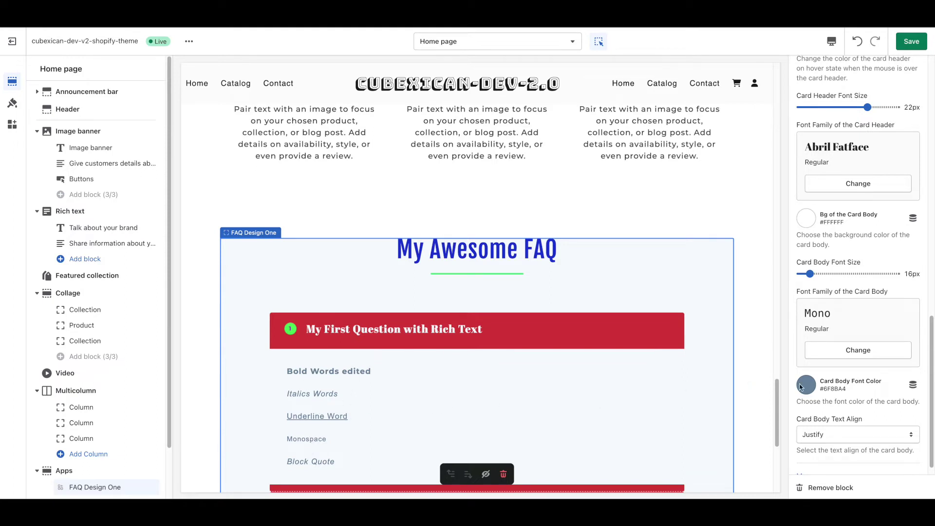
Step: Change the font family of the card body to Kalam
left_click(852, 358)
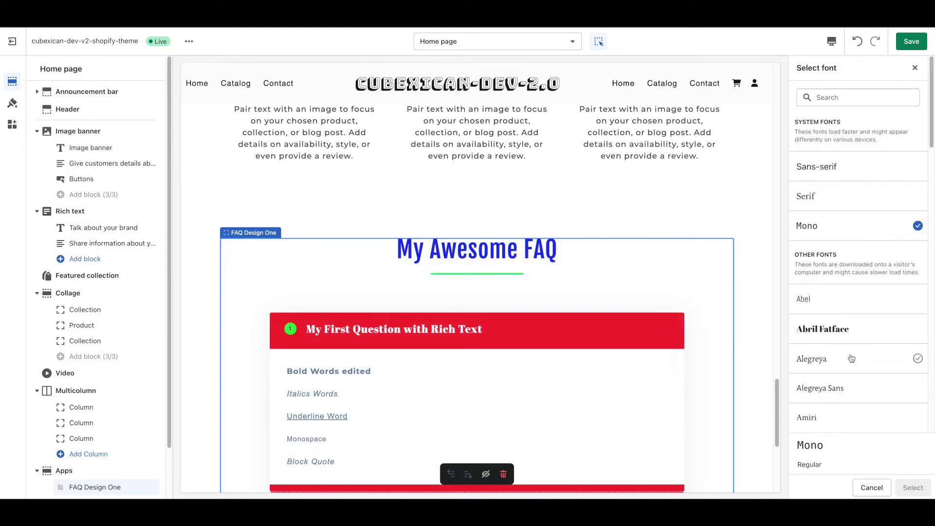
scroll(858, 380, "down", 10)
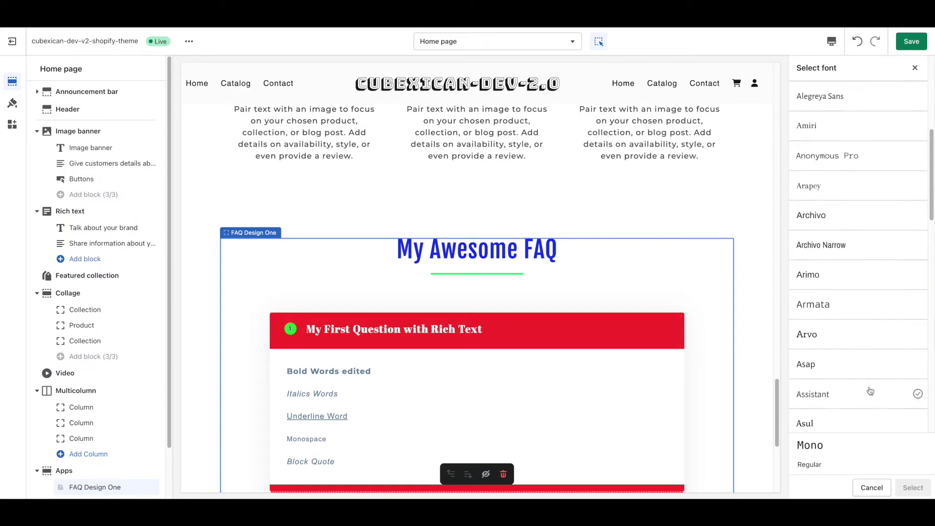
scroll(870, 392, "down", 8)
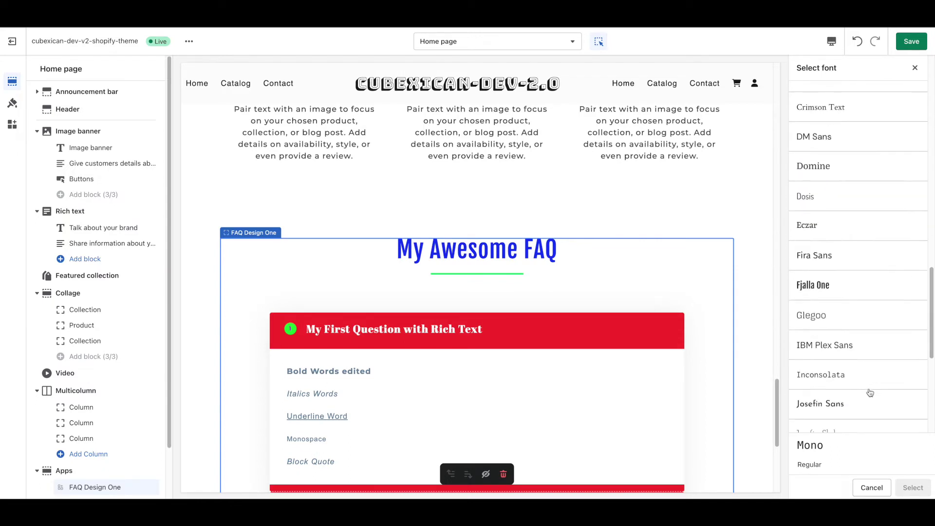
scroll(870, 393, "down", 4)
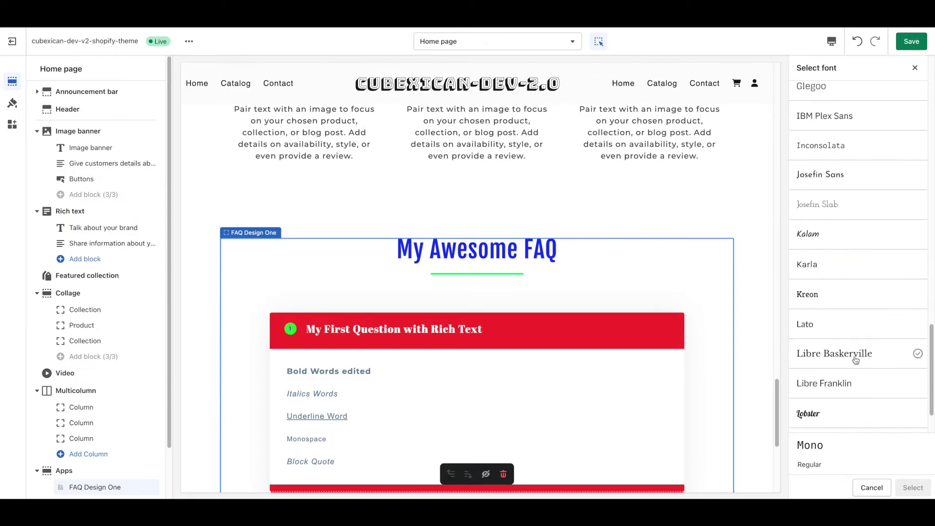
left_click(827, 246)
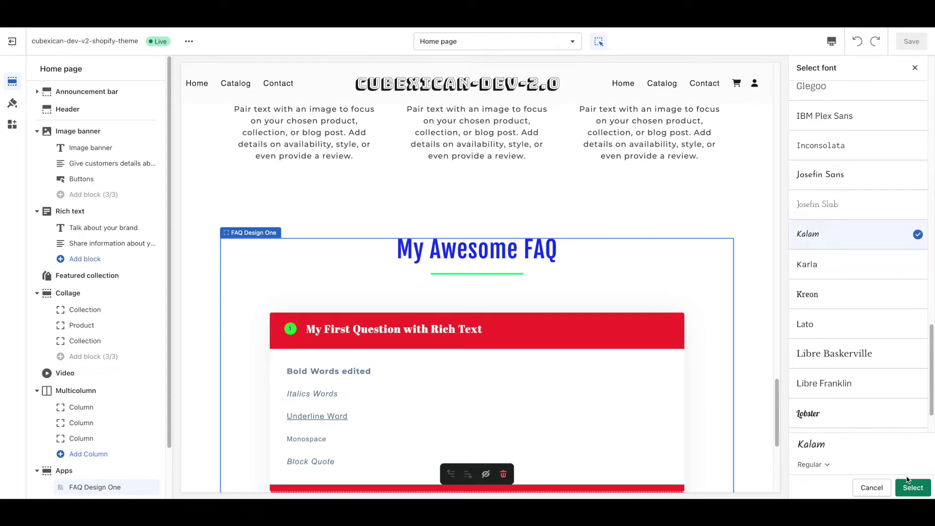
left_click(910, 489)
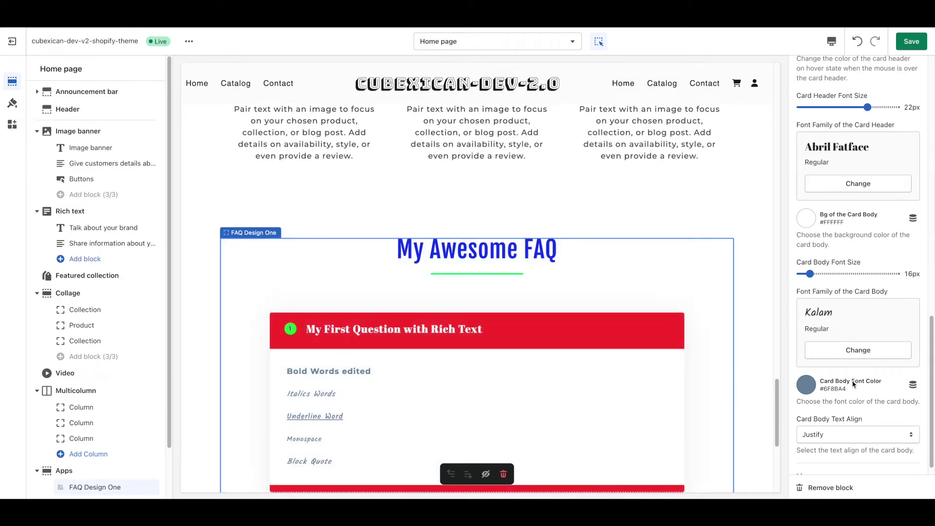
Step: Set the card body font color to blue #1691FF and expand the first question to check it
scroll(852, 383, "down", 1)
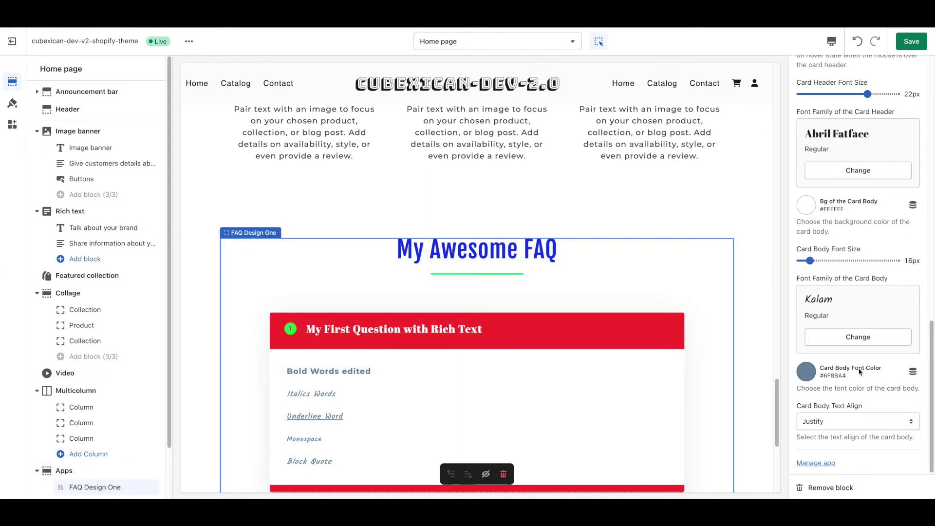
left_click(806, 375)
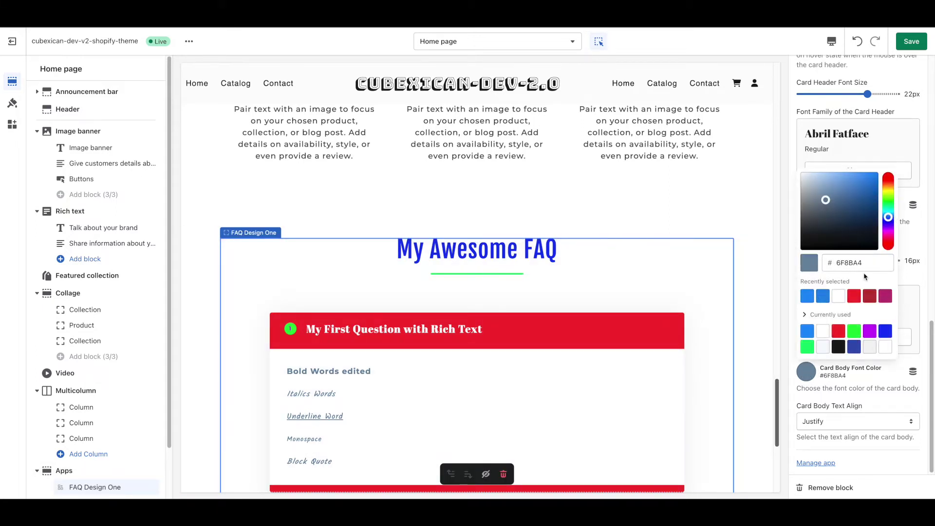
left_click_drag(873, 220, 871, 174)
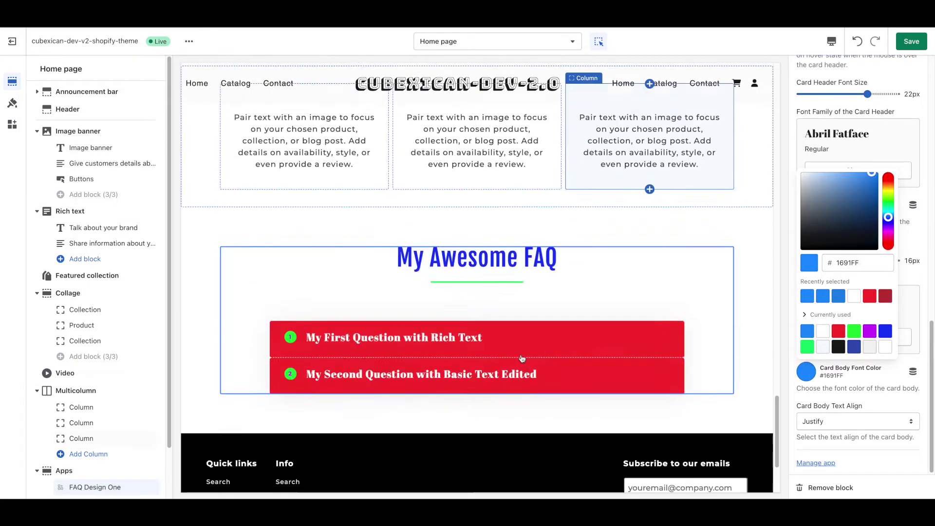
left_click(465, 335)
scroll(426, 384, "down", 1)
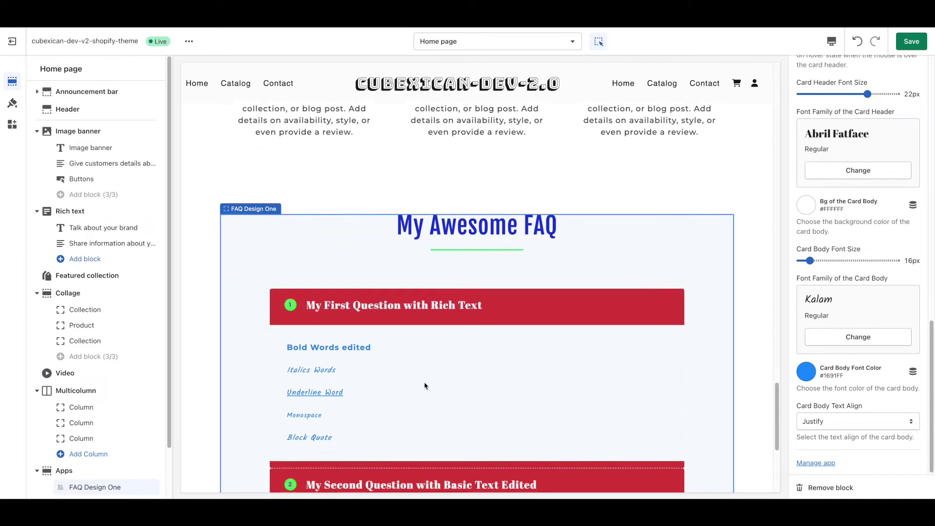
Step: Set the card body background color to turquoise #1BF3D3 and expand the first question to check it
scroll(889, 376, "down", 1)
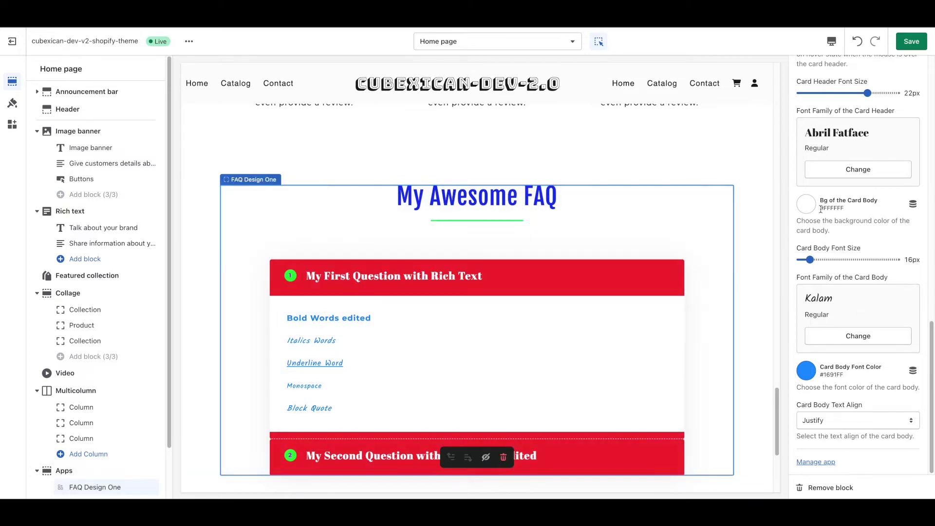
left_click(807, 204)
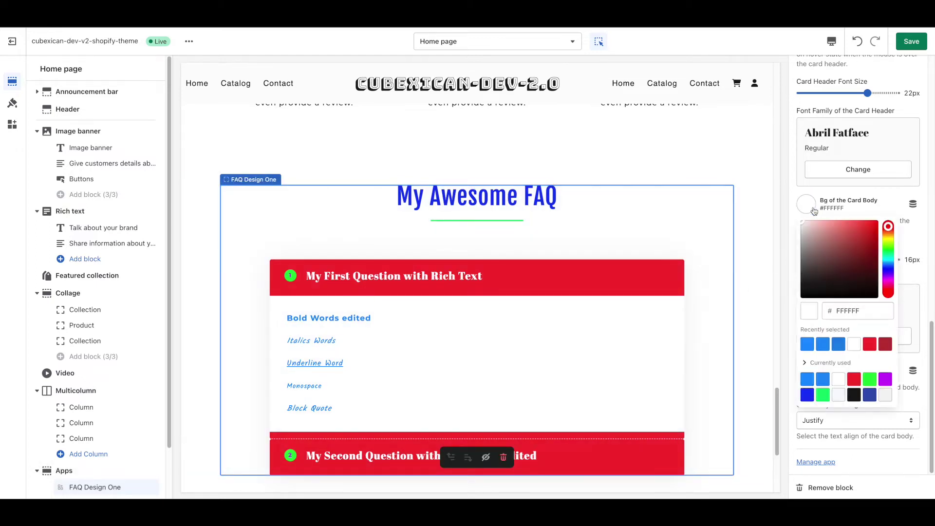
left_click(888, 261)
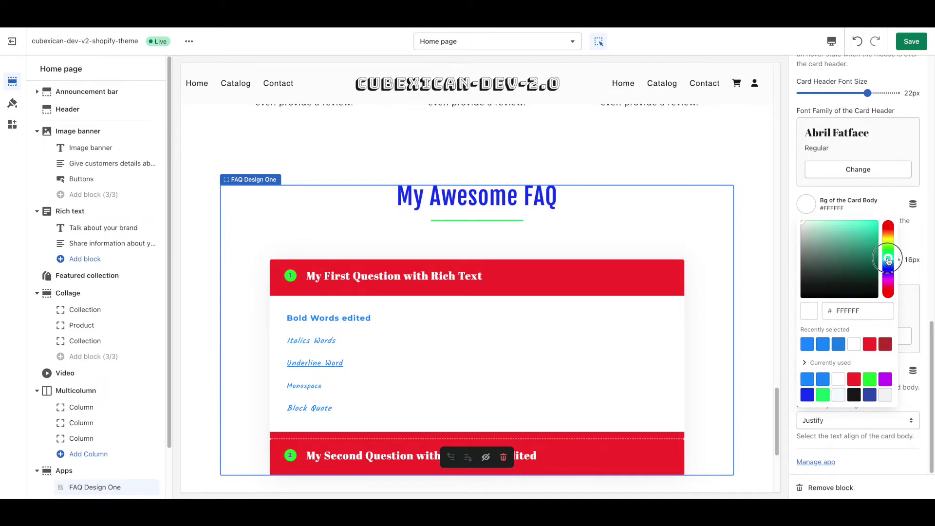
left_click(866, 227)
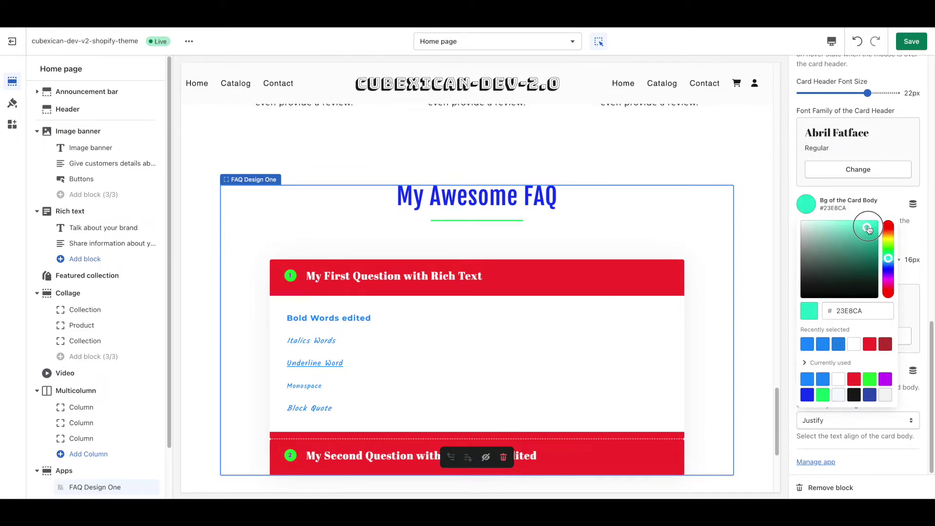
left_click_drag(868, 229, 870, 226)
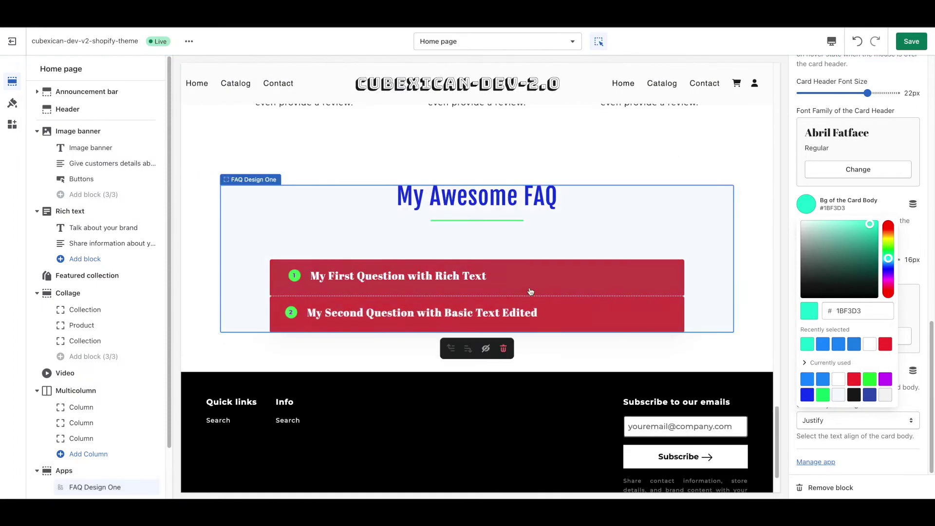
left_click(524, 289)
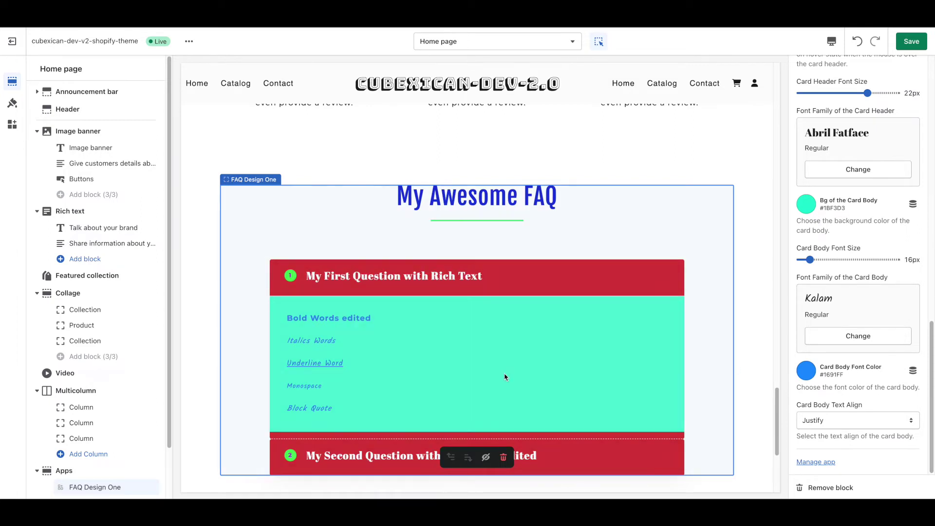
Step: Try the Right text alignment for the card body and check it on the first question
left_click(819, 419)
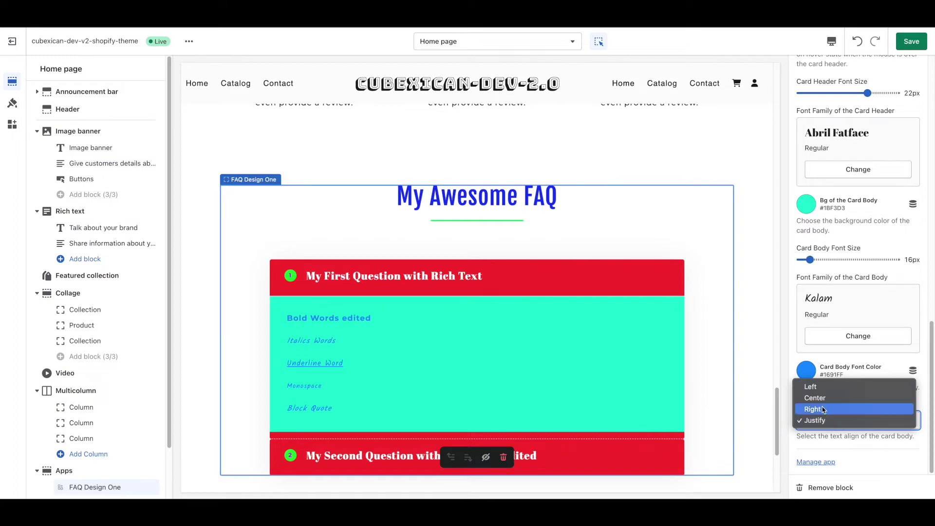
left_click(823, 411)
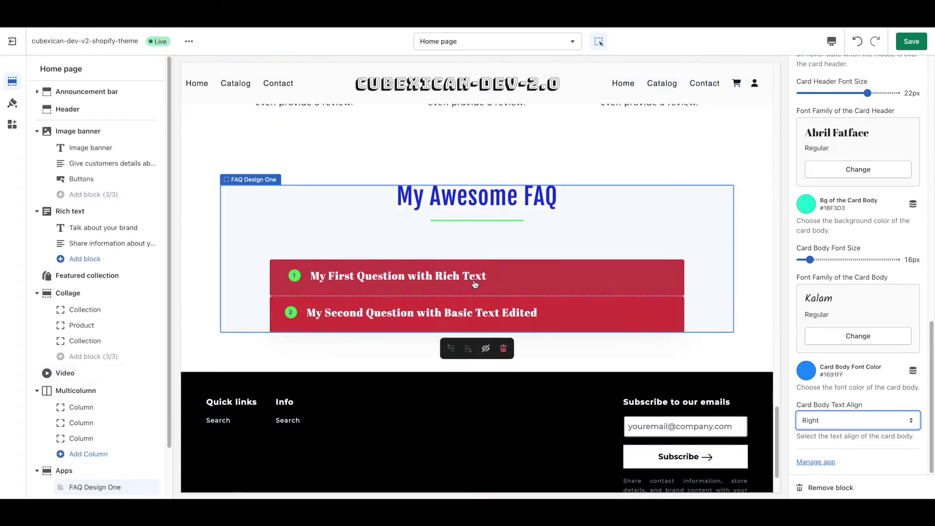
left_click(476, 285)
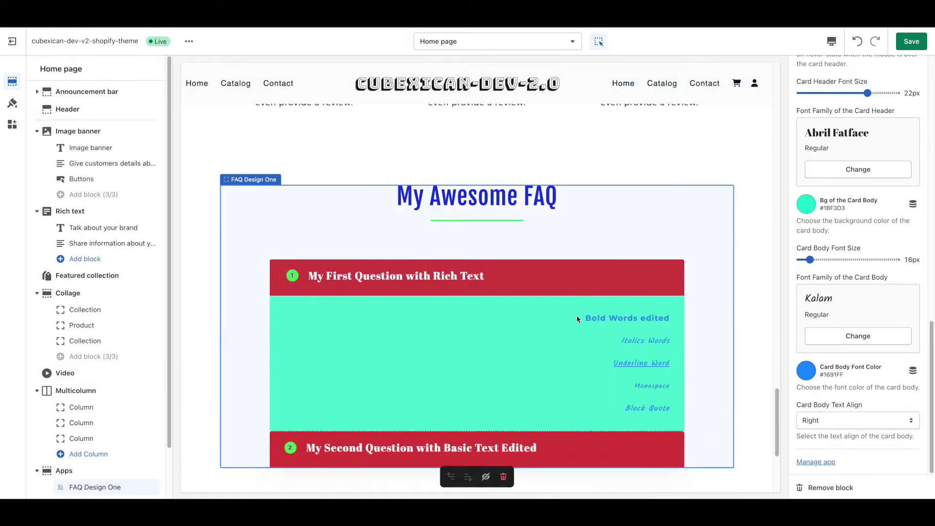
Step: Try the Center text alignment for the card body and check it on both questions
left_click(837, 419)
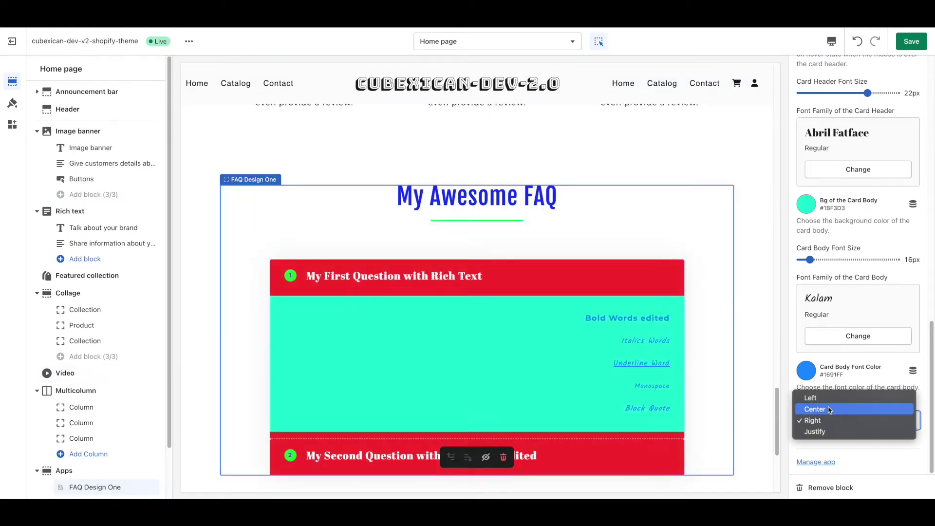
left_click(829, 410)
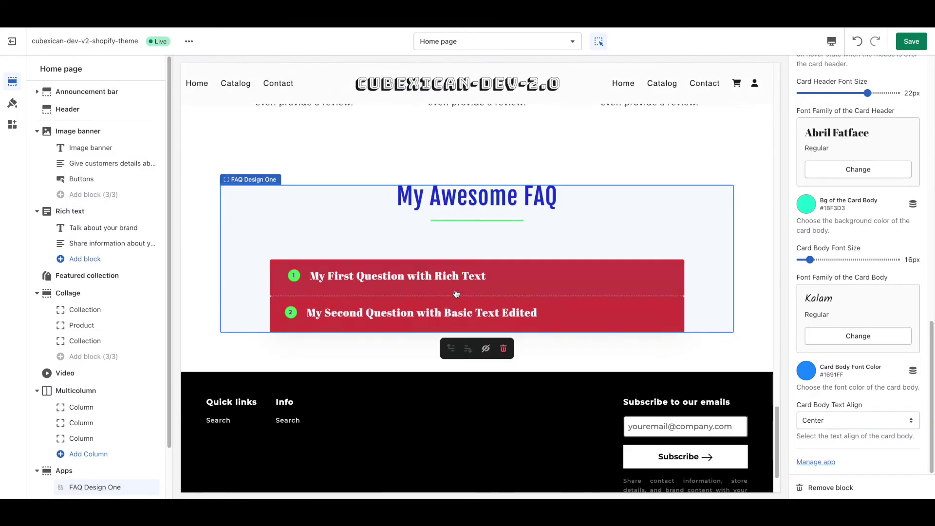
left_click(456, 292)
left_click(531, 455)
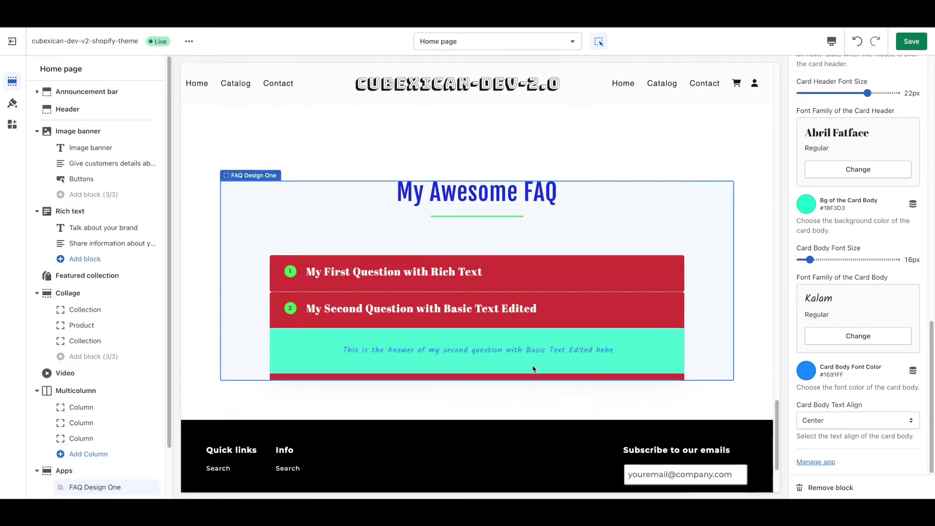
Step: Try the Left text alignment for the card body and return the alignment to Justify
left_click(823, 417)
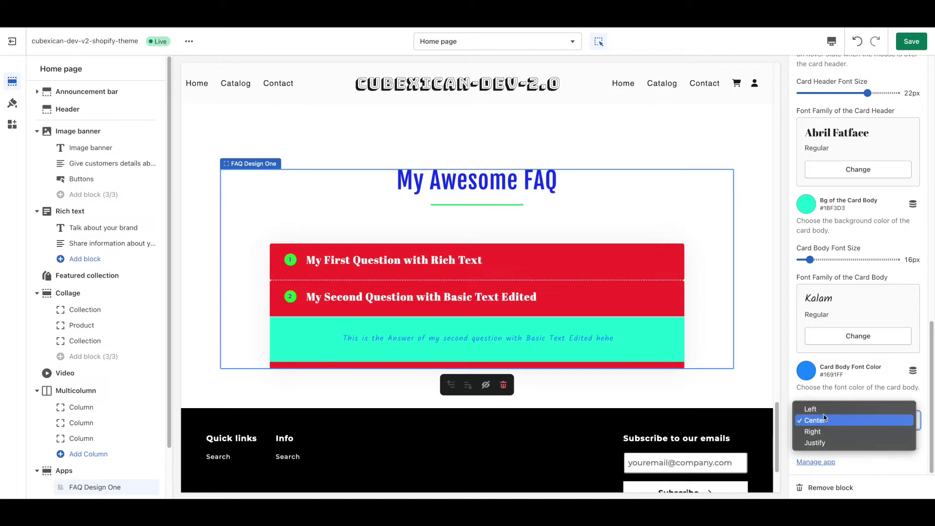
left_click(823, 411)
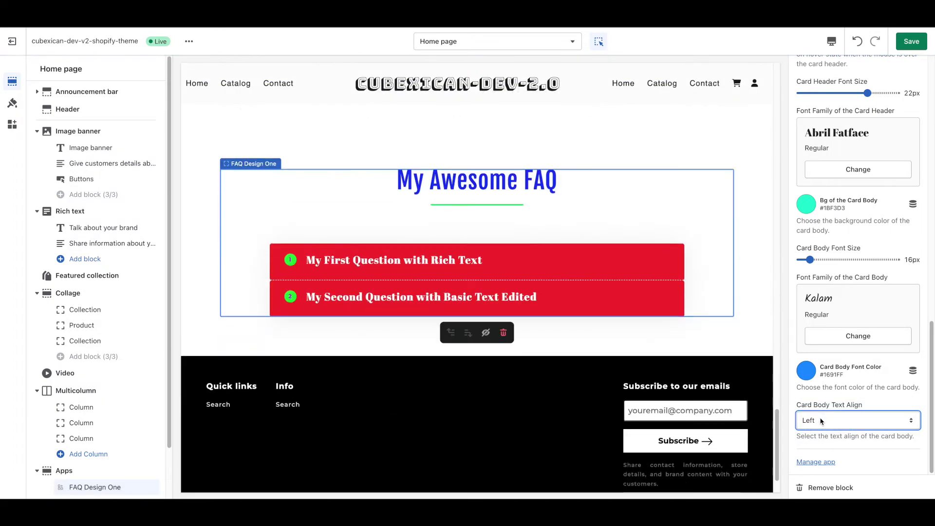
left_click(822, 421)
left_click(818, 453)
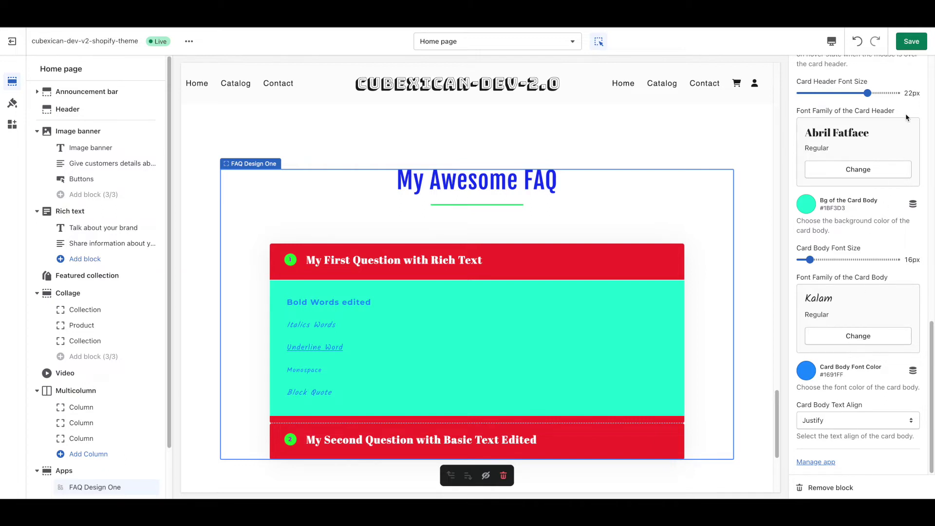
Step: Save the home page changes and expand the two FAQ questions alternately to check their styled answers
left_click(908, 45)
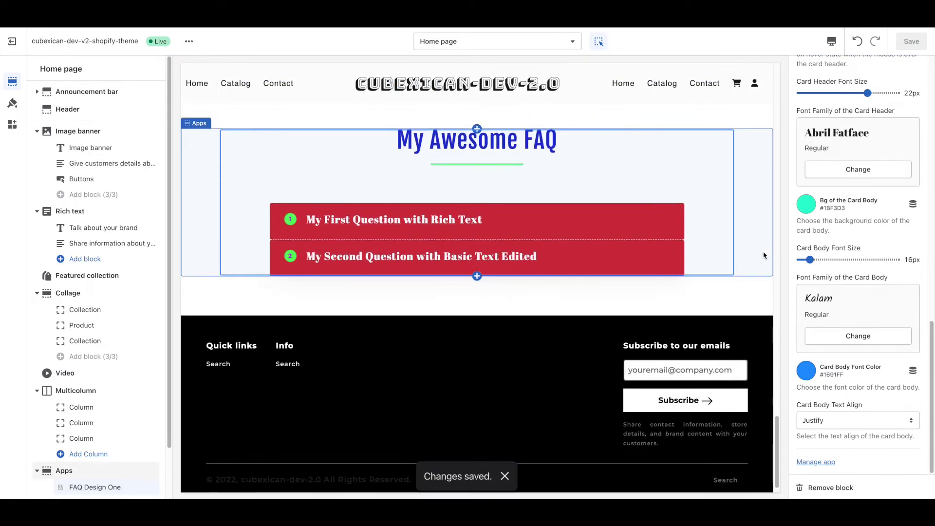
left_click(504, 228)
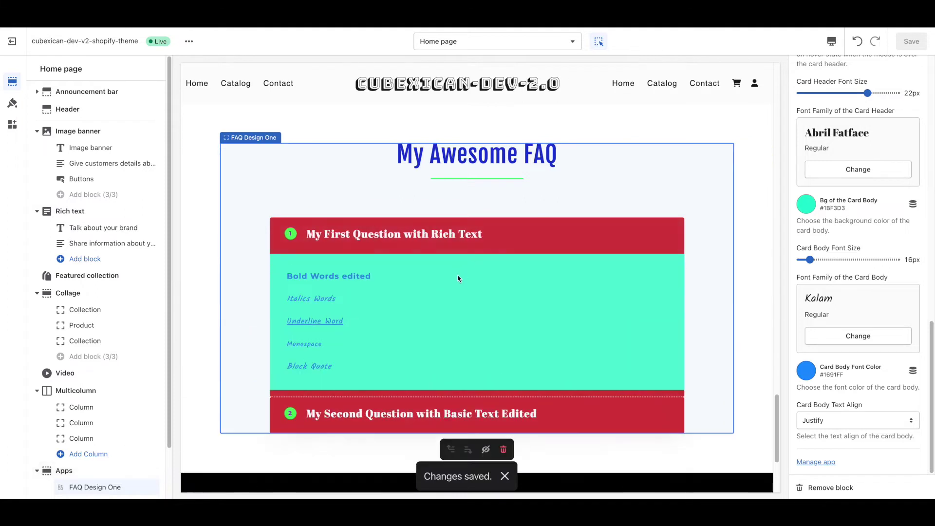
left_click(393, 414)
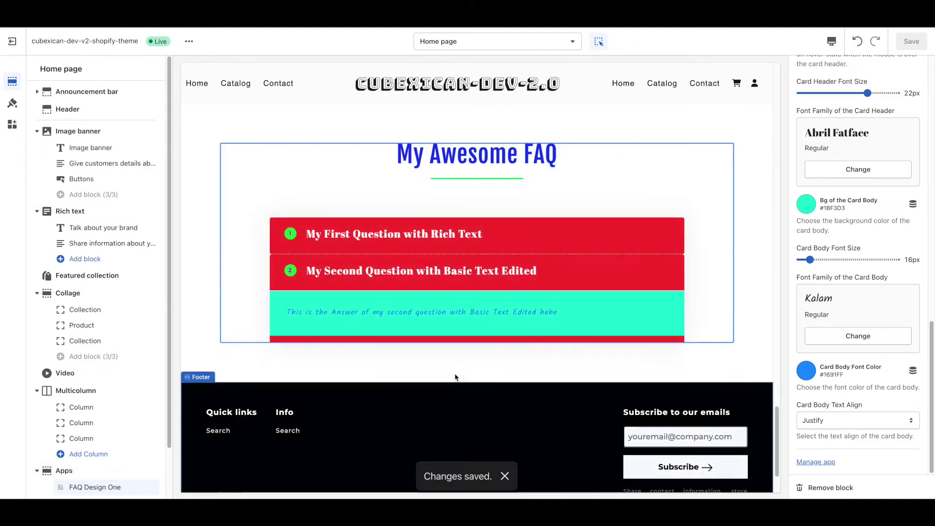
left_click(386, 246)
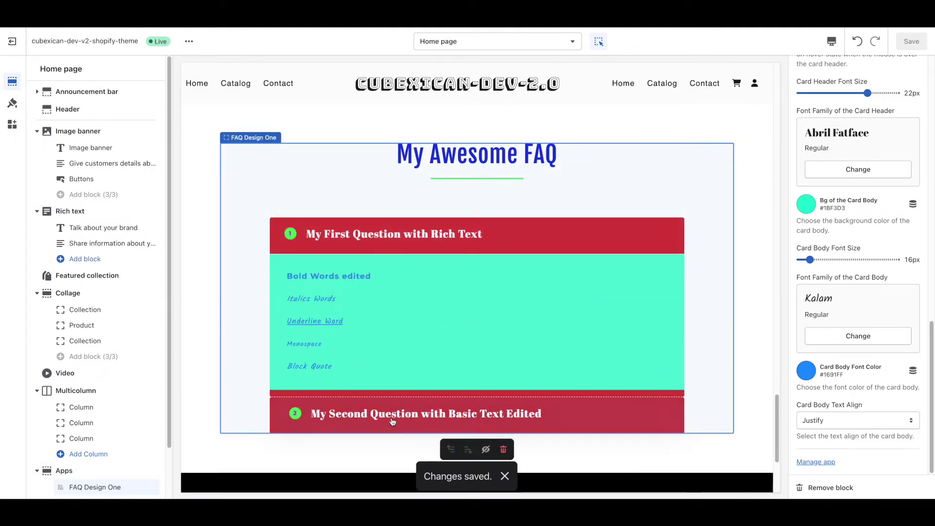
left_click(334, 414)
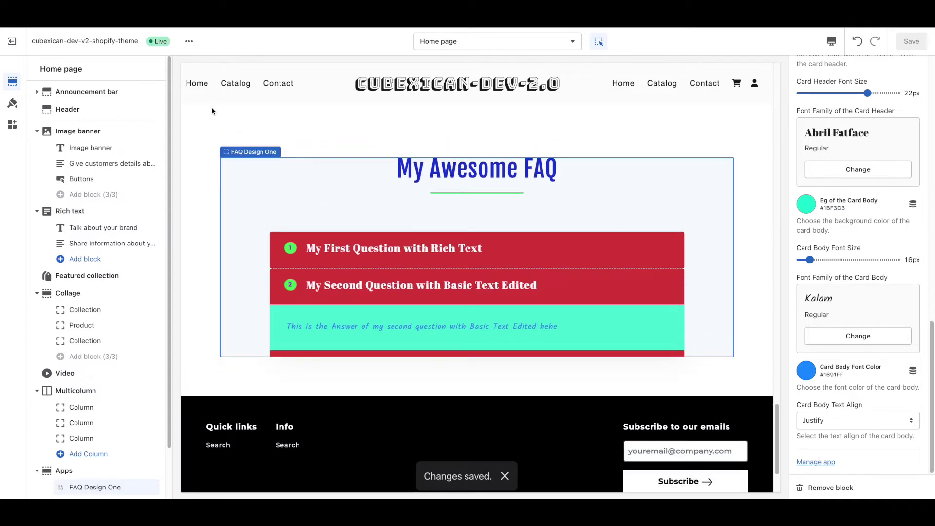
Step: View the live store's home page and expand both questions of My Awesome FAQ to check their styled answers
left_click(190, 41)
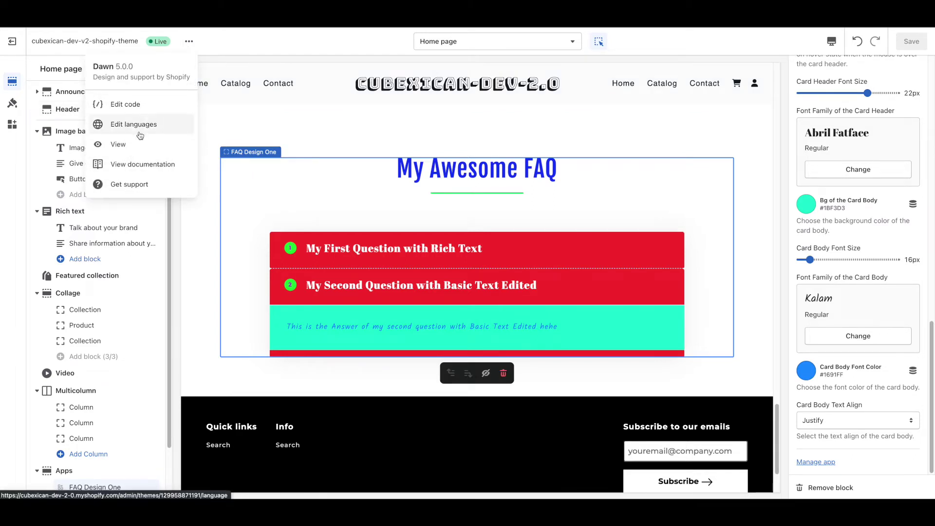
left_click(136, 146)
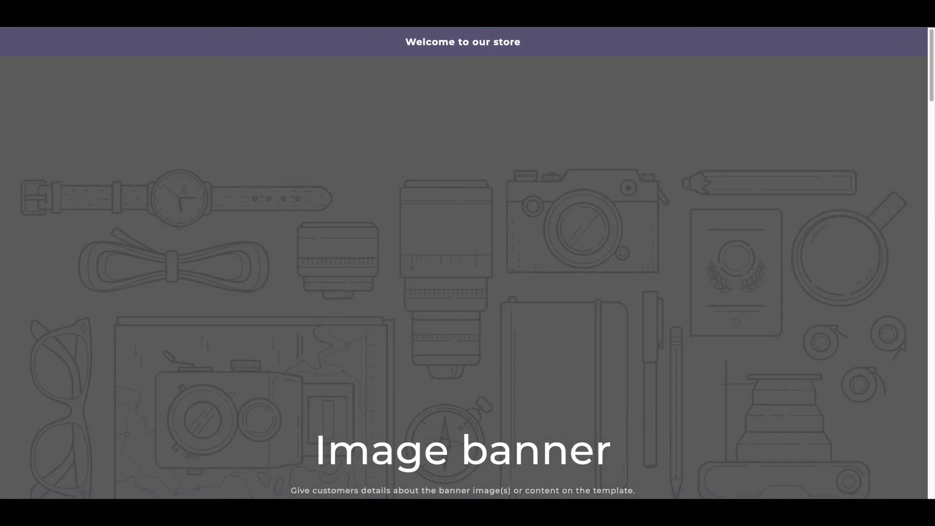
scroll(425, 157, "down", 20)
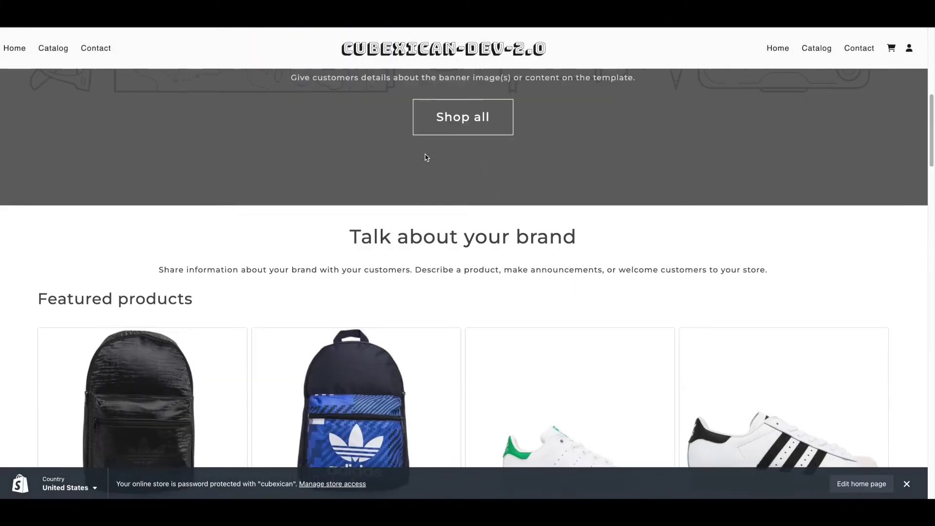
scroll(426, 157, "down", 4)
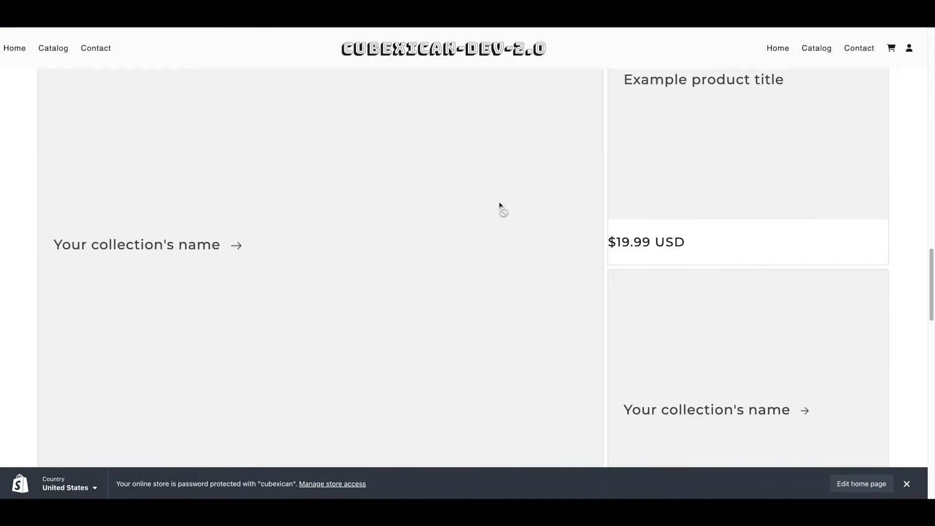
scroll(500, 203, "down", 15)
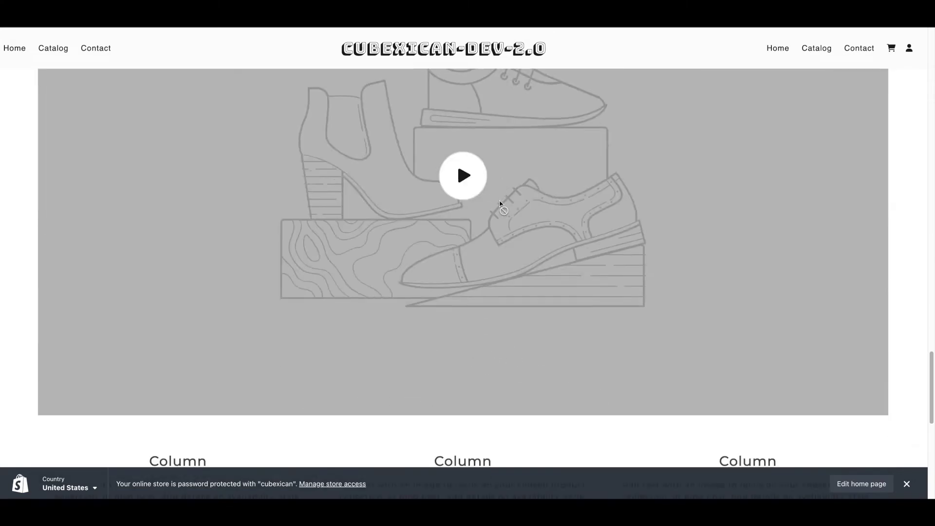
scroll(500, 203, "down", 3)
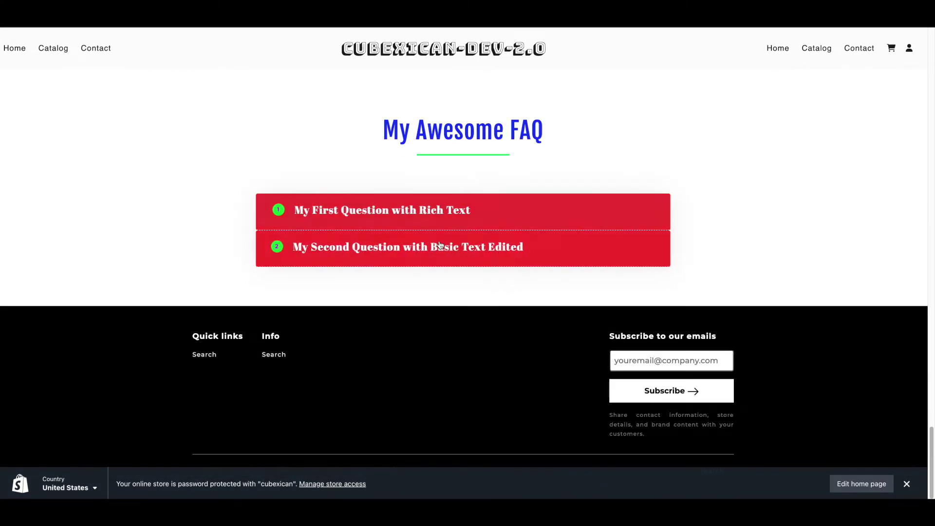
left_click(520, 208)
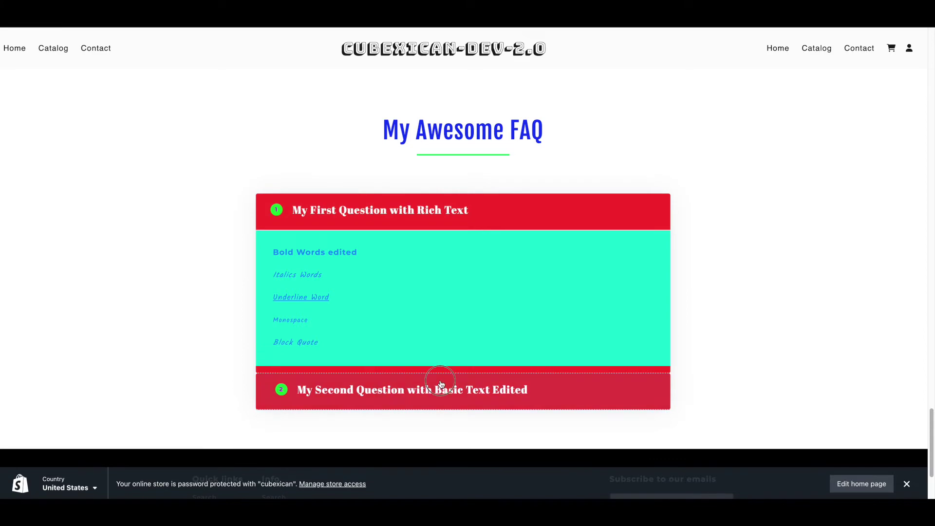
left_click(440, 382)
scroll(764, 184, "up", 6)
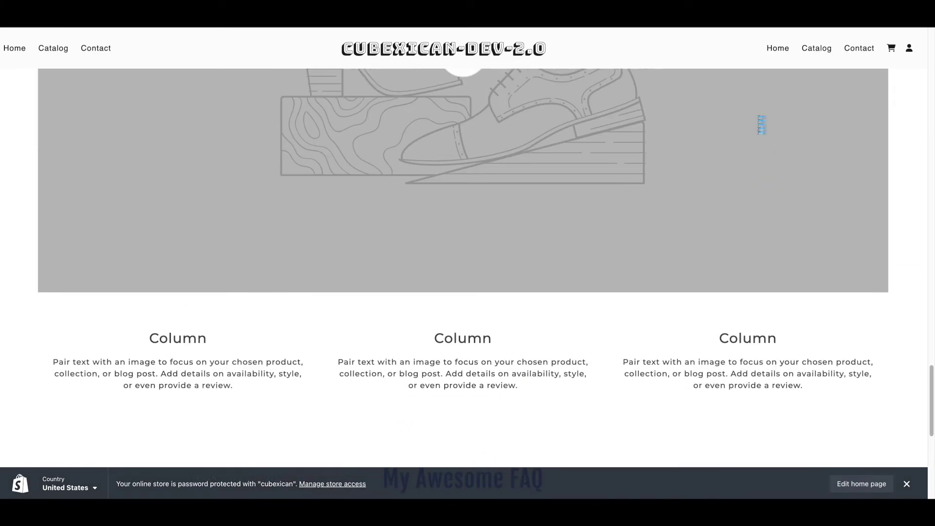
Step: Check My Awesome FAQ in the iPhone XR mobile preview, expanding the first question, and return to the desktop view
mouse_move(468, 20)
scroll(651, 100, "down", 4)
right_click(728, 227)
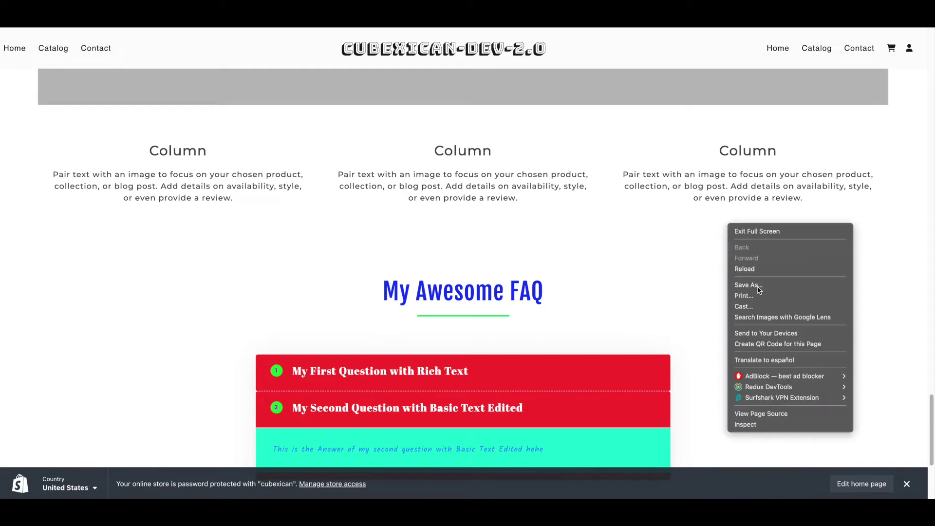
left_click(752, 425)
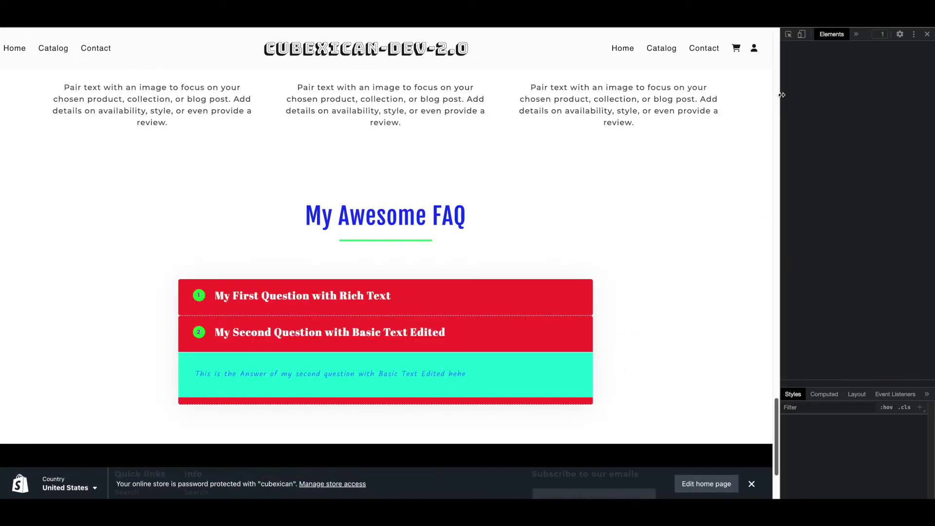
left_click(801, 34)
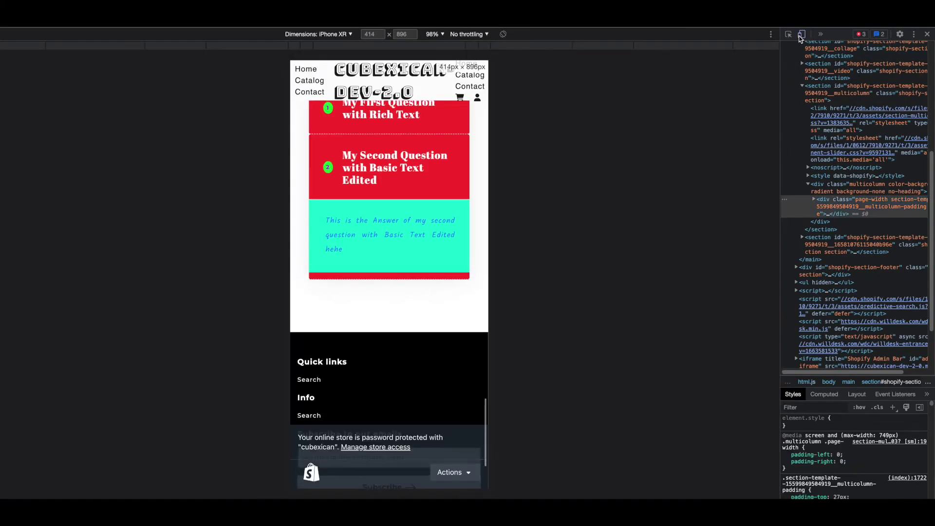
scroll(433, 231, "up", 3)
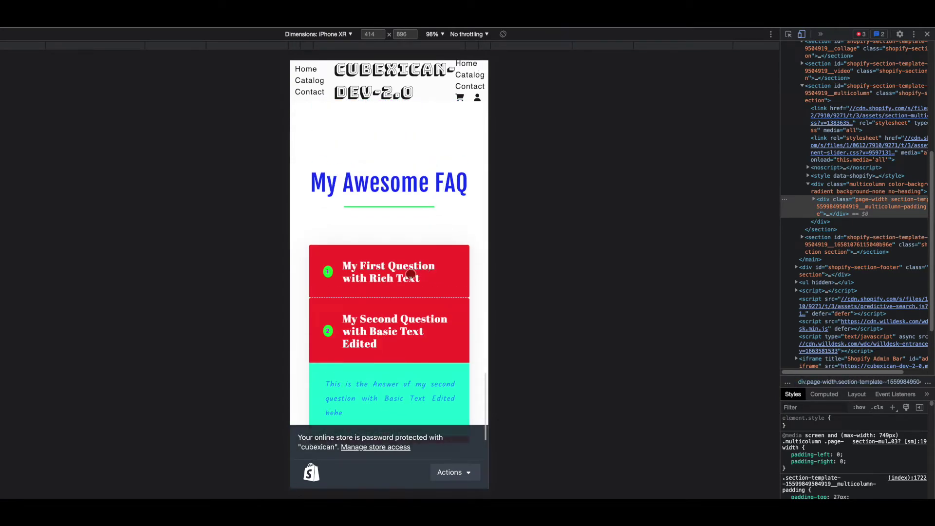
left_click(411, 274)
scroll(413, 289, "down", 4)
scroll(413, 289, "up", 3)
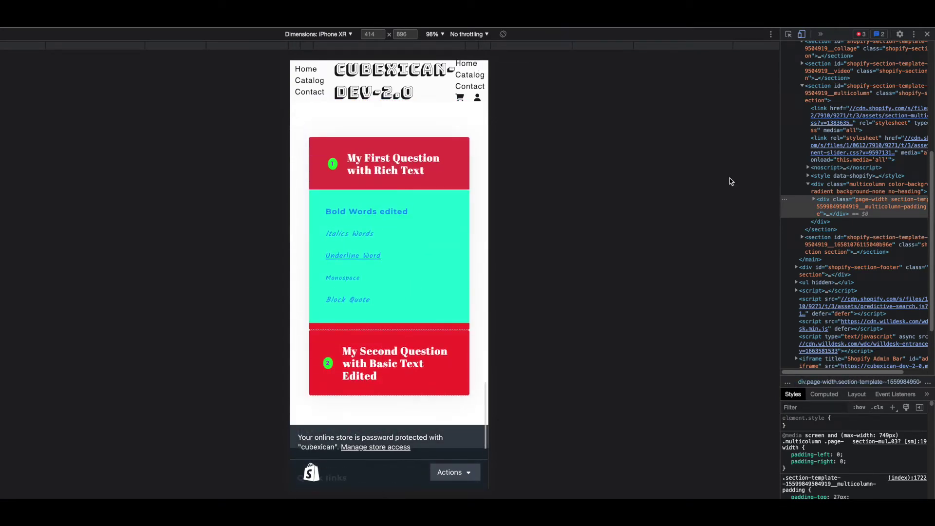
left_click(801, 35)
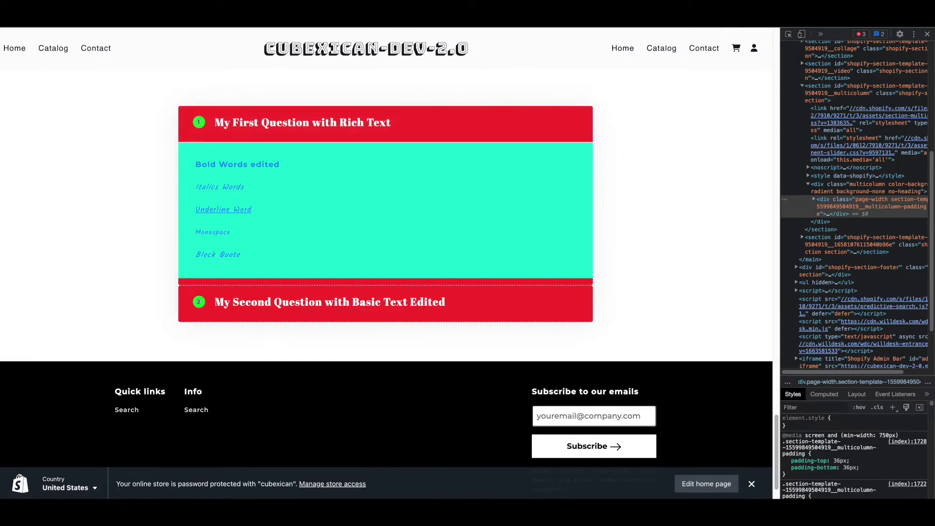
Step: Go back to the theme editor and look through the FAQ design blocks available for the Apps section
left_click(341, 14)
left_click(258, 101)
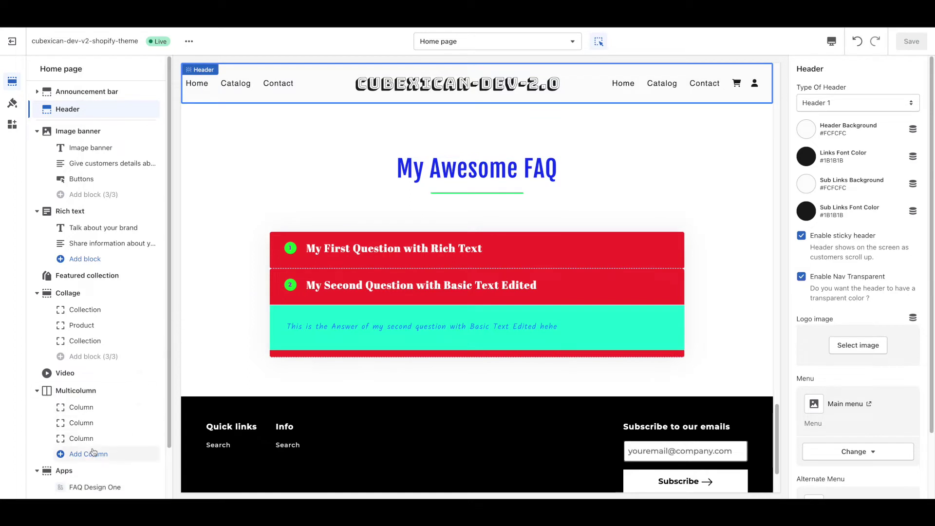
scroll(93, 455, "down", 2)
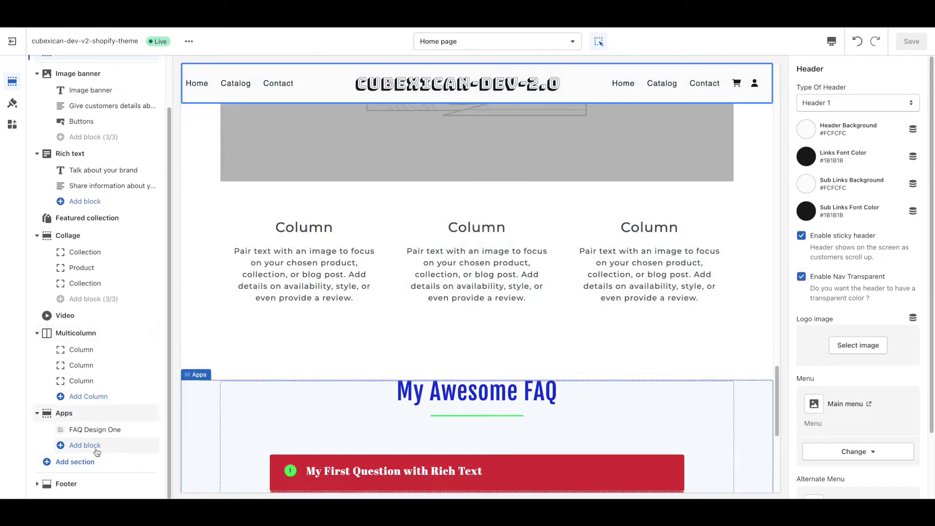
left_click(85, 445)
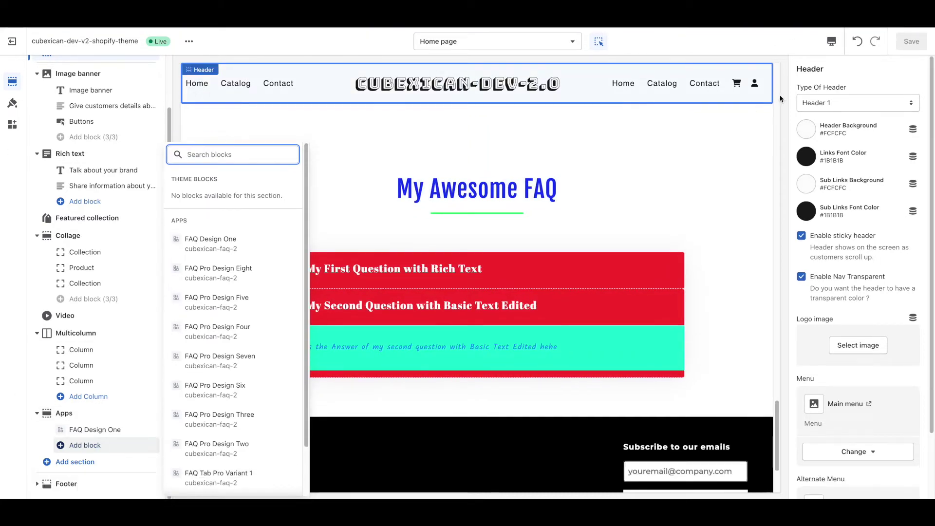
scroll(780, 99, "up", 8)
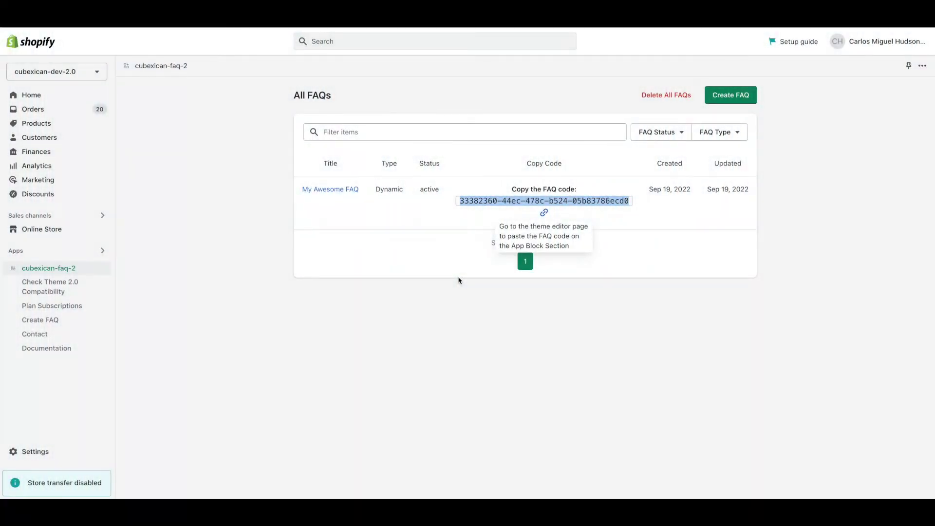
Step: Start a new FAQ titled "My Second FAQ" with the description "Description of My Second FAQ"
left_click(455, 264)
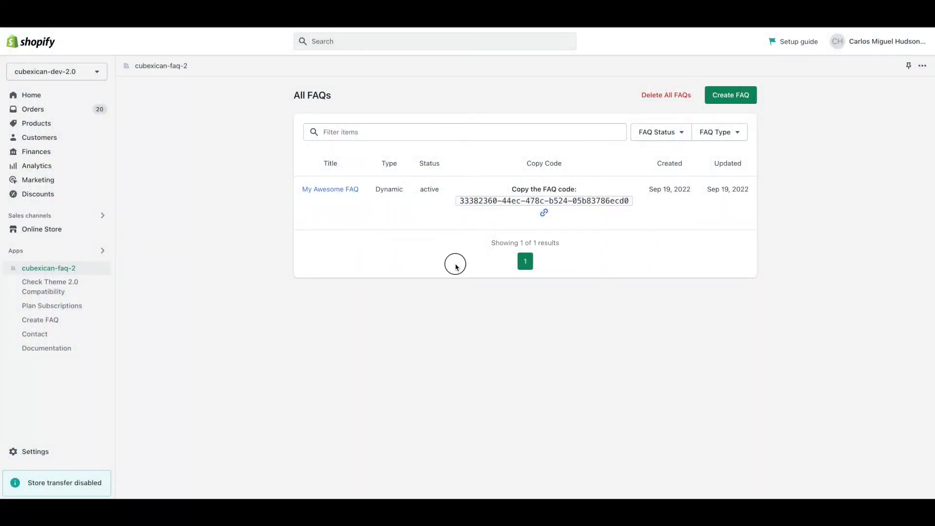
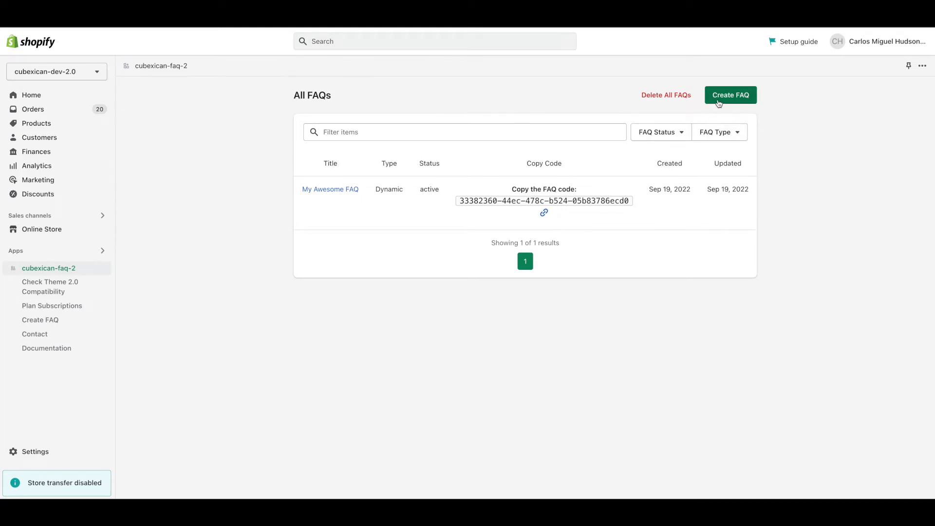
left_click(719, 103)
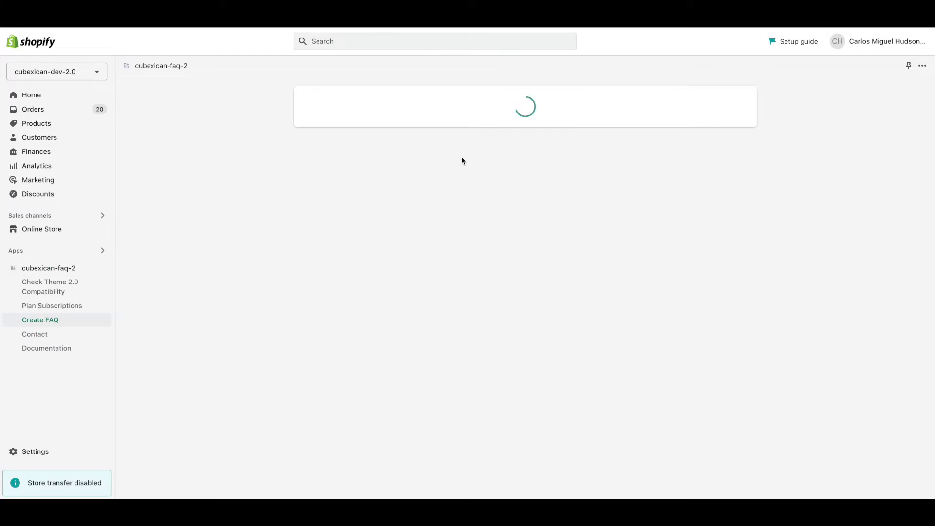
left_click(407, 151)
type("My Second FAQ")
key("Tab")
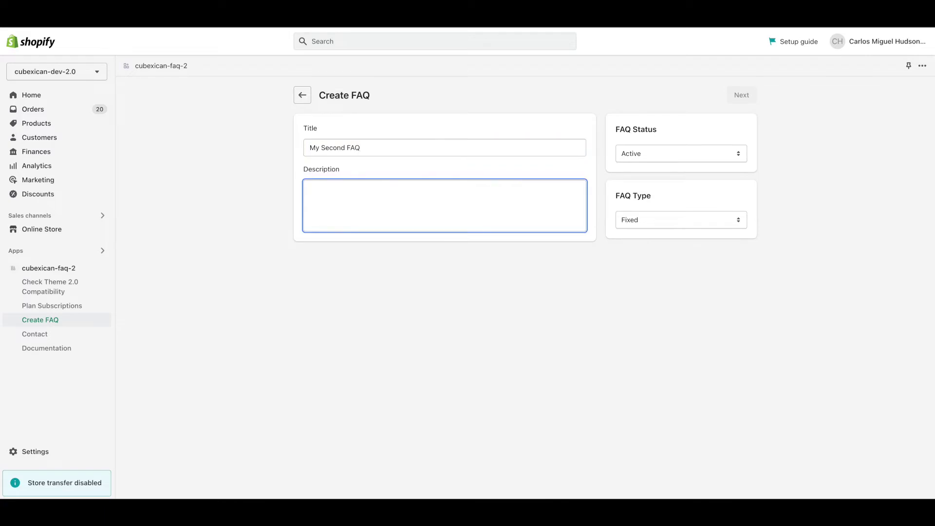
type("Description of")
type(" Muy")
type("Second FAQ")
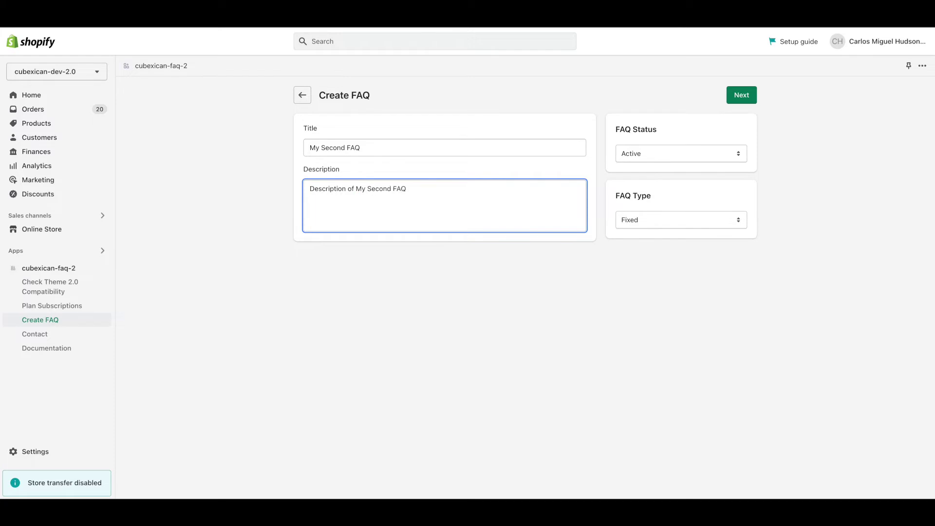
Step: Keep the FAQ type as Fixed and continue to the new FAQ's edit page
left_click(649, 222)
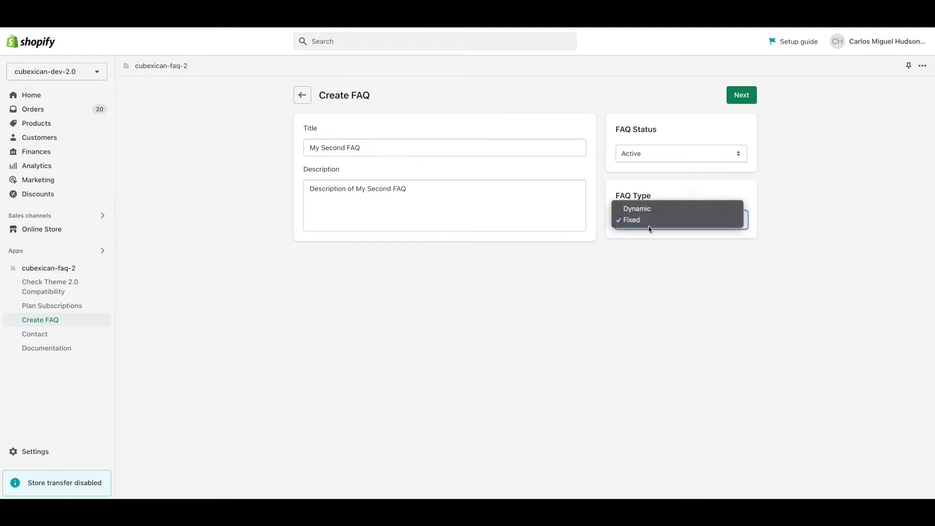
left_click(652, 254)
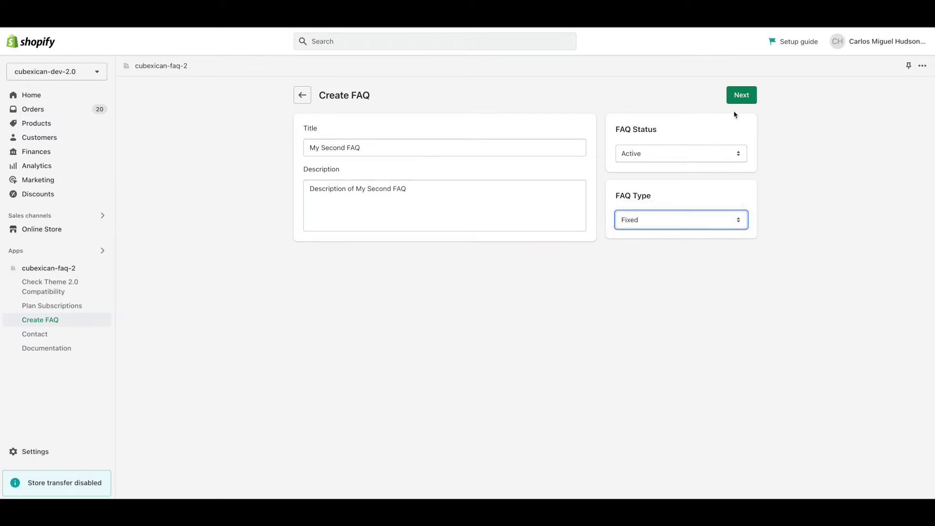
left_click(740, 100)
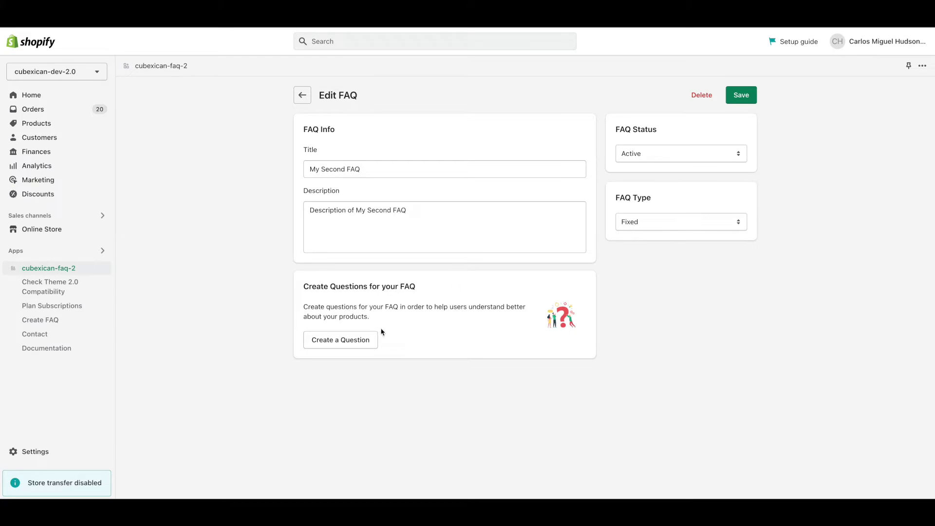
Step: Start a question titled "First Question" for My Second FAQ with the rich text editor deactivated
left_click(335, 349)
left_click(376, 152)
left_click(696, 196)
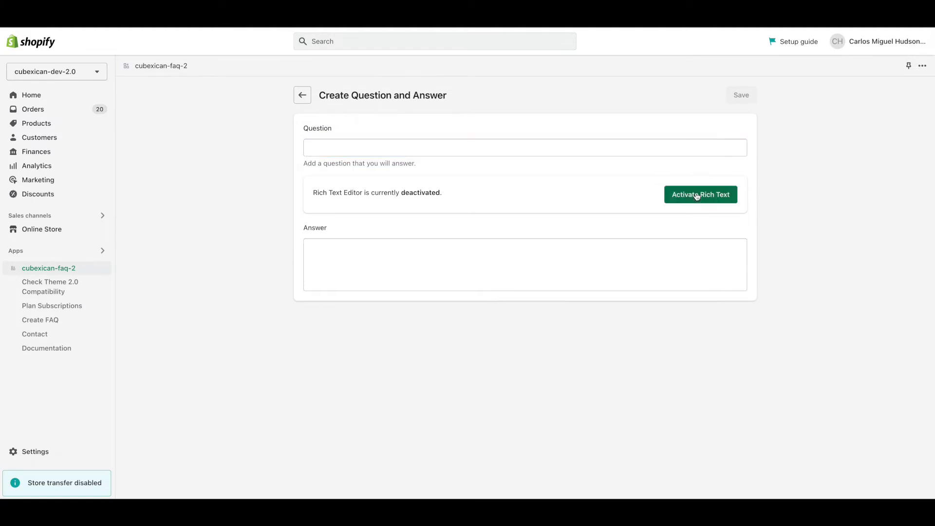
left_click(412, 145)
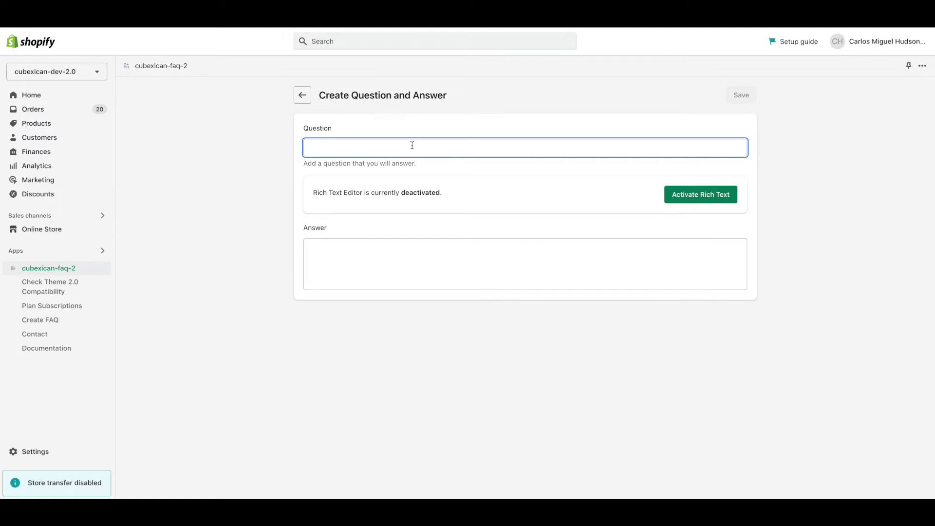
type("FIrst Question")
key("Tab")
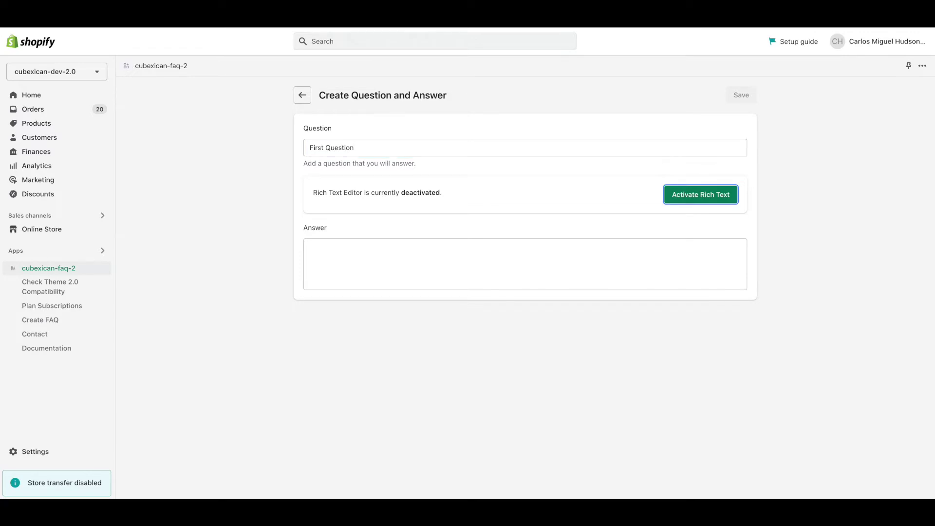
Step: Enter "Answer of the first question" as the plain-text answer and save the question
left_click(416, 255)
type("Answer of ")
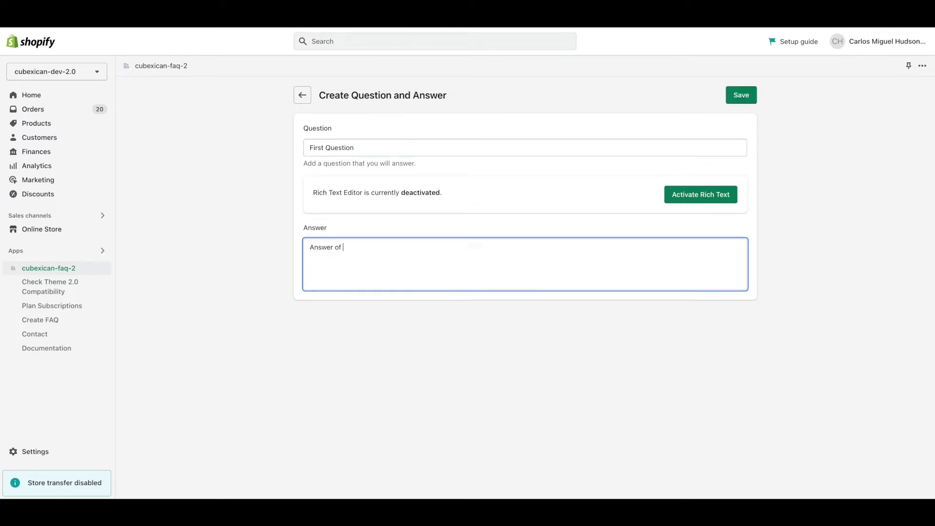
type("the first question")
left_click(729, 95)
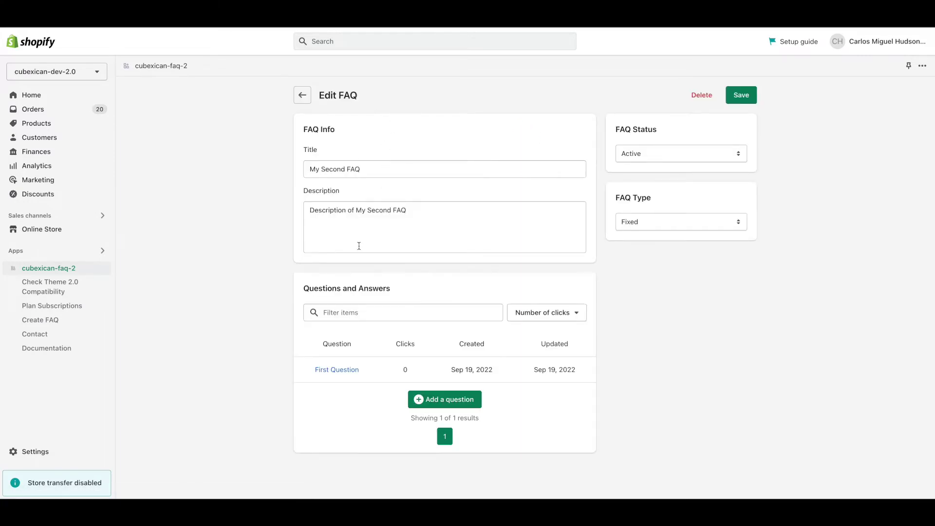
Step: Start a question titled "Second Question" for My Second FAQ with the rich text editor deactivated
left_click(448, 410)
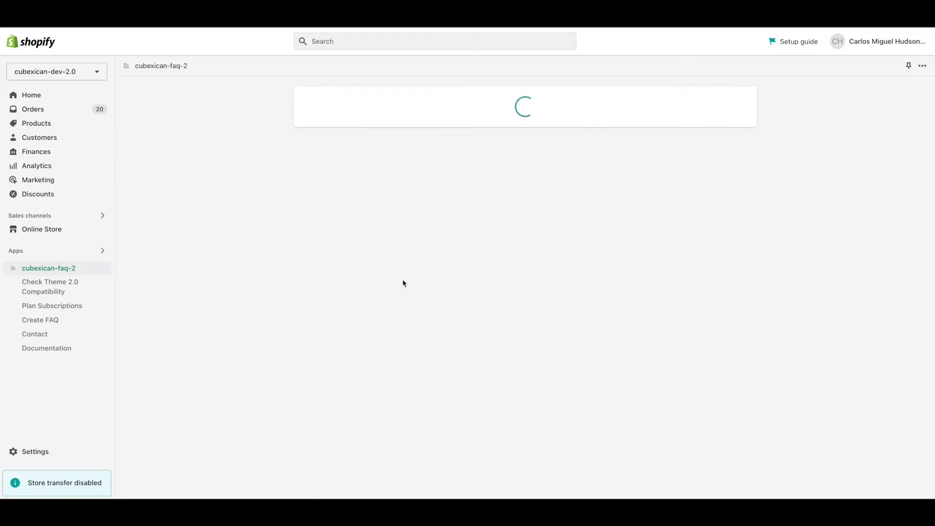
left_click(383, 149)
type("Sec")
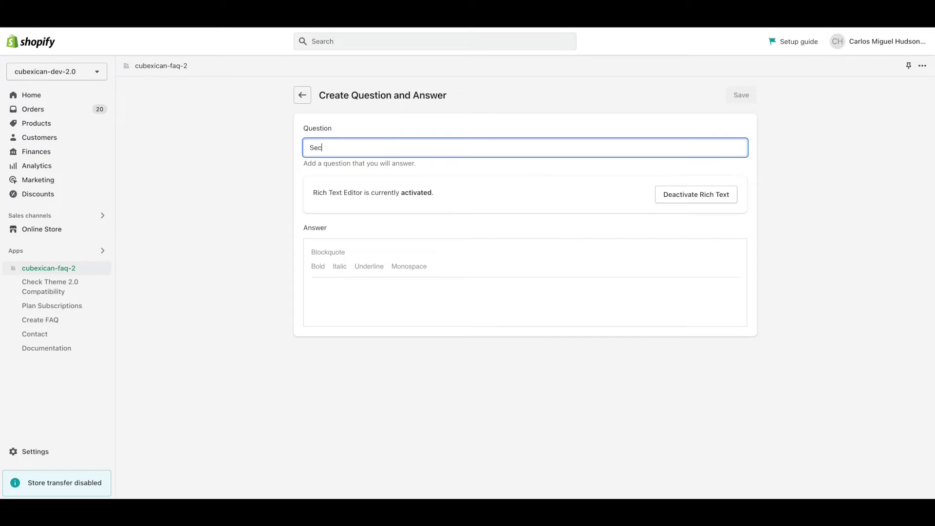
type("ond Question")
left_click(700, 196)
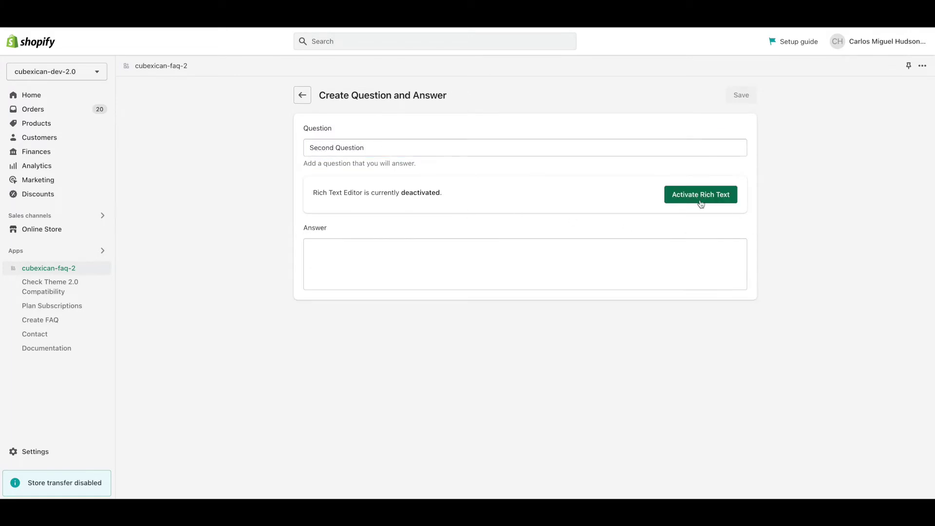
Step: Enter "Answer of the second question" as the plain-text answer, save the question and return to the list of all FAQs
left_click(488, 269)
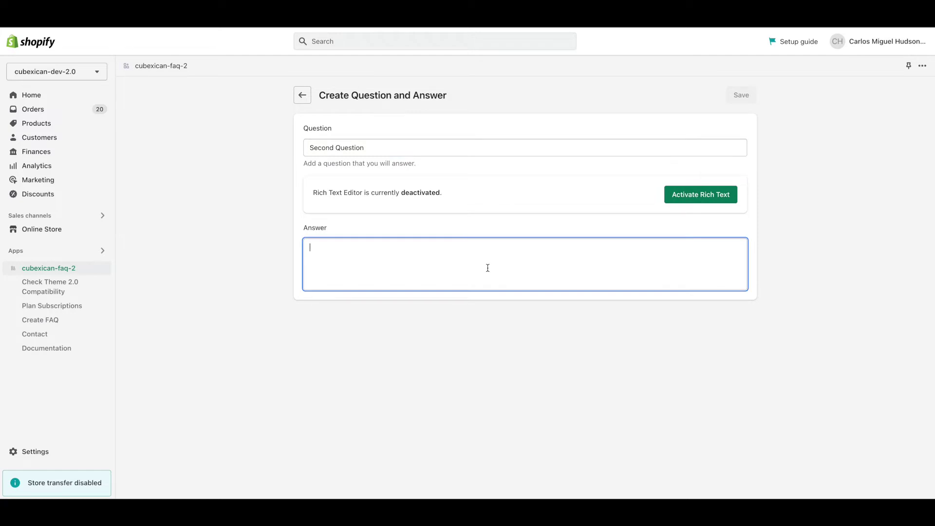
type("Ans")
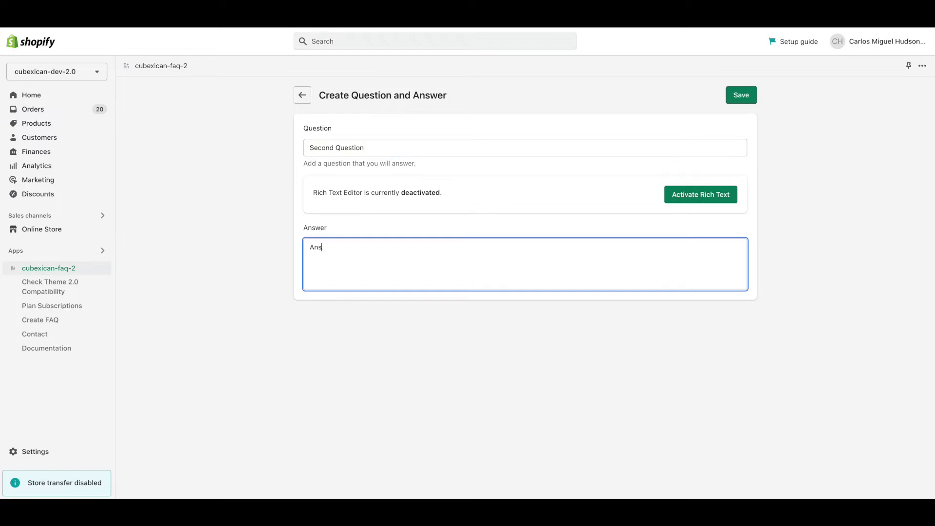
type("wer of the qecond question")
left_click(740, 100)
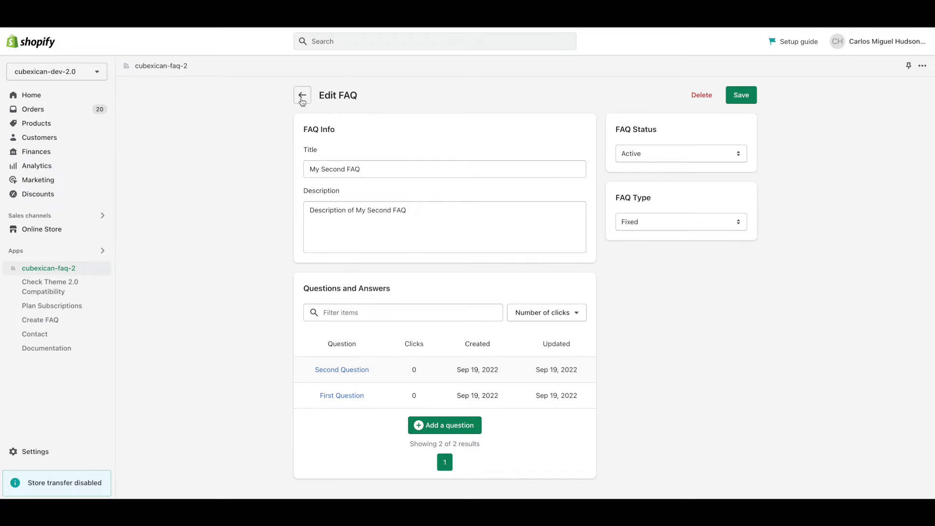
left_click(302, 96)
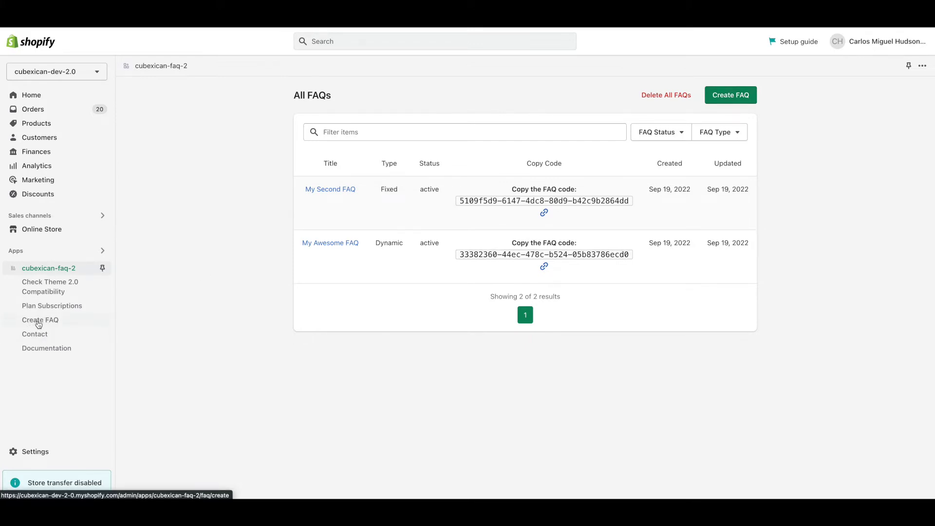
Step: Start a new FAQ titled "Third FAQ" with the description "Description of Thirds FAQ"
left_click(38, 325)
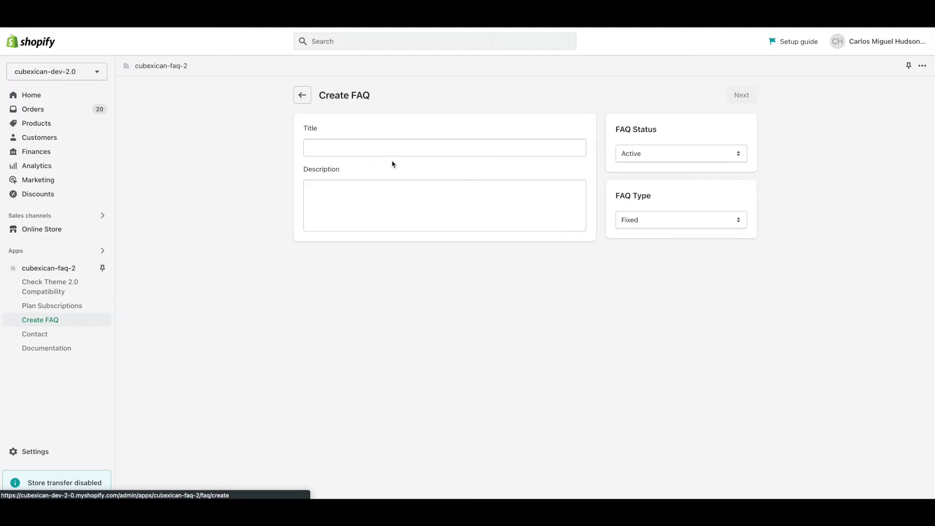
left_click(381, 148)
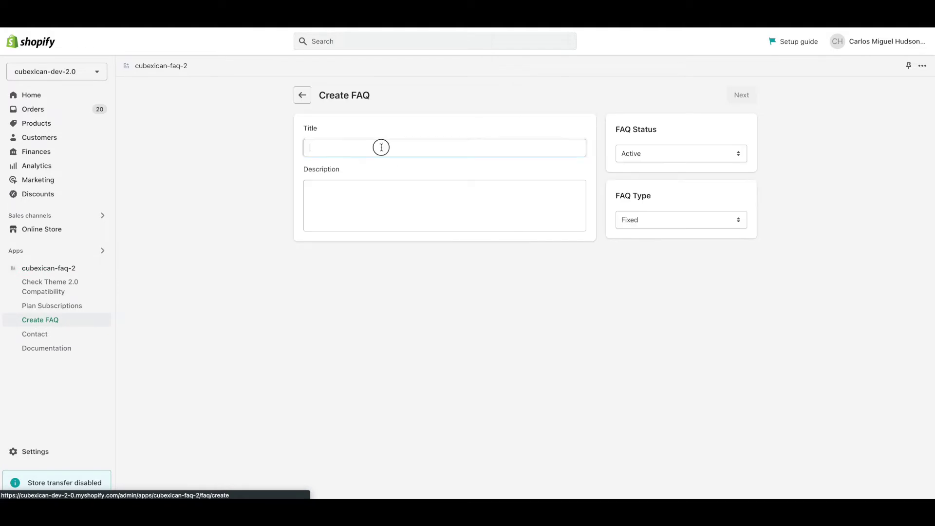
type("Thi")
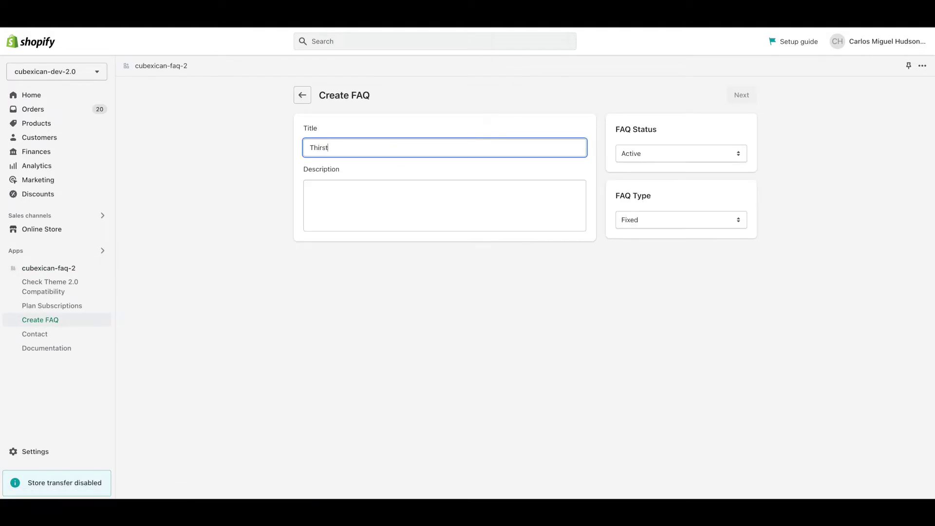
type("rd FAQ")
key("Tab")
type("Description of")
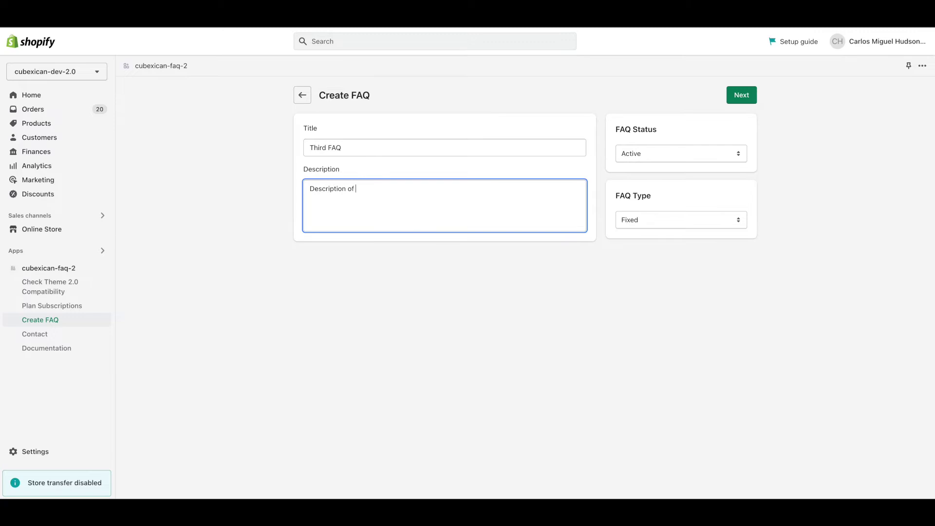
type(" Thirs")
type("d FAQ")
Step: Set the new FAQ's status to Draft and continue to its edit page
left_click(632, 154)
left_click(634, 167)
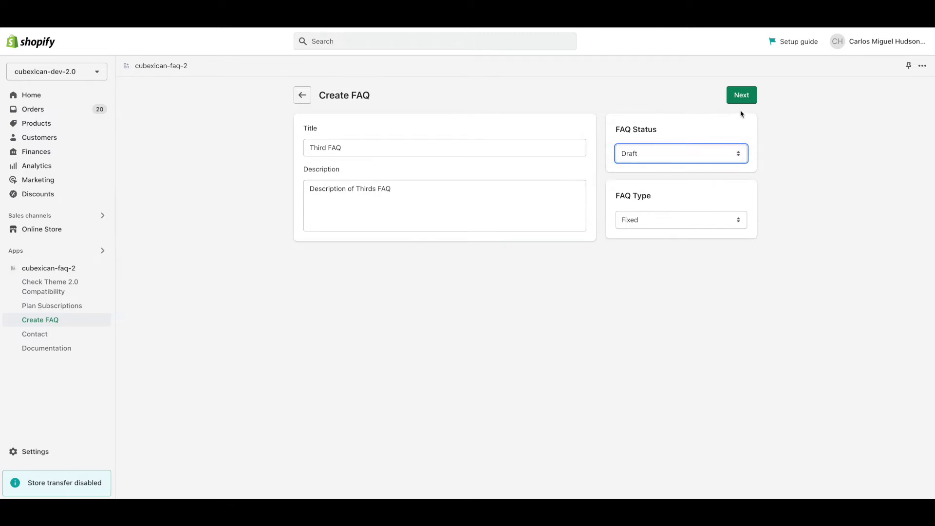
left_click(741, 95)
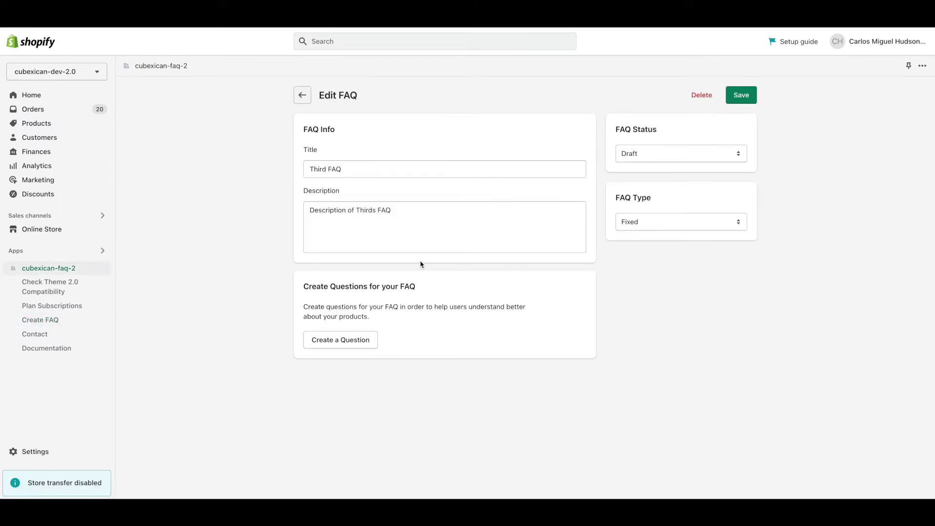
Step: Start a question titled "First Question ?" for the Third FAQ
left_click(366, 342)
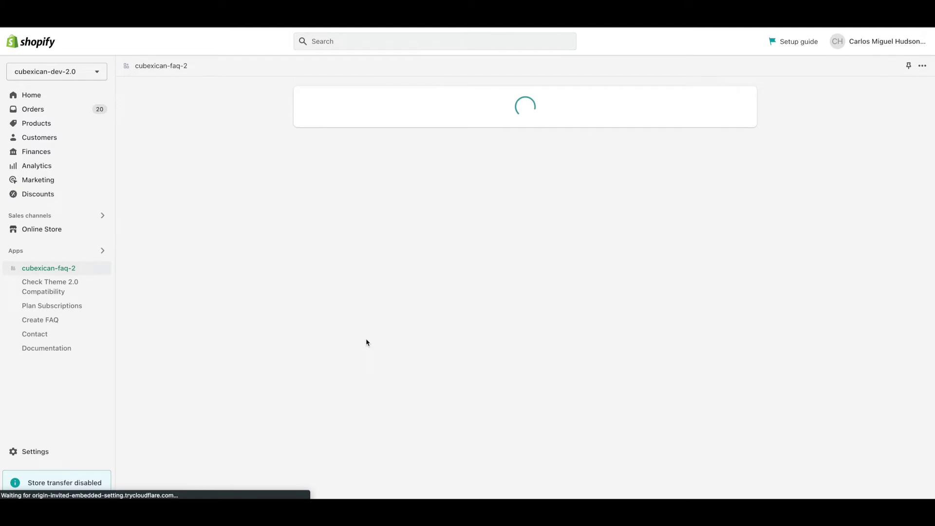
left_click(414, 150)
type("First")
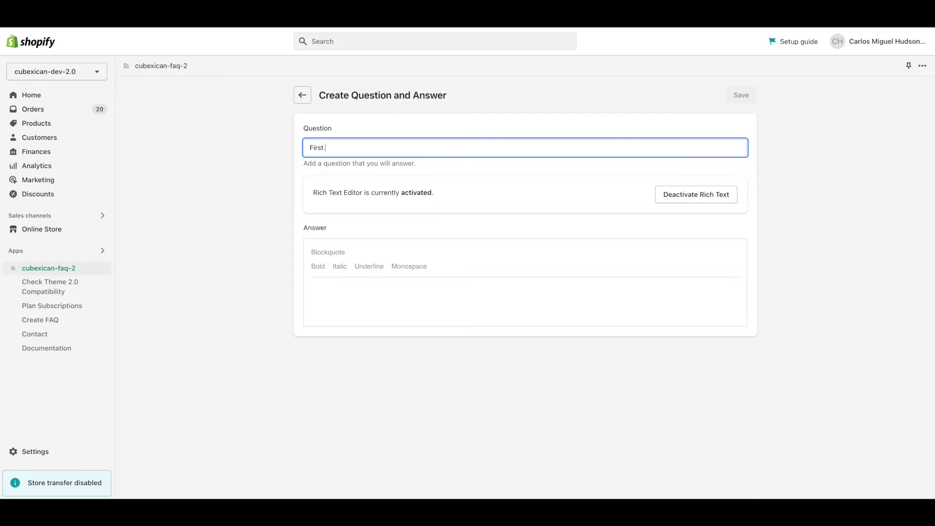
type(" Question ?")
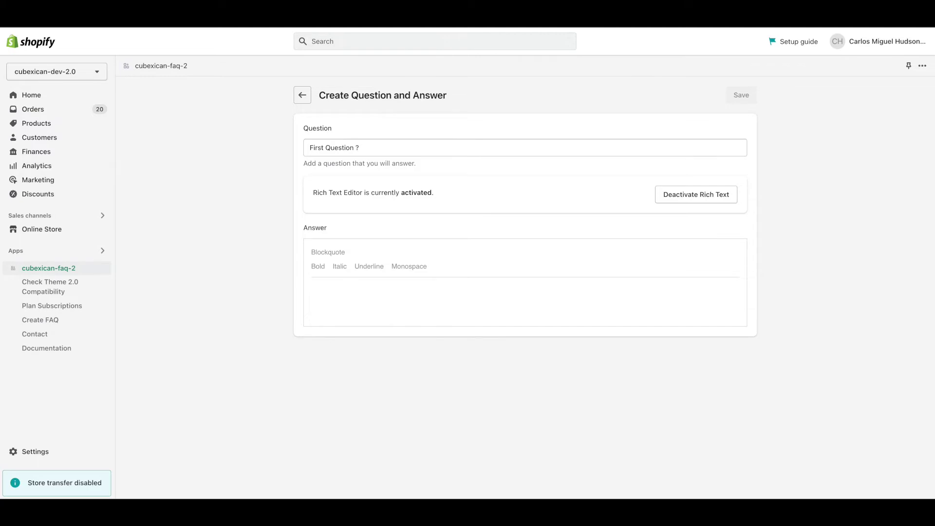
key("super+t")
type("google.com")
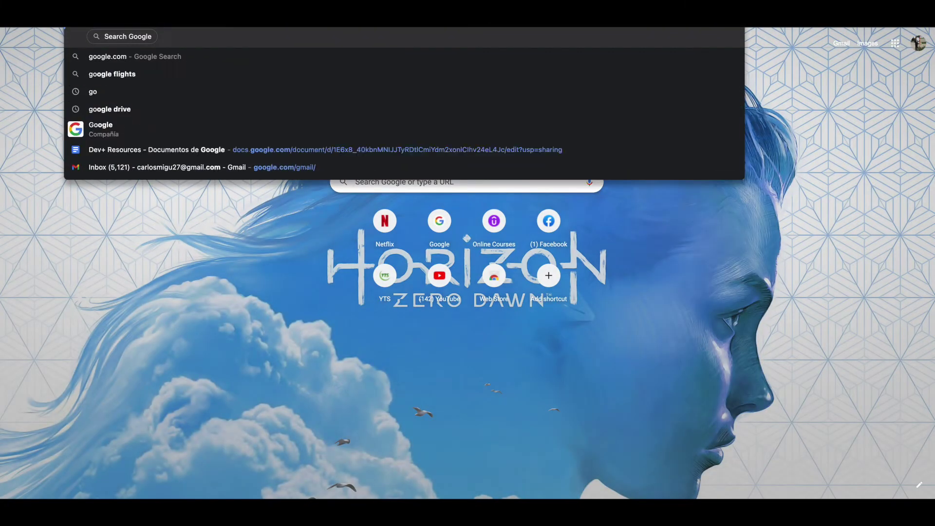
key("Return")
type("lore")
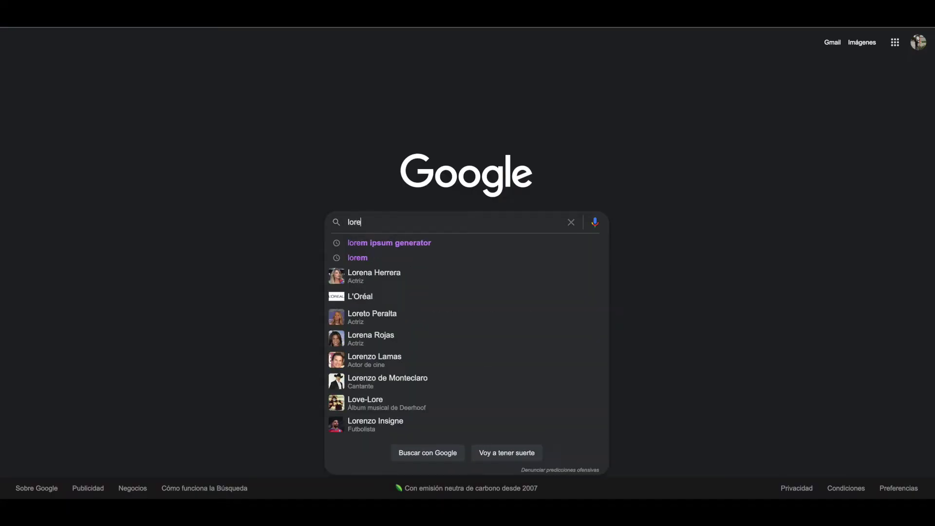
key("Down")
key("Return")
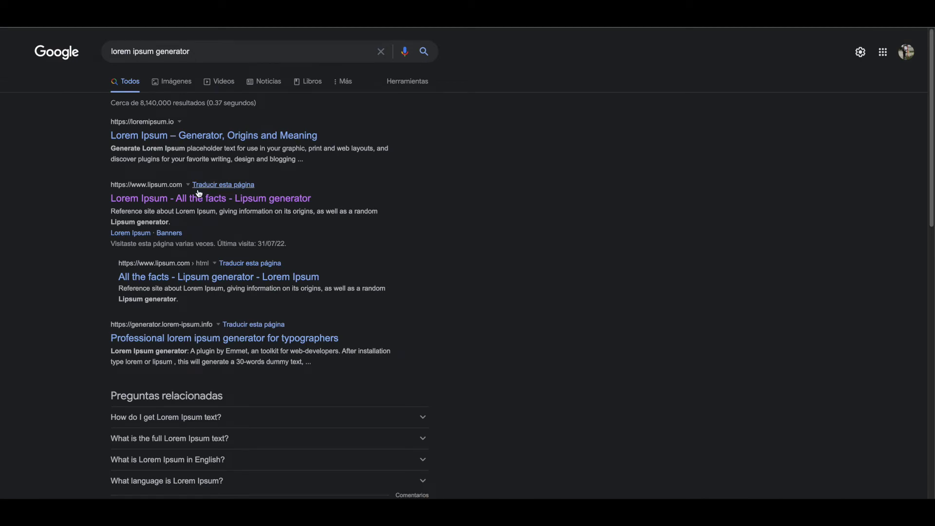
left_click(195, 198)
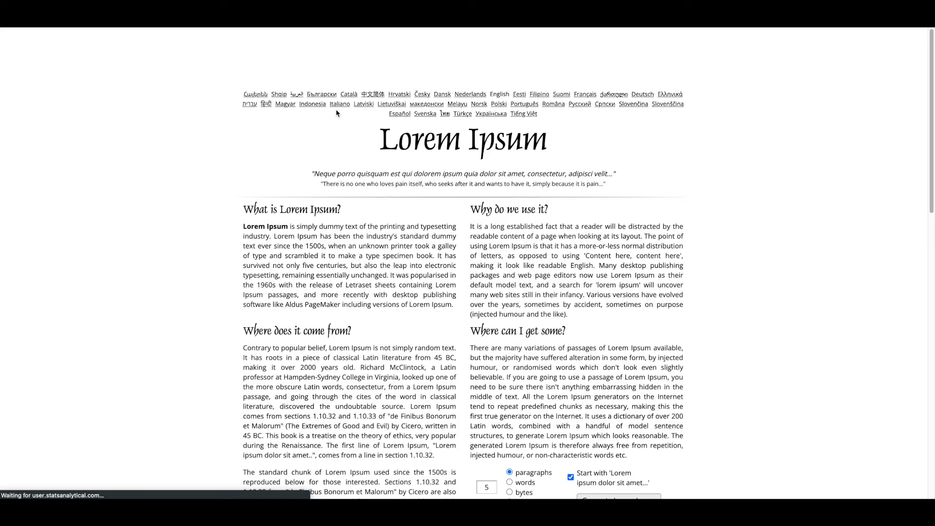
Step: Copy the "What is Lorem Ipsum?" paragraph into the rich text answer of "First Question ?" and save the question
mouse_move(455, 303)
left_mouse_down()
mouse_move(236, 235)
mouse_move(245, 228)
mouse_move(450, 287)
mouse_move(454, 305)
left_mouse_up()
key("ctrl+c")
left_click(246, 228)
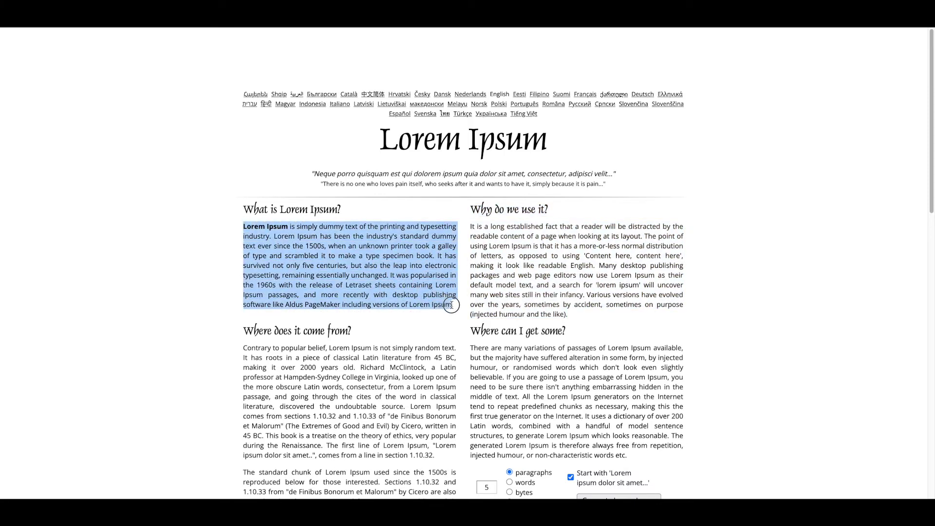
right_click(422, 289)
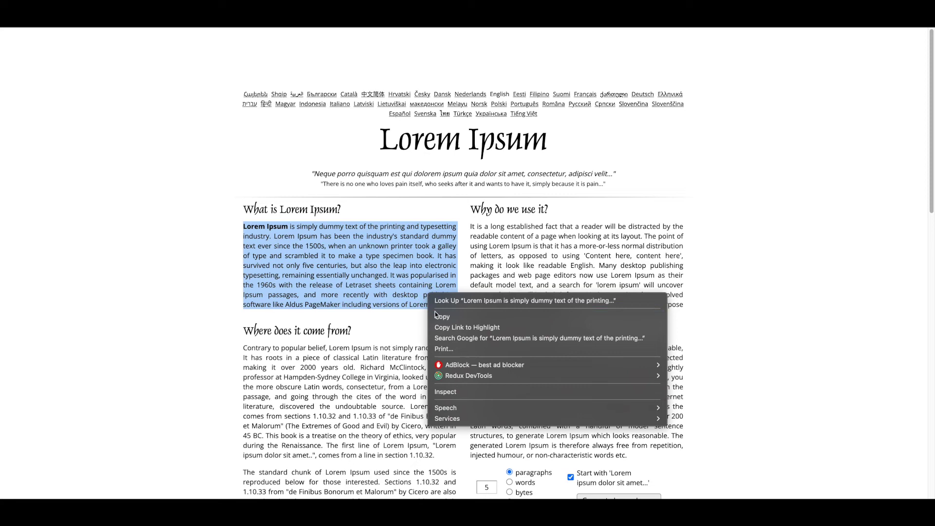
left_click(453, 314)
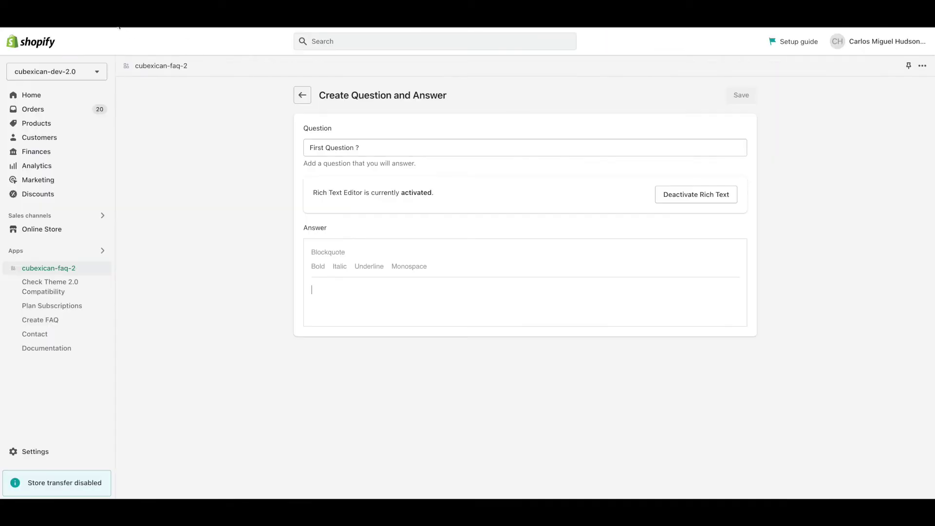
key("ctrl+v")
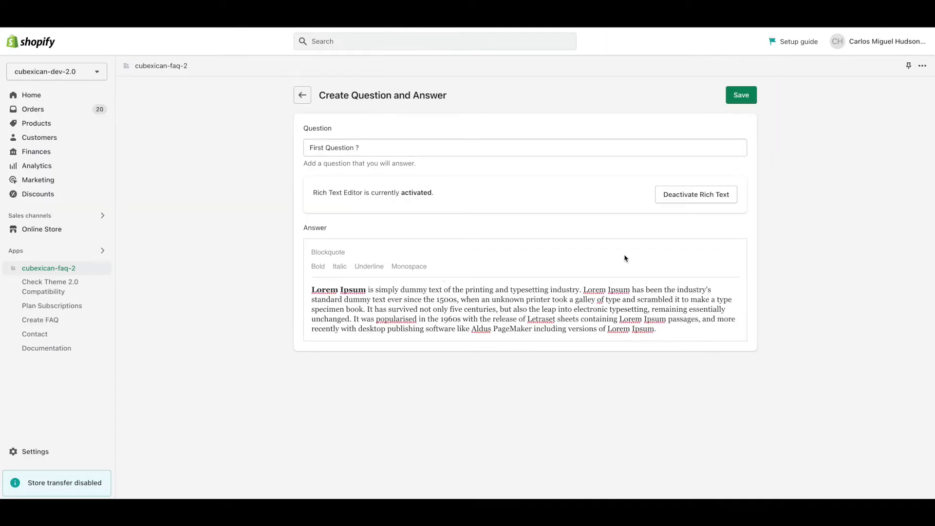
left_click(731, 97)
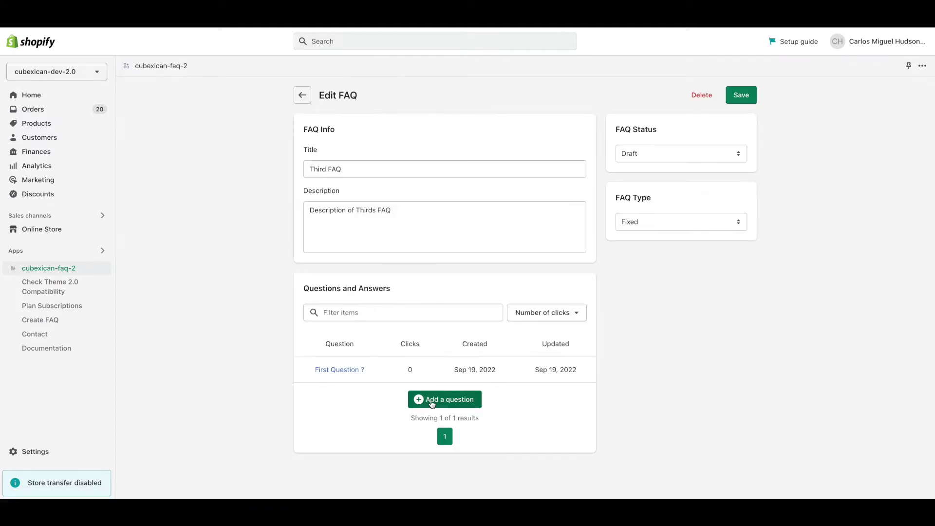
Step: Add a question titled "Second Question" to the Third FAQ with the copied Lorem Ipsum paragraph as its rich text answer
left_click(424, 402)
left_click(344, 146)
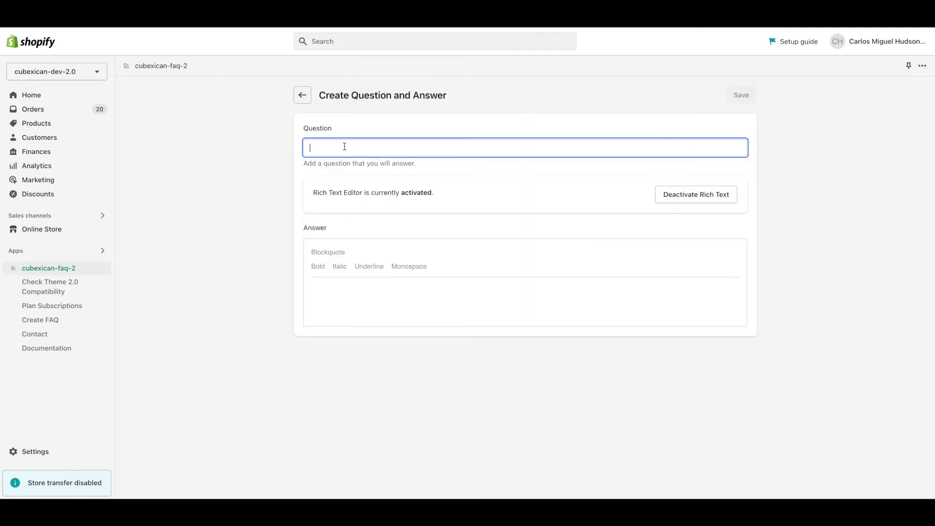
type("Secon")
left_click(390, 326)
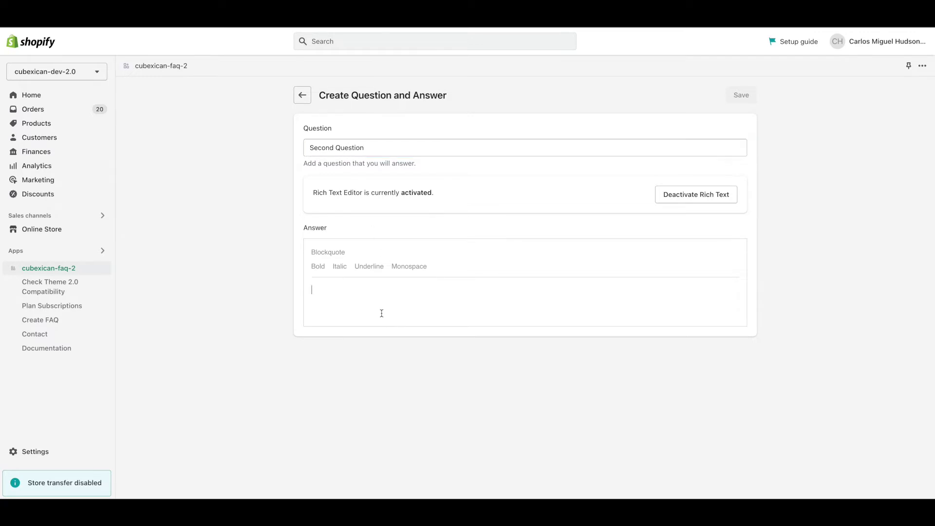
key("ctrl+v")
Step: Underline the answer's ending from "Lorem Ipsum passages", italicize "when an unknown printer took a galley of type", and save the question
left_click_drag(653, 329, 617, 321)
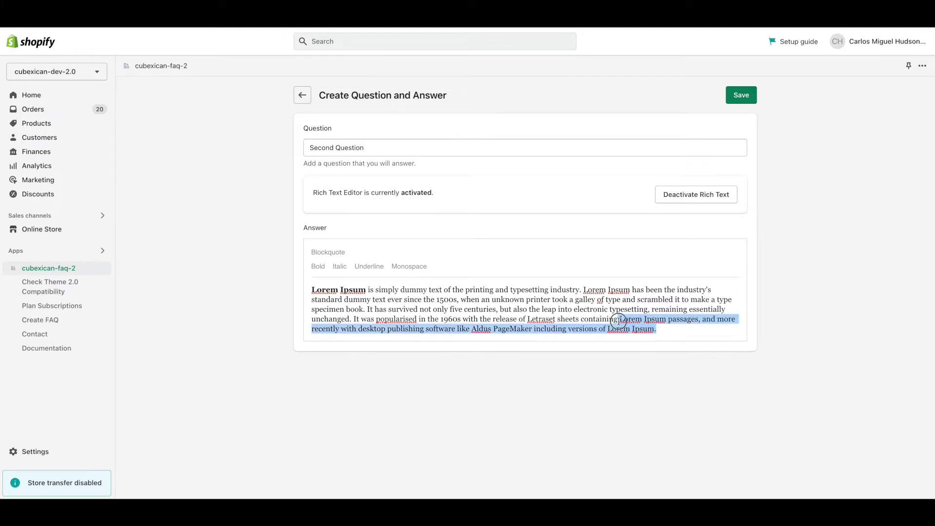
left_click(368, 266)
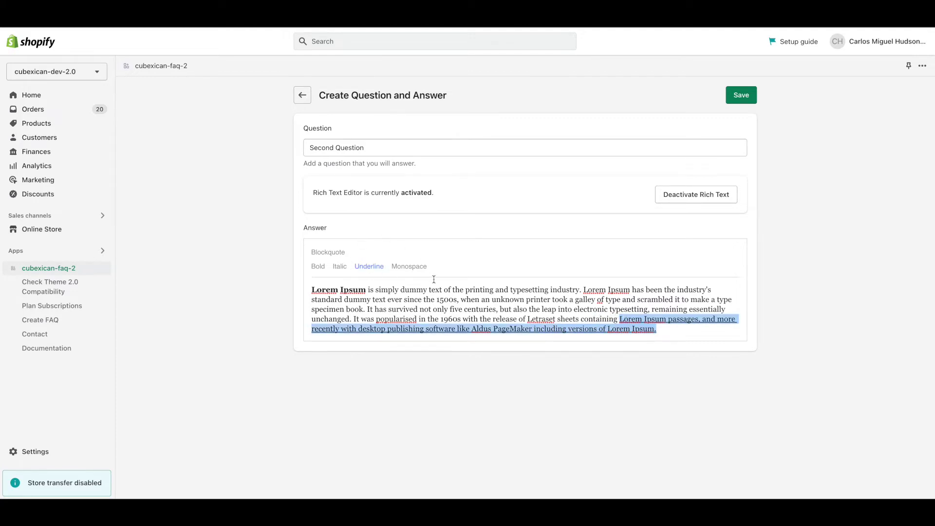
left_click(499, 290)
left_click_drag(462, 299, 624, 301)
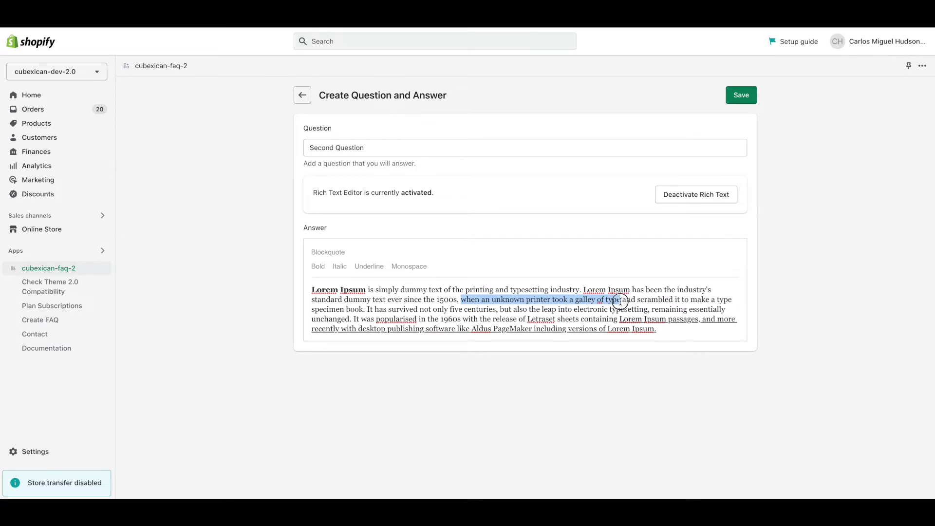
left_click(340, 267)
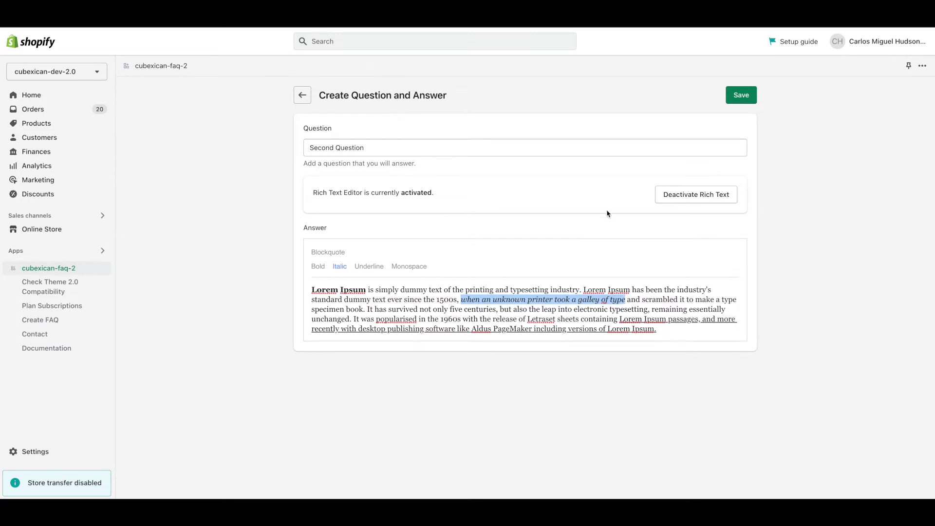
left_click(750, 105)
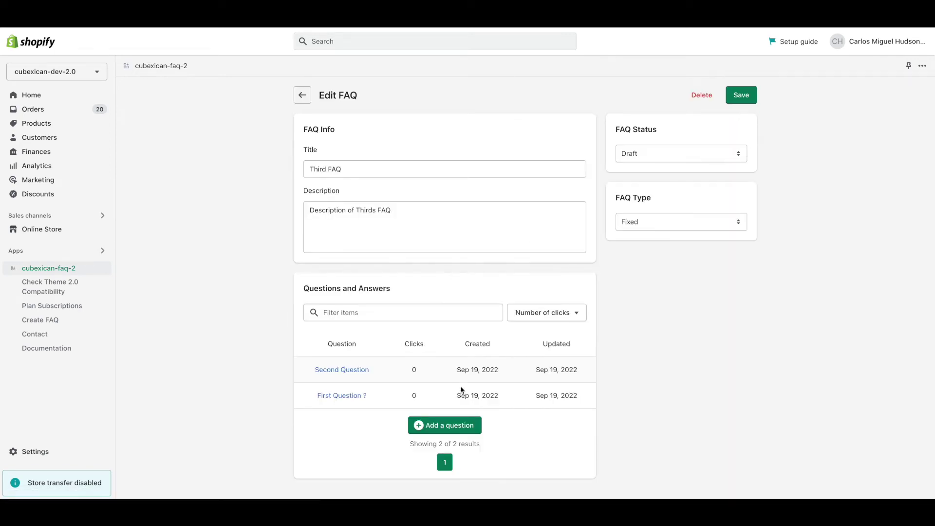
Step: Add a question titled "Third Question" to the Third FAQ, paste the Lorem Ipsum paragraph as its answer, and save it
left_click(454, 426)
left_click(368, 148)
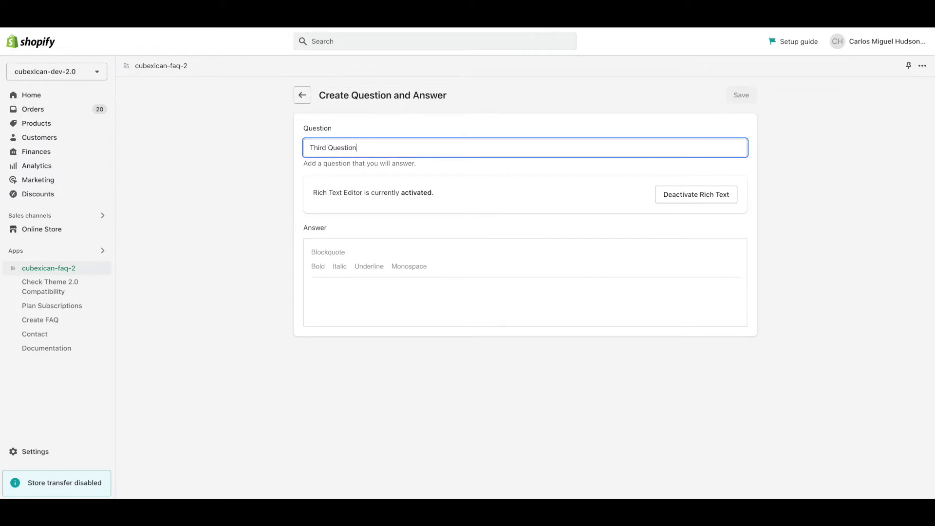
left_click(405, 300)
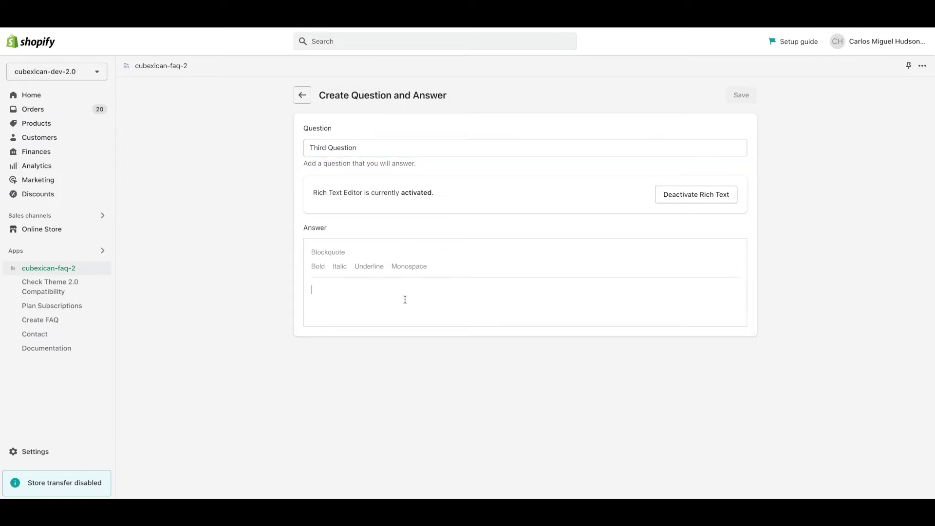
key("ctrl+v")
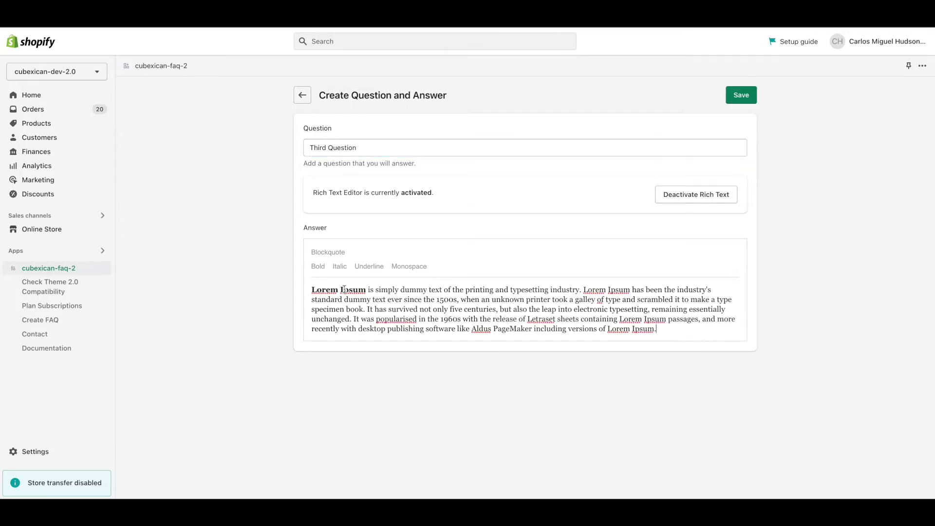
left_click(742, 95)
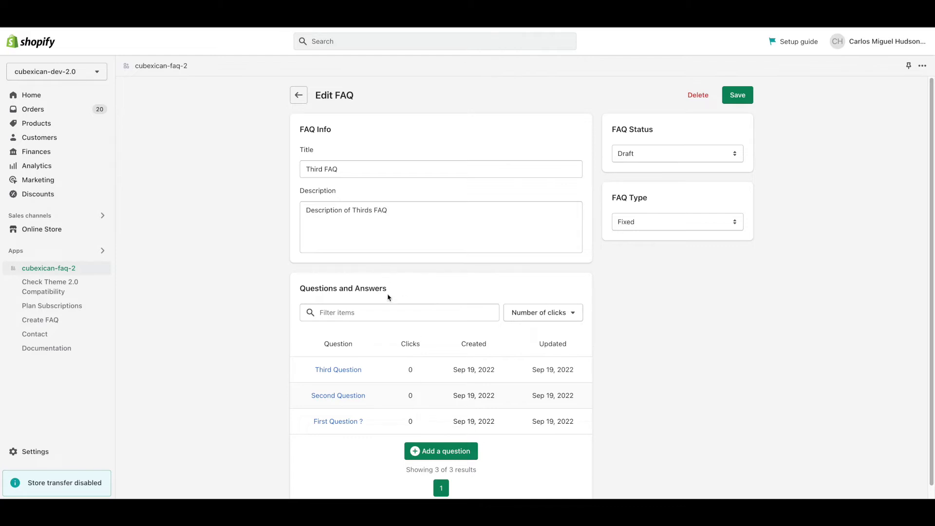
Step: Reopen the Third FAQ from the FAQ list, set its status to Active, save it, and return to the list
left_click(299, 97)
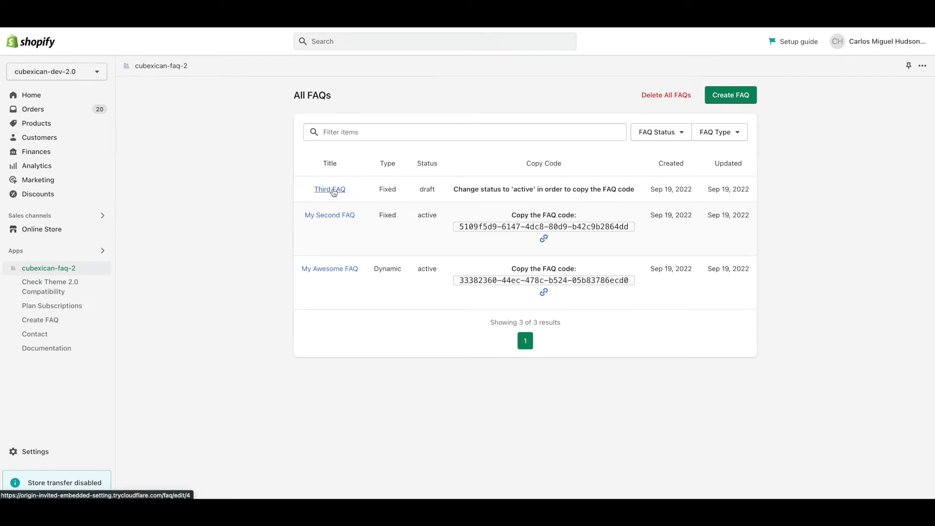
left_click(333, 193)
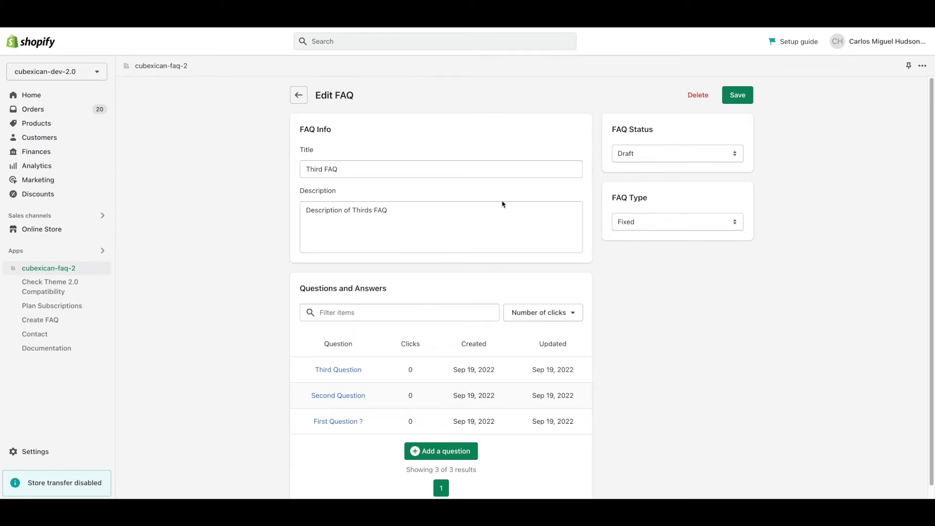
left_click(645, 155)
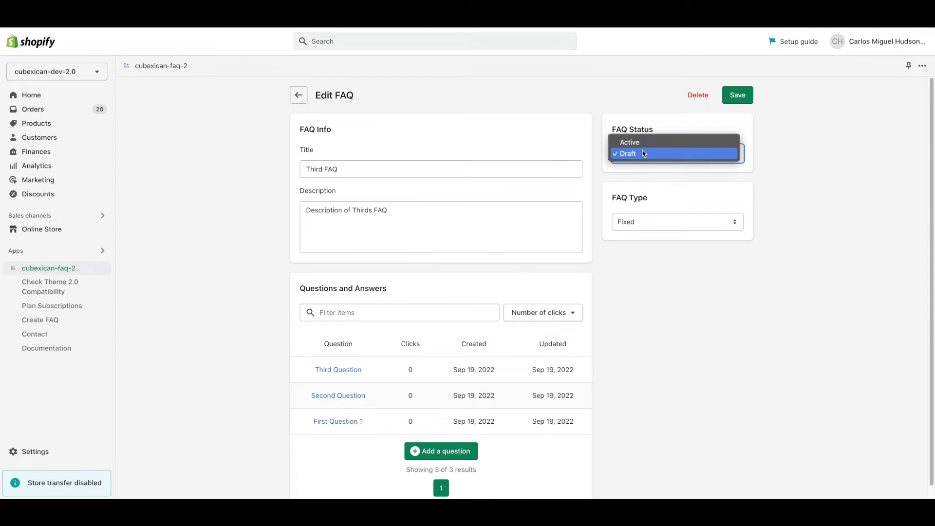
left_click(638, 147)
left_click(733, 95)
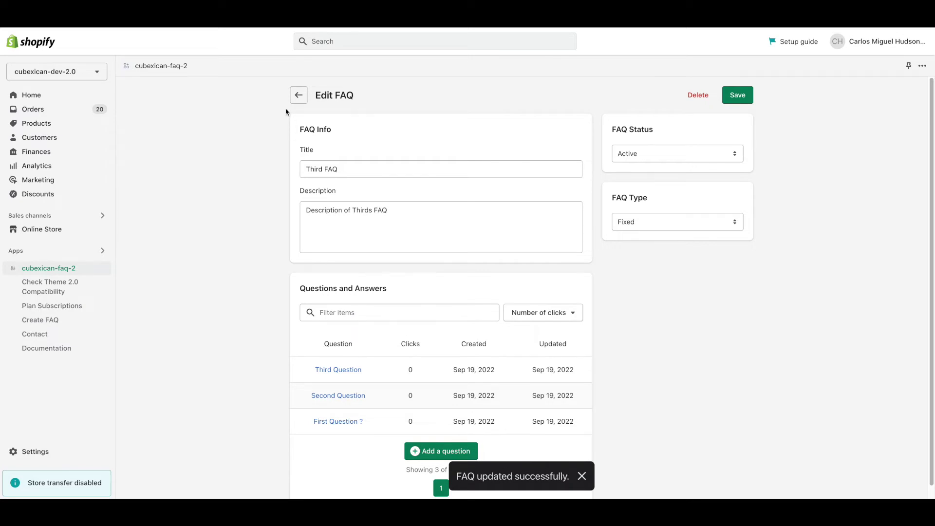
left_click(297, 95)
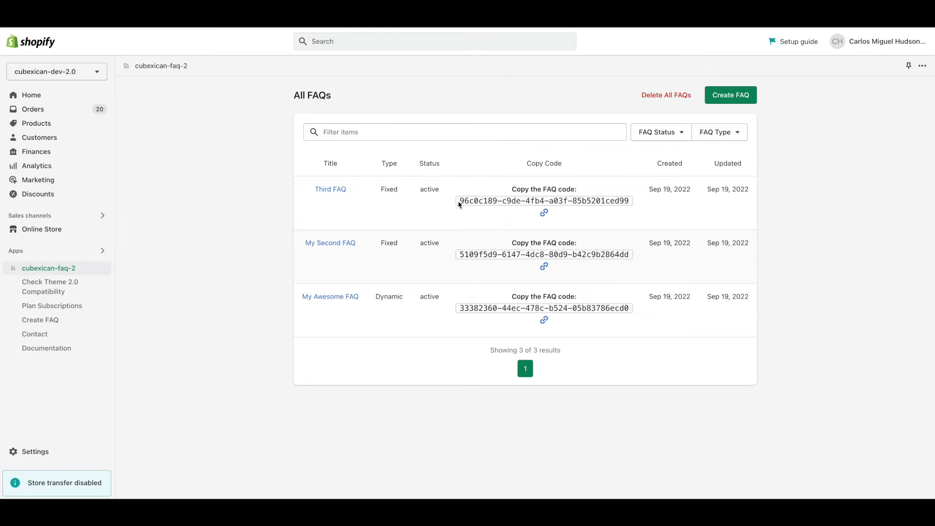
Step: Copy the Third FAQ's code and open the theme editor on the home page
left_click_drag(458, 202, 628, 200)
key("ctrl+c")
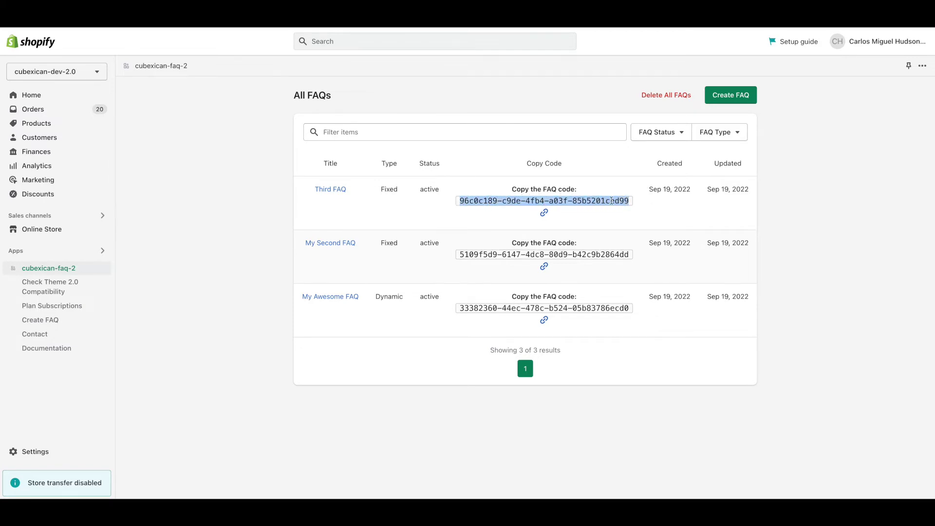
right_click(606, 200)
left_click(618, 222)
left_click(544, 214)
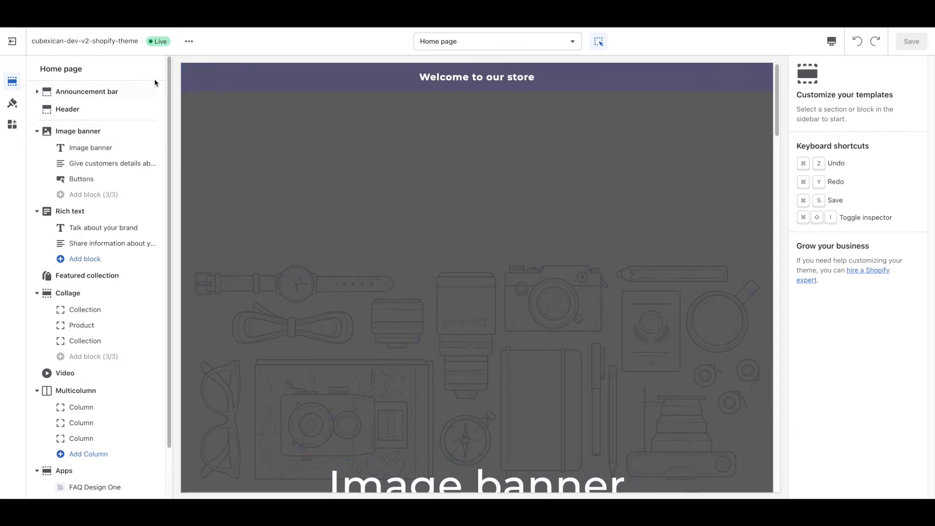
left_click(219, 15)
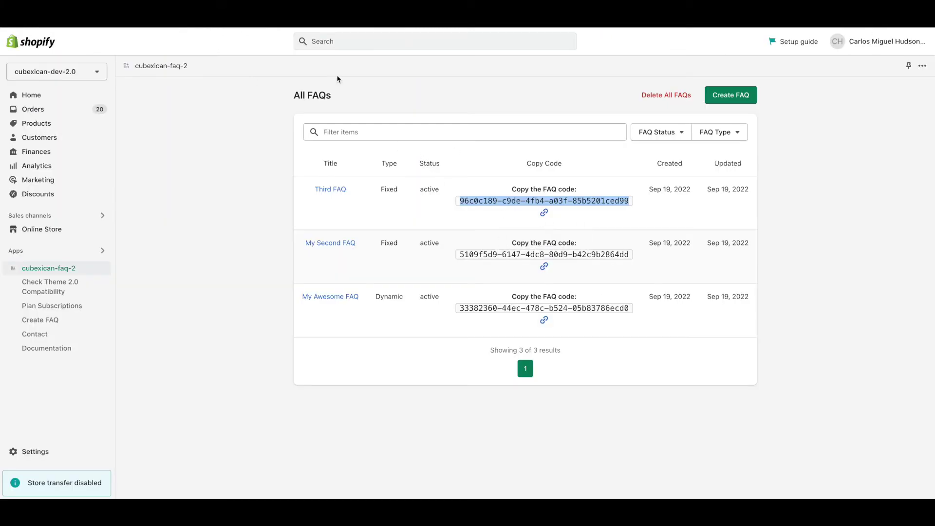
left_click(311, 15)
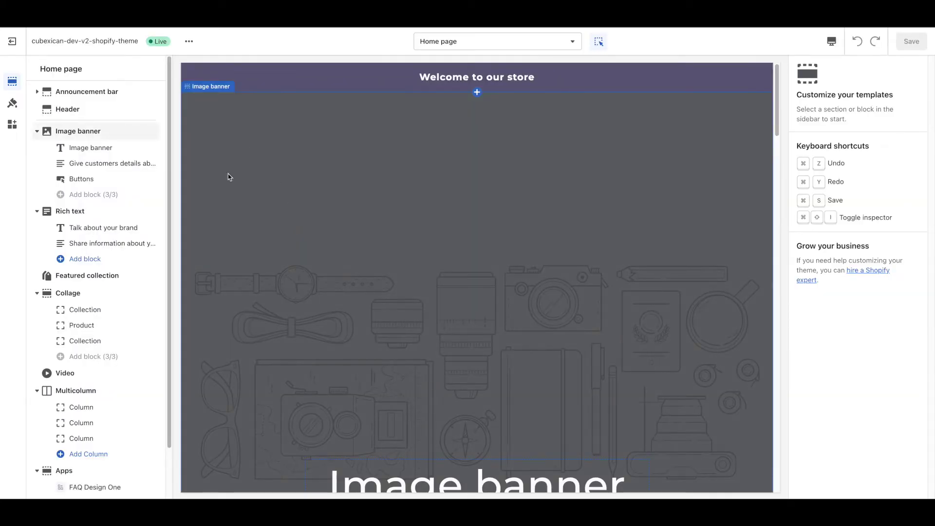
Step: Add the FAQ Tab Pro Variant 1 block to the Apps section of the home page
scroll(48, 302, "down", 2)
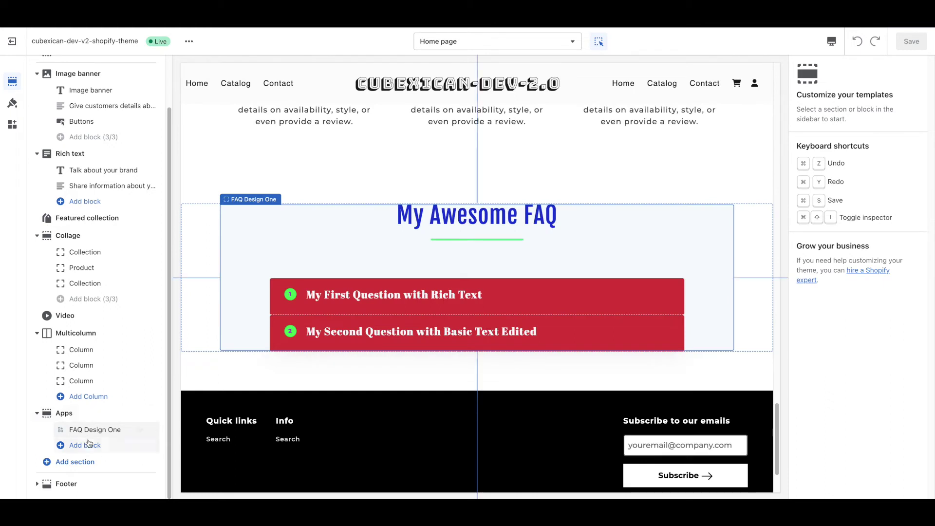
left_click(73, 445)
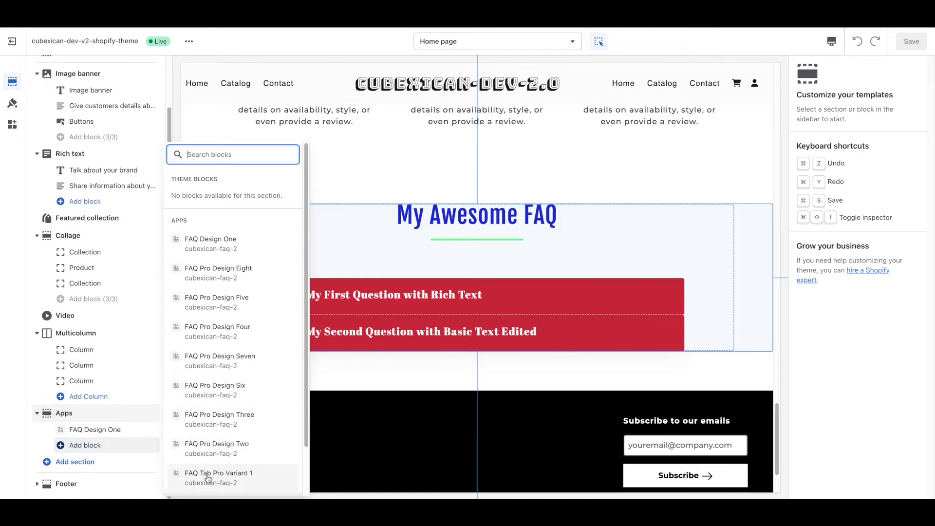
left_click(221, 479)
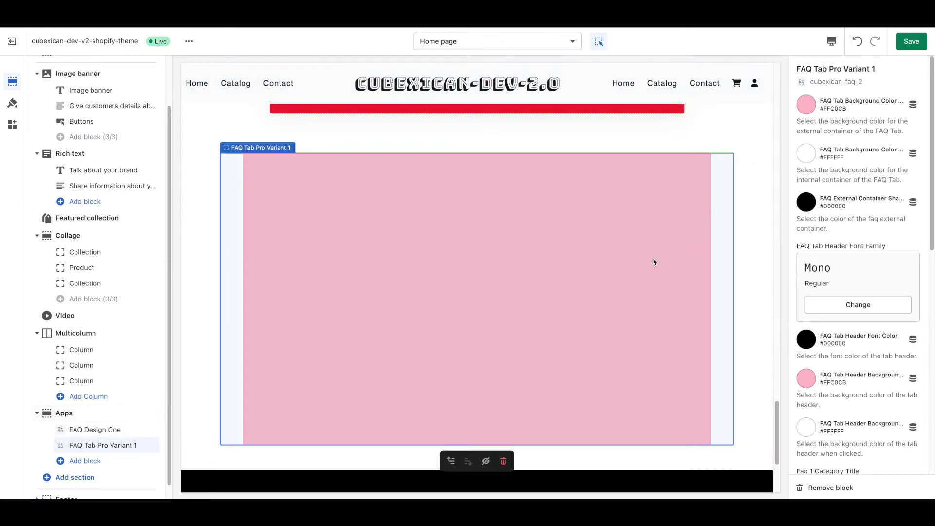
Step: Examine the new tab block's preview and its background color, shadow and header font settings
scroll(459, 409, "up", 5)
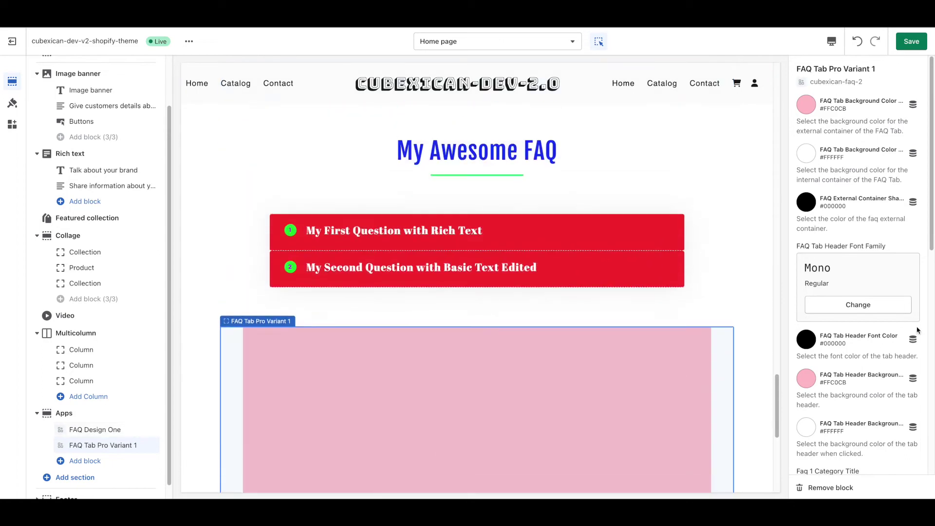
scroll(714, 311, "down", 2)
scroll(714, 310, "down", 2)
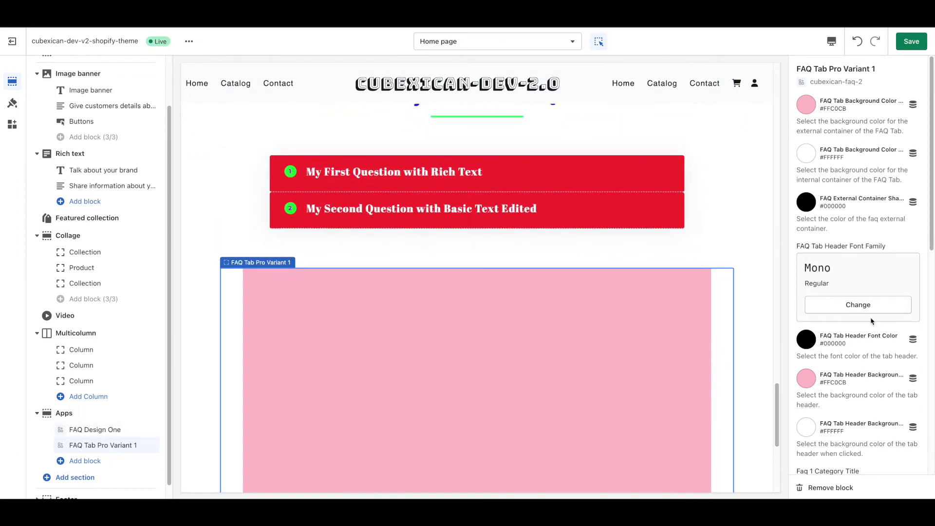
scroll(858, 328, "down", 3)
scroll(858, 328, "up", 3)
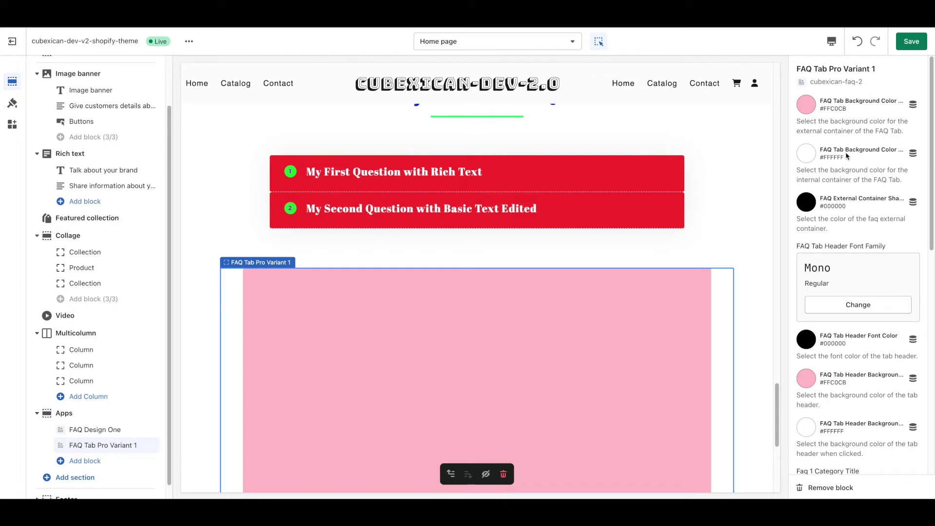
scroll(846, 160, "down", 3)
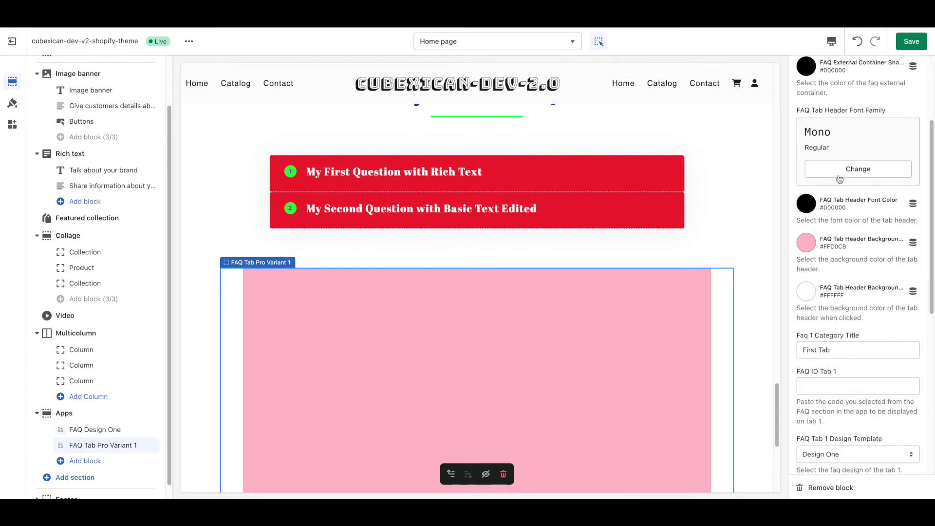
scroll(834, 272, "down", 1)
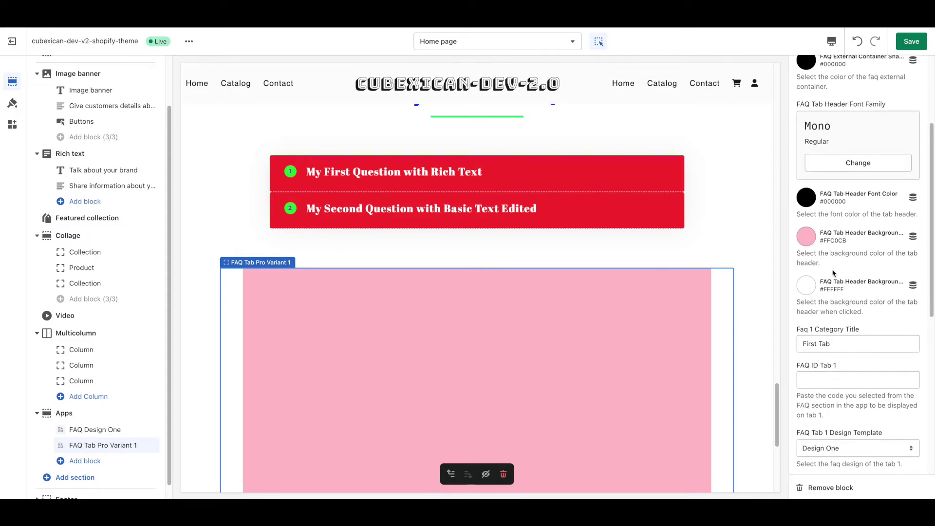
Step: Paste the copied Third FAQ code as the FAQ ID for Tab 1
scroll(833, 273, "down", 2)
scroll(833, 273, "down", 1)
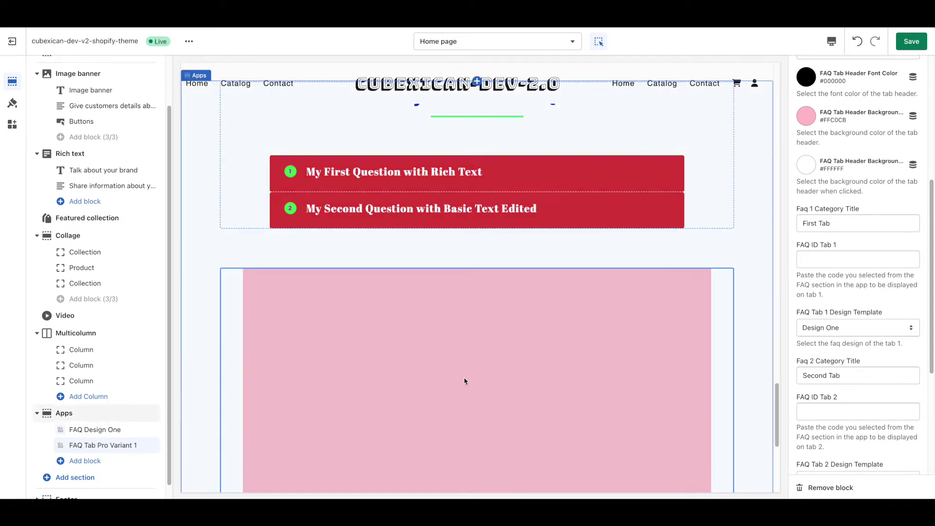
left_click(830, 265)
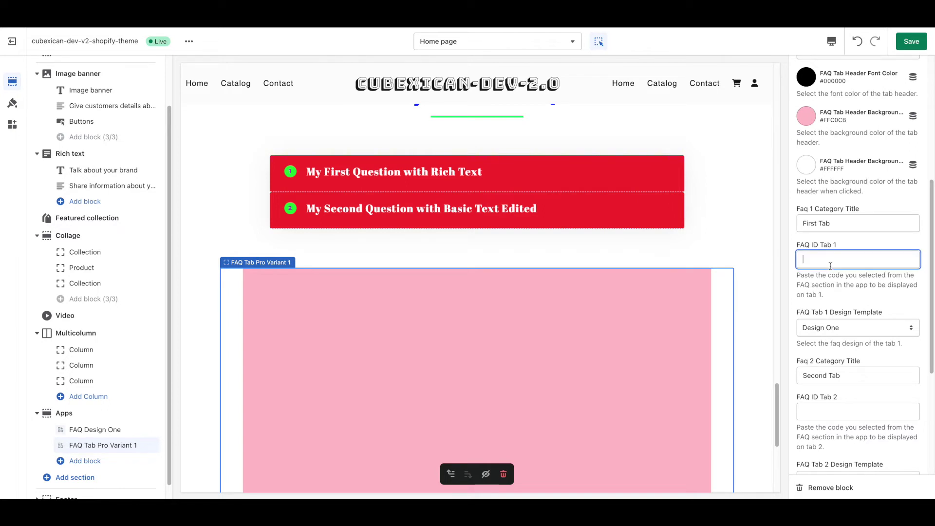
key("ctrl+v")
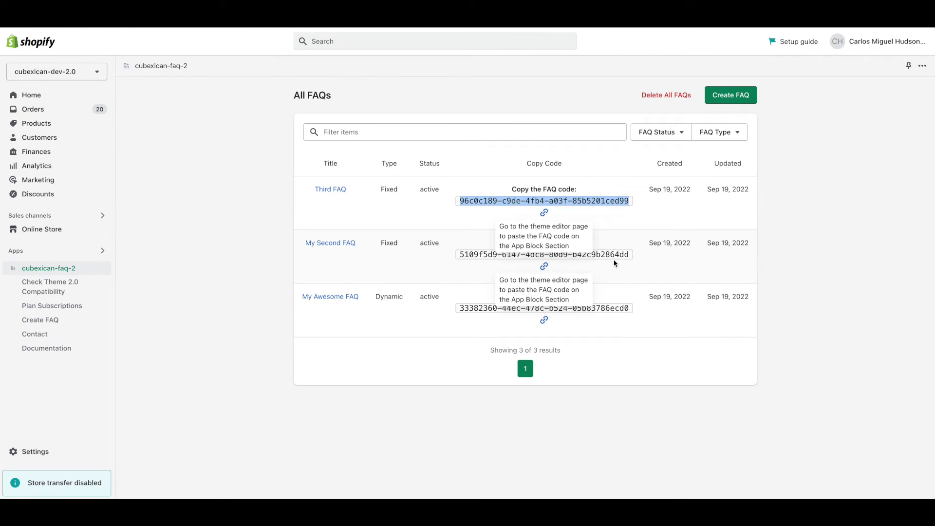
Step: Copy My Second FAQ's code from the FAQ list and paste it as the FAQ ID for Tab 2 in the theme editor
mouse_move(629, 254)
left_mouse_down()
mouse_move(445, 252)
mouse_move(631, 255)
left_mouse_up()
left_click(457, 253)
right_click(623, 255)
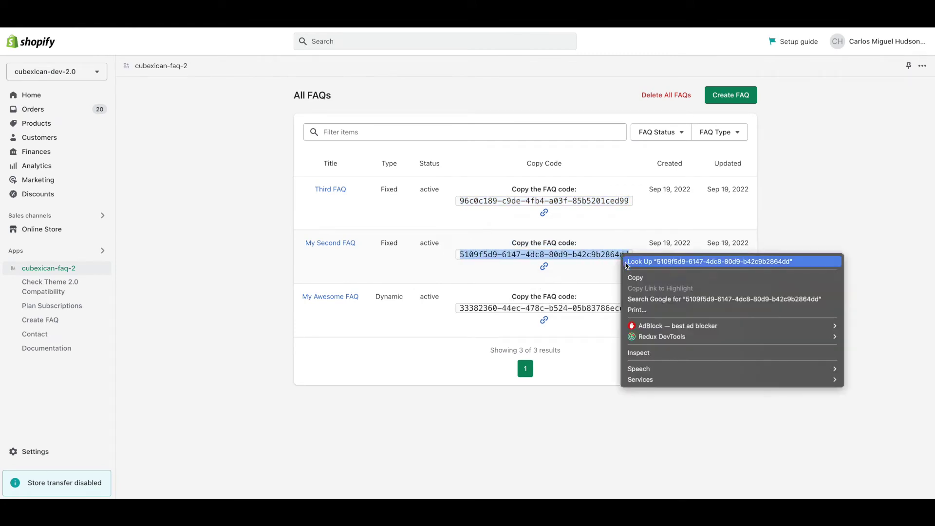
left_click(633, 277)
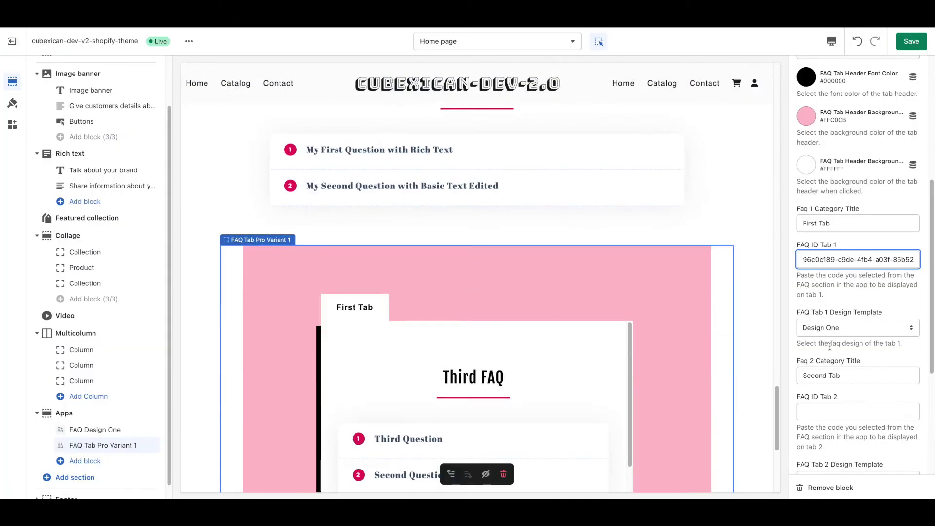
scroll(830, 346, "down", 2)
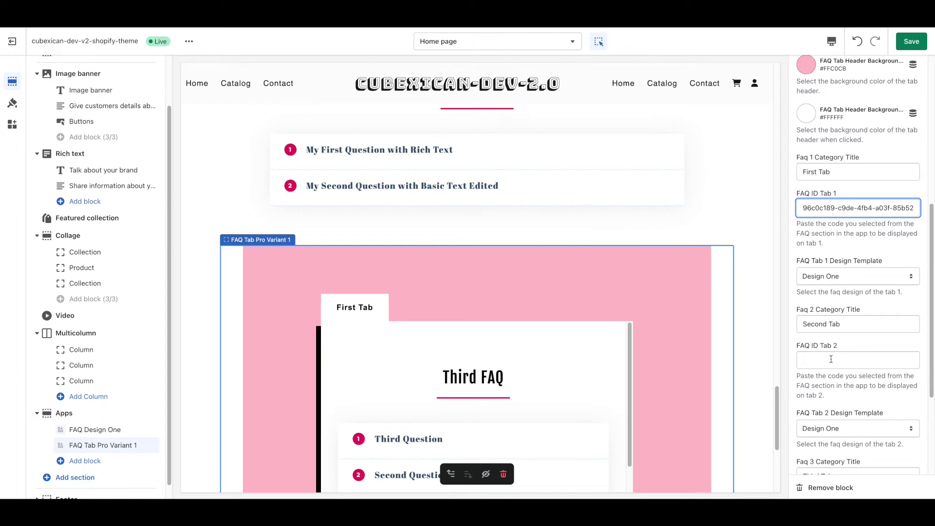
left_click(831, 359)
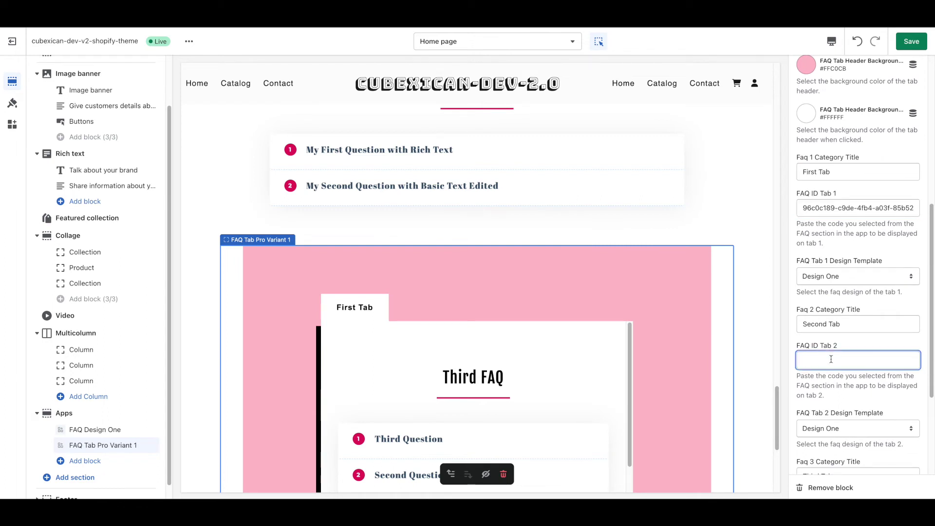
key("ctrl+v")
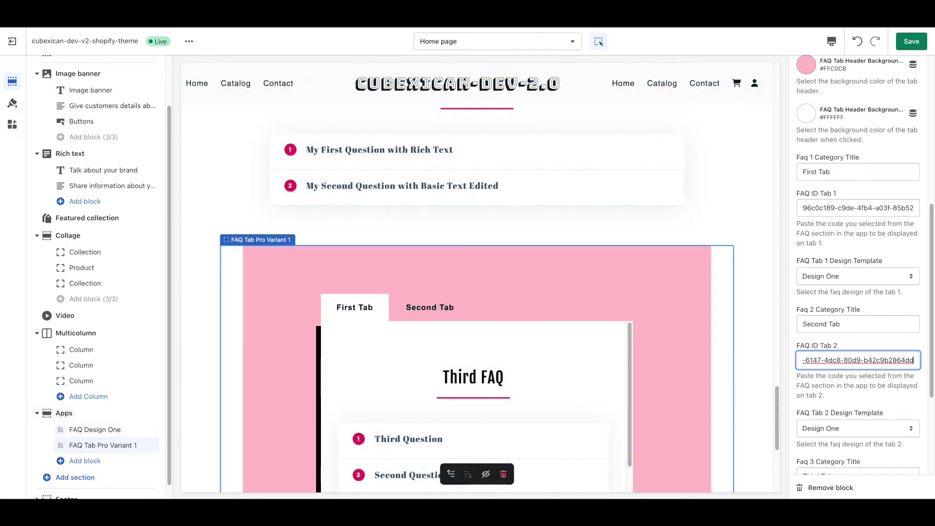
Step: Copy My Awesome FAQ's code from the FAQ list, paste it as the FAQ ID for Tab 3, and save the theme
key("ctrl+Tab")
left_click_drag(631, 310, 461, 307)
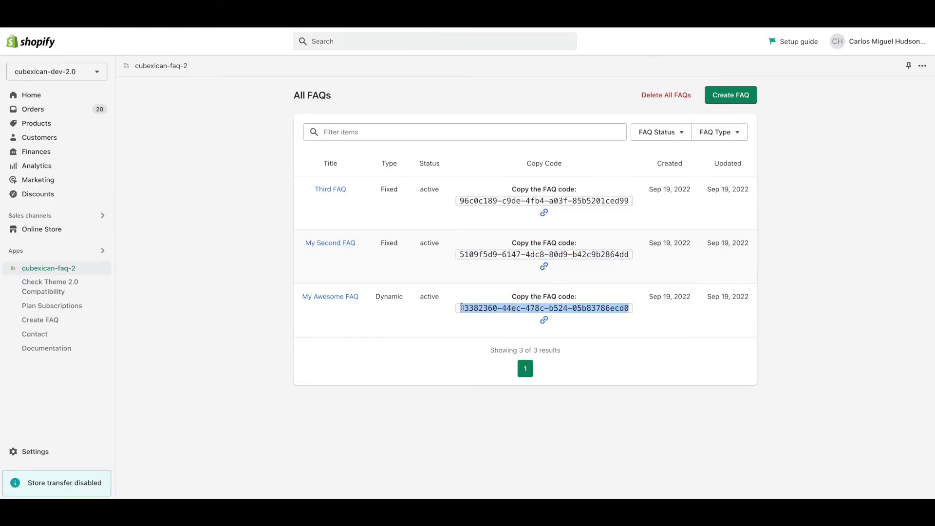
right_click(461, 307)
left_click(475, 328)
key("ctrl+Tab")
scroll(877, 330, "down", 1)
scroll(876, 330, "down", 3)
left_click(841, 363)
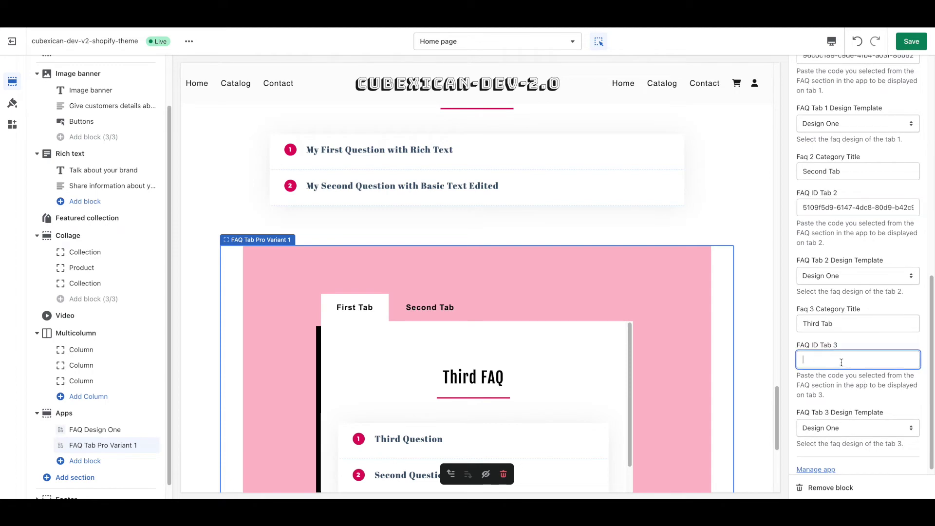
key("ctrl+v")
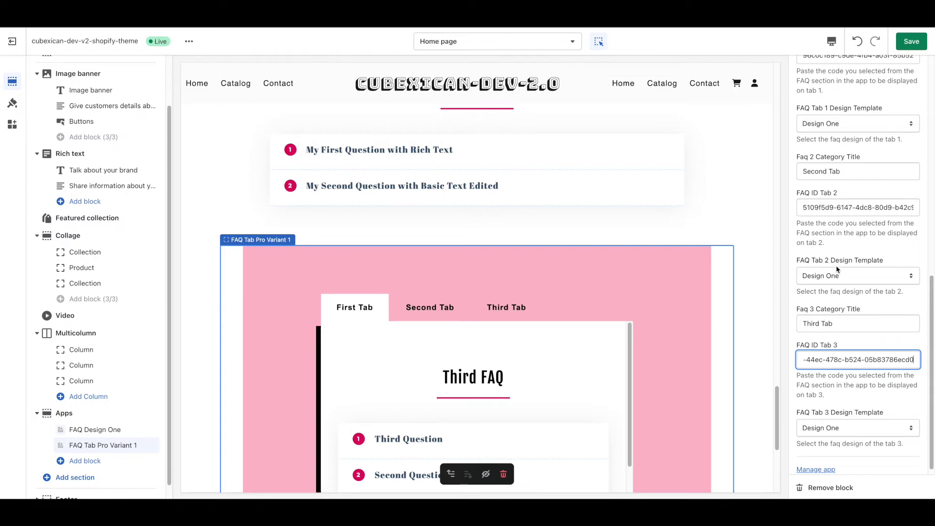
left_click(911, 41)
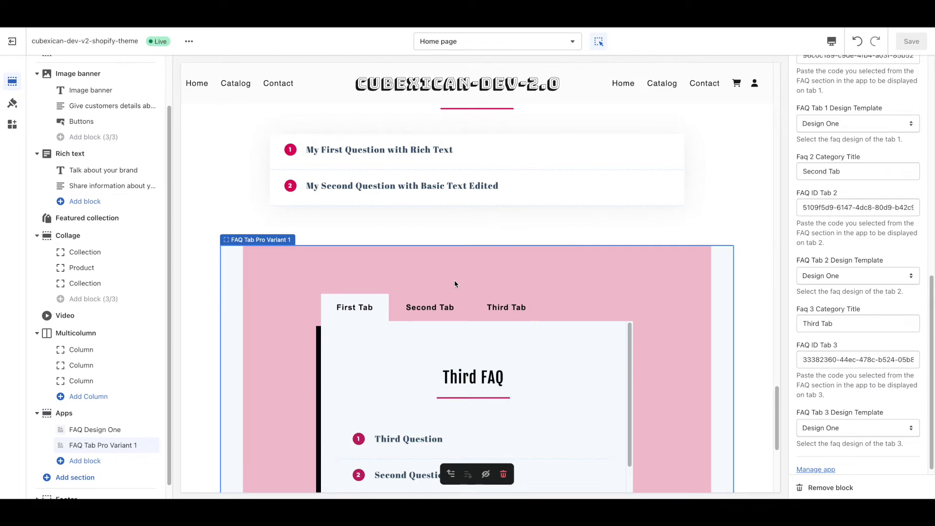
Step: Switch between the Second Tab and Third Tab in the block preview to check which FAQ each one shows
scroll(455, 284, "down", 3)
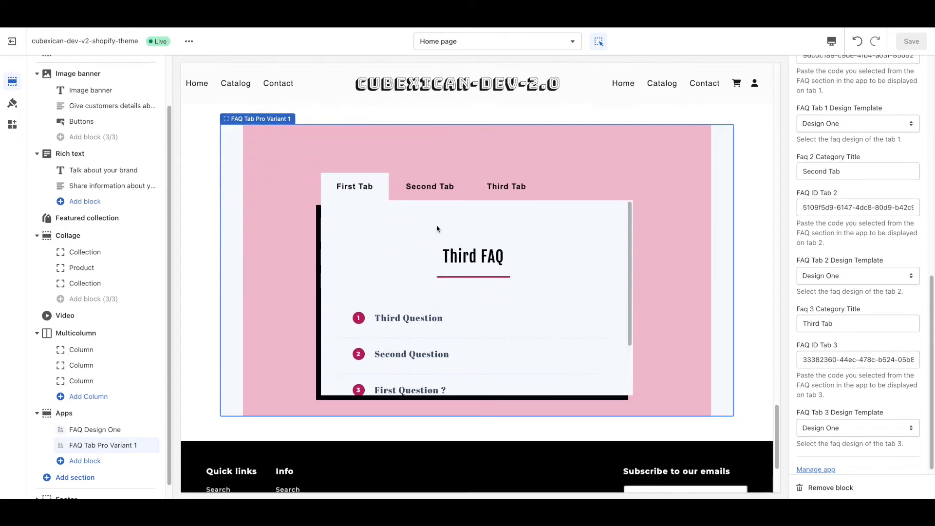
left_click(423, 195)
left_click(493, 194)
left_click(435, 194)
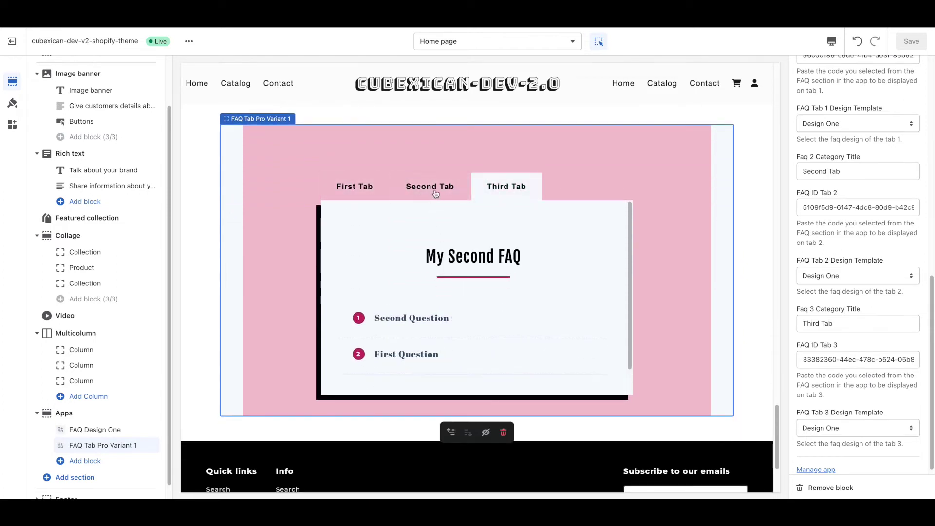
Step: Switch through the First, Second and Third Tabs in the block preview to check the FAQ under each
left_click(366, 189)
left_click(415, 188)
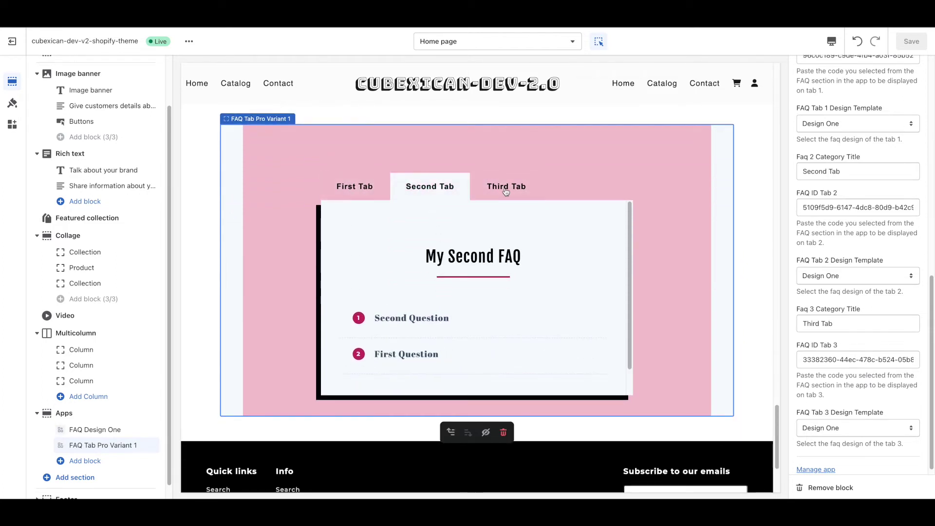
left_click(357, 191)
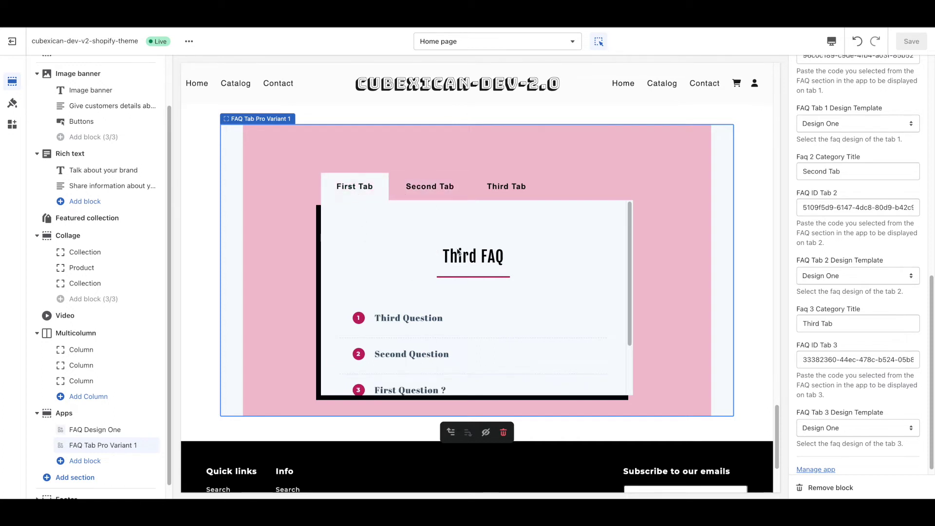
left_click(435, 194)
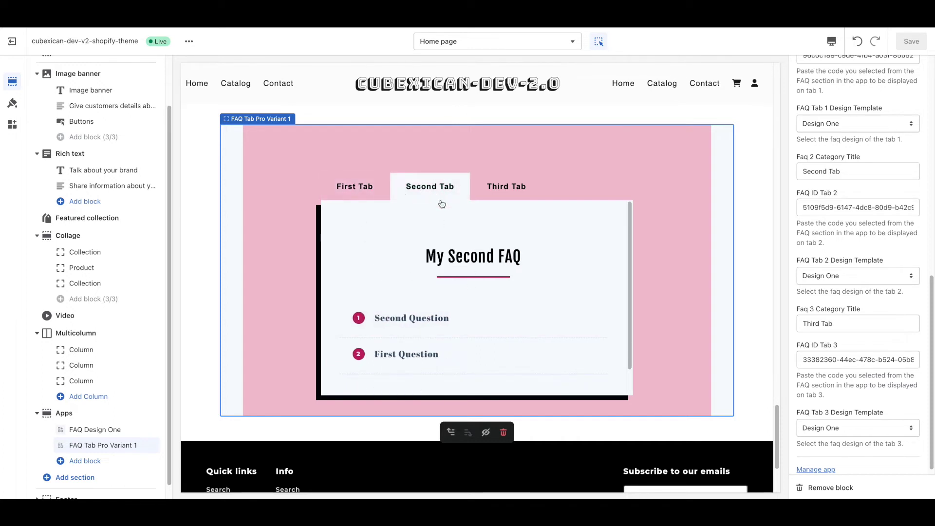
left_click(500, 194)
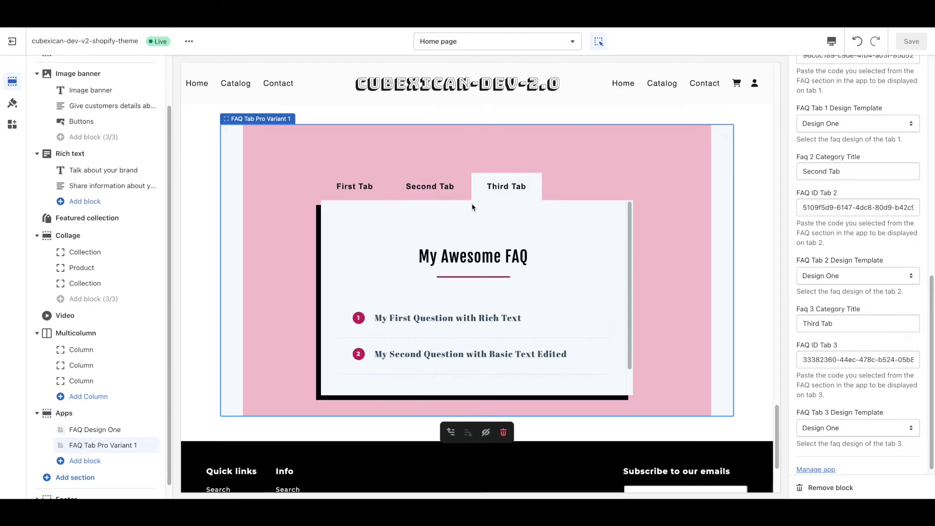
Step: Set the FAQ Tab block's external container background color to red #EB163B
scroll(845, 257, "up", 1)
scroll(845, 256, "up", 5)
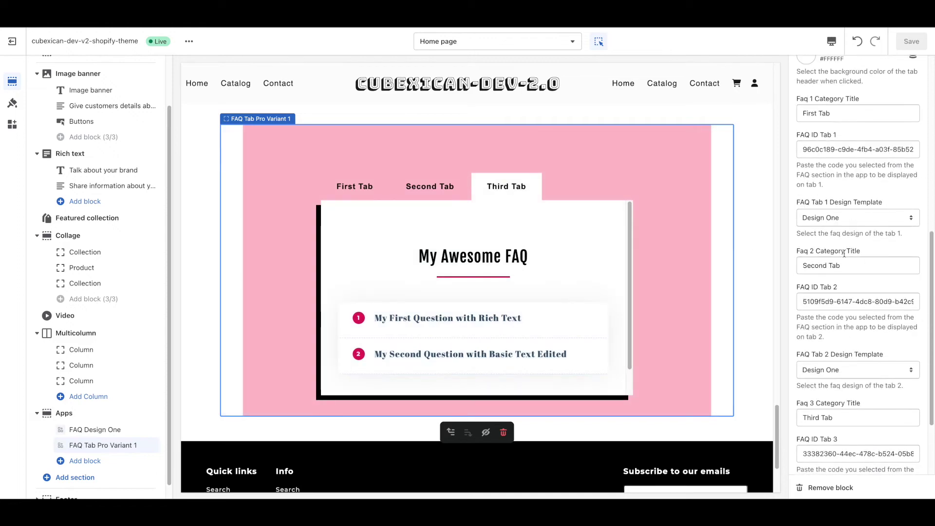
scroll(834, 217, "up", 4)
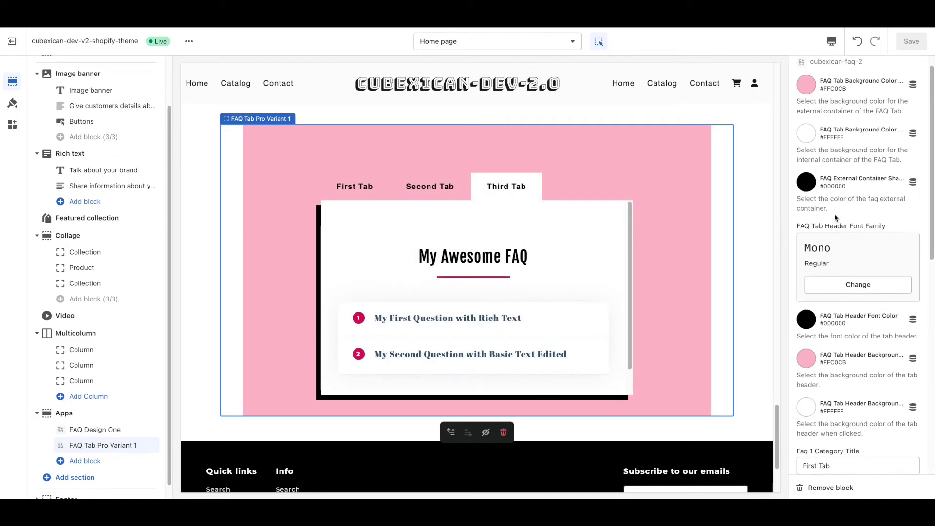
scroll(836, 217, "up", 1)
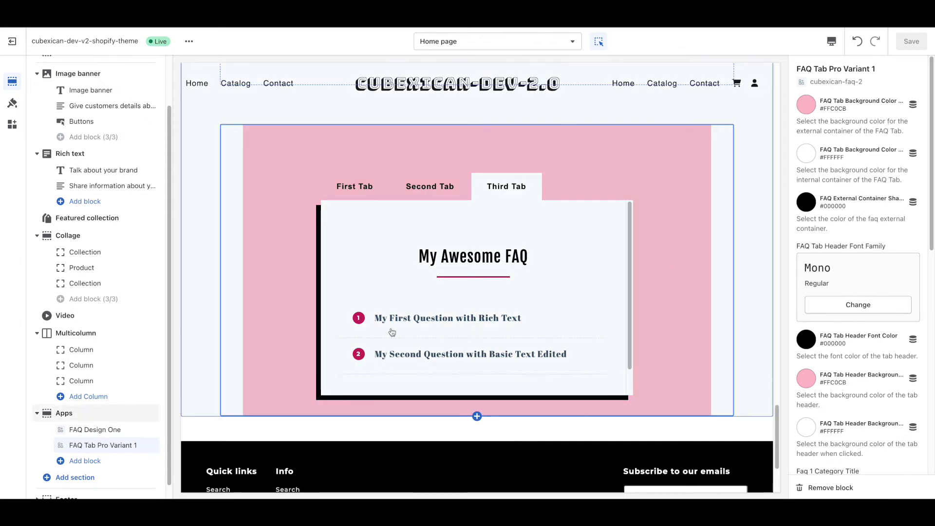
left_click(814, 112)
left_click_drag(854, 149, 872, 128)
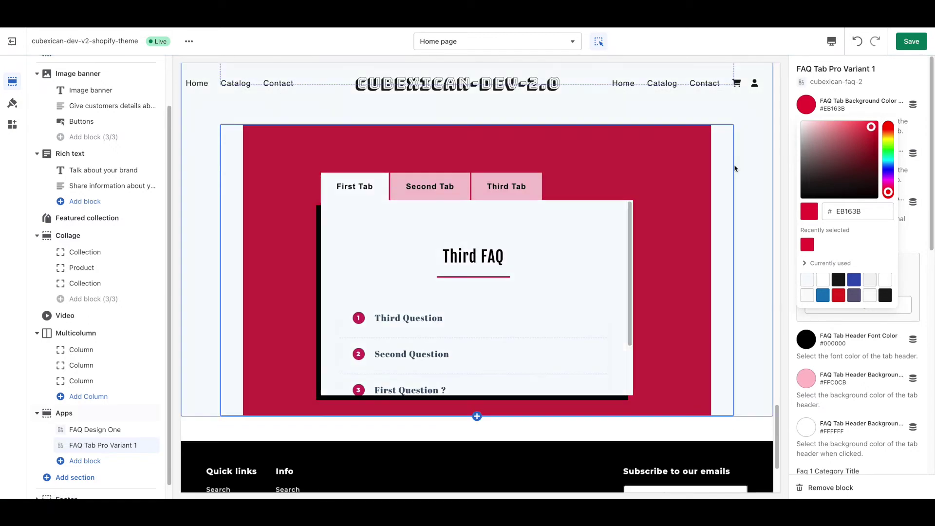
left_click(903, 87)
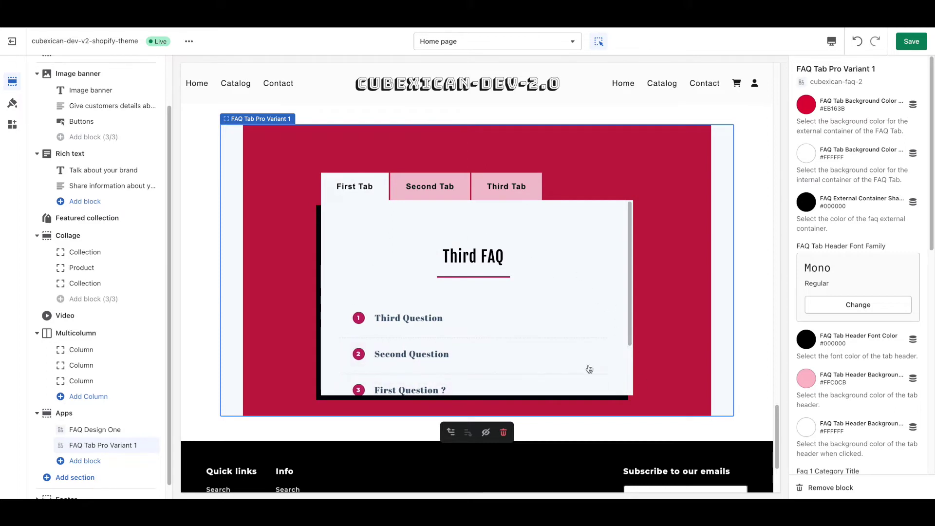
Step: Set the FAQ Tab block's internal container background color to yellow #FCF613
left_click(810, 159)
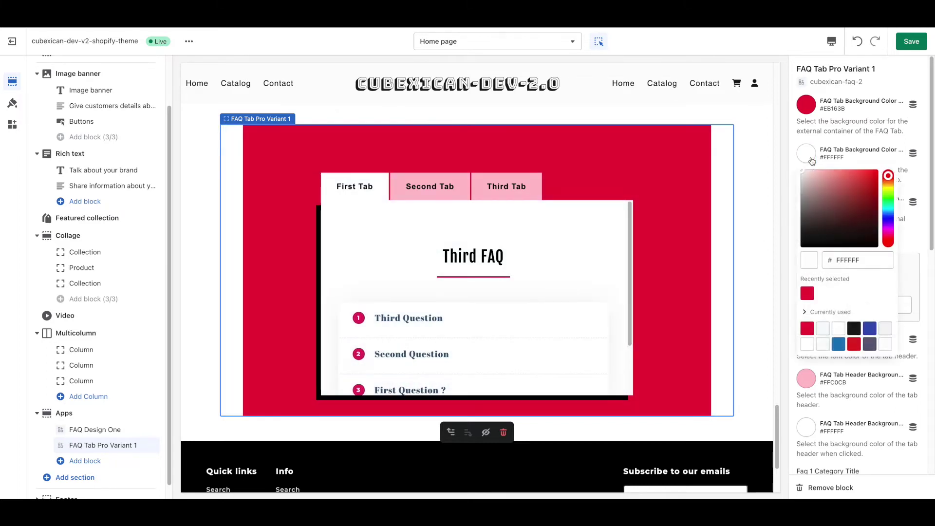
left_click_drag(841, 214, 872, 171)
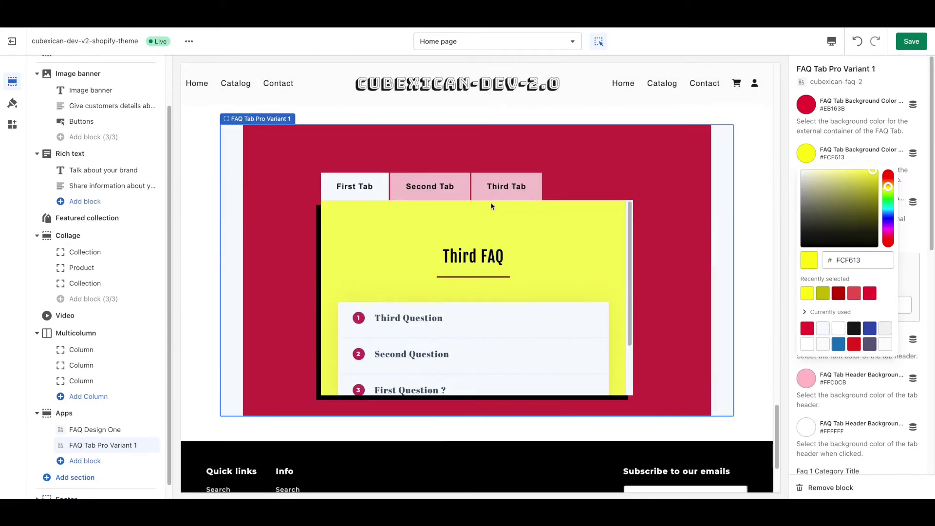
left_click(915, 225)
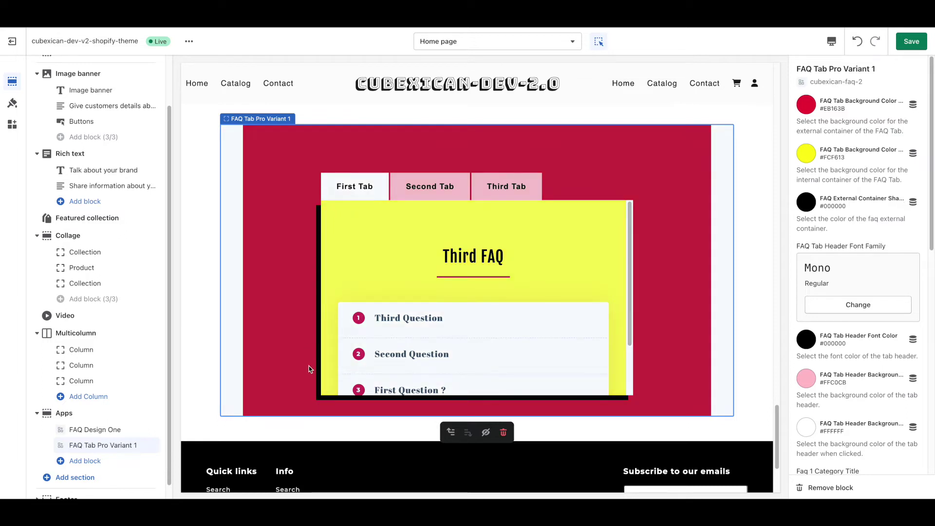
Step: Set the FAQ external container's shadow color to blue #0D62E8
left_click(805, 207)
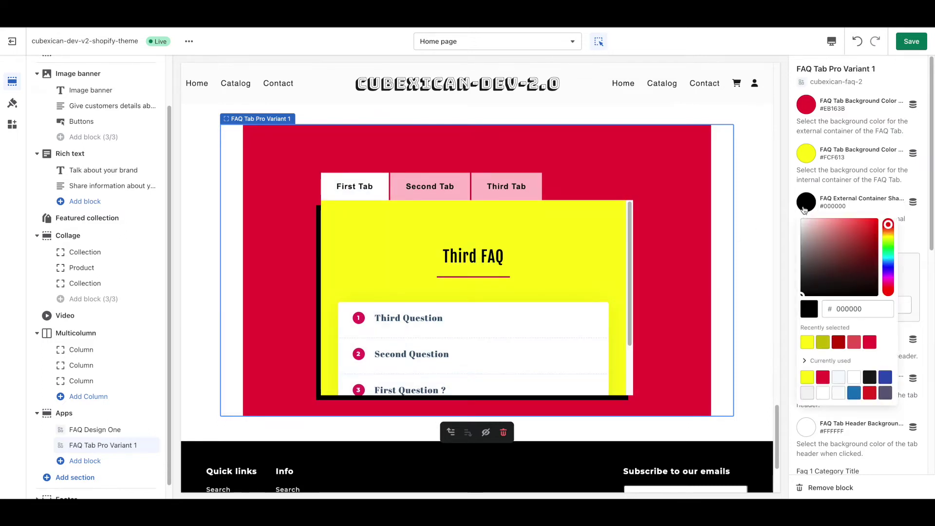
left_click(888, 264)
left_click(874, 225)
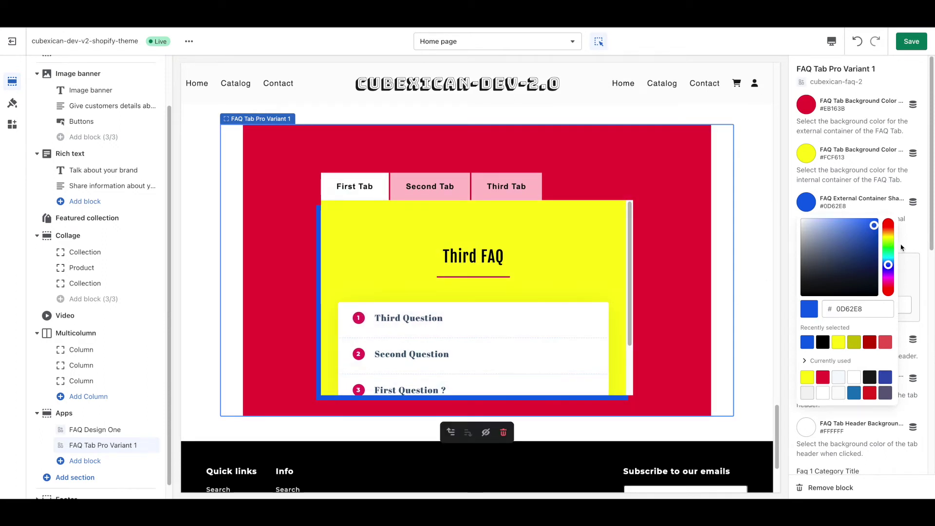
left_click(905, 239)
Step: Change the FAQ tab header font family to Abril Fatface
scroll(906, 240, "down", 1)
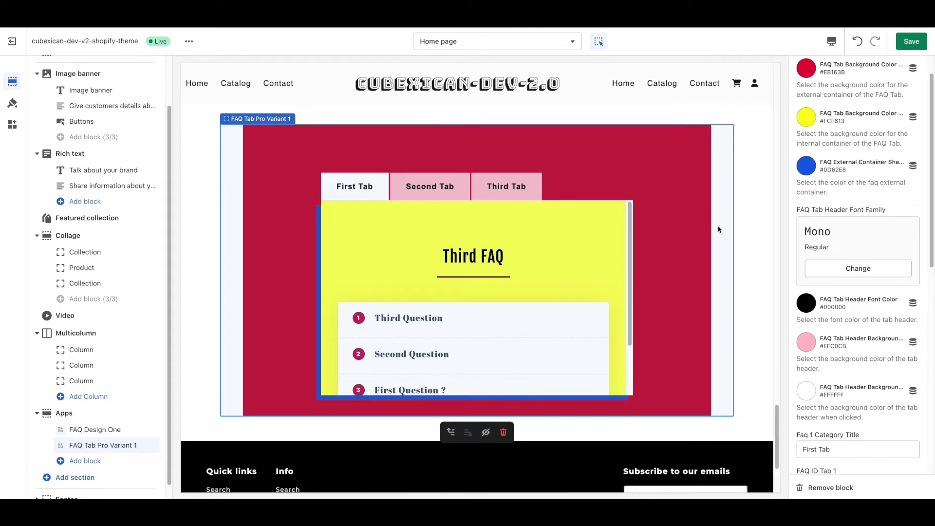
left_click(840, 271)
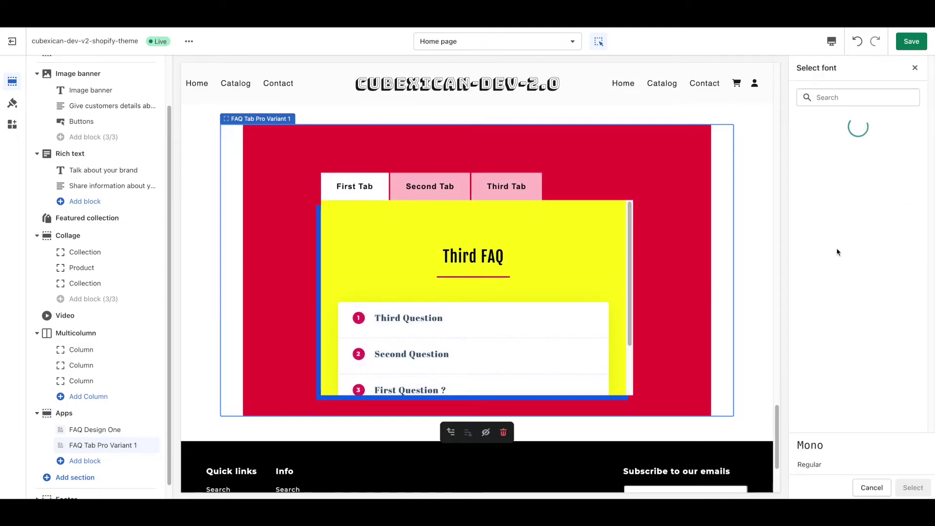
scroll(838, 253, "down", 1)
scroll(839, 252, "down", 3)
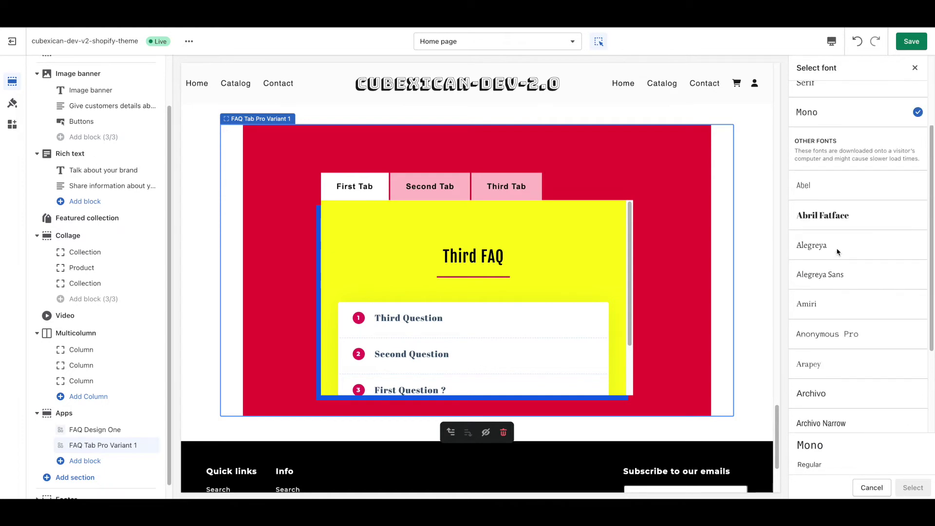
left_click(850, 219)
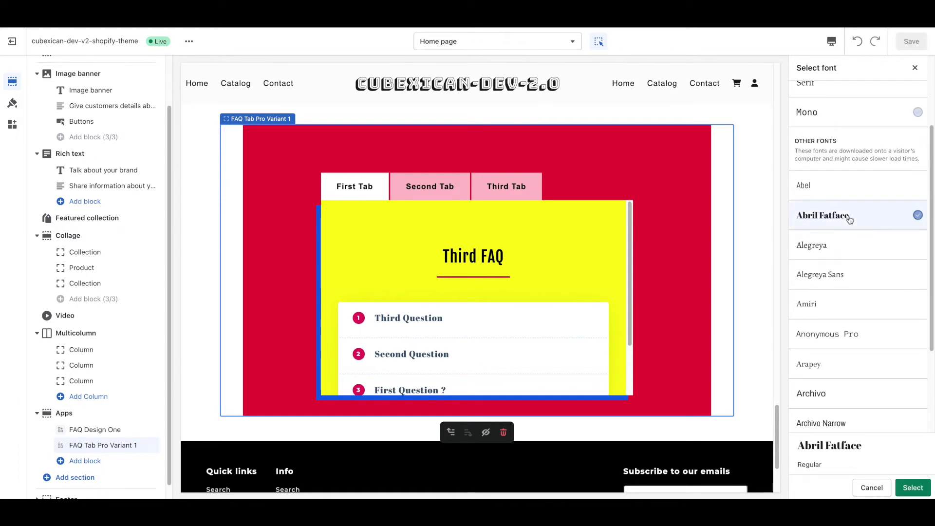
left_click(909, 489)
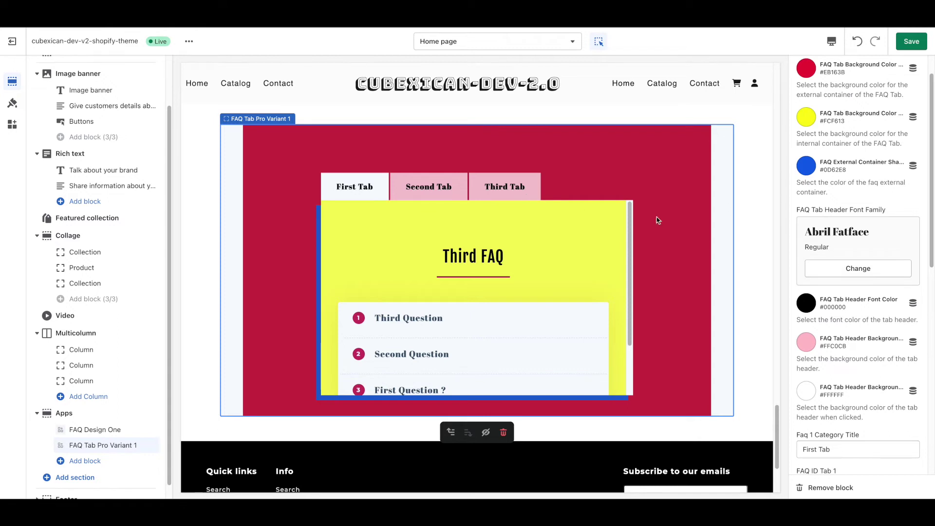
Step: Set the FAQ tab header font color to the recently used blue #0D62E8
scroll(834, 264, "down", 1)
scroll(834, 264, "down", 1)
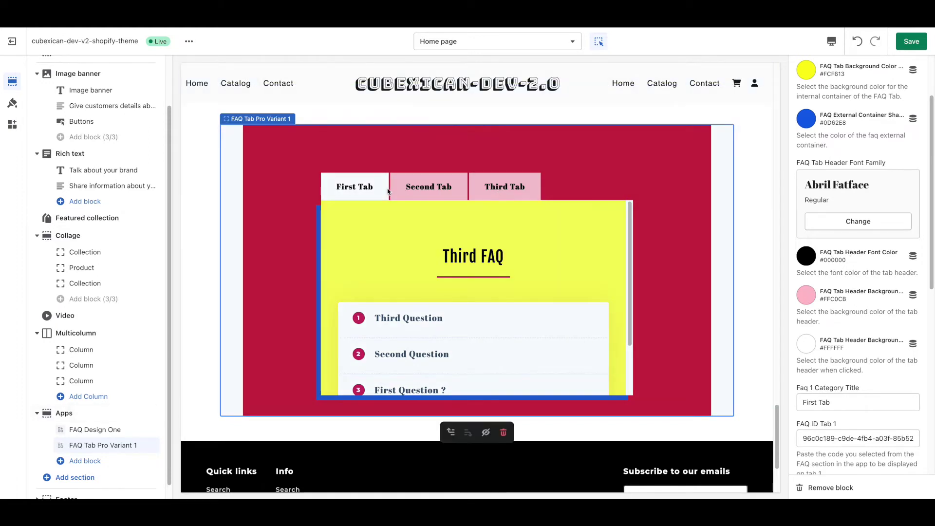
left_click(807, 256)
left_click(806, 181)
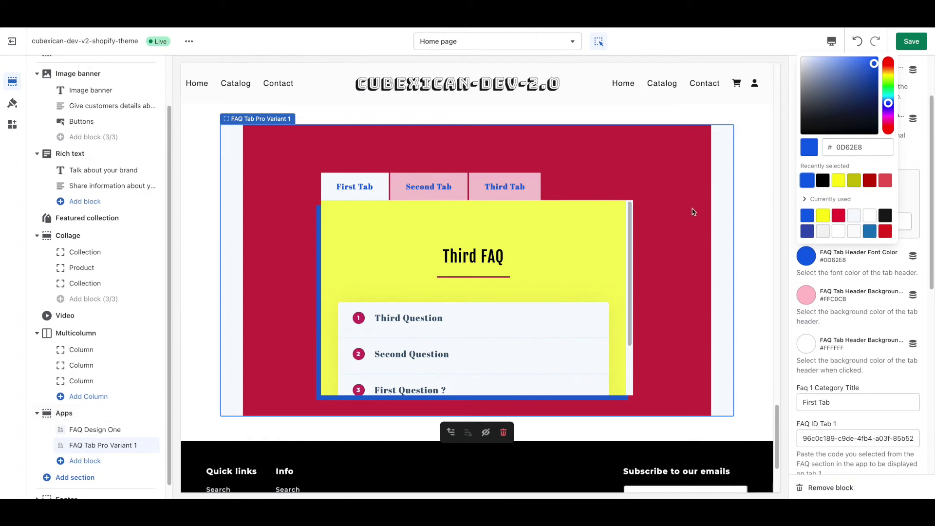
left_click(925, 255)
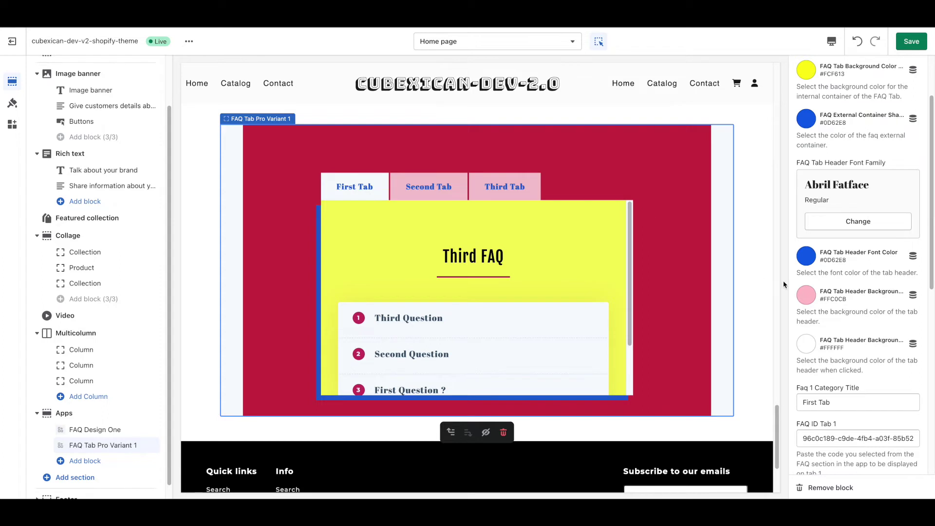
Step: Set the tab header background color to green #9BF727 and its background when clicked to the recently used blue #0D62E8
left_click(810, 298)
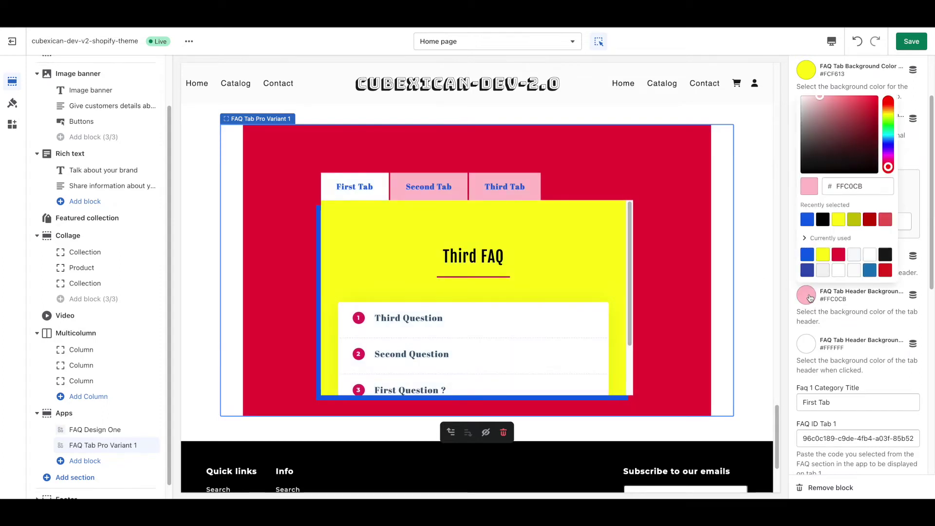
mouse_move(888, 136)
left_mouse_down()
mouse_move(889, 118)
mouse_move(867, 100)
left_mouse_up()
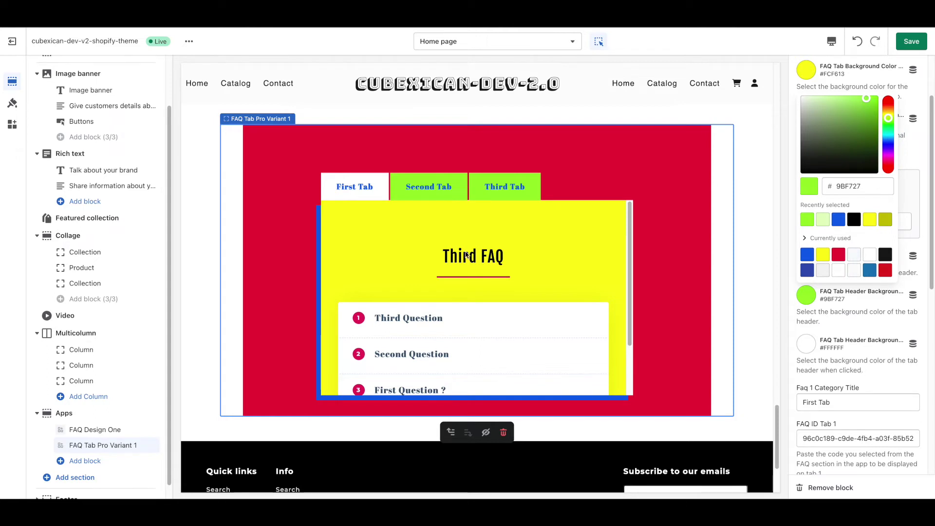
left_click(807, 343)
left_click(839, 273)
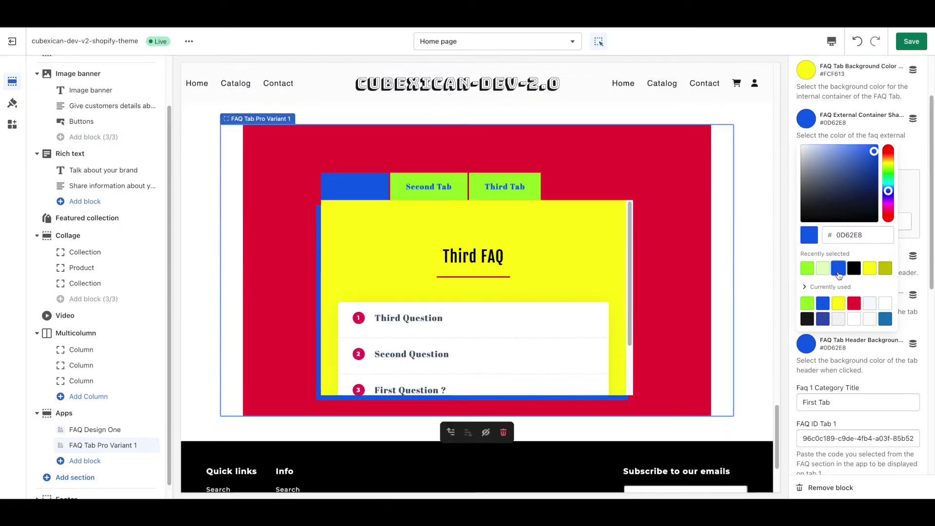
left_click(923, 321)
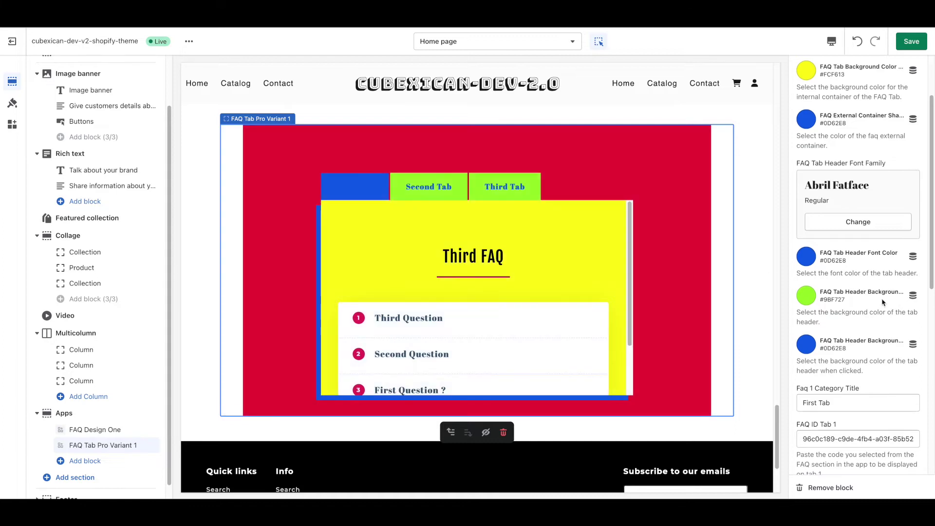
Step: Set the FAQ tab header font color to white #FFFFFF
scroll(883, 302, "up", 1)
scroll(883, 302, "up", 2)
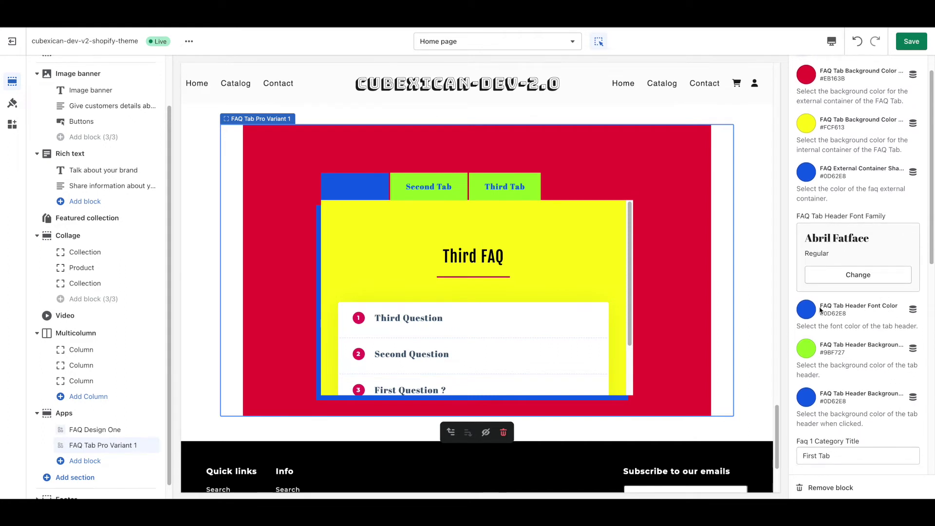
left_click(807, 310)
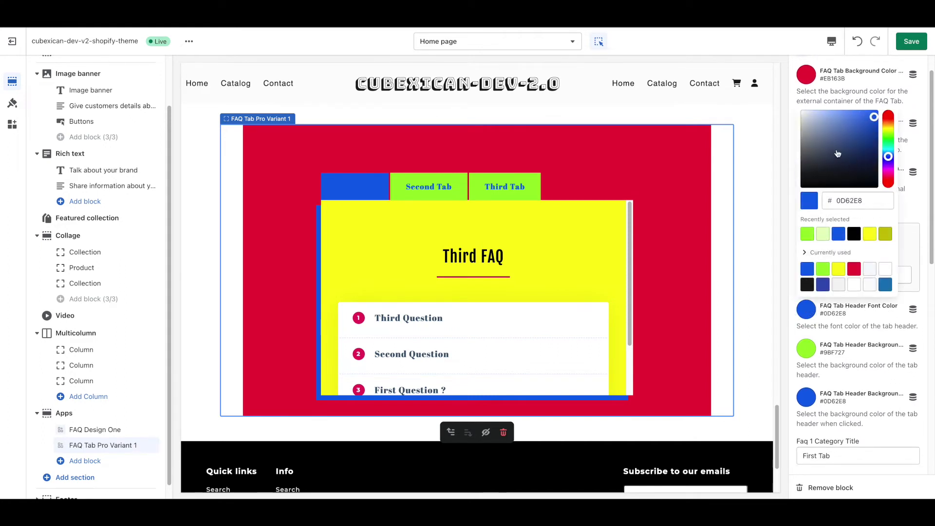
left_click(803, 105)
left_click_drag(803, 105, 799, 101)
left_click(799, 101)
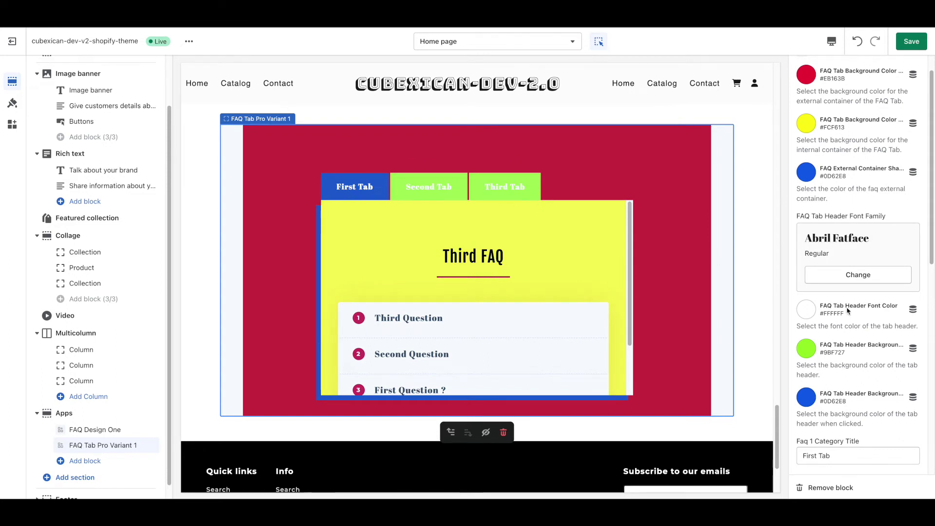
Step: Replace the Faq 1 Category Title with "Third FAQ"
scroll(866, 311, "down", 3)
scroll(873, 317, "down", 1)
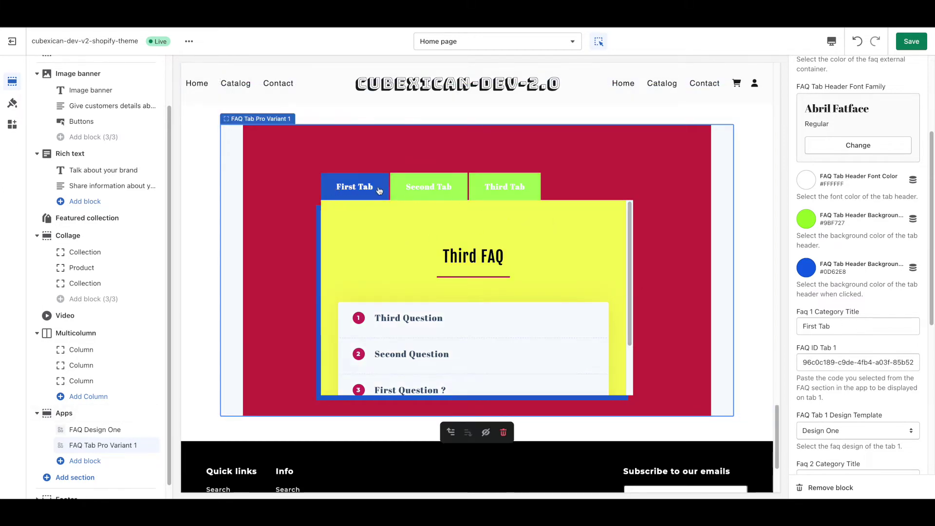
scroll(846, 318, "down", 2)
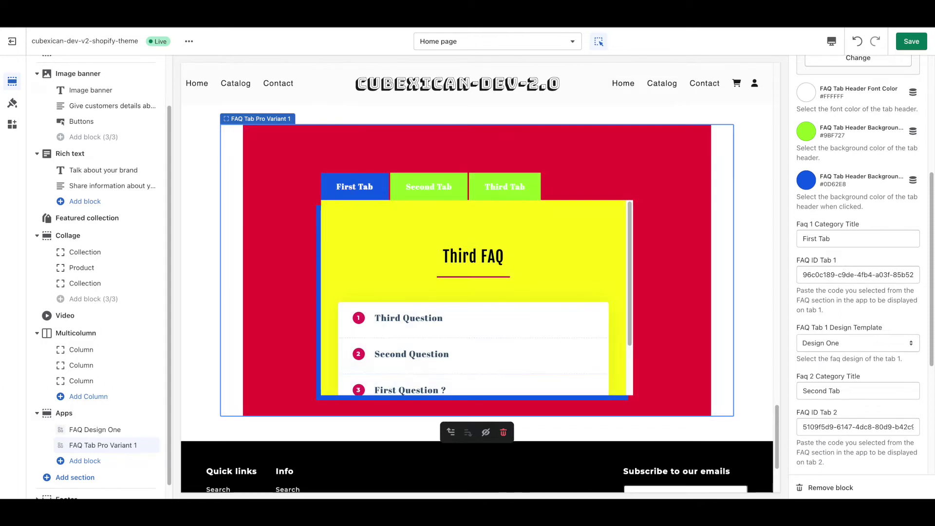
scroll(871, 346, "down", 2)
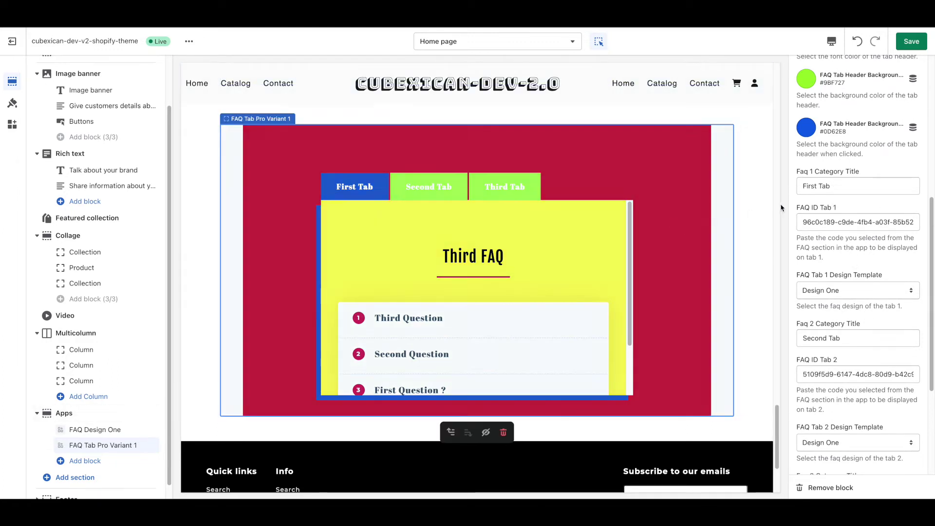
left_click_drag(842, 186, 763, 184)
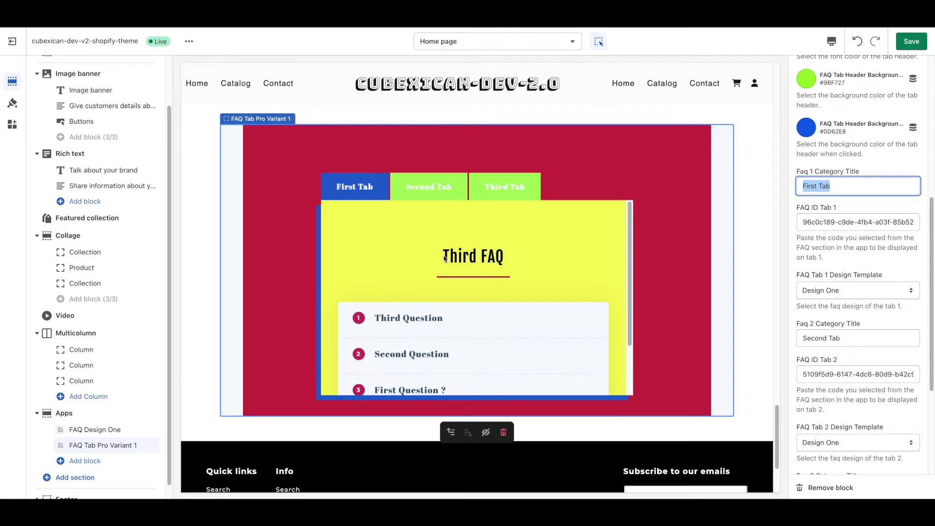
left_click(846, 189)
key("BackSpace")
key("BackSpace")
key("BackSpace")
key("BackSpace")
key("BackSpace")
key("BackSpace")
key("BackSpace")
key("BackSpace")
key("BackSpace")
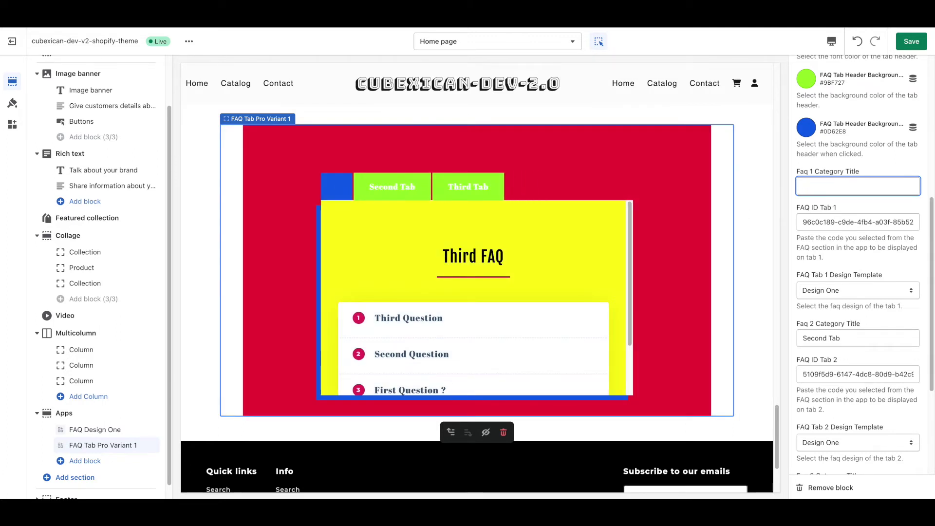
type("Third FAQ")
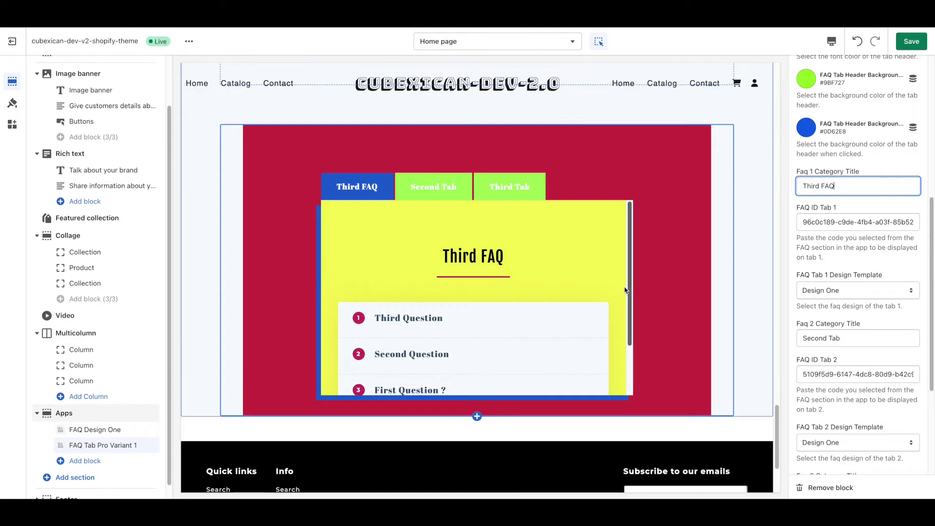
Step: Set the FAQ Tab 1 design template to Design Two and expand its third and second questions in the preview
scroll(589, 289, "down", 1)
scroll(589, 289, "up", 1)
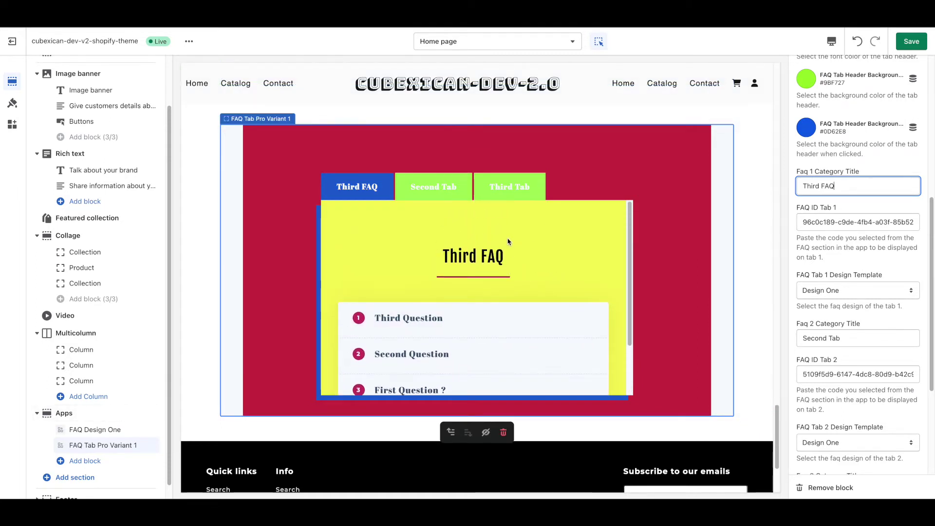
left_click(813, 291)
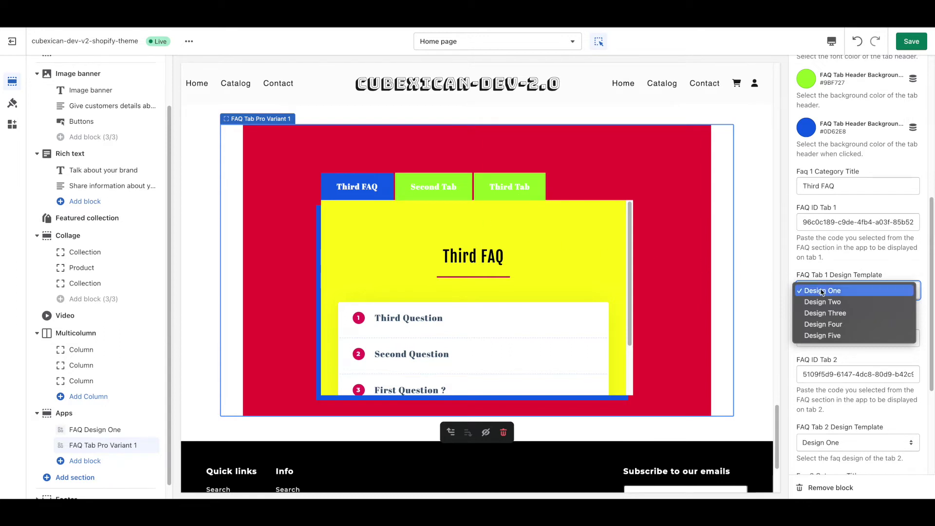
left_click(822, 302)
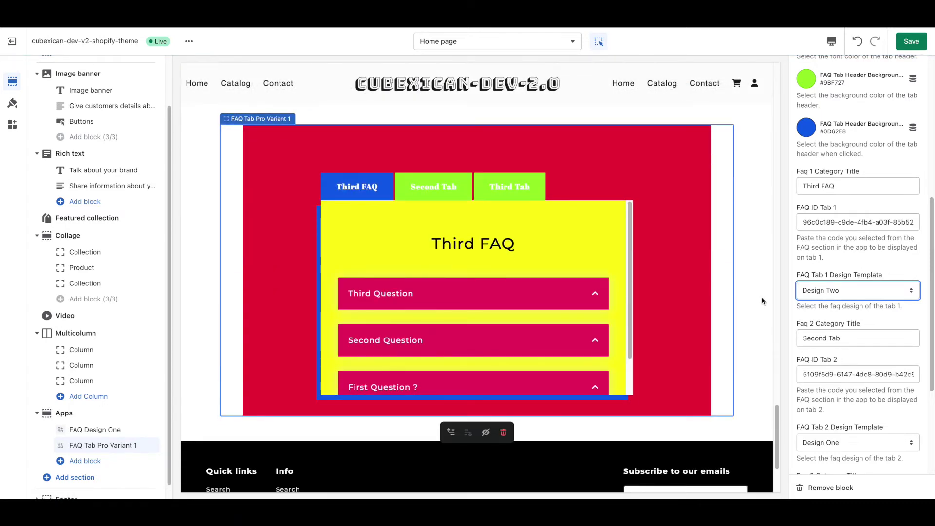
left_click(529, 306)
scroll(528, 306, "down", 4)
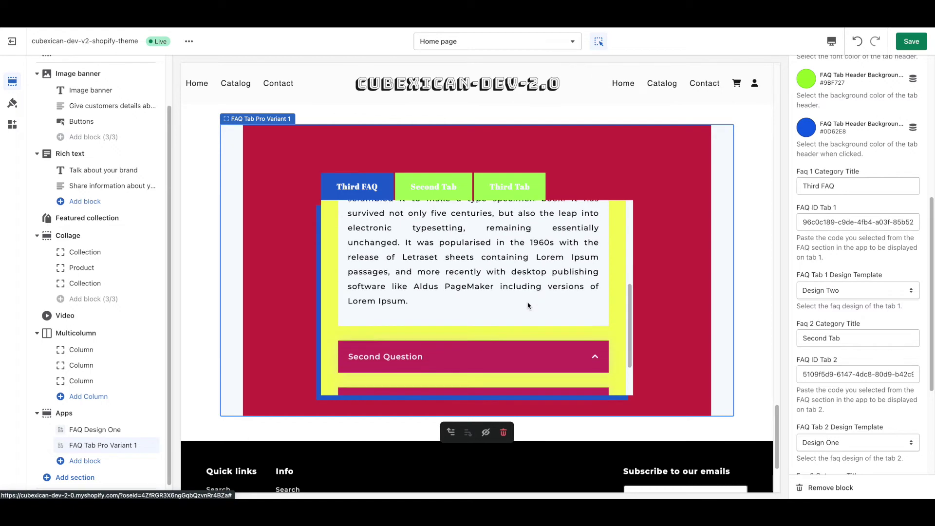
scroll(528, 306, "down", 1)
left_click(521, 297)
scroll(536, 277, "down", 3)
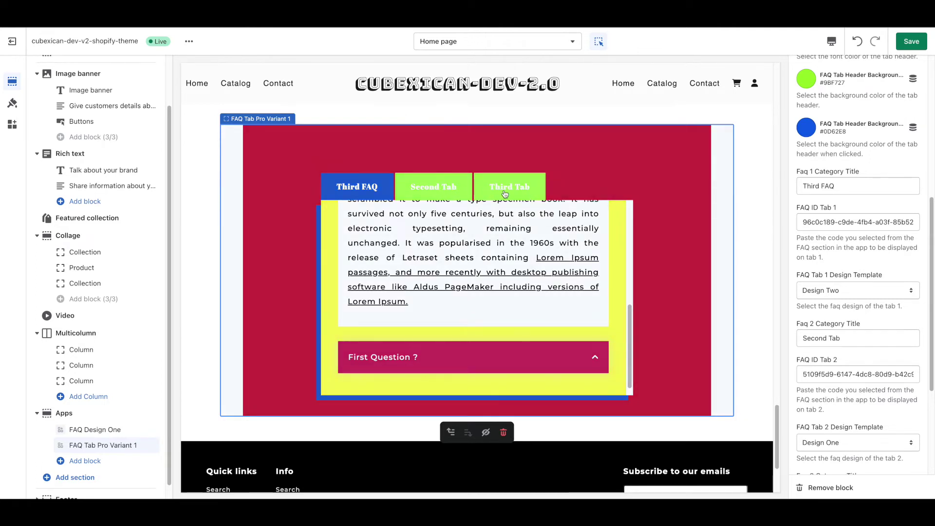
Step: Show the second tab in the preview and replace the Faq 2 Category Title with "My Second FAQ"
left_click(438, 193)
scroll(835, 285, "down", 1)
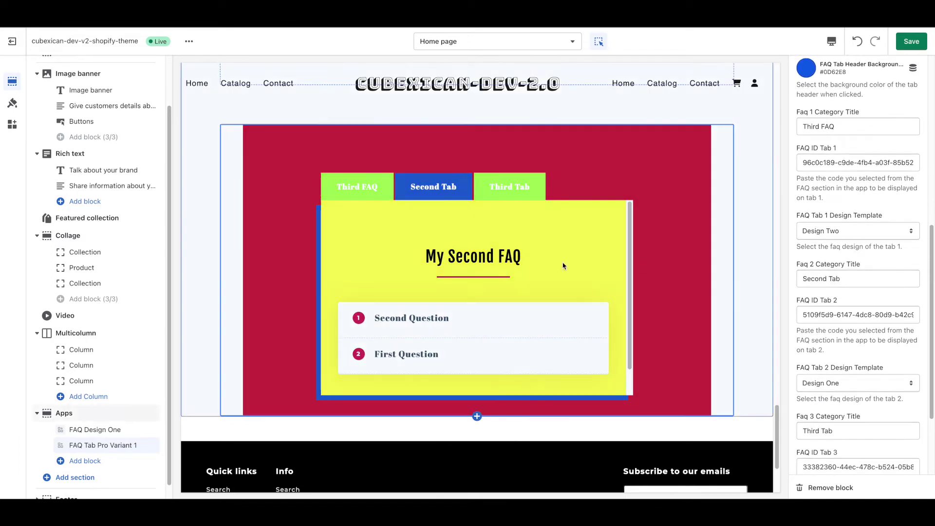
triple_click(830, 285)
key("BackSpace")
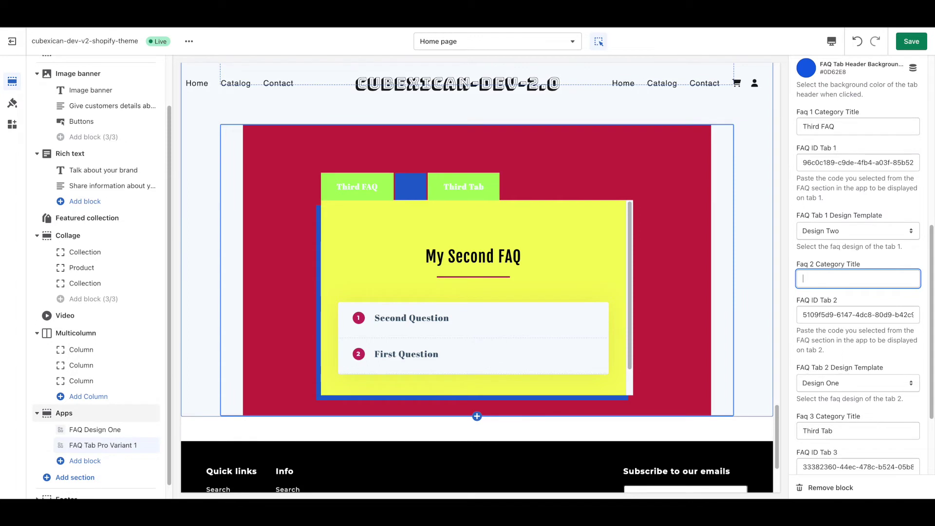
type("My Second FAQ")
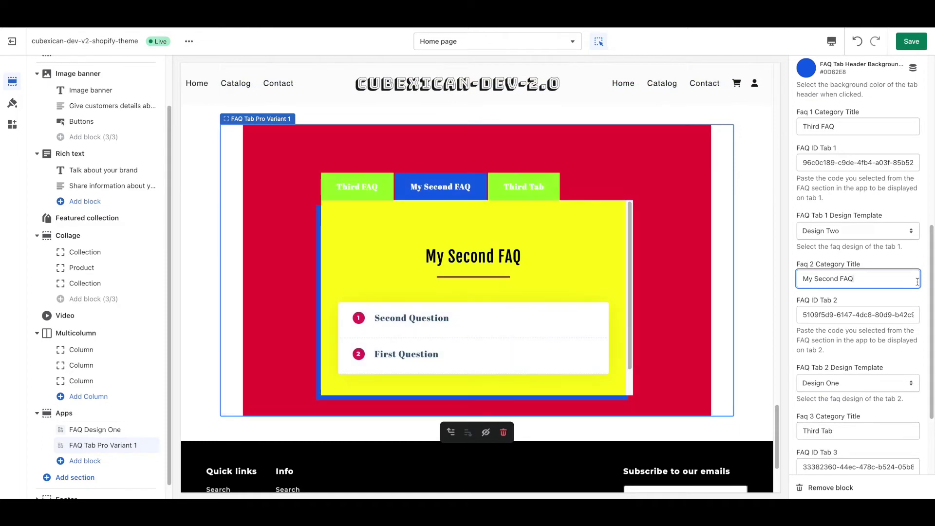
Step: Set the FAQ Tab 2 design template to Design Three and expand both of its questions in the preview
scroll(824, 361, "down", 1)
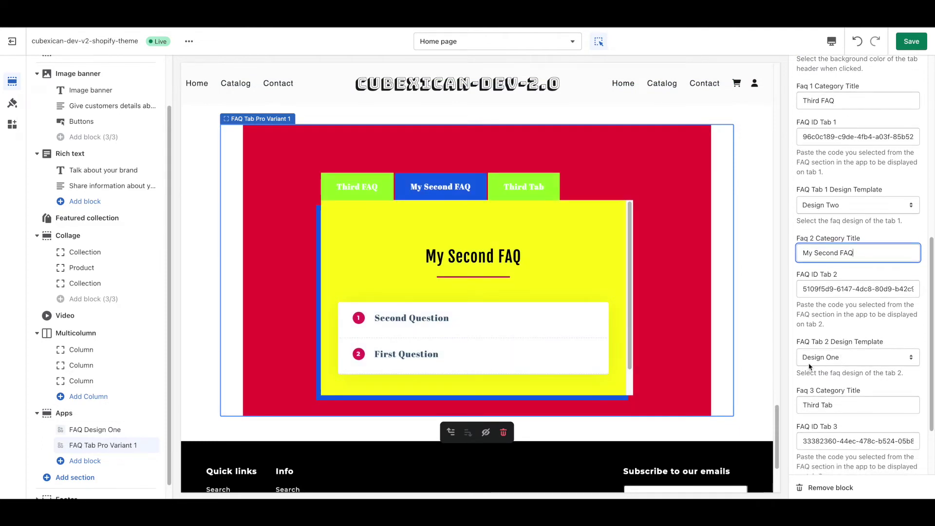
left_click(821, 359)
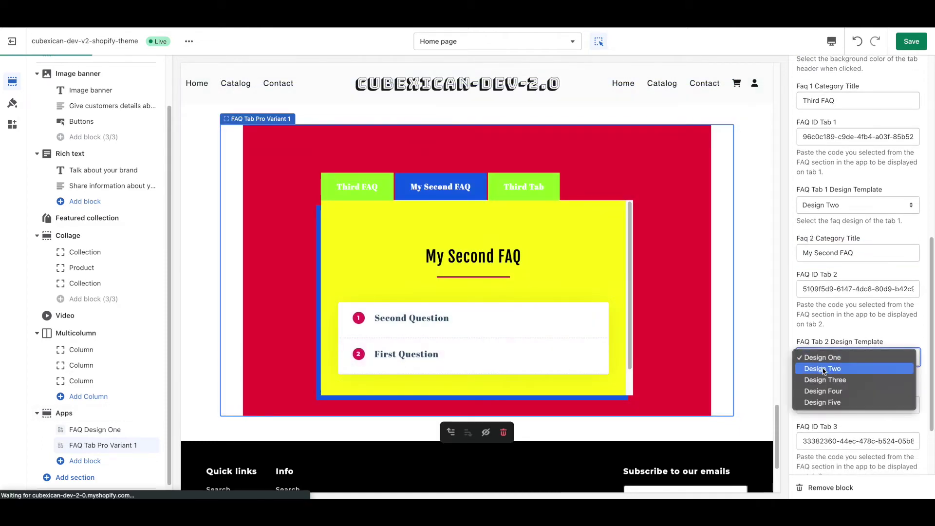
left_click(825, 380)
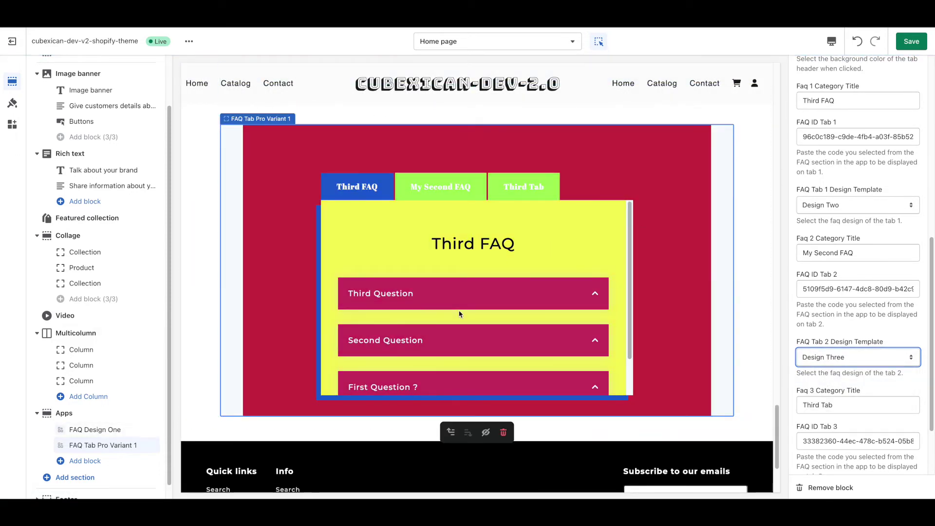
left_click(431, 195)
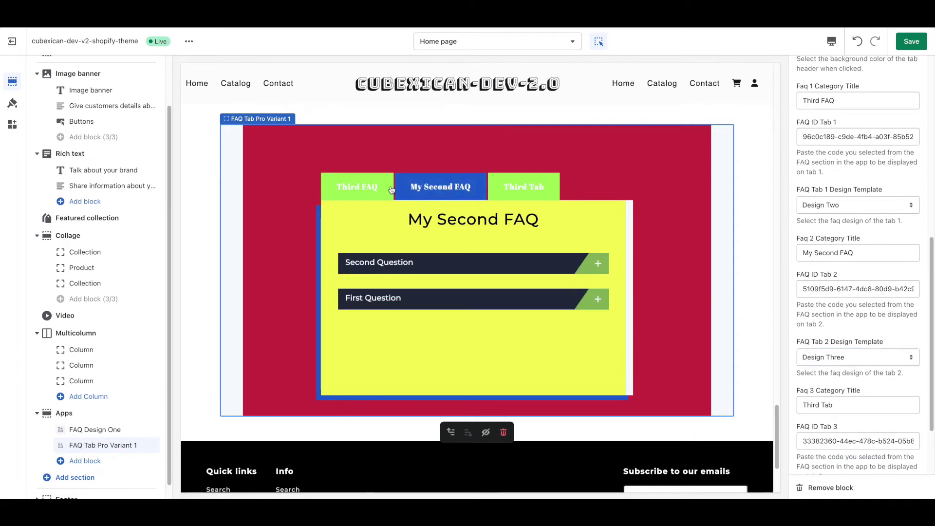
left_click(443, 265)
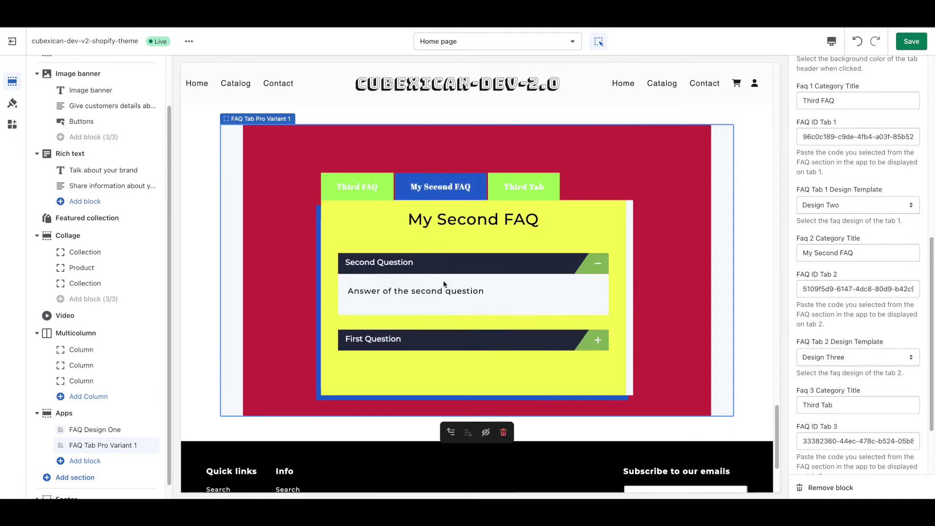
left_click(450, 336)
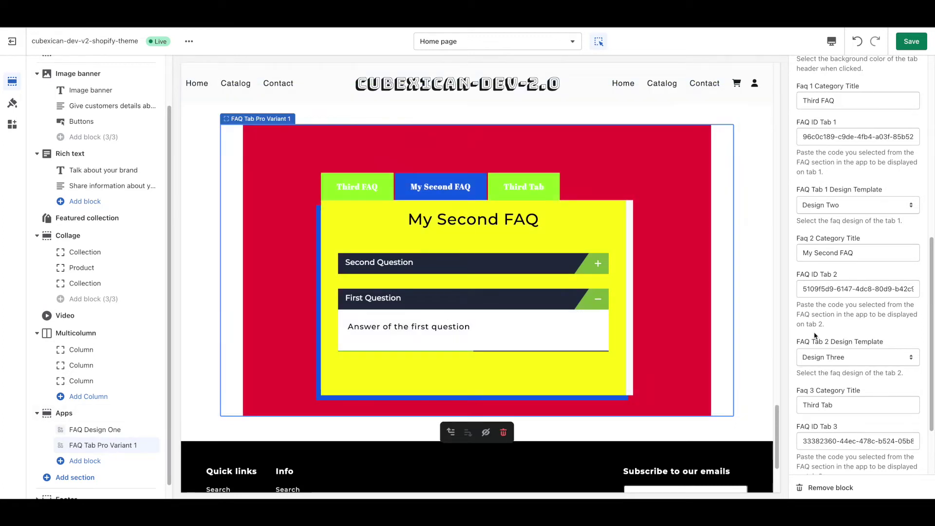
Step: Show the third tab in the preview, compare it with the standalone FAQ above, and expand its first question
scroll(832, 346, "down", 2)
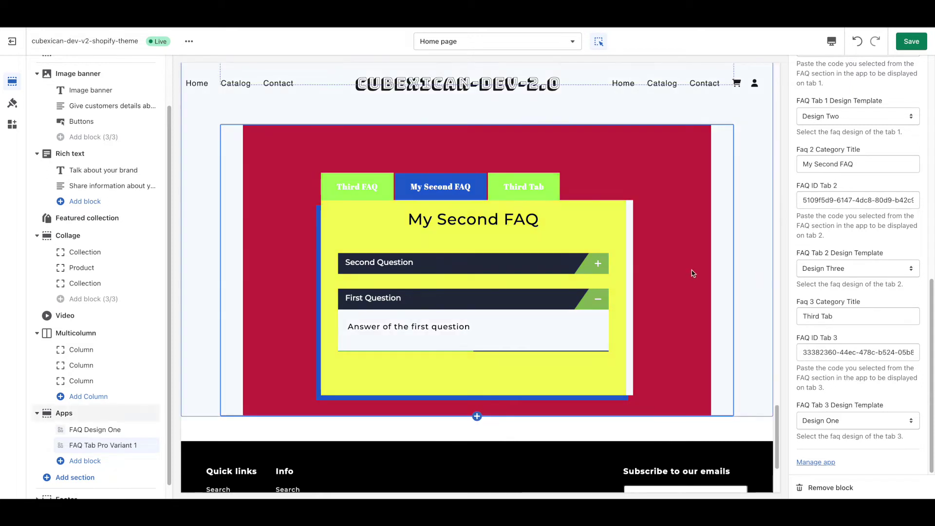
scroll(693, 273, "up", 2)
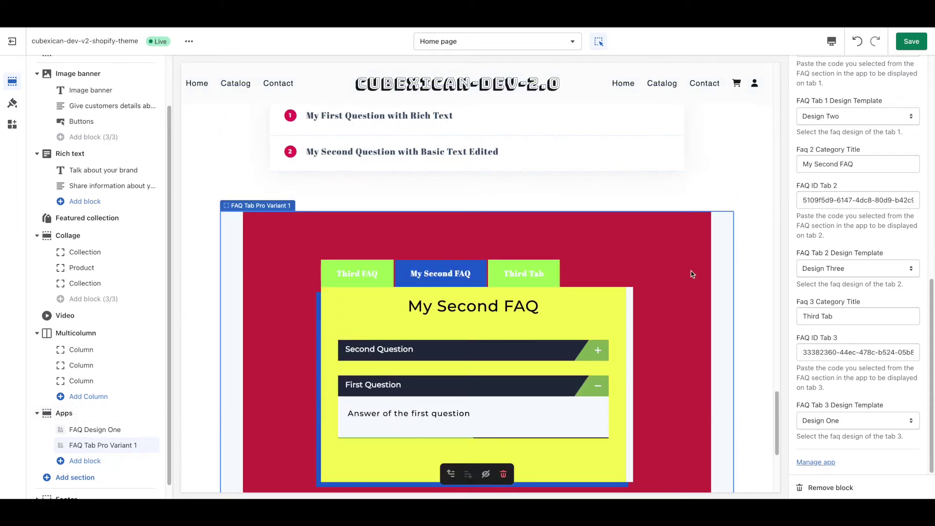
scroll(693, 274, "down", 1)
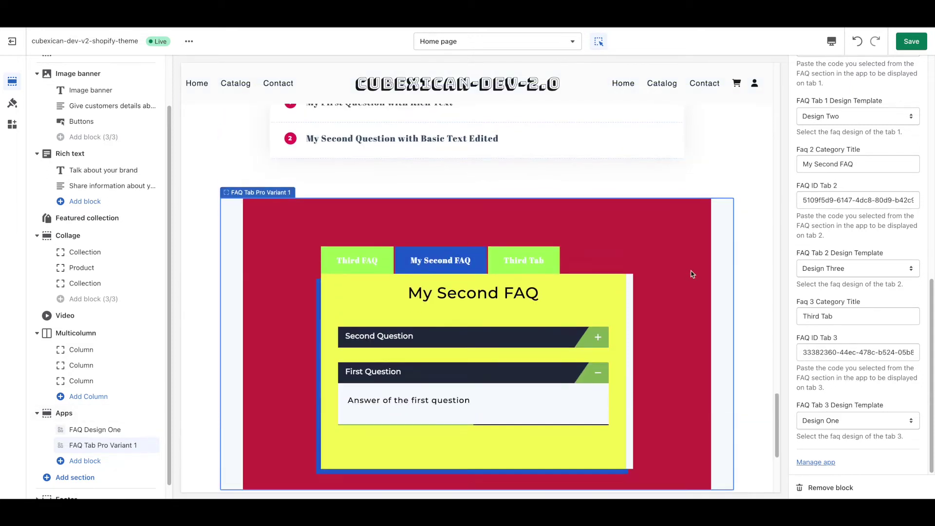
left_click(515, 265)
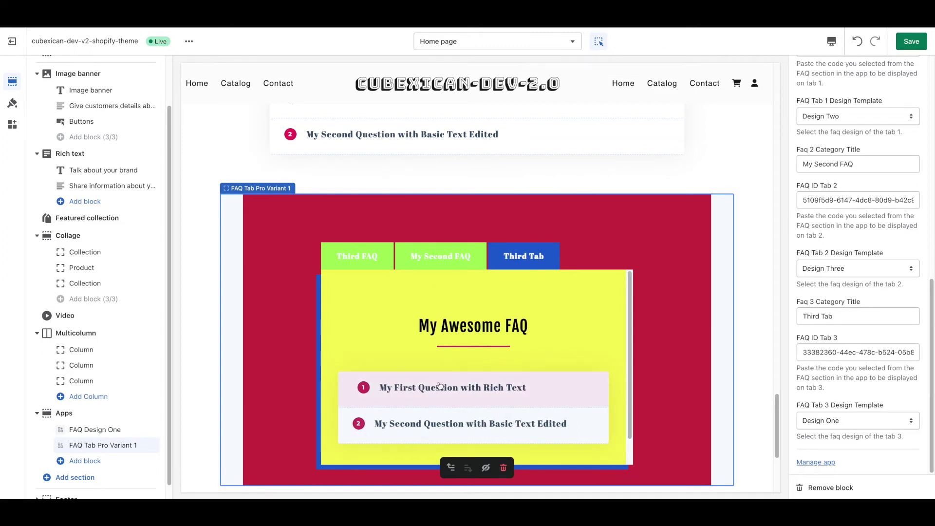
scroll(438, 382, "up", 4)
scroll(395, 292, "down", 1)
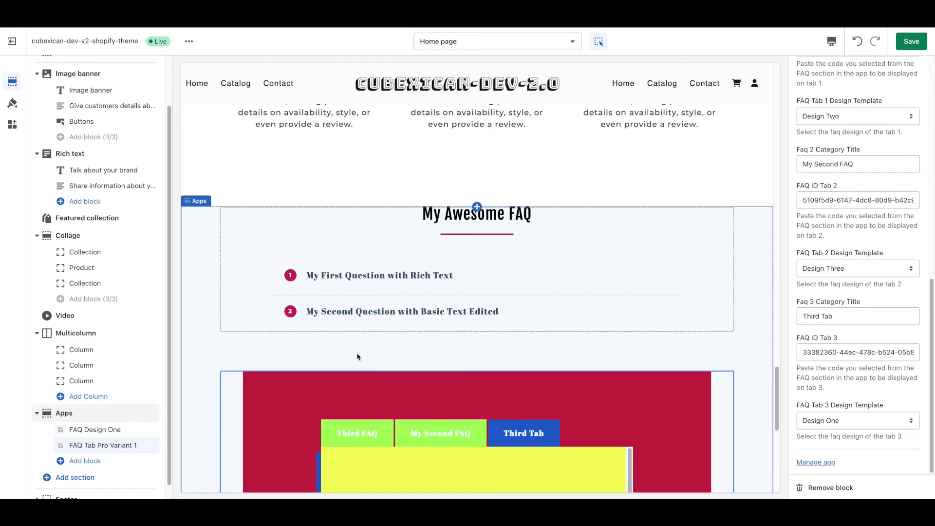
scroll(358, 357, "down", 3)
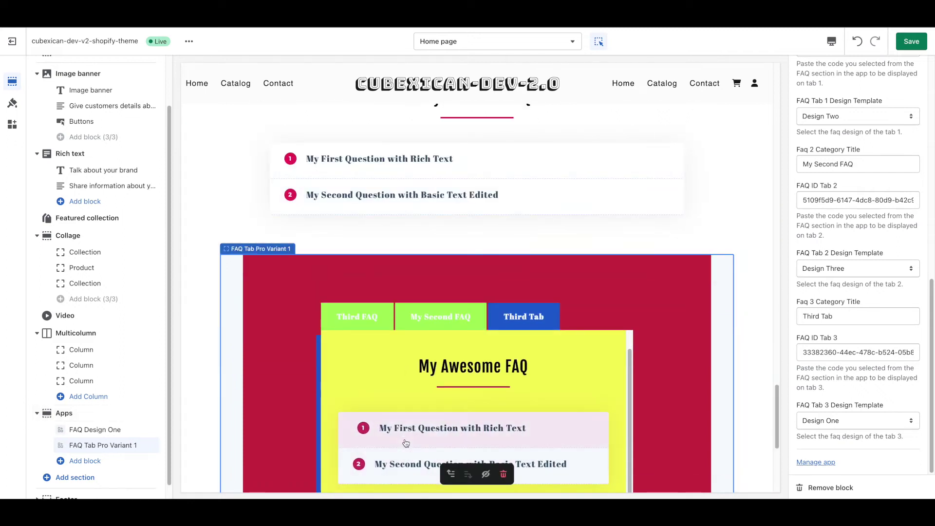
left_click(429, 428)
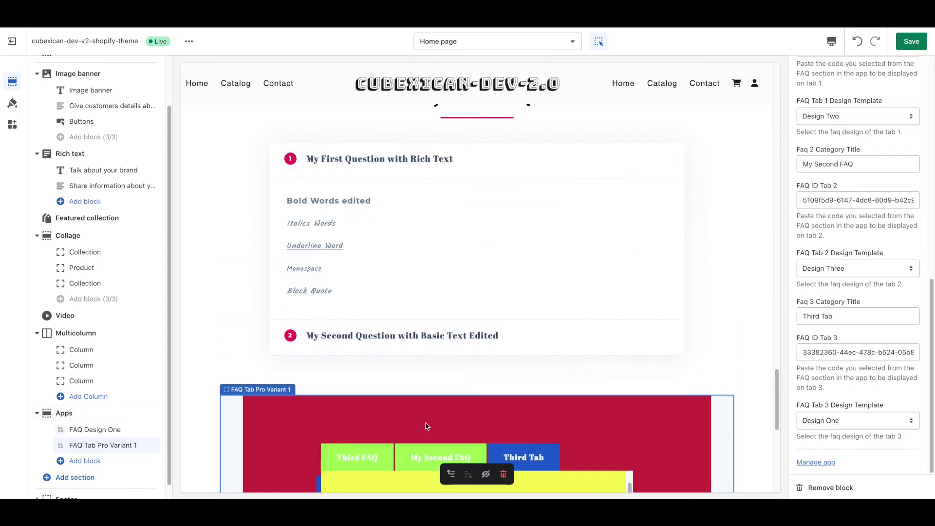
Step: Select the standalone FAQ Design One block and examine its layout and style settings
left_click(423, 273)
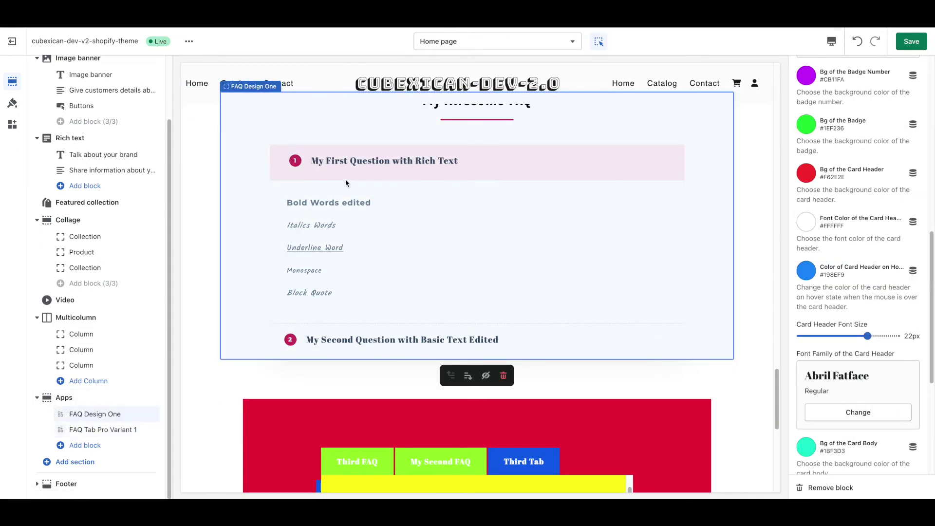
scroll(482, 288, "up", 3)
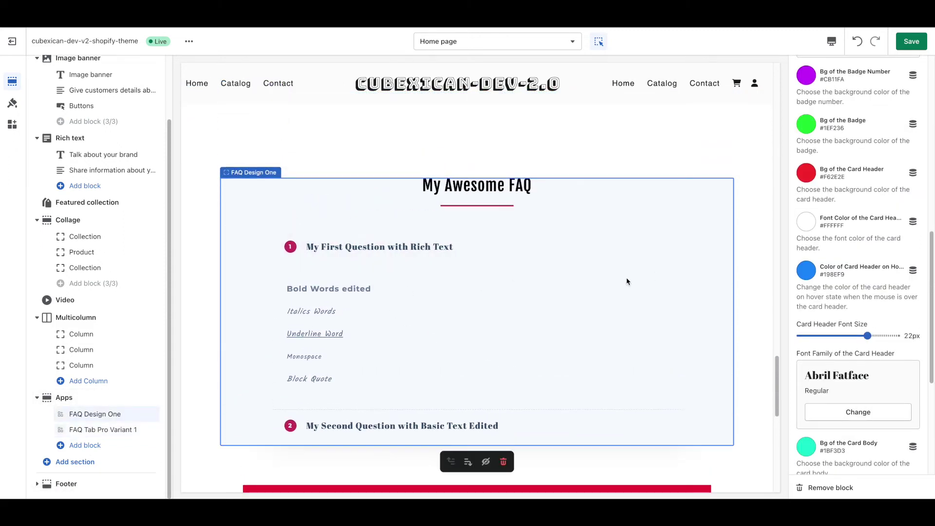
scroll(588, 295, "down", 3)
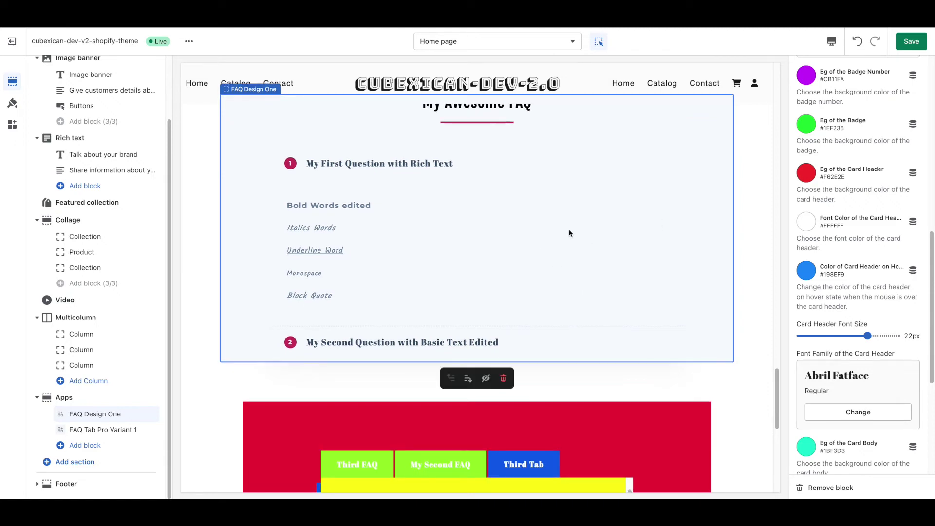
scroll(868, 267, "up", 10)
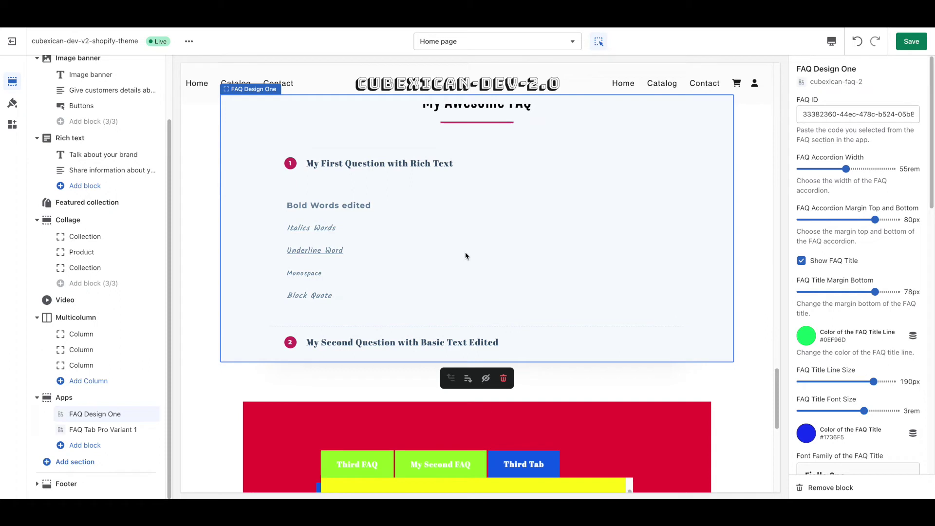
scroll(487, 273, "down", 10)
Step: Return to the FAQ Tab Pro Variant 1 block and save the theme changes
left_click(458, 146)
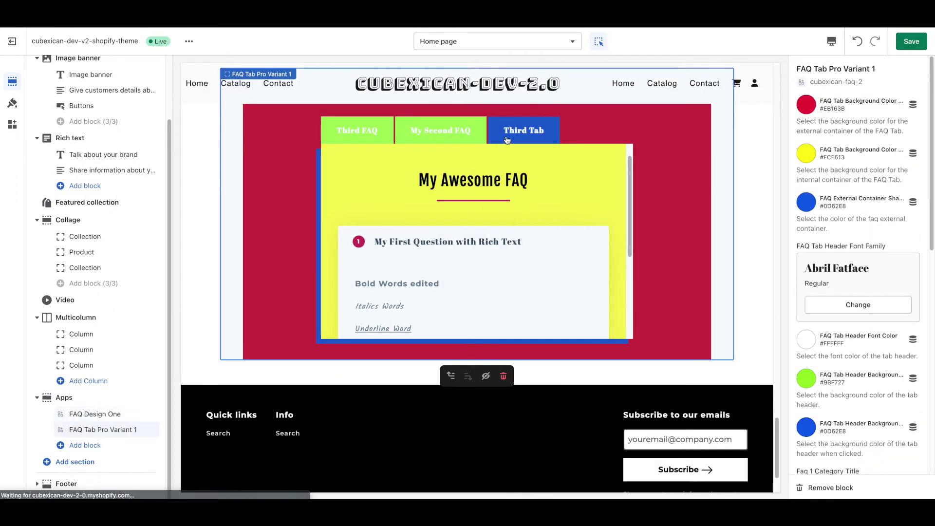
key("ctrl+s")
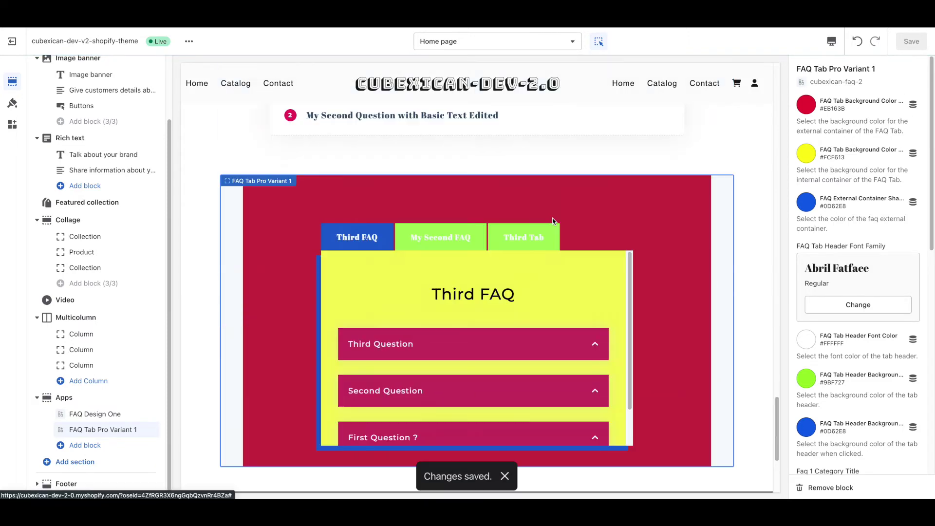
Step: Review the FAQ Design One block's style settings and expand its first question, with the third tab active in the tabbed block
scroll(674, 222, "up", 3)
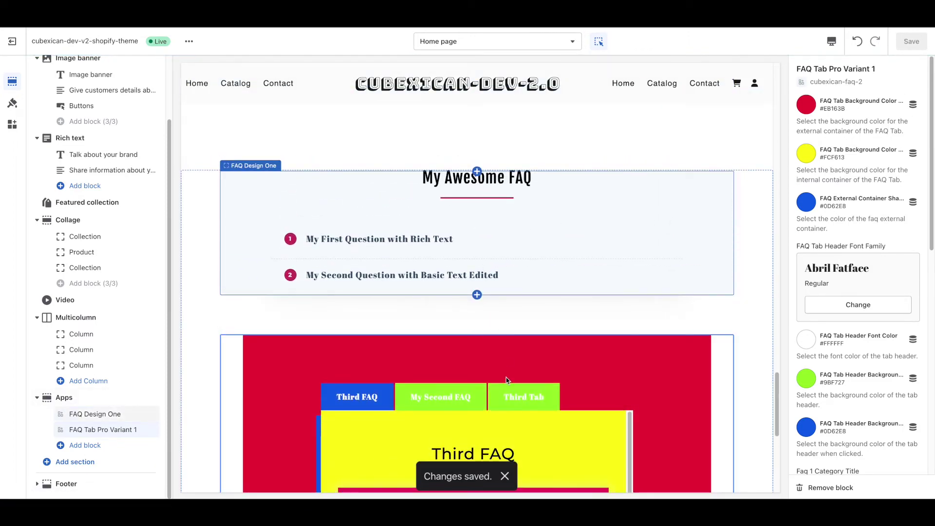
left_click(514, 396)
left_click(408, 262)
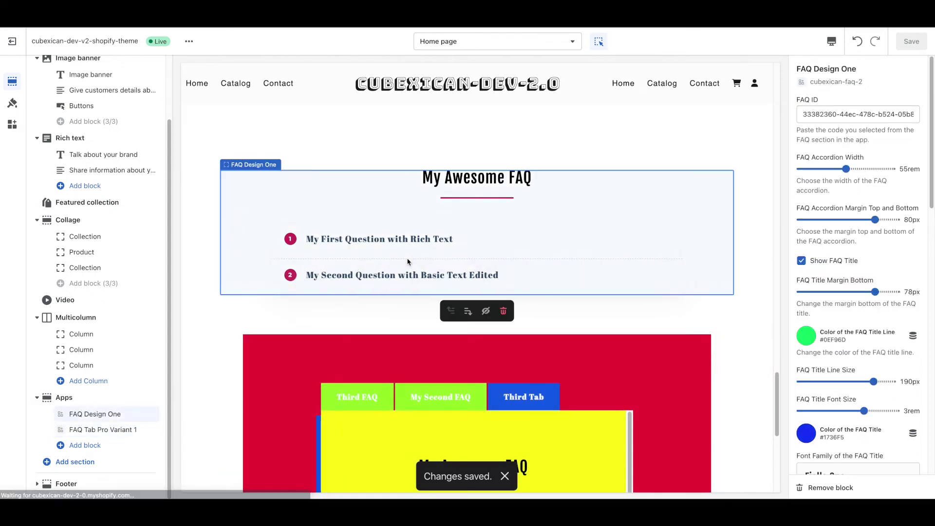
scroll(840, 312, "down", 5)
scroll(840, 312, "down", 7)
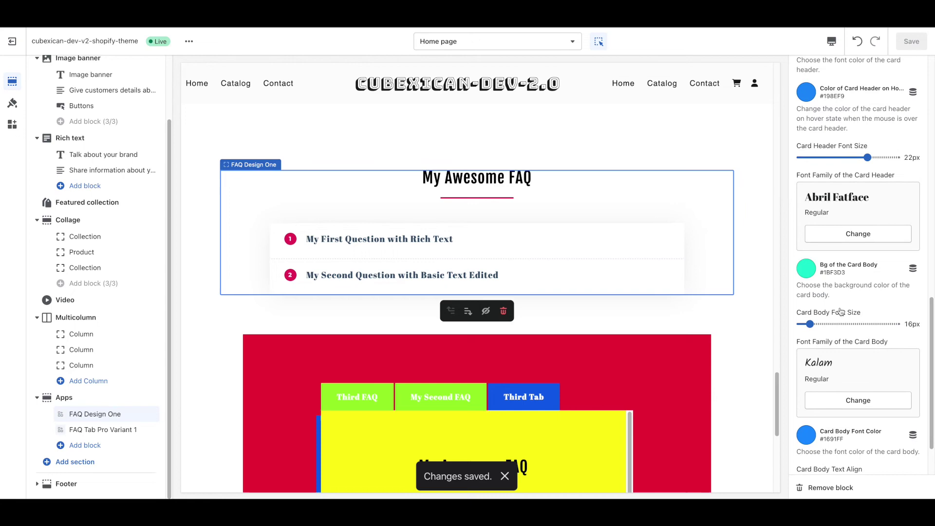
scroll(839, 312, "up", 3)
left_click(506, 275)
left_click(500, 248)
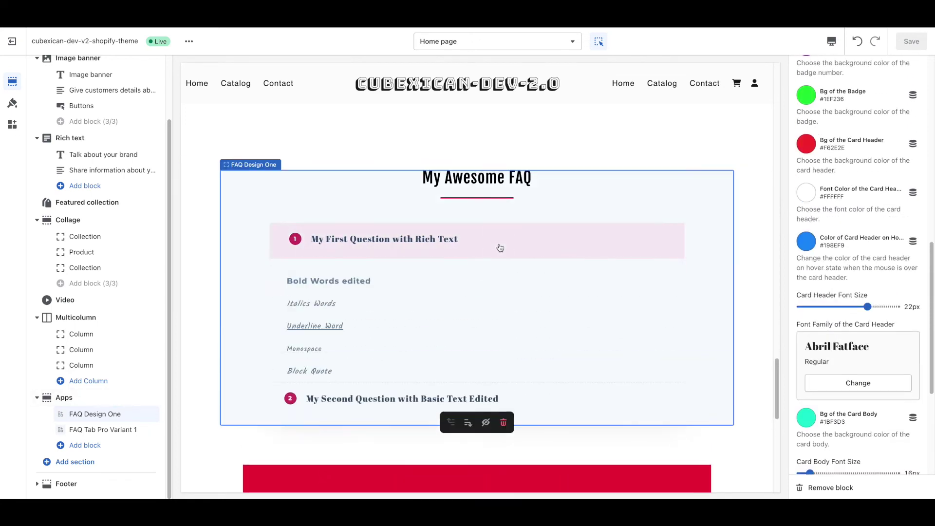
Step: Go through the My Second FAQ, Third FAQ and Third Tab tabs of the tabbed block to examine their designs
scroll(623, 209, "down", 5)
scroll(623, 212, "down", 2)
left_click(440, 237)
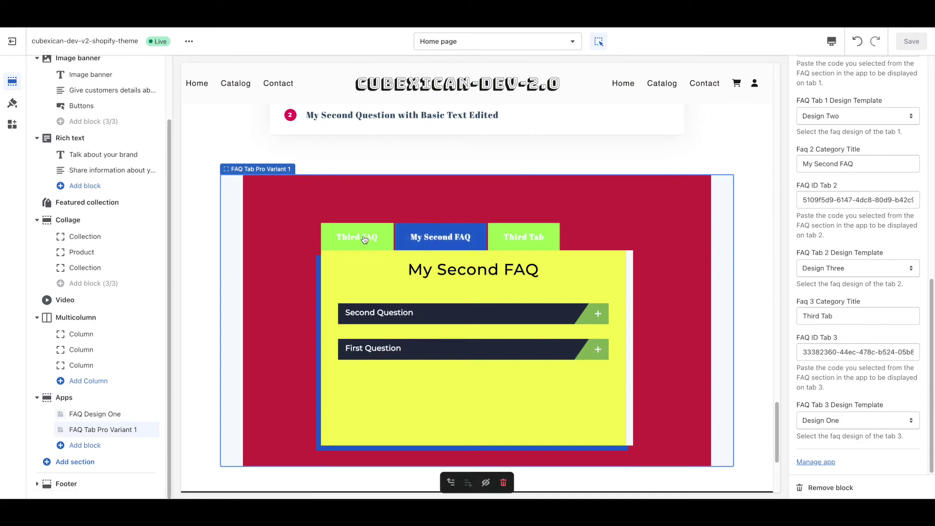
left_click(364, 239)
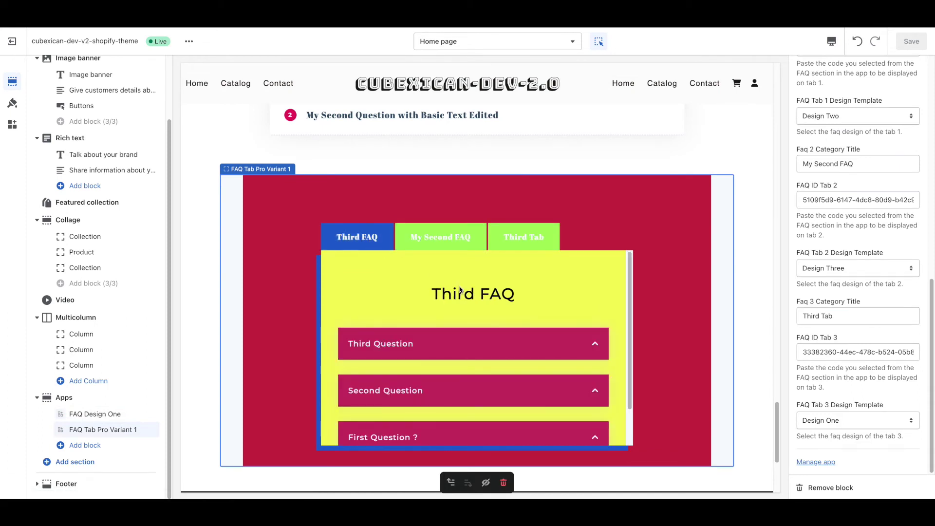
left_click(437, 242)
left_click(506, 240)
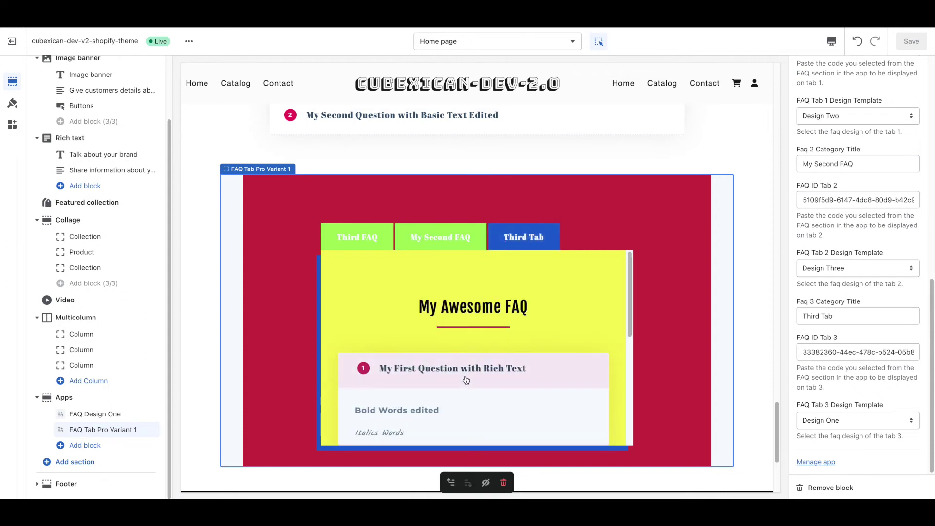
scroll(466, 380, "down", 2)
scroll(467, 380, "up", 2)
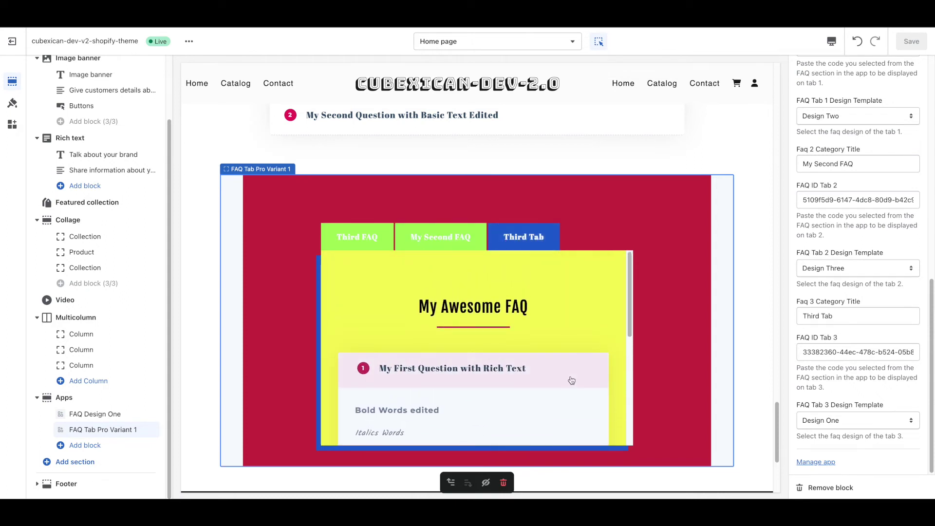
Step: Select the standalone FAQ Design One block and compare its styling with the Third Tab content in the tabbed FAQ block
scroll(571, 380, "up", 8)
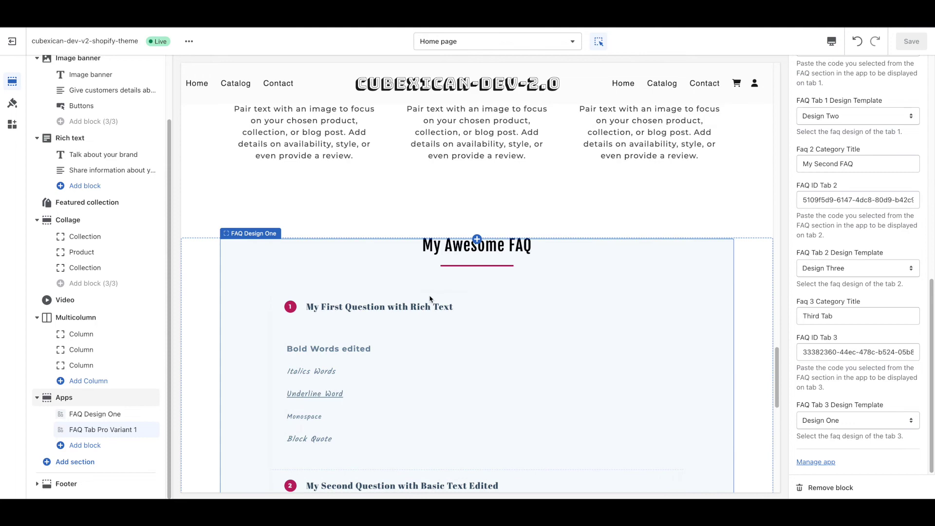
left_click(430, 294)
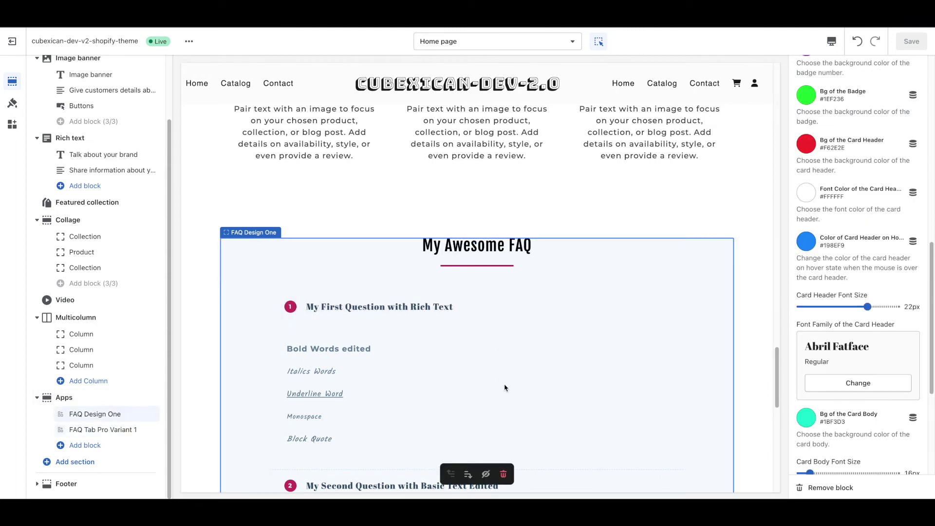
scroll(725, 300, "down", 5)
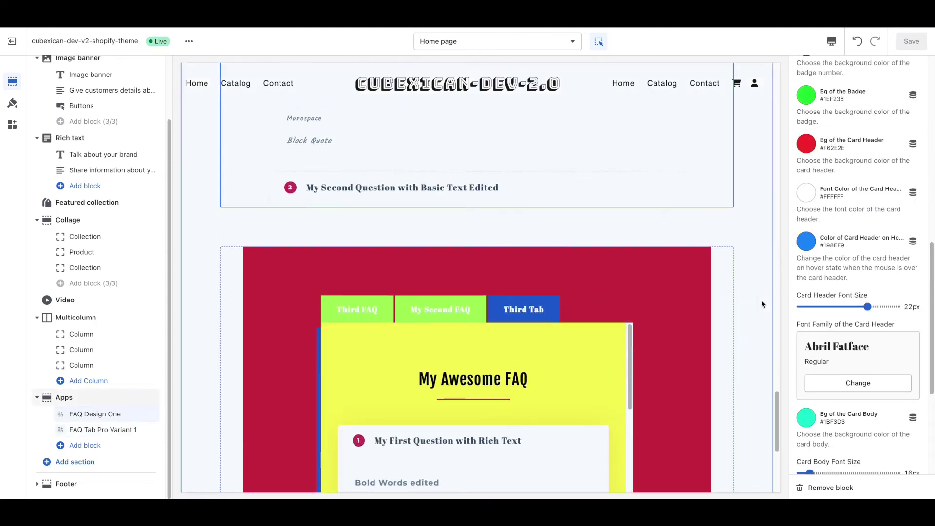
scroll(762, 304, "down", 3)
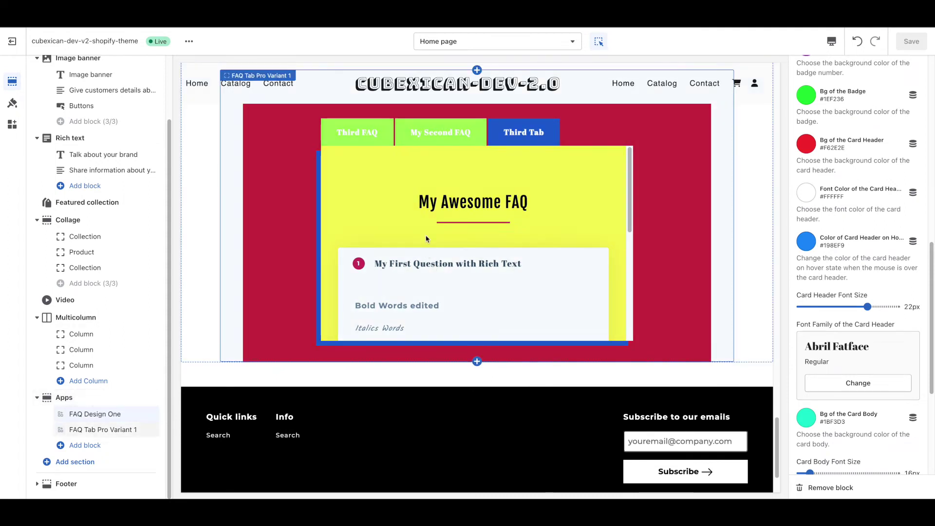
left_click(430, 143)
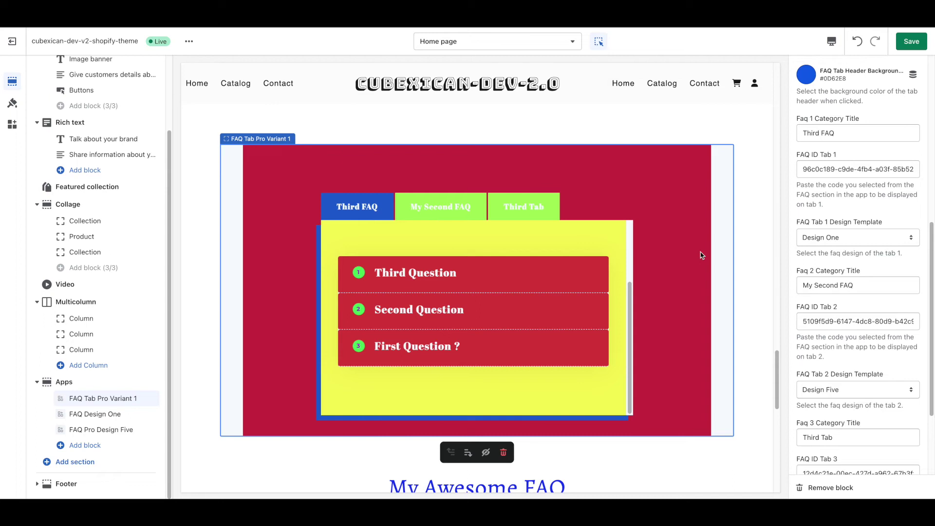
Step: Review the design template options available for tab 2 of the FAQ Tab Pro Variant 1 block
scroll(845, 248, "down", 5)
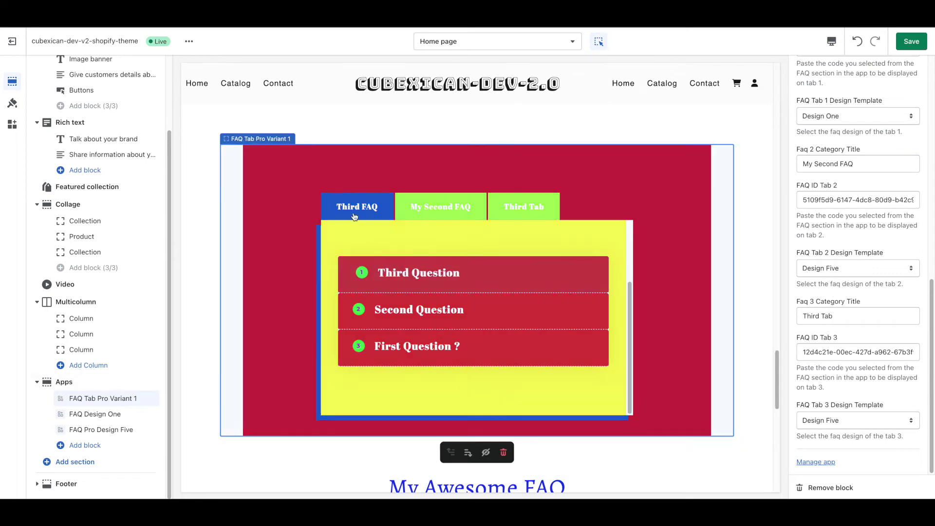
left_click(821, 272)
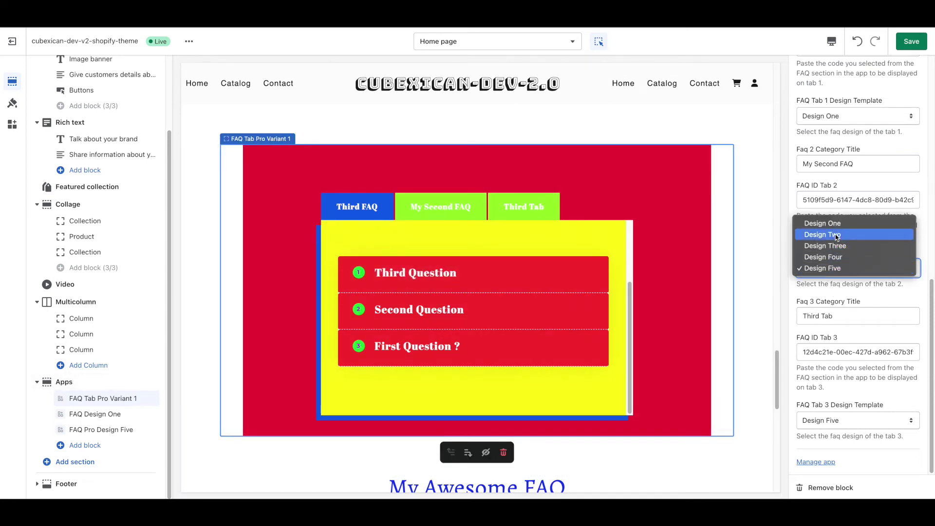
left_click(880, 297)
Step: Examine the standalone FAQ Design One and FAQ Pro Design Five blocks and their order beneath the tabbed FAQ block
scroll(711, 293, "down", 4)
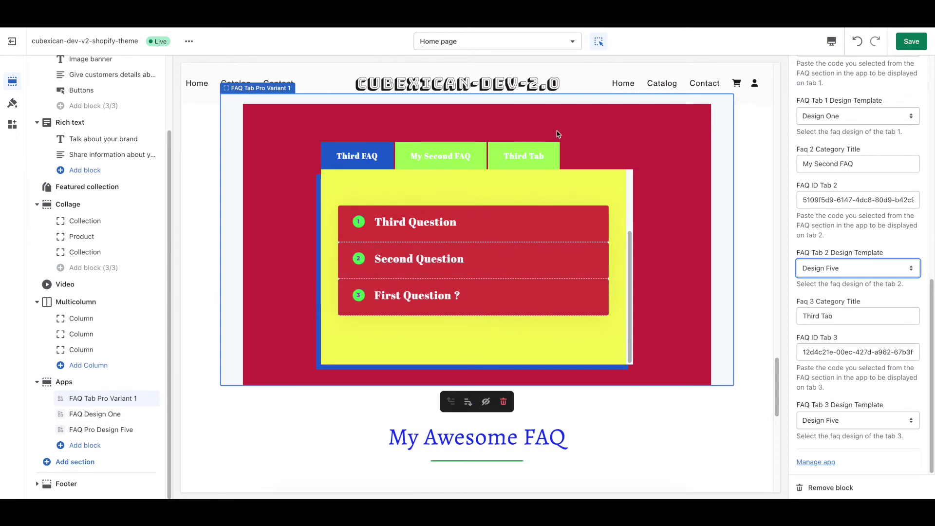
scroll(552, 331, "down", 1)
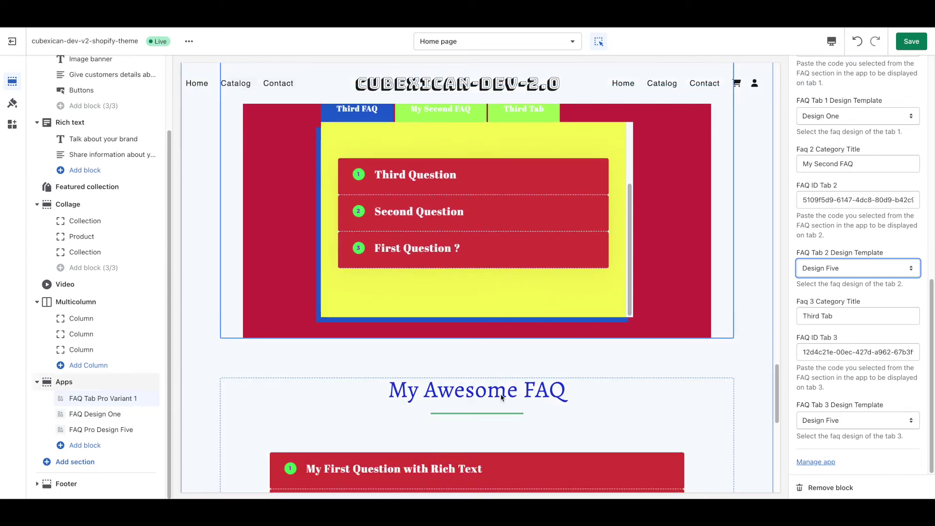
scroll(501, 397, "down", 4)
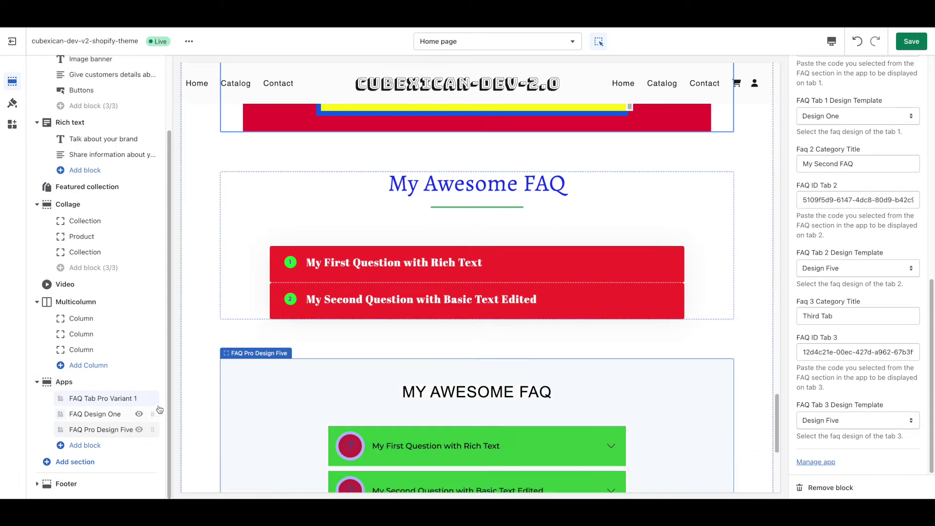
scroll(328, 298, "up", 4)
scroll(335, 290, "up", 3)
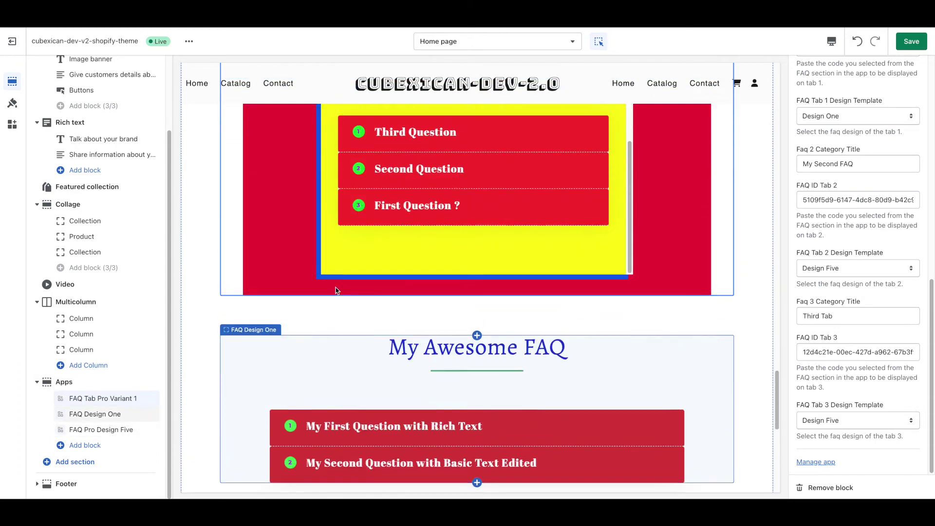
scroll(346, 265, "up", 3)
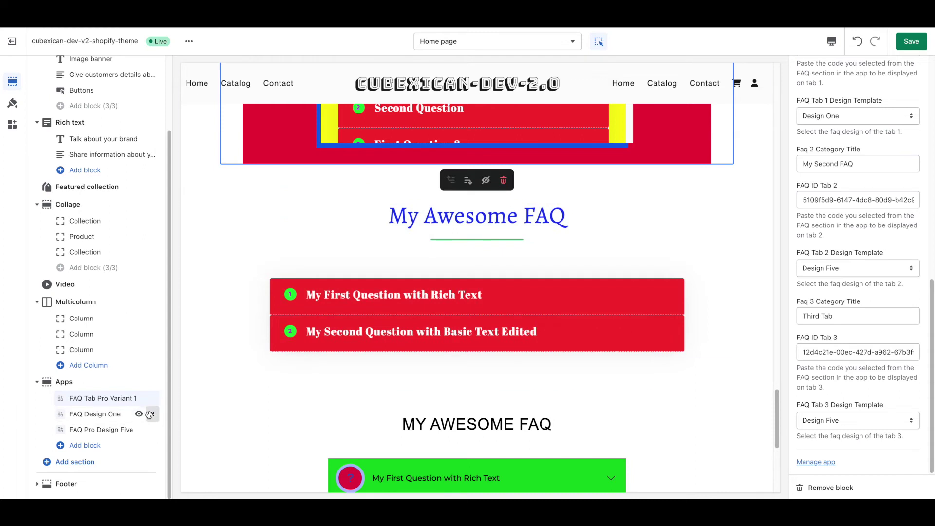
Step: Move the FAQ Design One block above FAQ Tab Pro Variant 1 and expand its questions to check the styling
left_click_drag(152, 413, 150, 398)
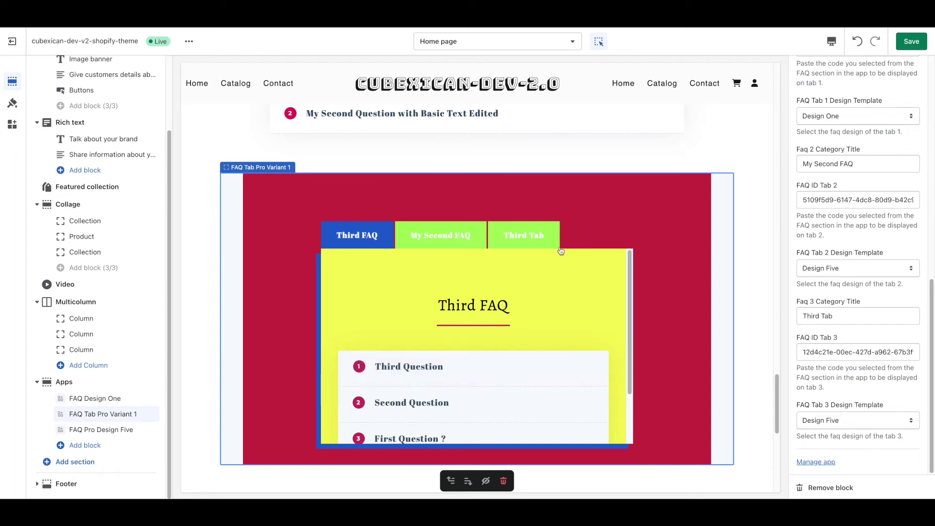
scroll(535, 316, "up", 1)
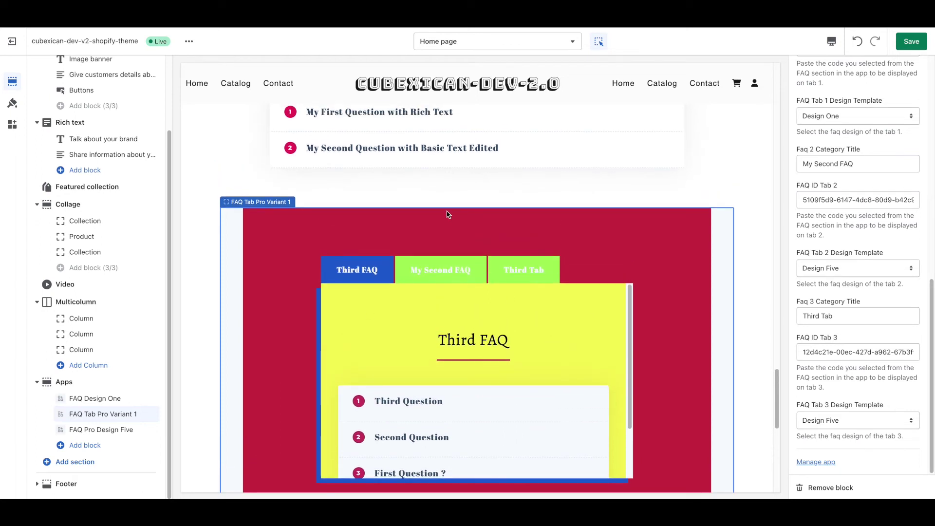
scroll(403, 145, "up", 1)
left_click(402, 146)
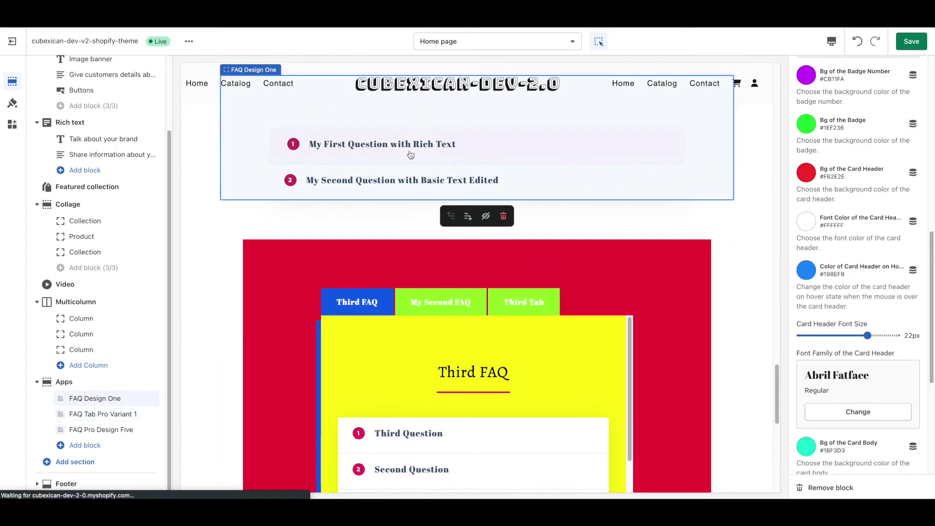
left_click(406, 147)
left_click(401, 314)
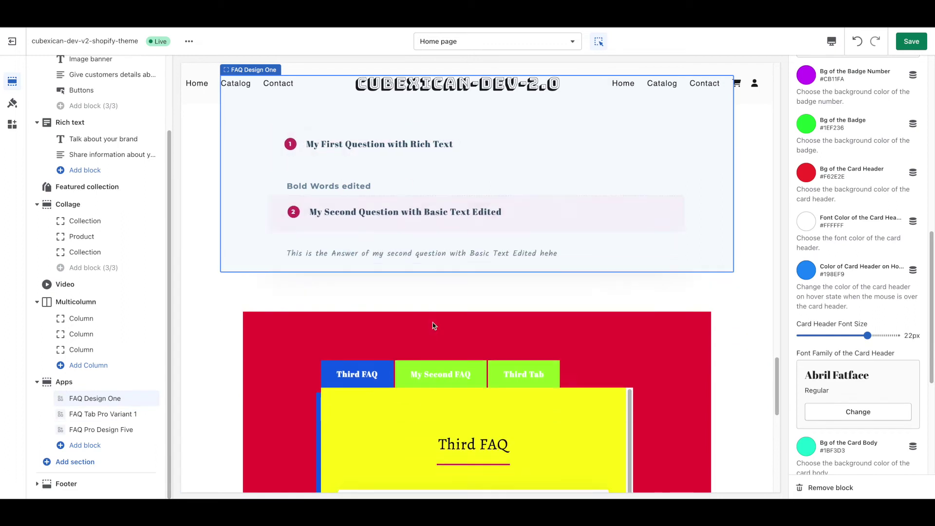
scroll(417, 383, "down", 2)
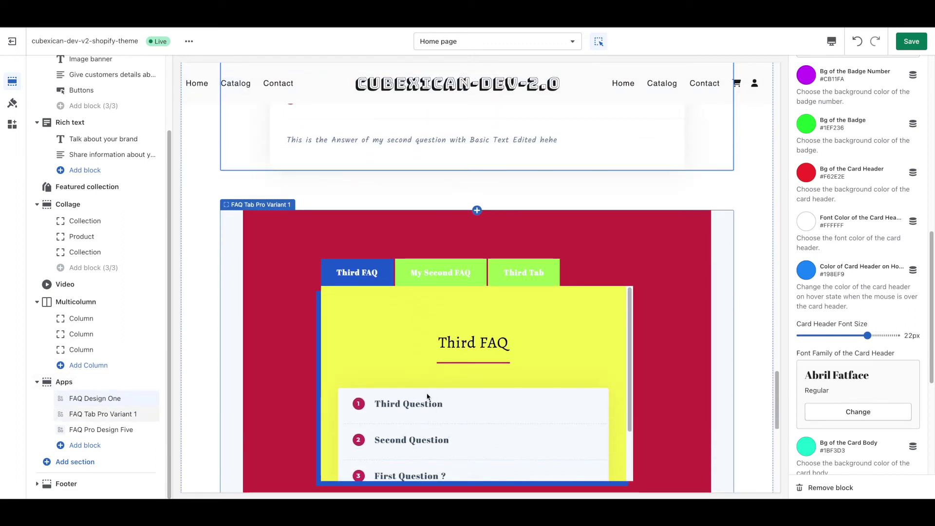
Step: Select the tabbed FAQ block and move FAQ Design One back below FAQ Tab Pro Variant 1 in the Apps section
left_click(539, 348)
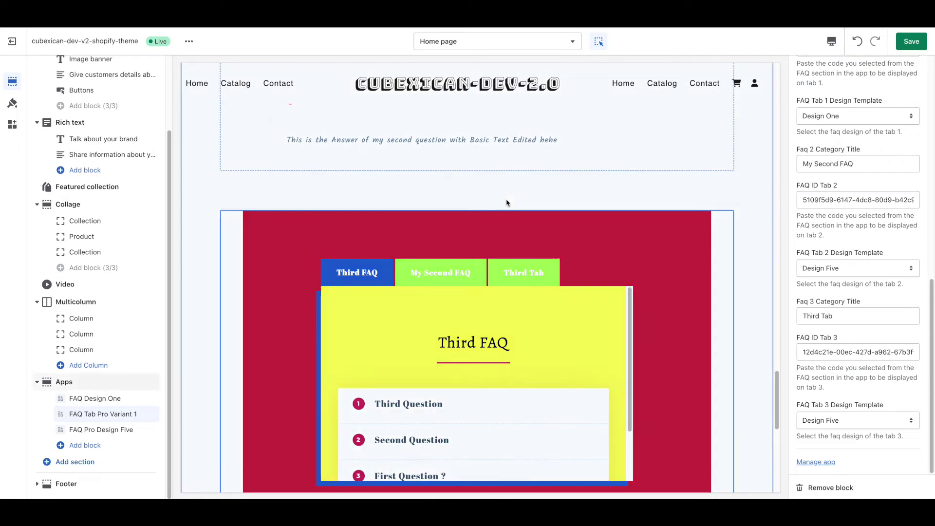
scroll(519, 247, "up", 1)
scroll(519, 246, "up", 1)
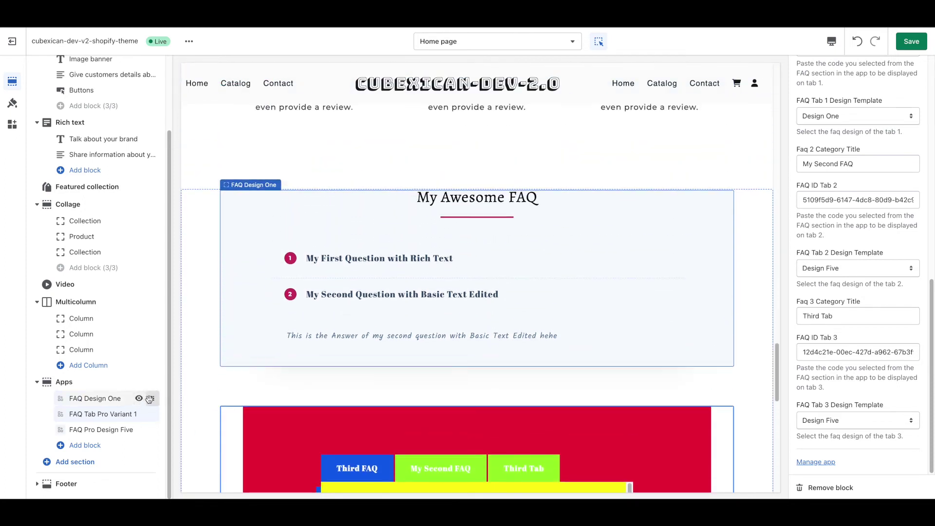
left_click_drag(150, 399, 150, 414)
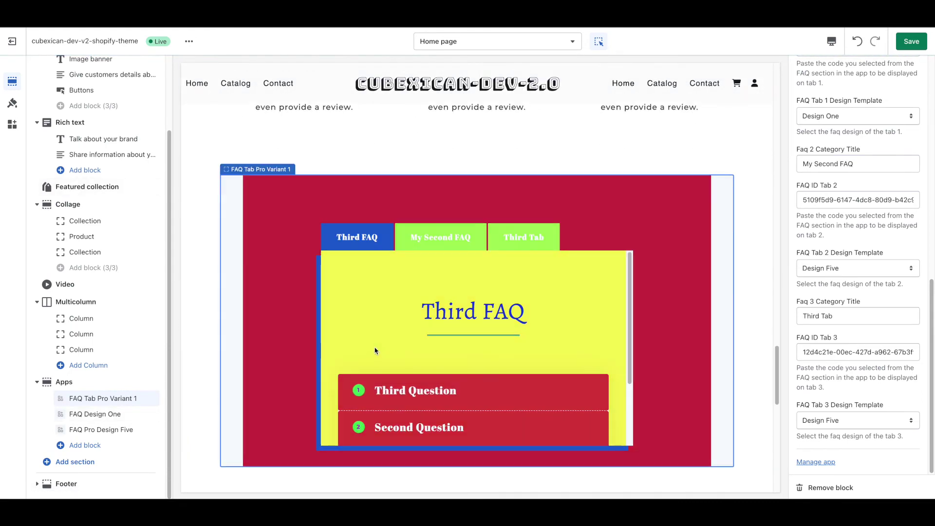
Step: Expand the Third Question, Second Question and First Question in the Third FAQ tab to examine their answer styling
scroll(421, 304, "down", 3)
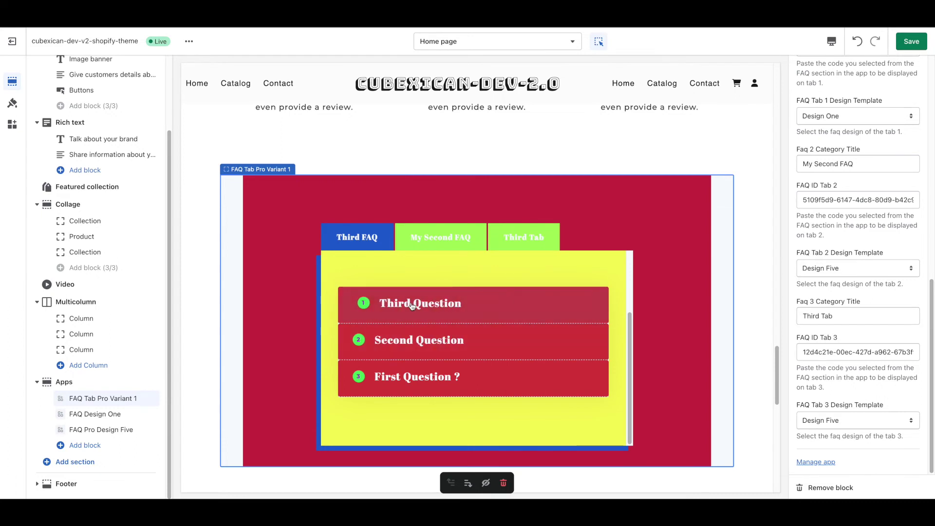
left_click(419, 303)
scroll(412, 354, "down", 5)
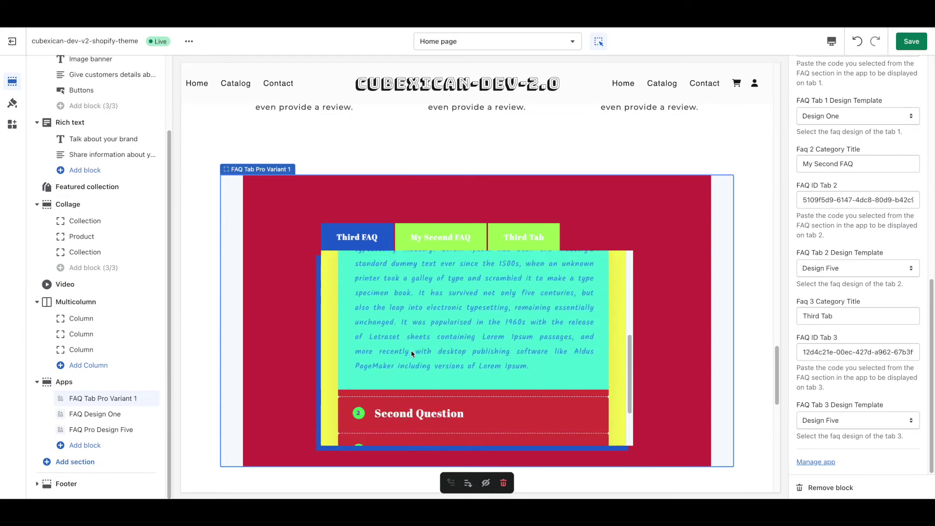
left_click(416, 346)
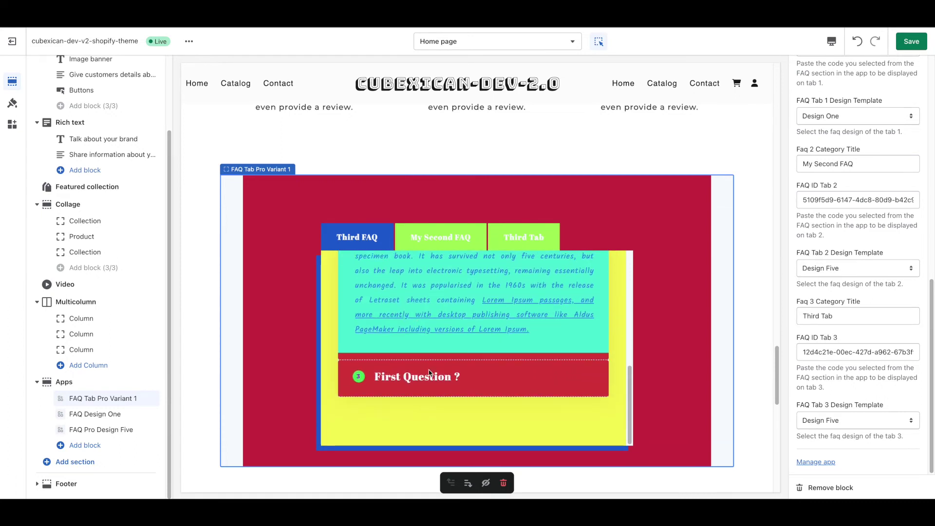
left_click(470, 370)
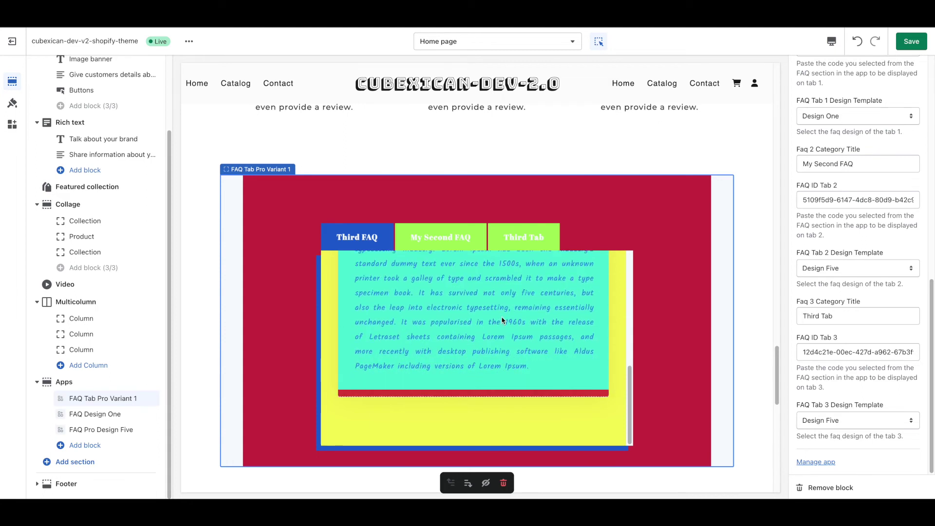
Step: Check the questions in the Third FAQ tab once more and save the theme changes
scroll(497, 322, "up", 5)
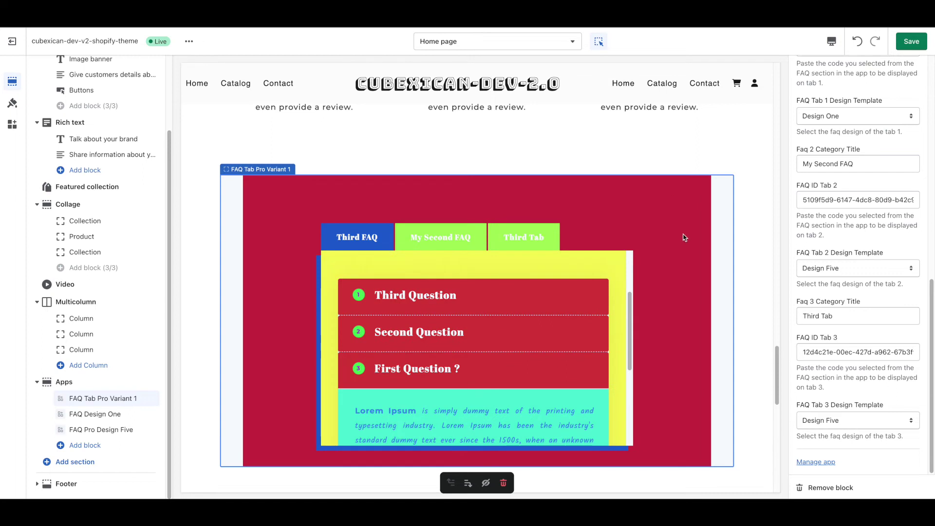
scroll(684, 237, "down", 1)
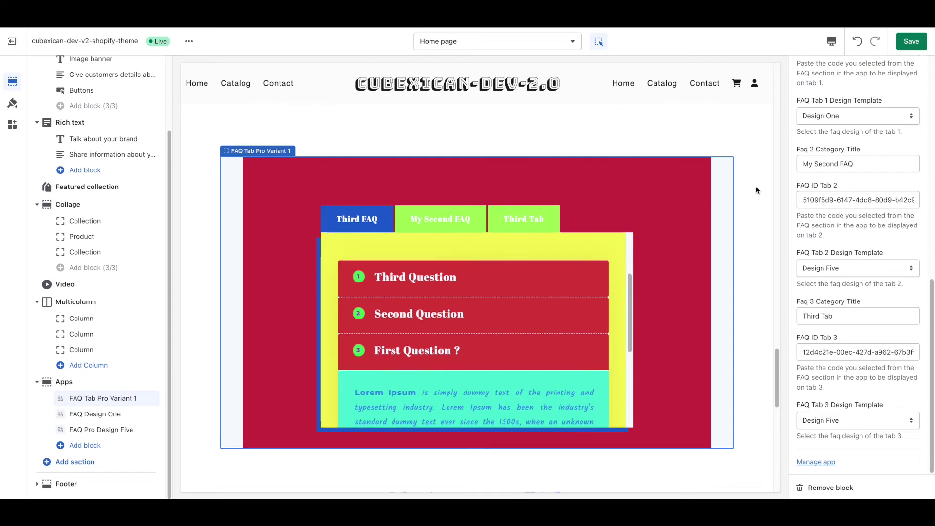
left_click(911, 41)
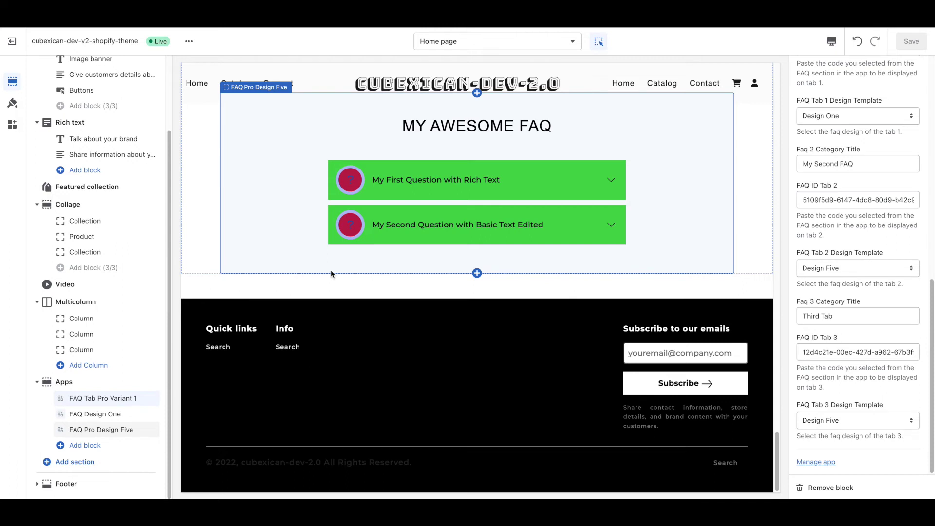
Step: Enable the Seo Booster Pro app embed for the theme and expand its SEO Optimization settings
left_click(12, 126)
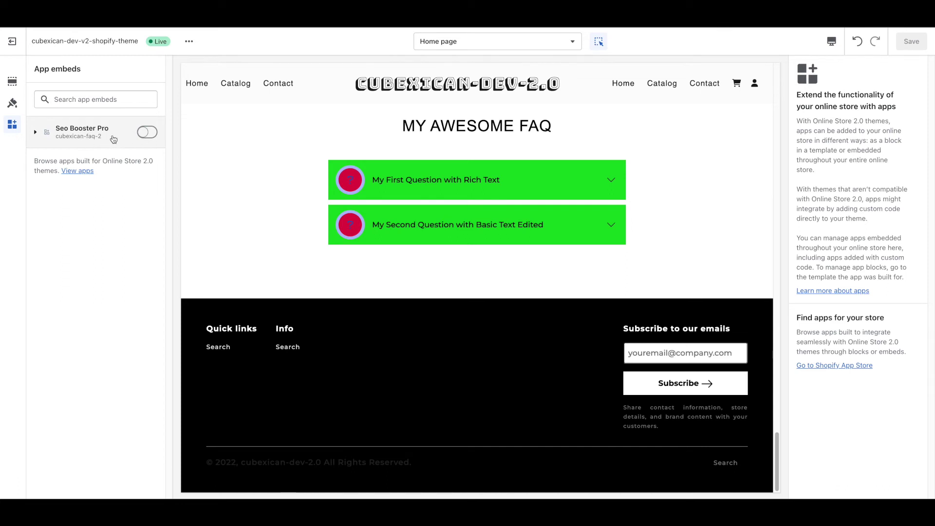
left_click(147, 132)
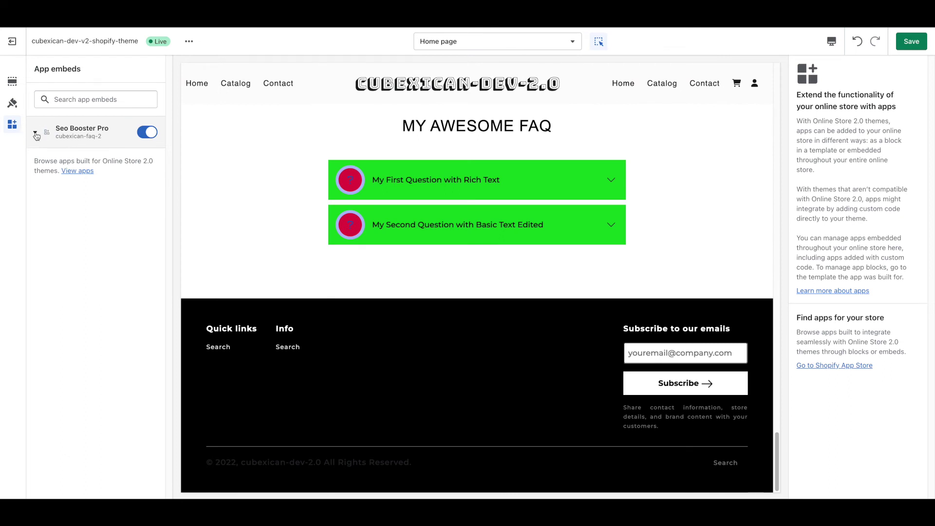
left_click(36, 133)
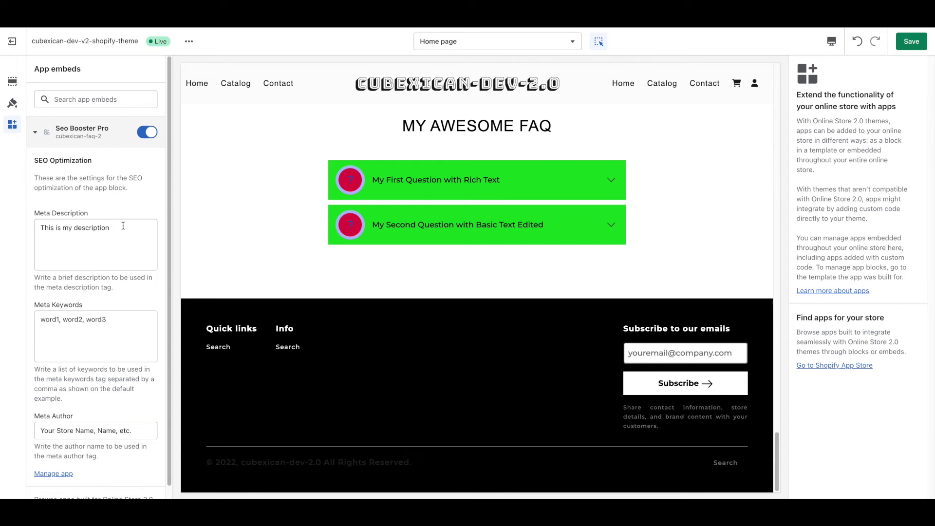
Step: Examine the Meta Description, Meta Keywords and Meta Author settings of the Seo Booster Pro embed
left_click_drag(124, 228, 13, 225)
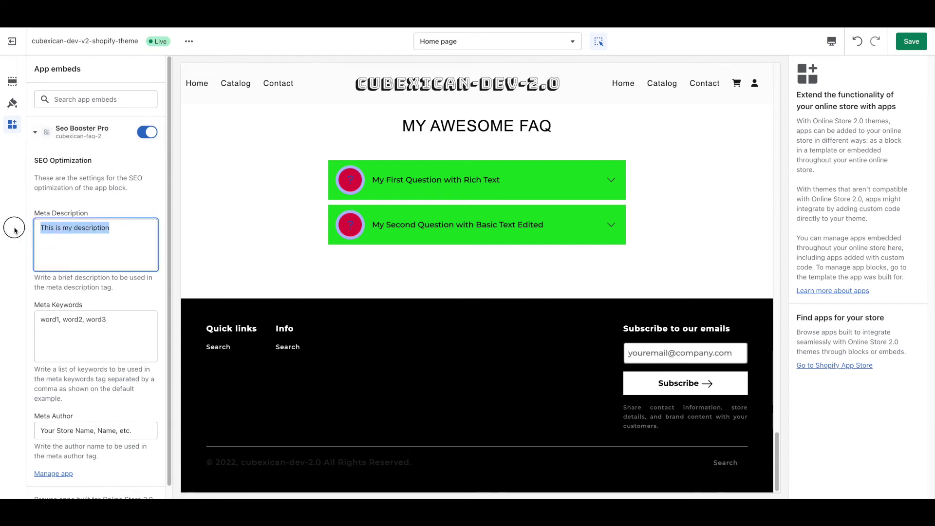
left_click(115, 229)
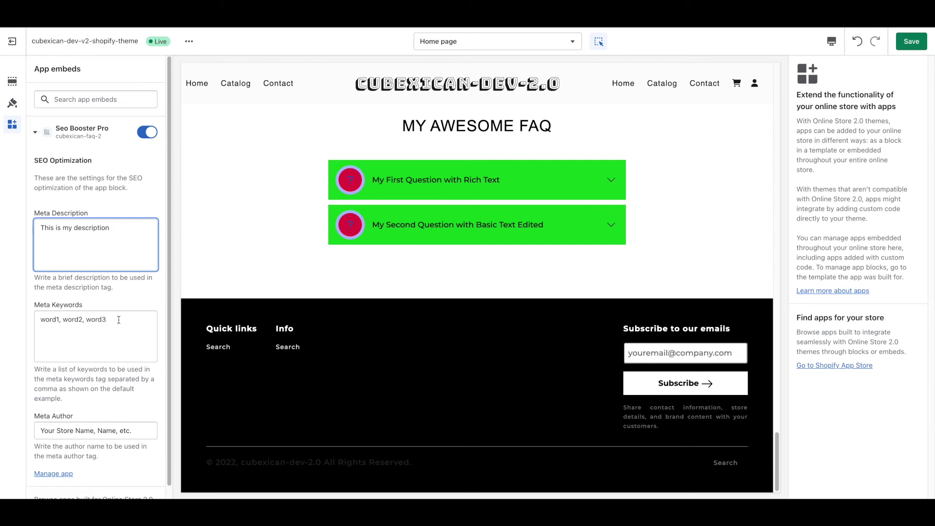
left_click_drag(118, 320, 37, 321)
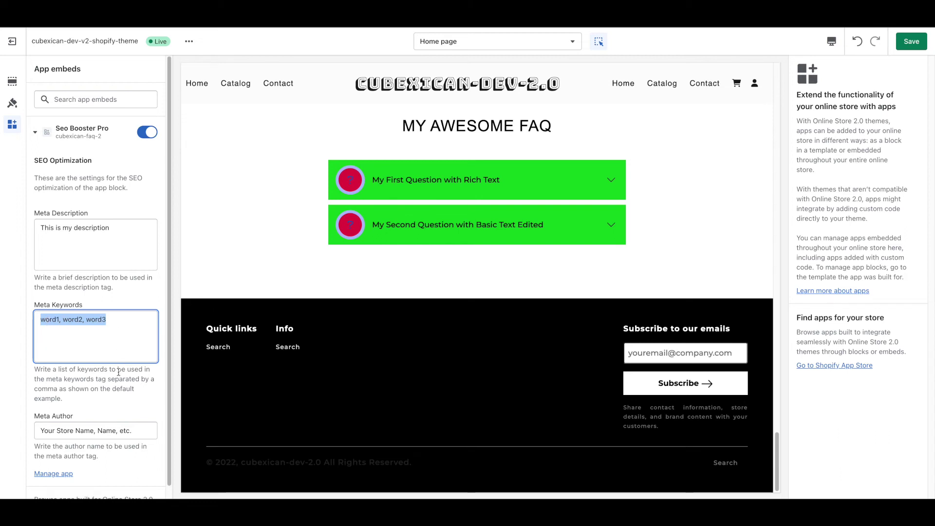
scroll(118, 373, "down", 1)
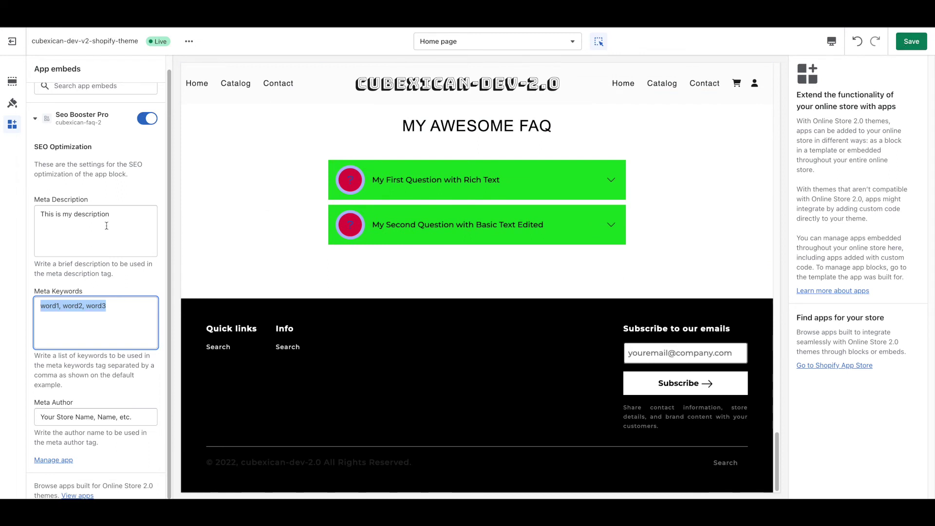
scroll(115, 199, "up", 1)
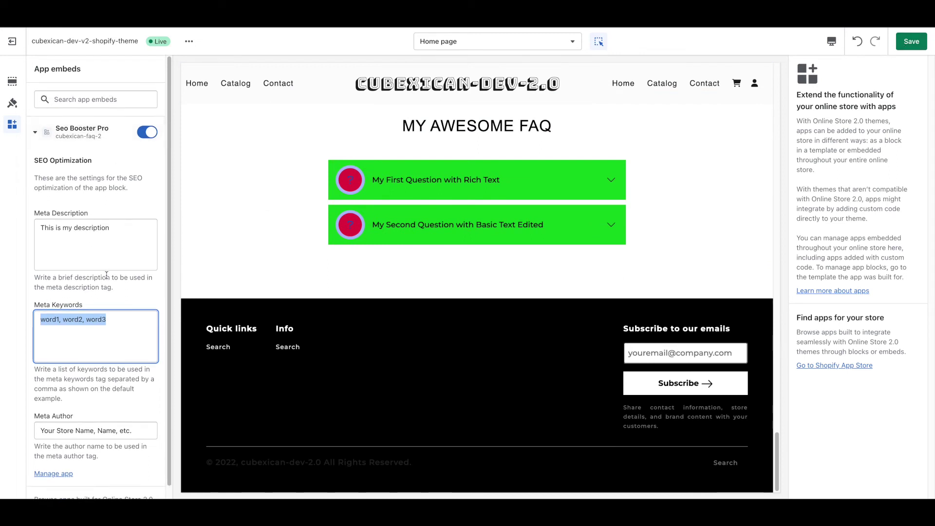
Step: Save the theme changes with the Seo Booster Pro embed enabled
scroll(117, 146, "down", 1)
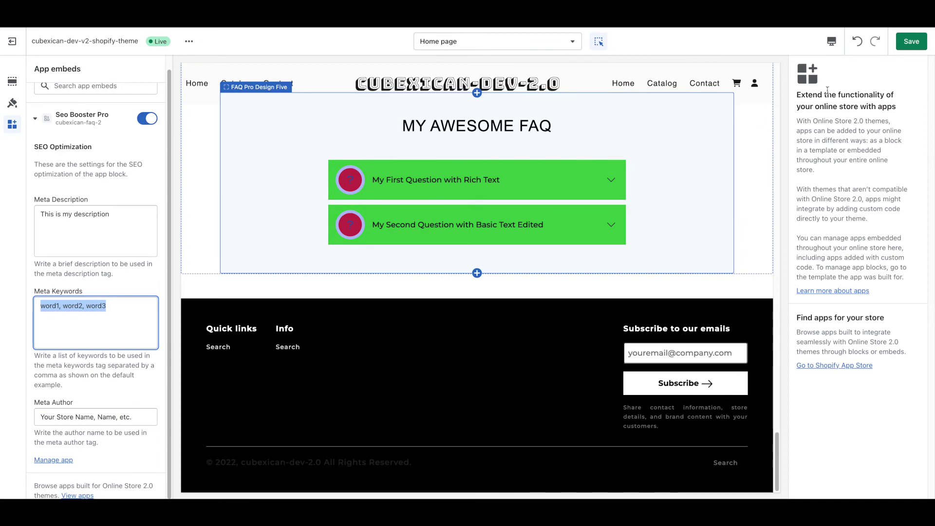
left_click(905, 44)
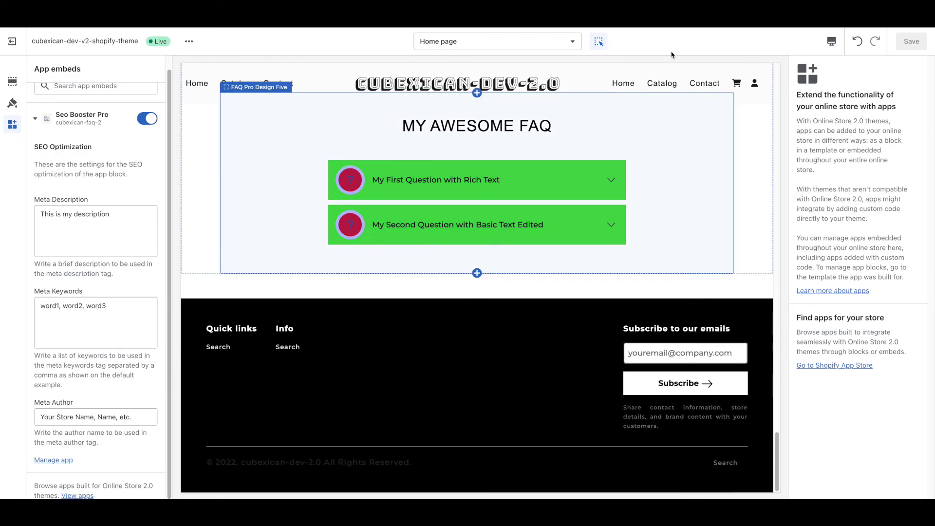
Step: Switch to the cubexican-faq-2 app and check the store's Theme 2.0 compatibility, examining which pages support app blocks
mouse_move(672, 27)
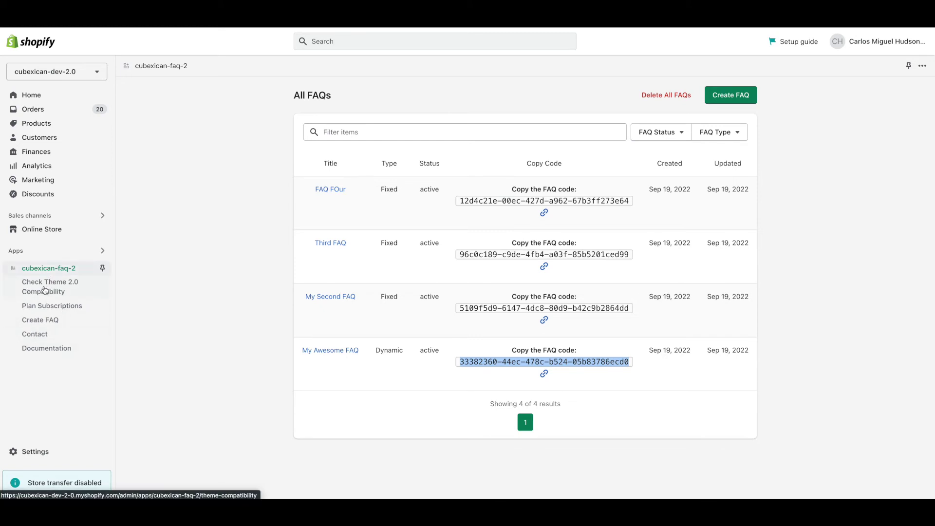
left_click(44, 288)
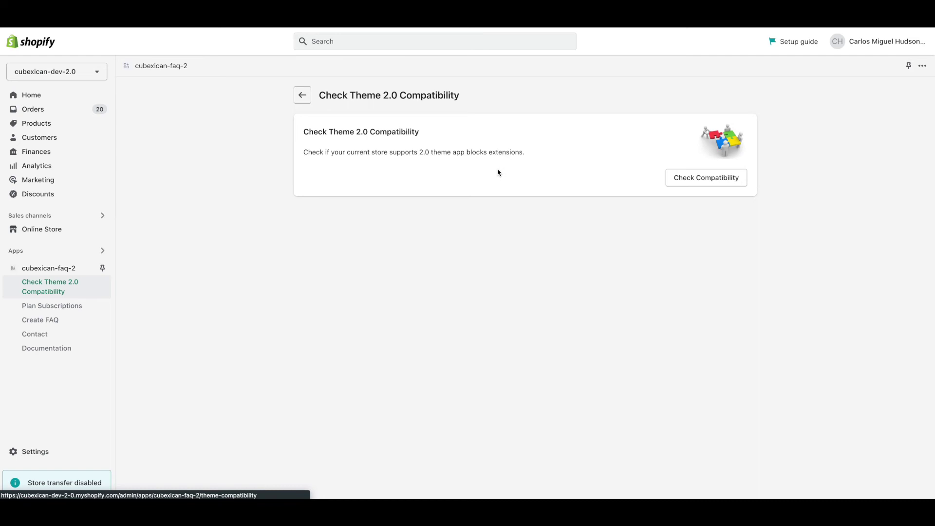
left_click(695, 186)
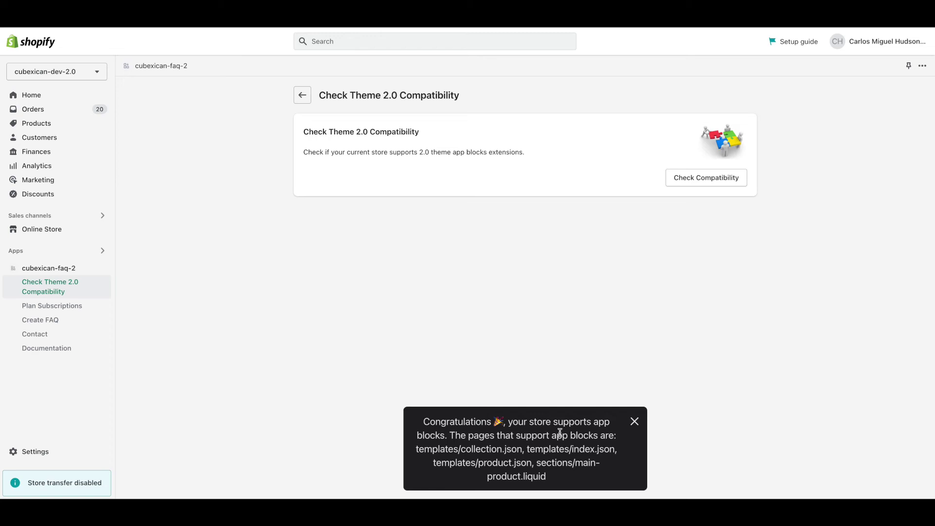
left_click_drag(450, 434, 547, 474)
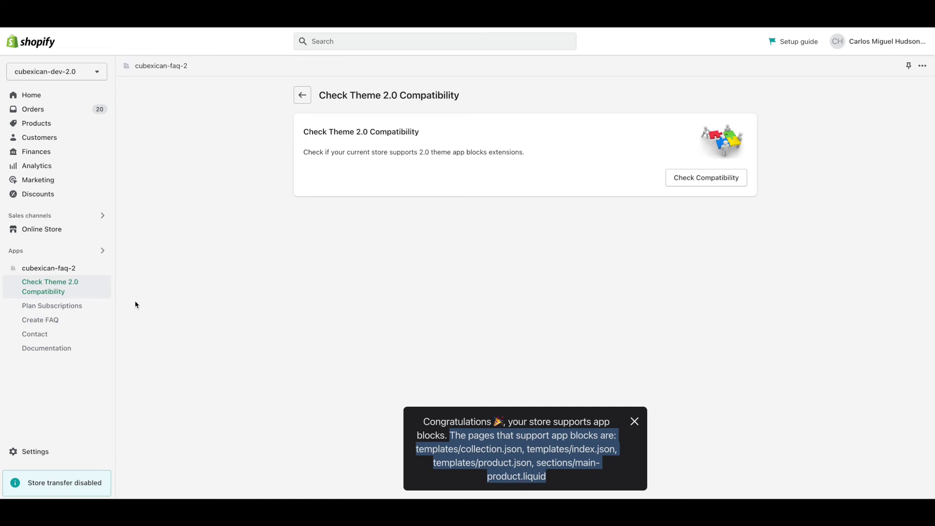
Step: Compare the BASIC and PRO plans on the app's Plan Subscriptions page
left_click(80, 306)
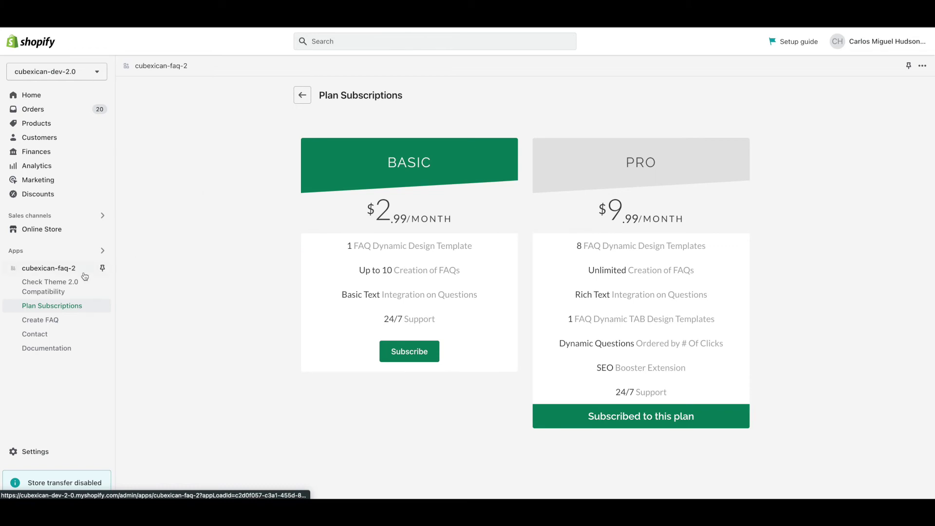
left_click(66, 274)
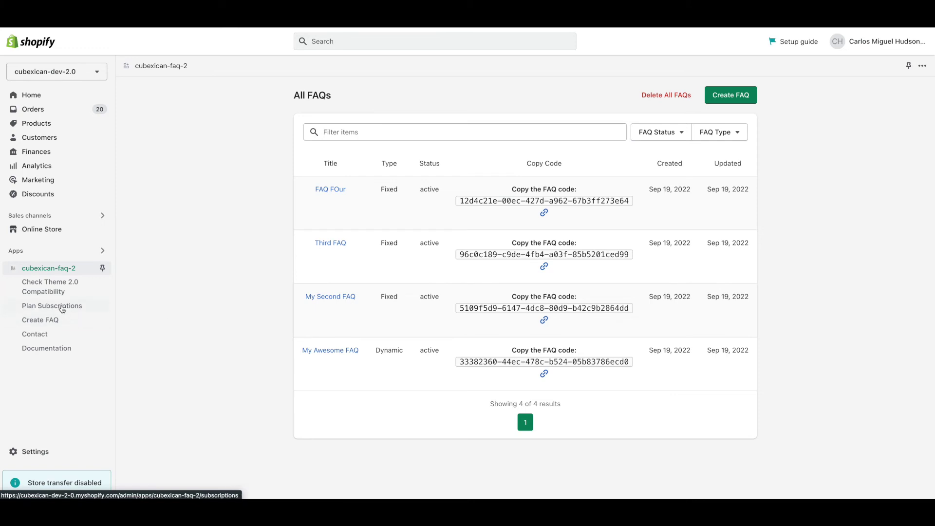
left_click(63, 307)
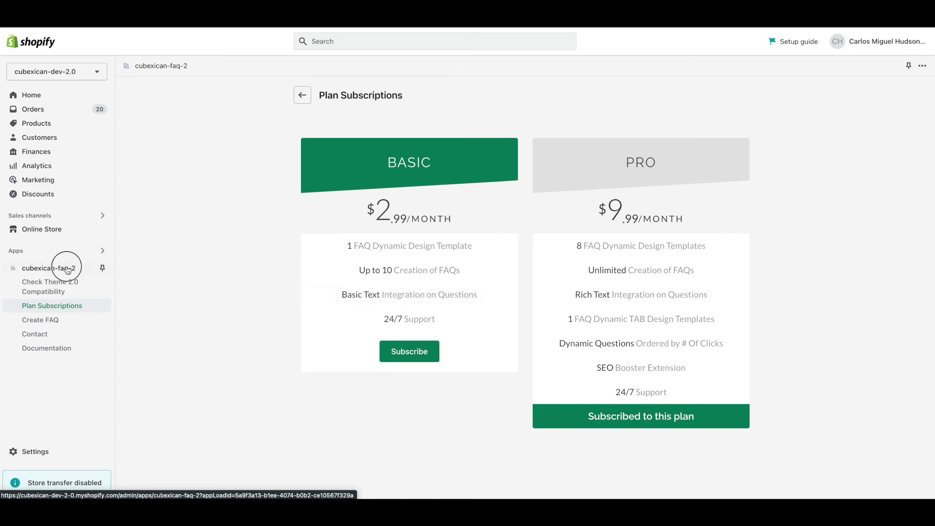
Step: Open Question 1 of FAQ FOur from the FAQ list and examine its answer with the Rich Text Editor deactivated
left_click(68, 268)
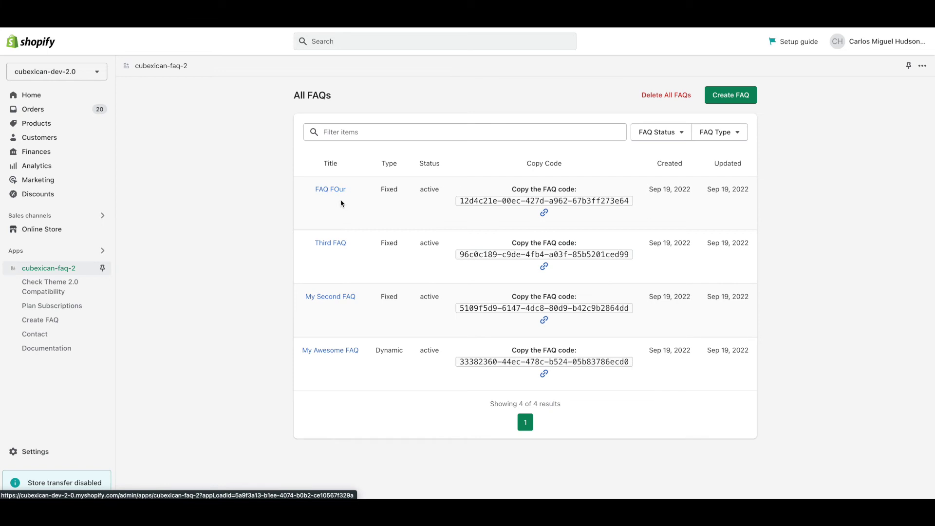
left_click(324, 191)
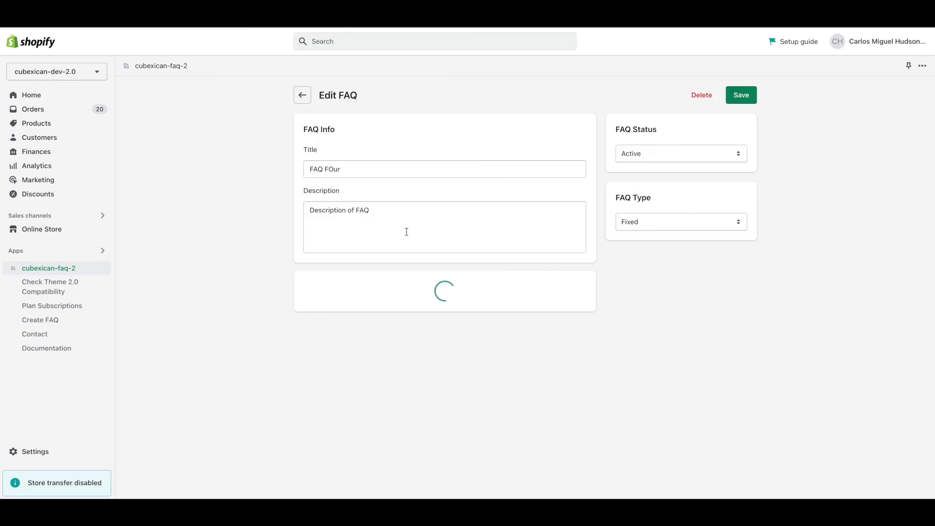
left_click(335, 370)
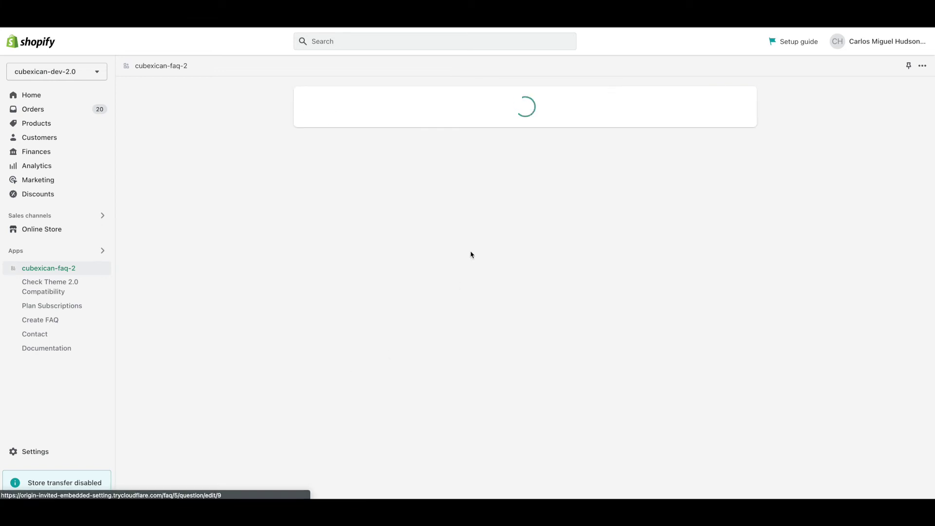
left_click(679, 189)
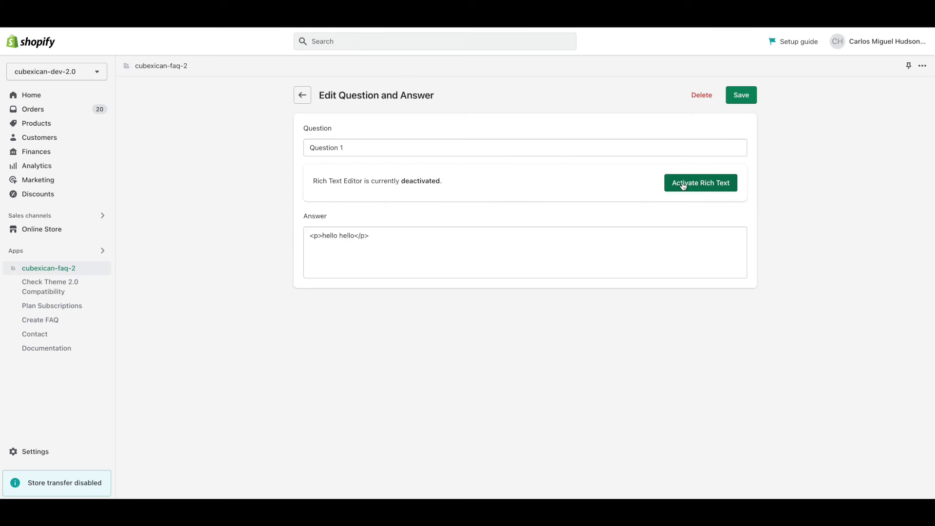
left_click_drag(432, 243, 304, 235)
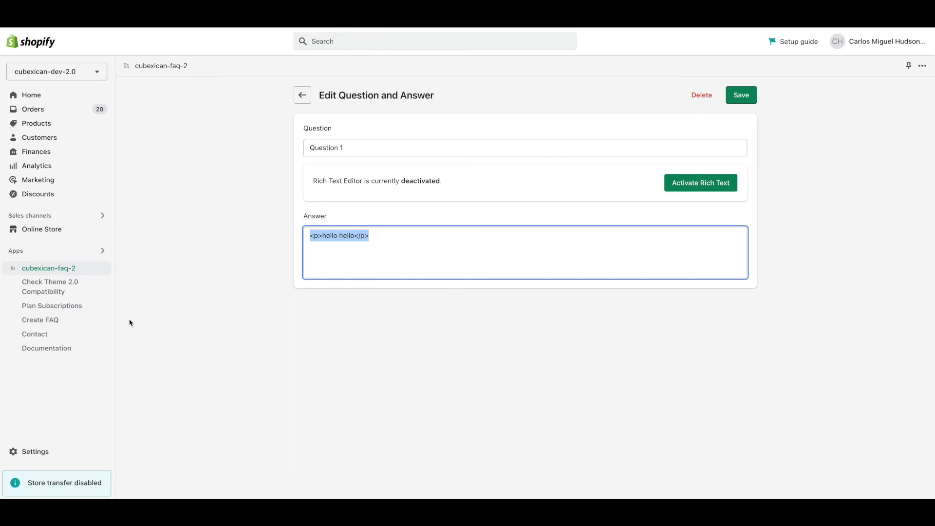
Step: Open the app's contact form, choose Improvement as the reason and go to the message field
left_click(62, 310)
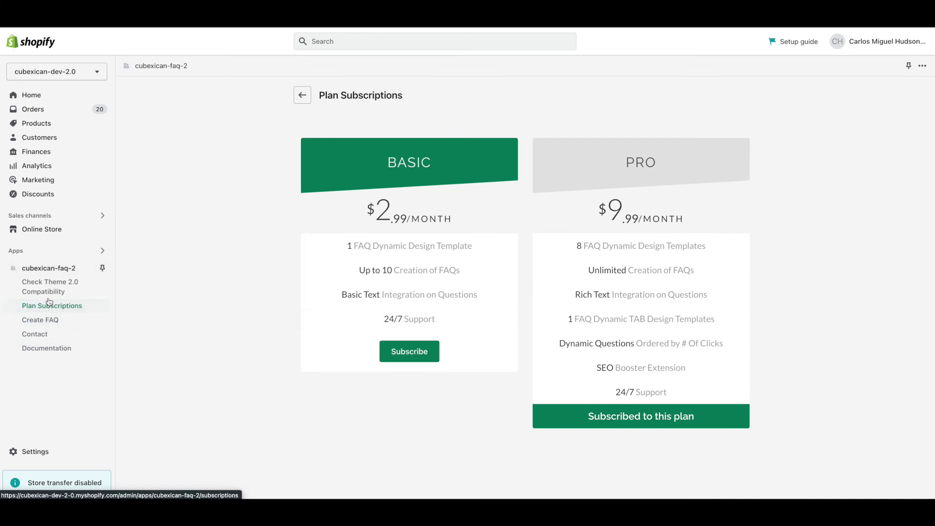
left_click(45, 336)
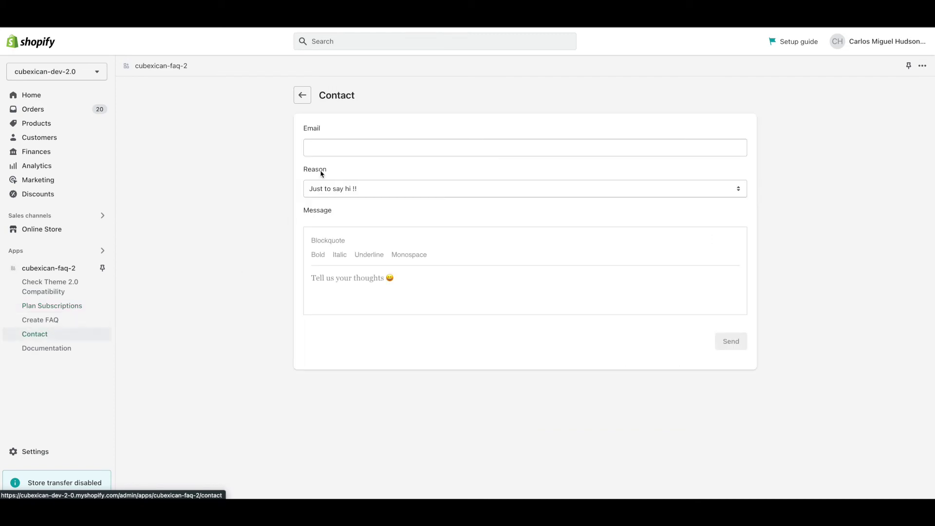
left_click(340, 148)
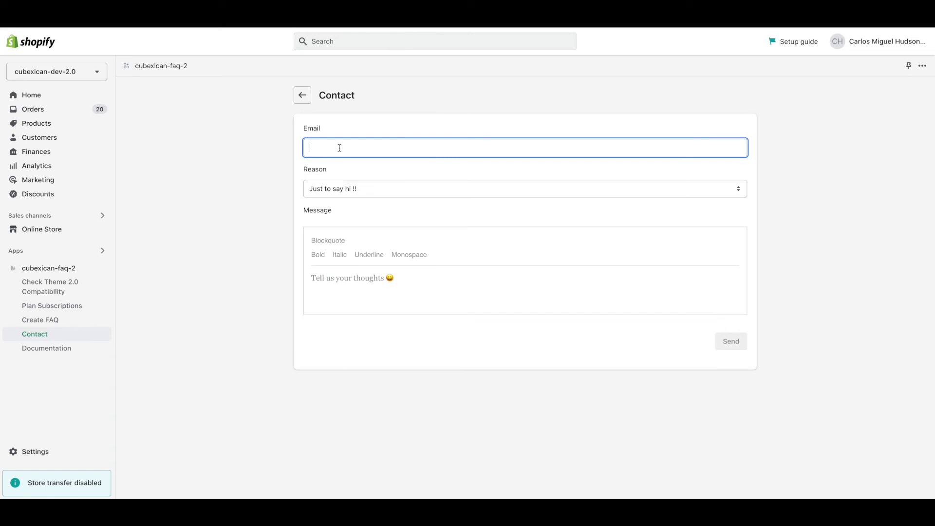
left_click(338, 190)
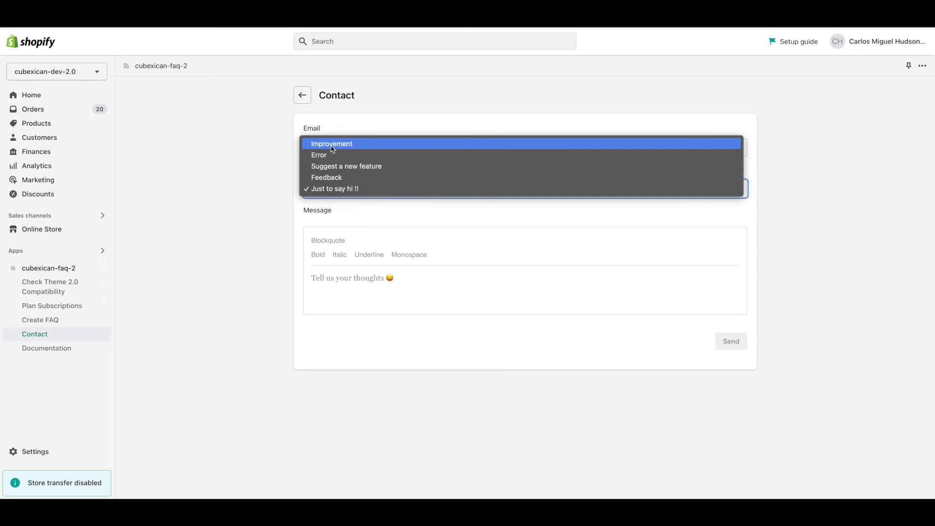
left_click(331, 145)
left_click(391, 291)
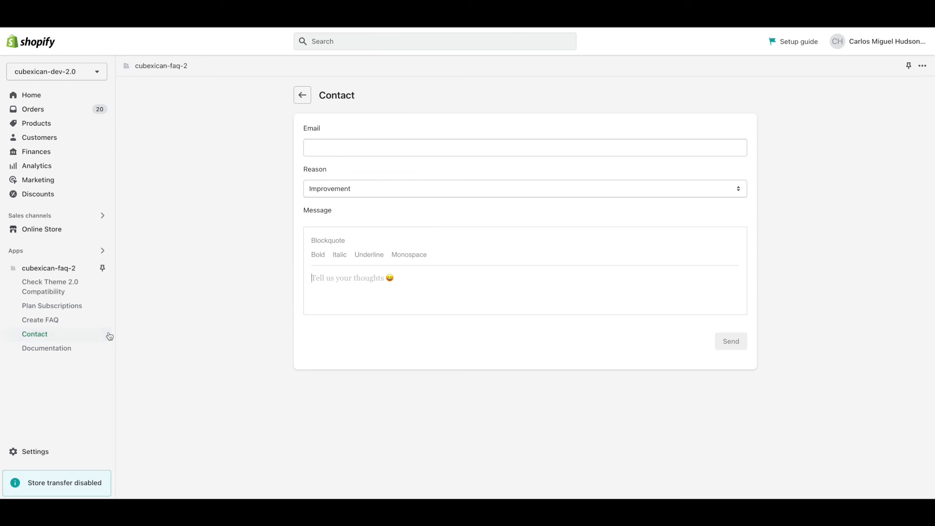
Step: Open the app's documentation and read through the How to Create a FAQ instructions
left_click(63, 350)
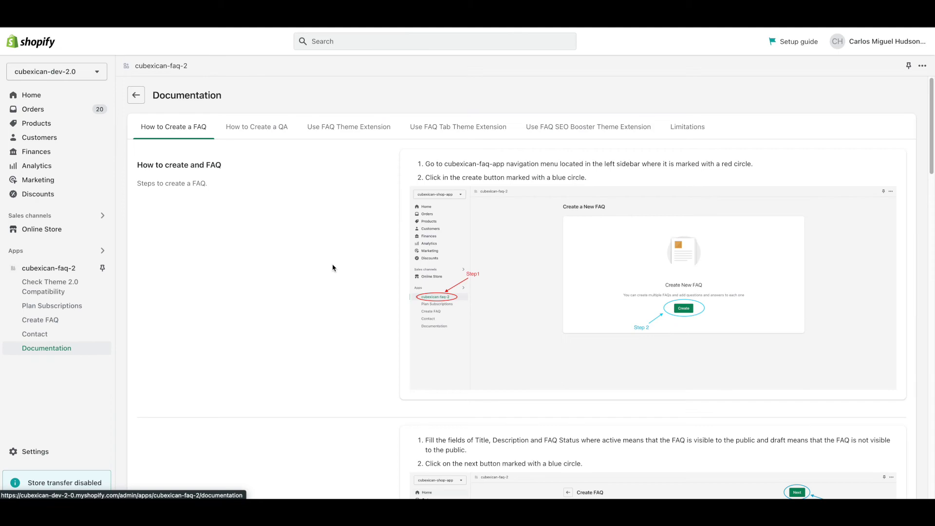
scroll(494, 270, "down", 8)
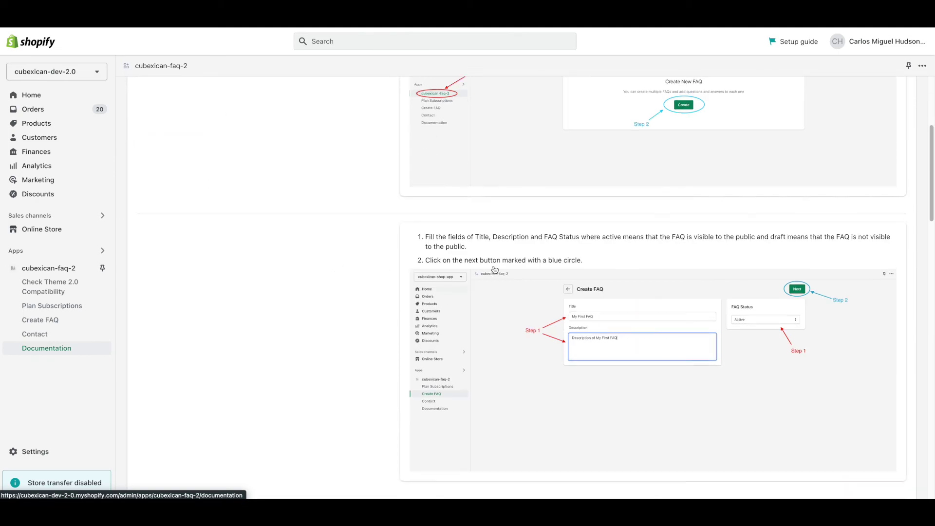
scroll(494, 270, "down", 10)
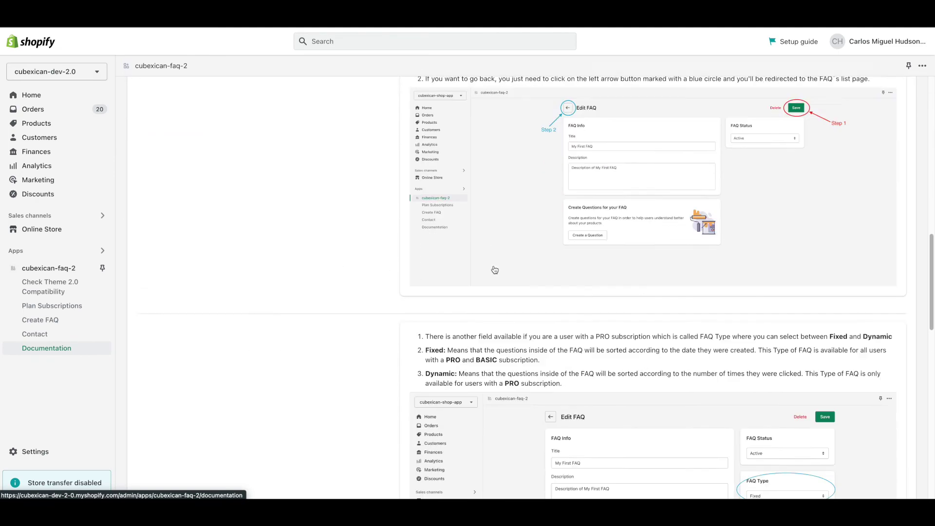
scroll(495, 270, "down", 8)
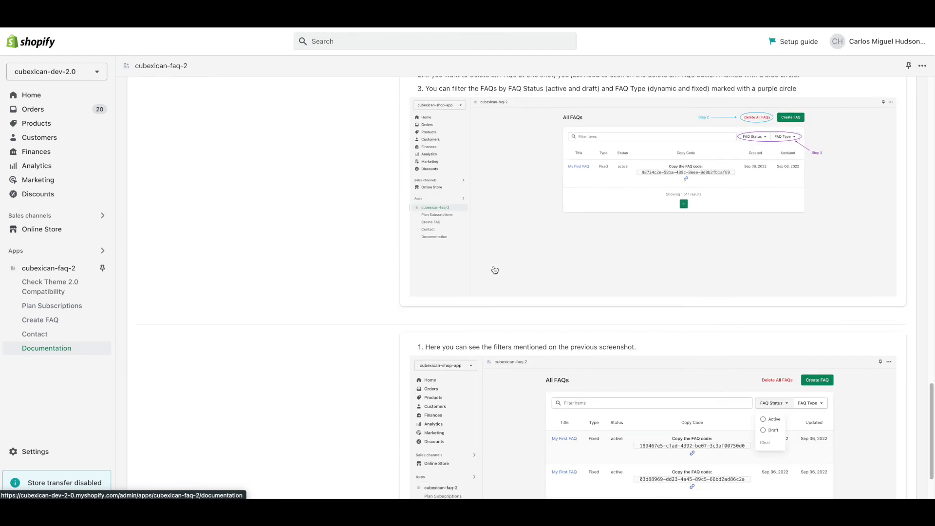
scroll(495, 270, "down", 2)
scroll(494, 270, "up", 4)
scroll(495, 270, "up", 8)
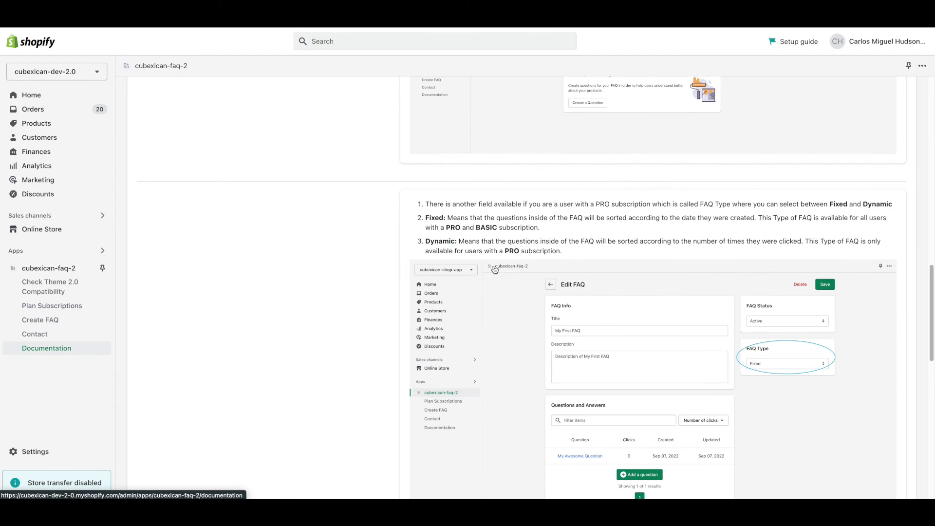
scroll(494, 269, "up", 2)
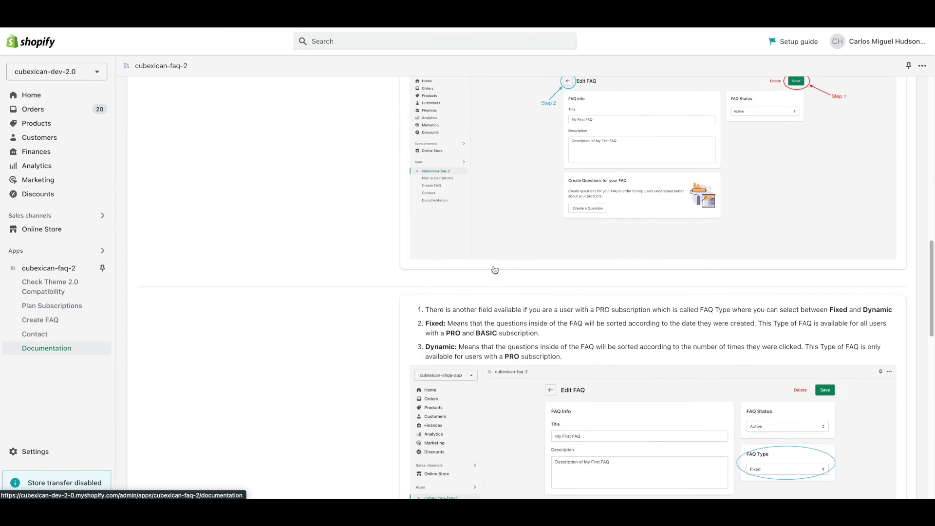
scroll(495, 270, "up", 7)
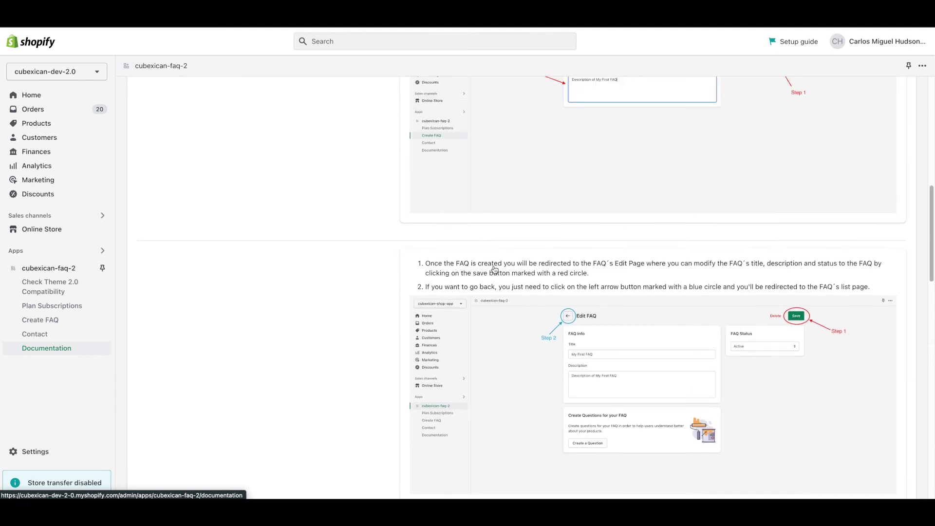
scroll(494, 270, "up", 3)
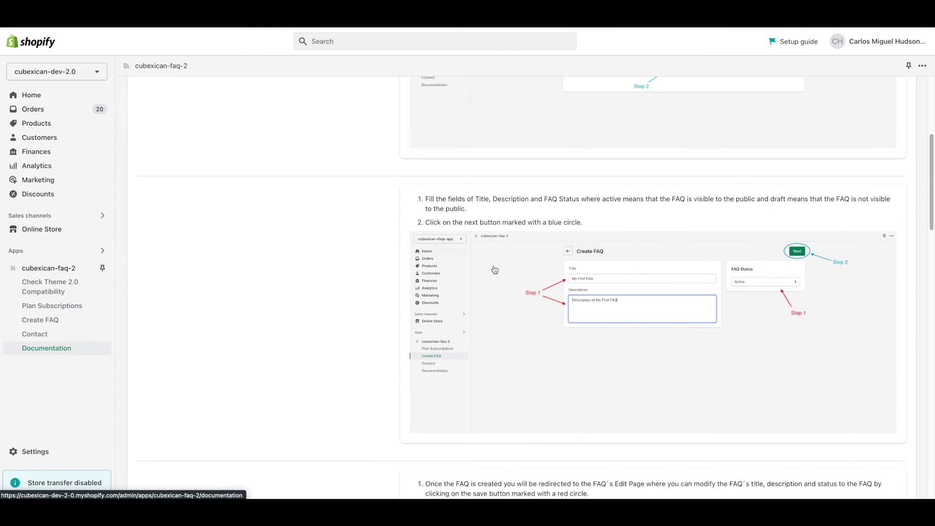
scroll(495, 269, "up", 4)
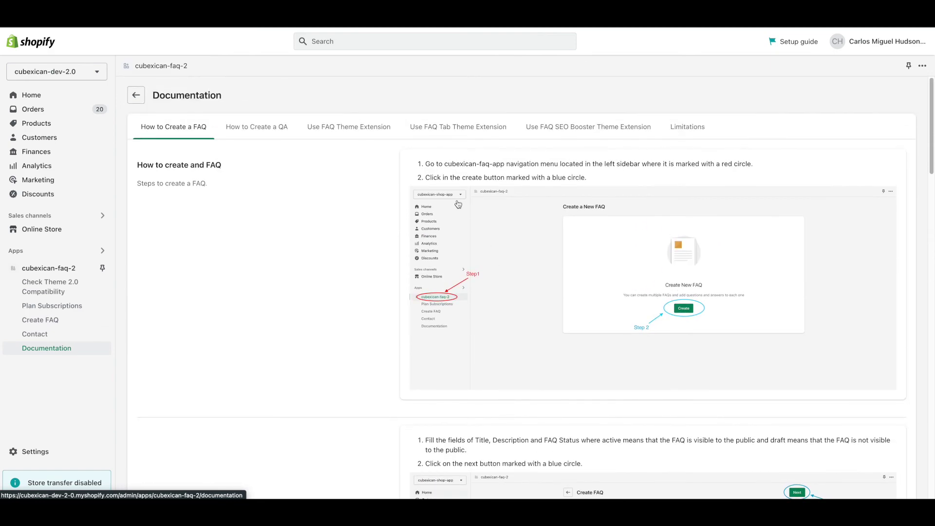
Step: Review the documentation on How to Create a QA and Use FAQ Theme Extension
left_click(268, 130)
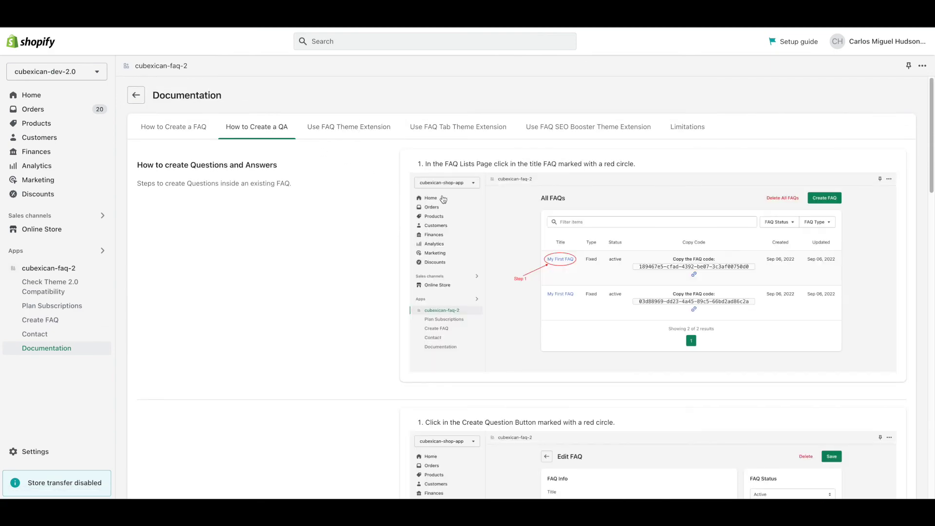
scroll(582, 292, "down", 14)
scroll(581, 266, "up", 14)
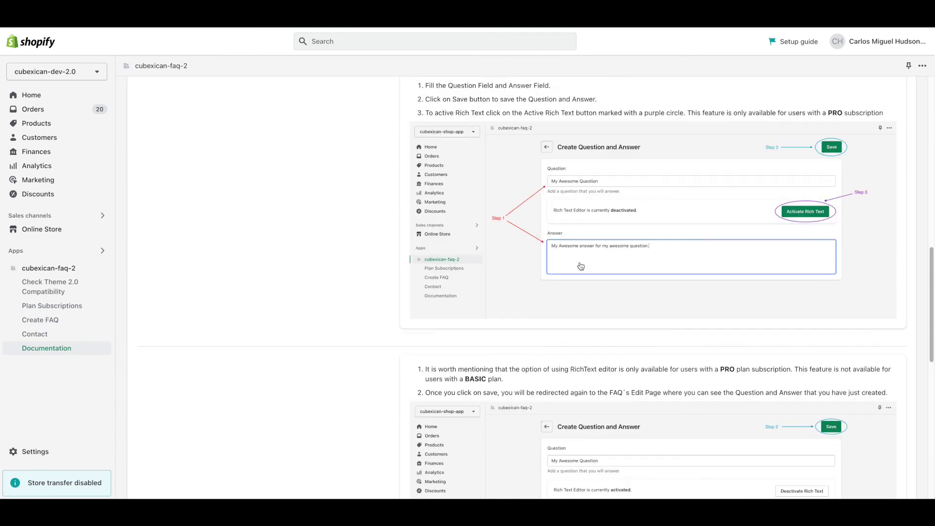
left_click(372, 127)
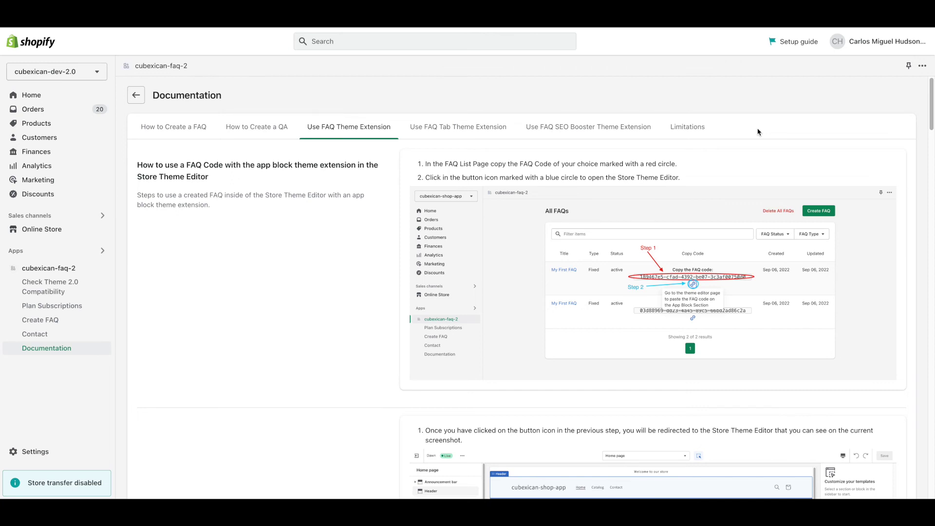
Step: Return to the FAQ list and open the app's details in the store settings to examine its billing and usage charges
left_click(54, 298)
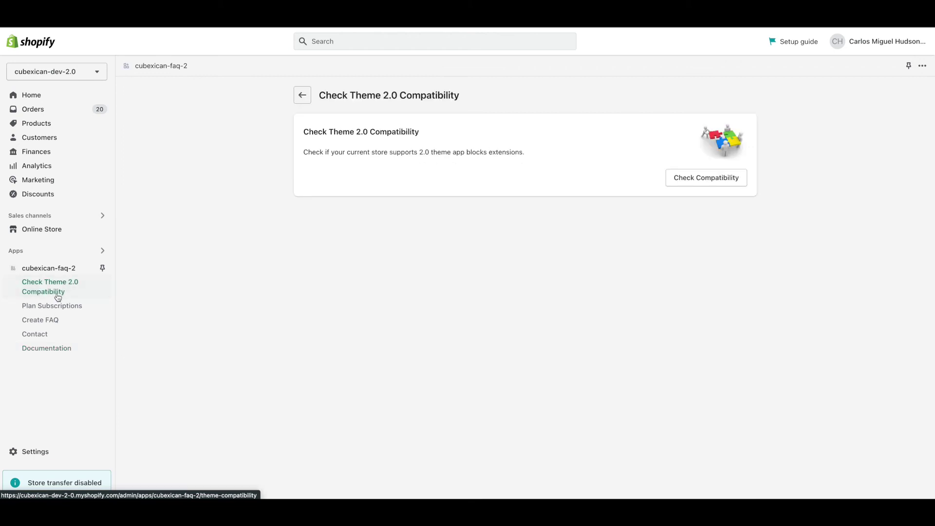
left_click(68, 269)
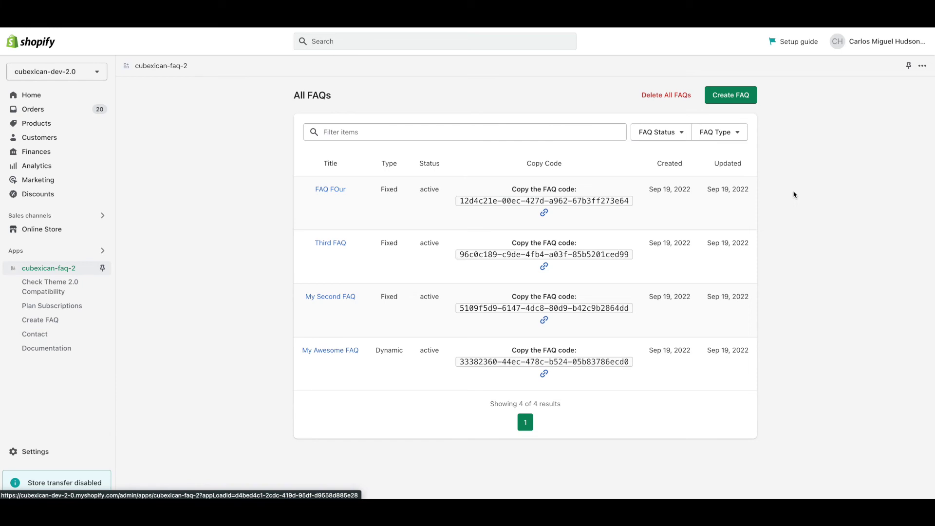
left_click(922, 65)
left_click(891, 93)
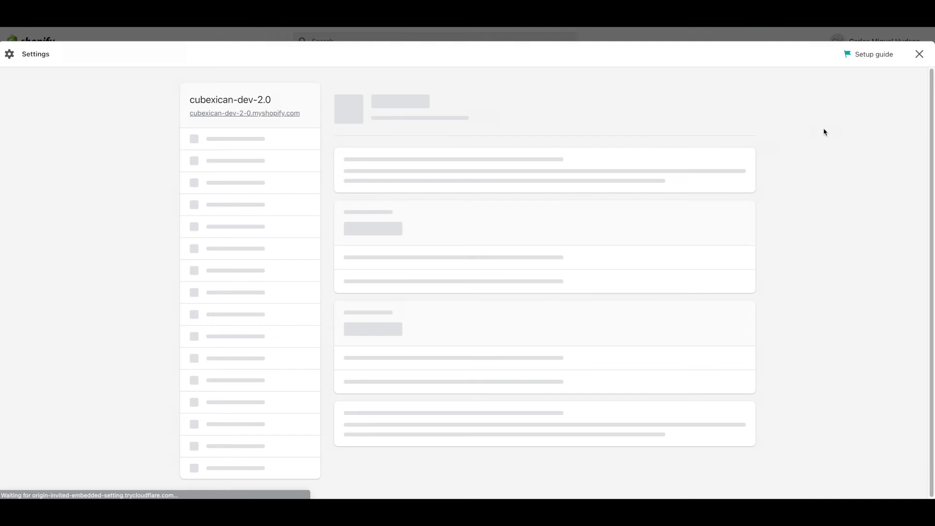
scroll(529, 209, "down", 4)
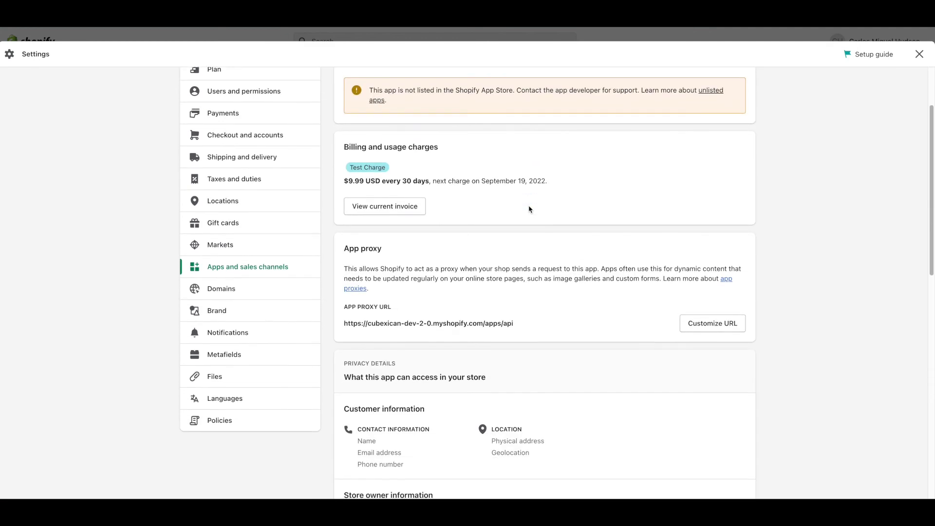
Step: Review the app's proxy, privacy and permission details, close the store settings and reopen cubexican-faq-2
scroll(530, 209, "down", 8)
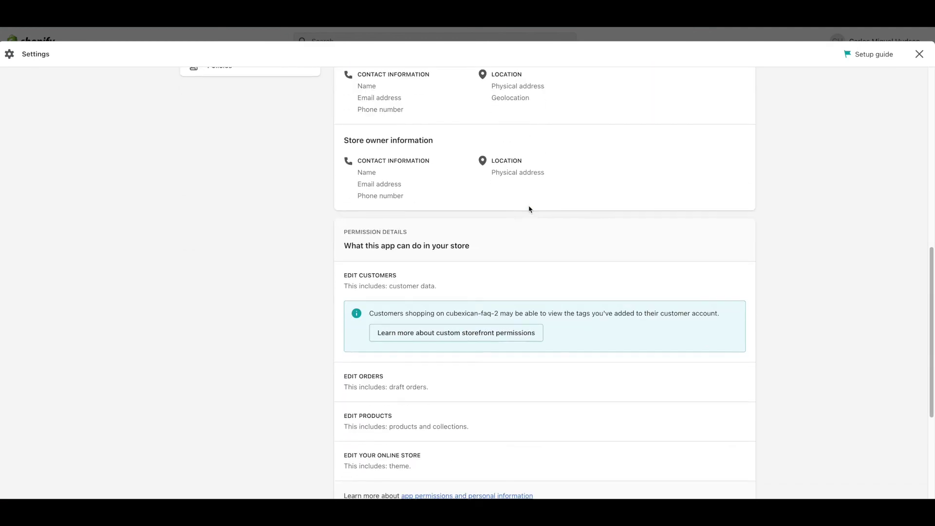
scroll(530, 209, "up", 9)
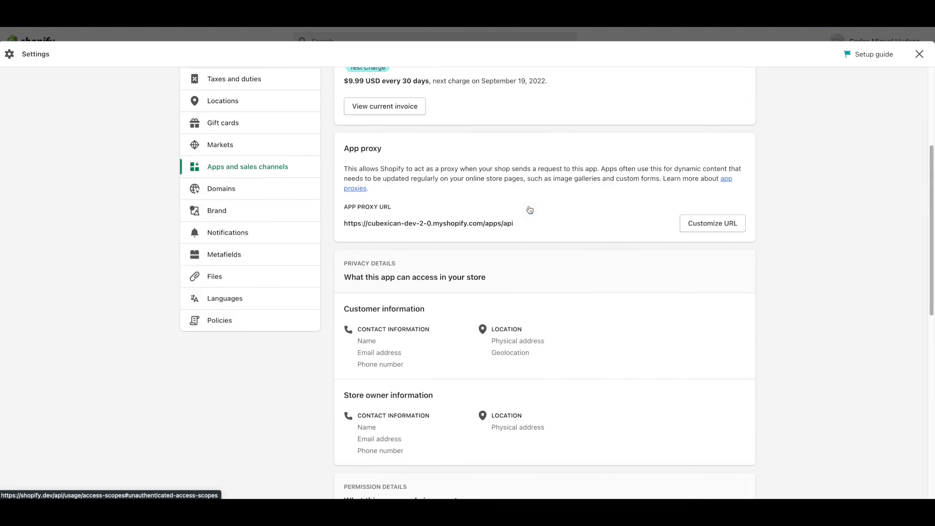
scroll(530, 210, "up", 1)
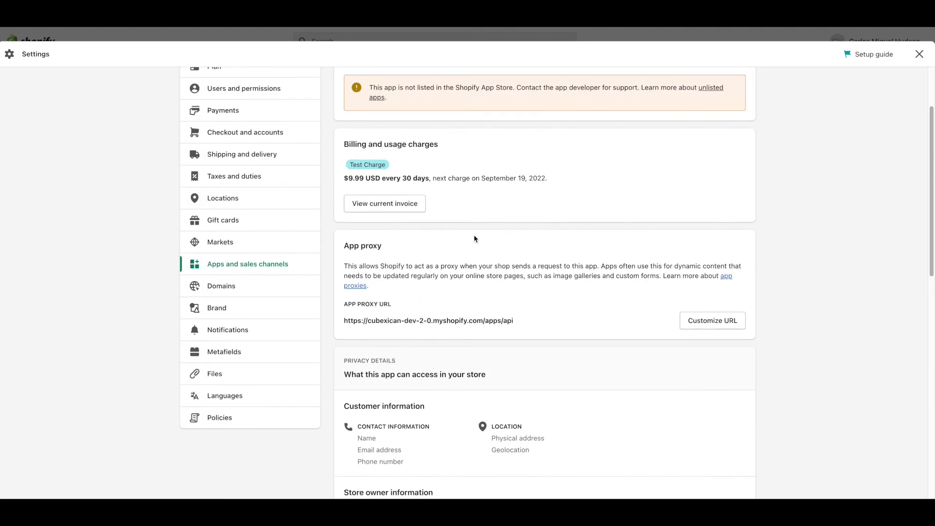
scroll(494, 242, "up", 1)
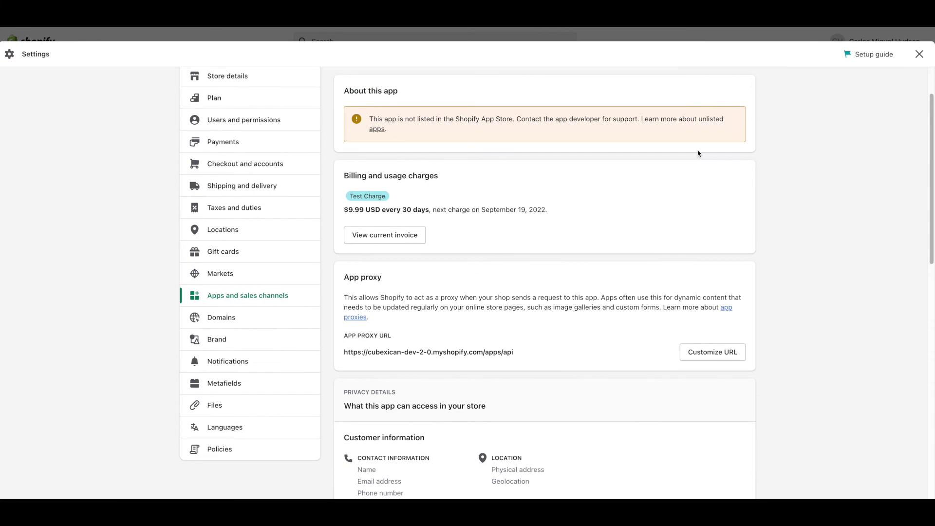
left_click(918, 55)
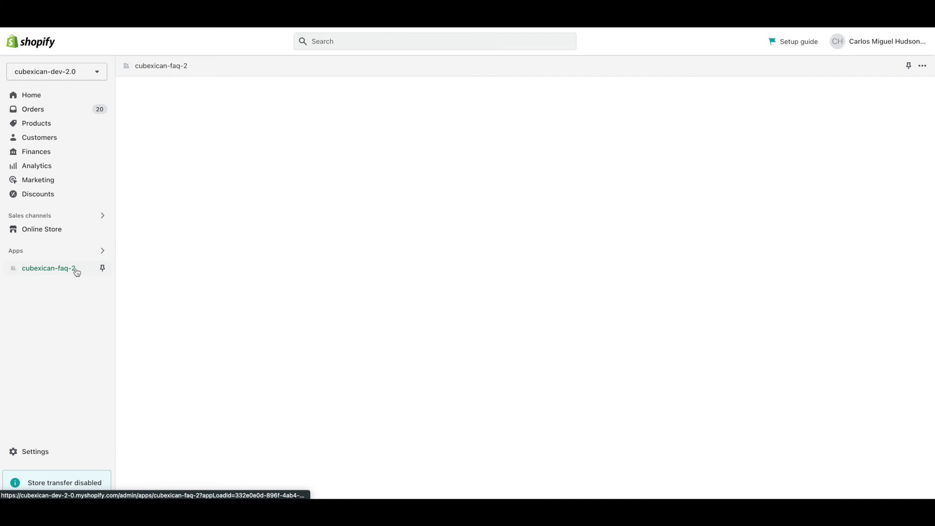
left_click(76, 272)
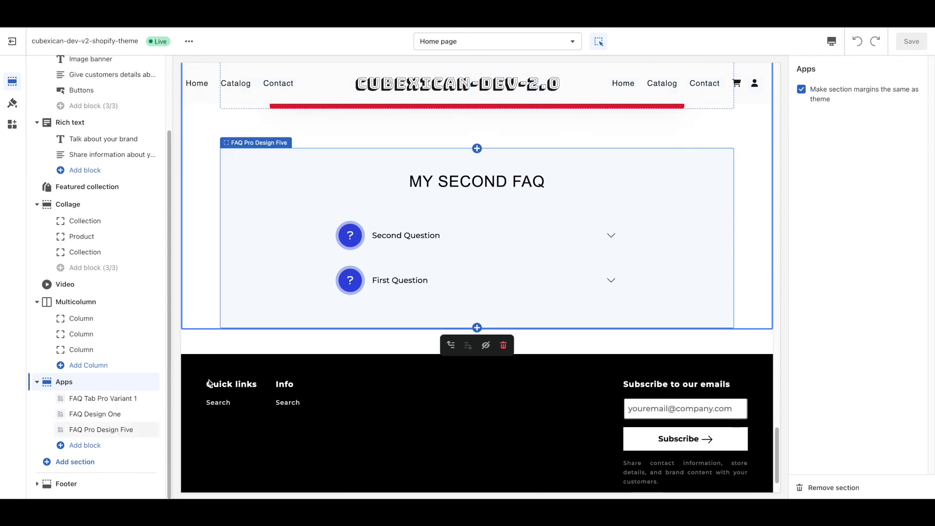
Step: Examine the FAQ Design One and FAQ Pro Design Five blocks in the home page preview of the theme editor
mouse_move(99, 416)
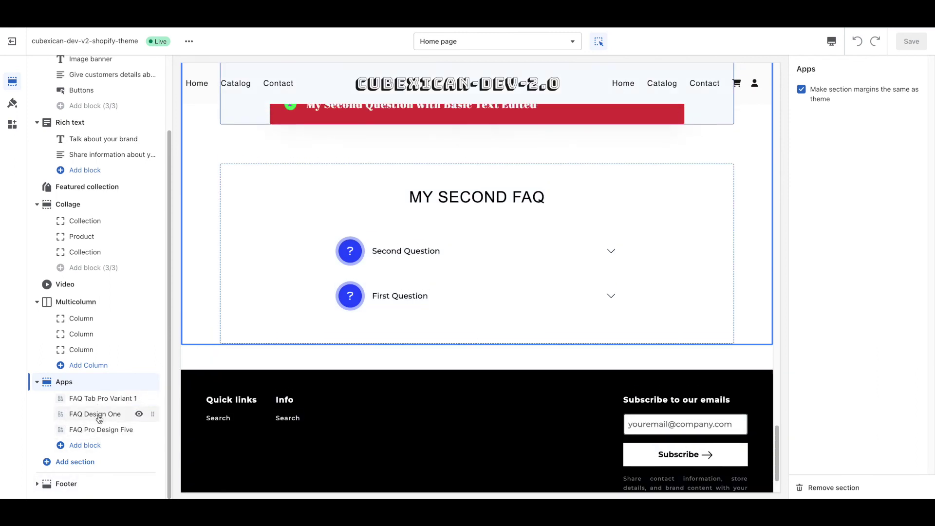
scroll(424, 361, "down", 3)
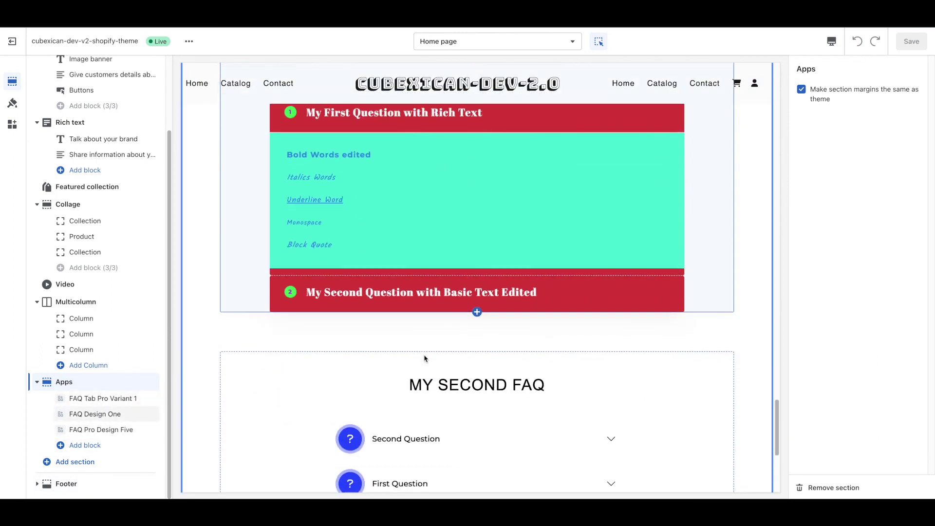
scroll(423, 359, "up", 1)
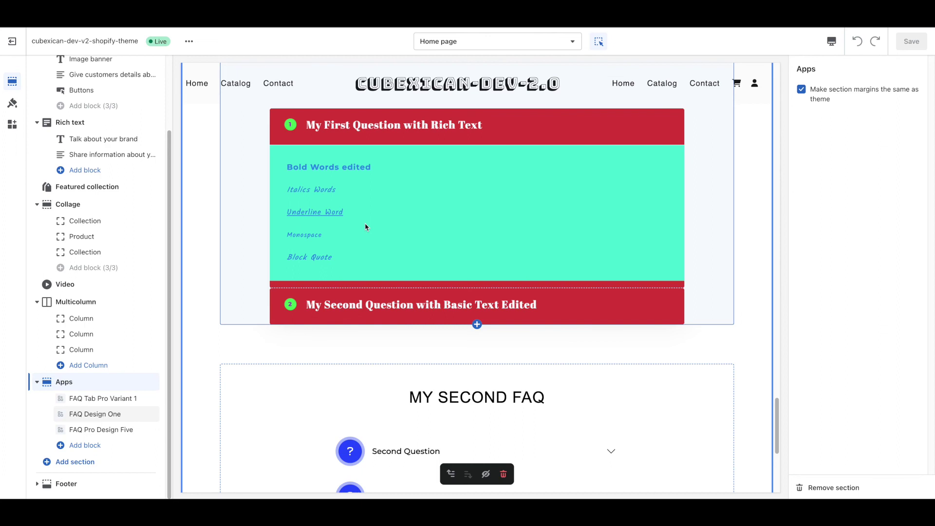
scroll(368, 250, "down", 2)
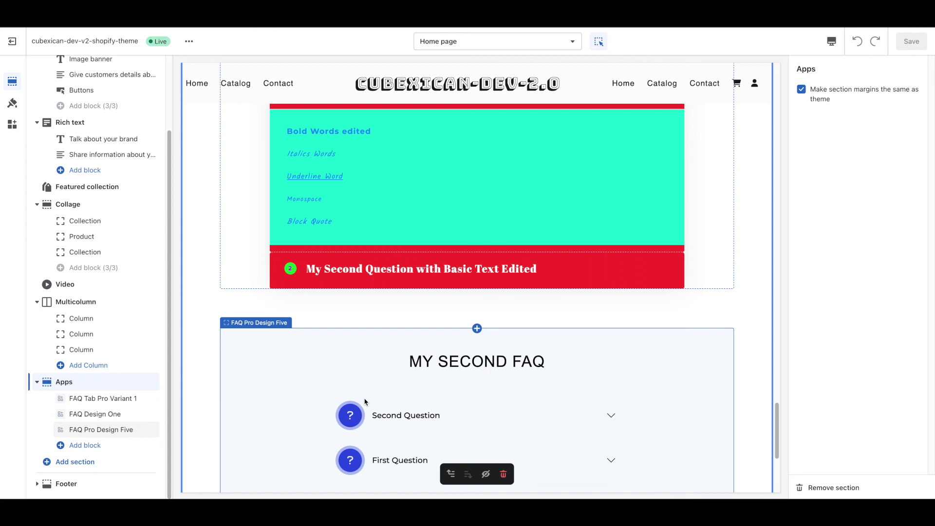
scroll(366, 401, "up", 3)
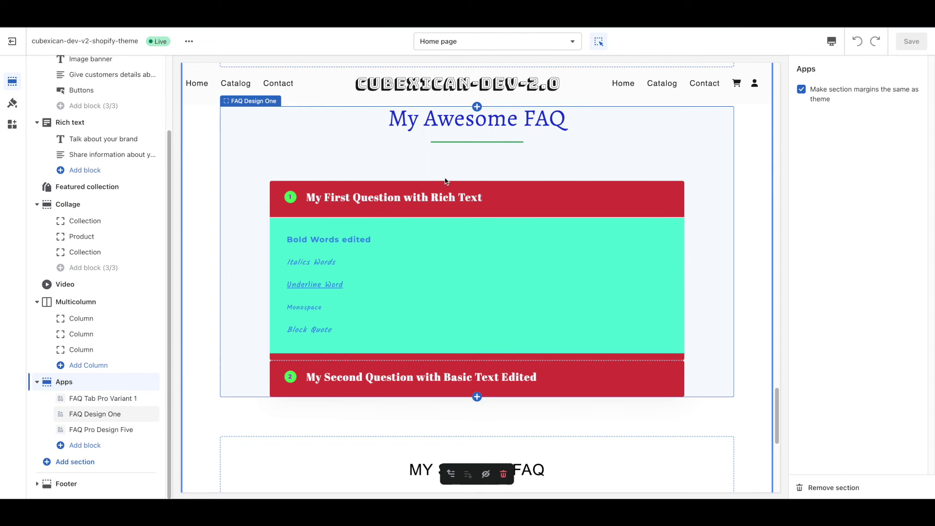
Step: Toggle My Second Question with Basic Text Edited in My Awesome FAQ many times in the preview to add clicks to it
left_click(401, 365)
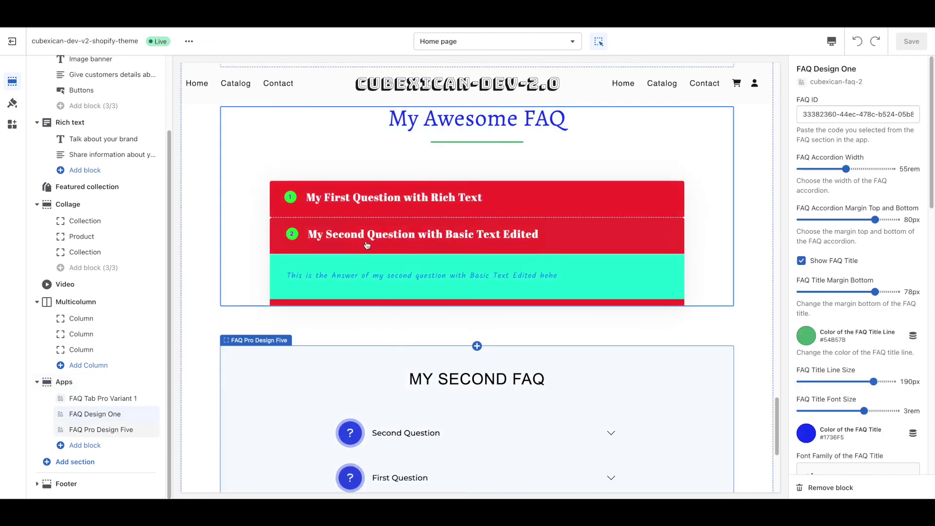
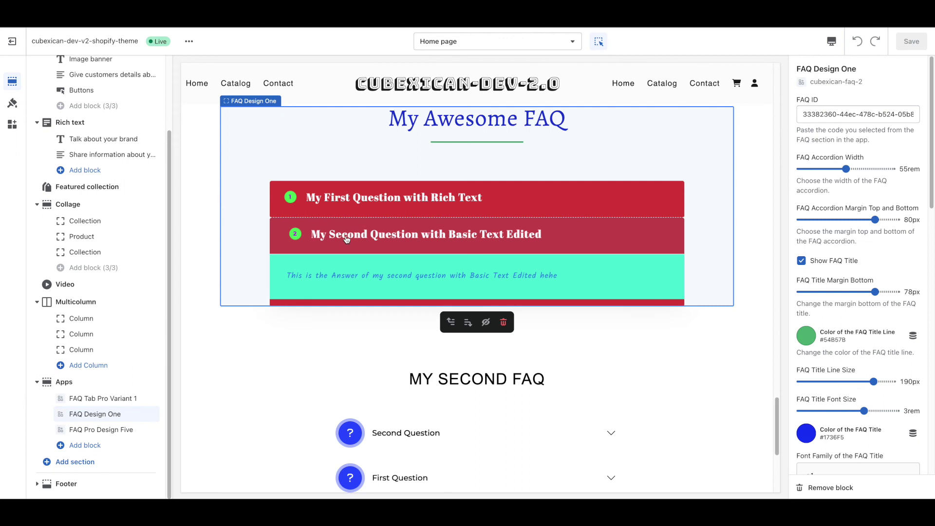
triple_click(392, 235)
left_click(432, 236)
triple_click(462, 236)
left_click(512, 236)
triple_click(557, 241)
left_click(557, 241)
left_click(556, 241)
left_click(557, 240)
left_click(556, 240)
left_click(556, 241)
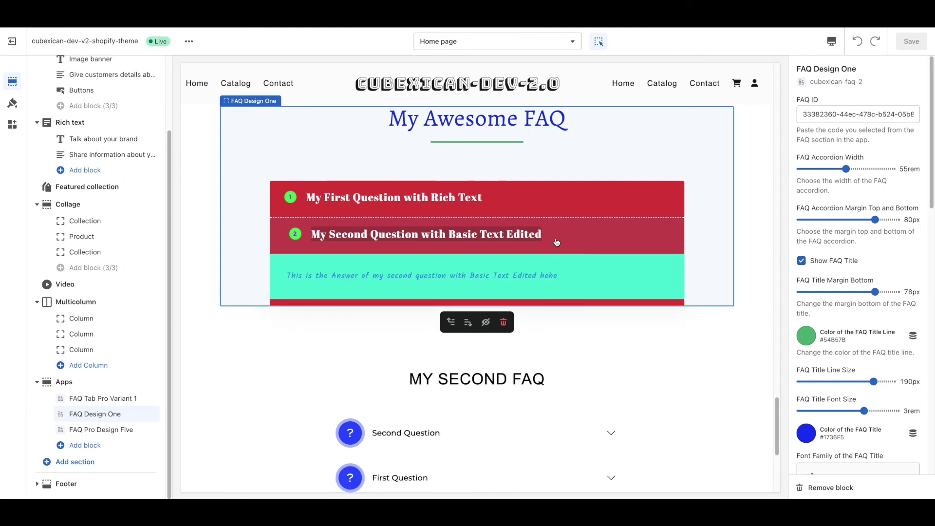
left_click(557, 241)
left_click(556, 241)
left_click(557, 241)
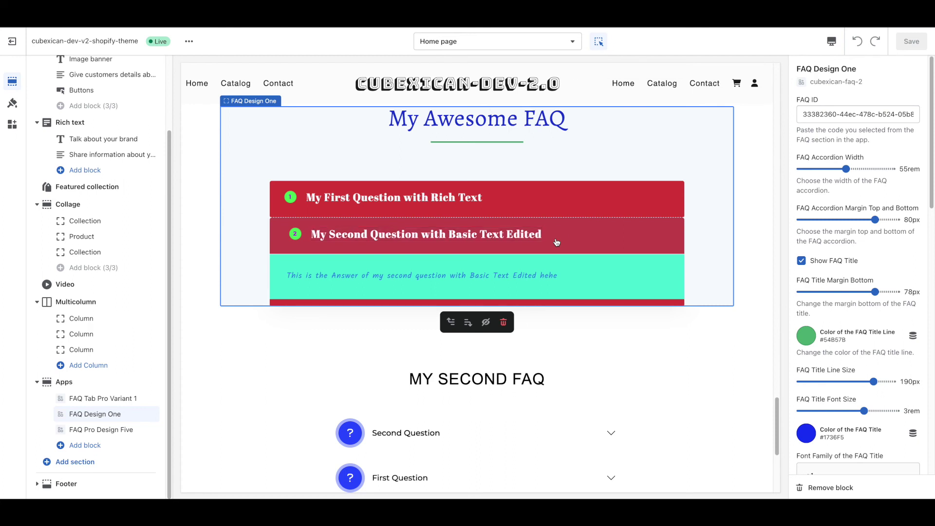
Step: Expand the first question of My Awesome FAQ once and toggle its second question a few more times
left_click(533, 207)
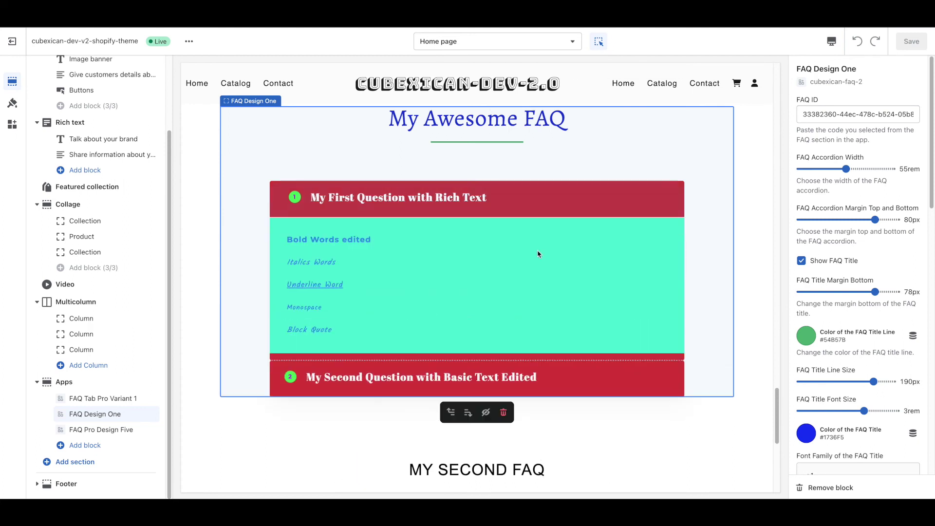
left_click(532, 378)
left_click(532, 378)
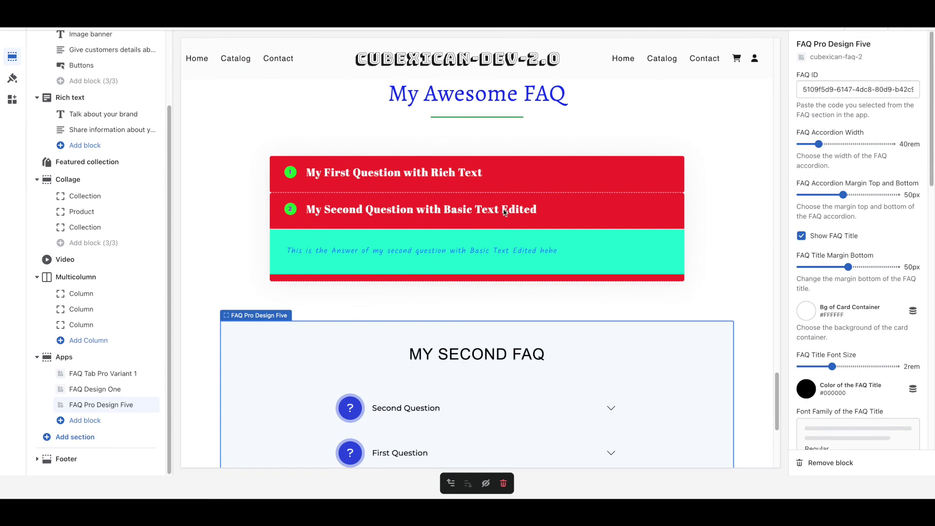
left_click(515, 253)
left_click(511, 369)
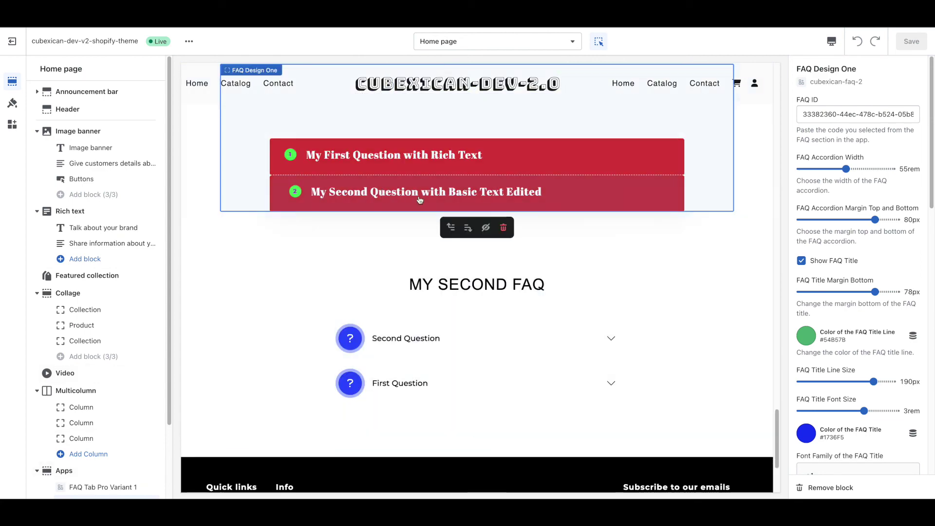
left_click(400, 199)
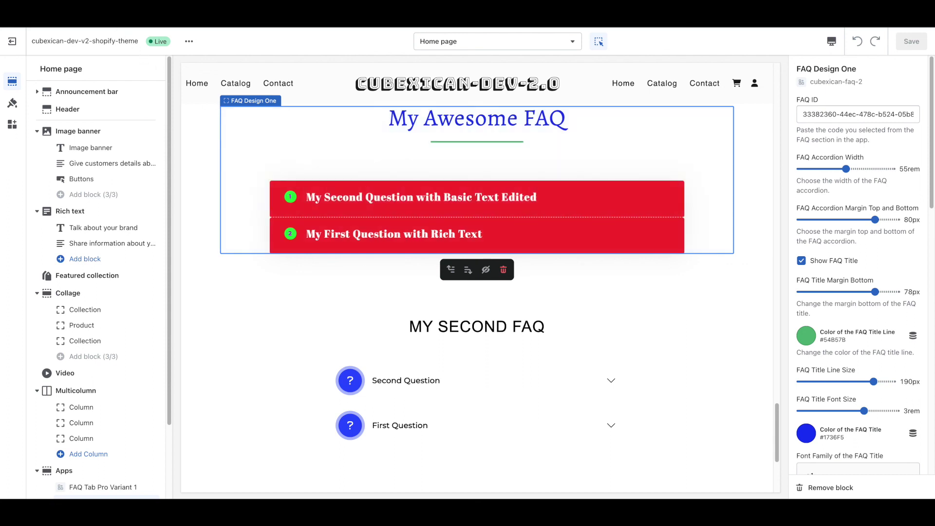
Step: Compare the question order in the theme preview with the app, and go to the filter of the All FAQs list
key("ctrl+Tab")
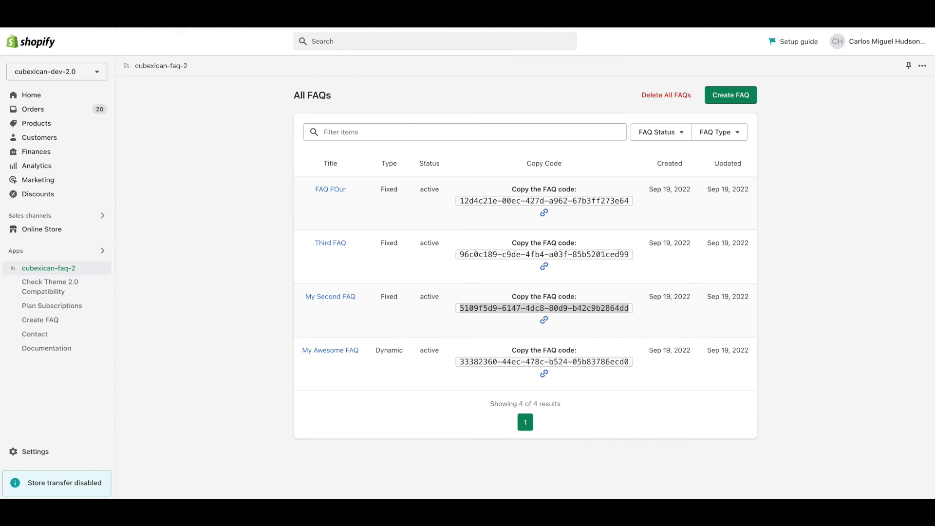
key("ctrl+Tab")
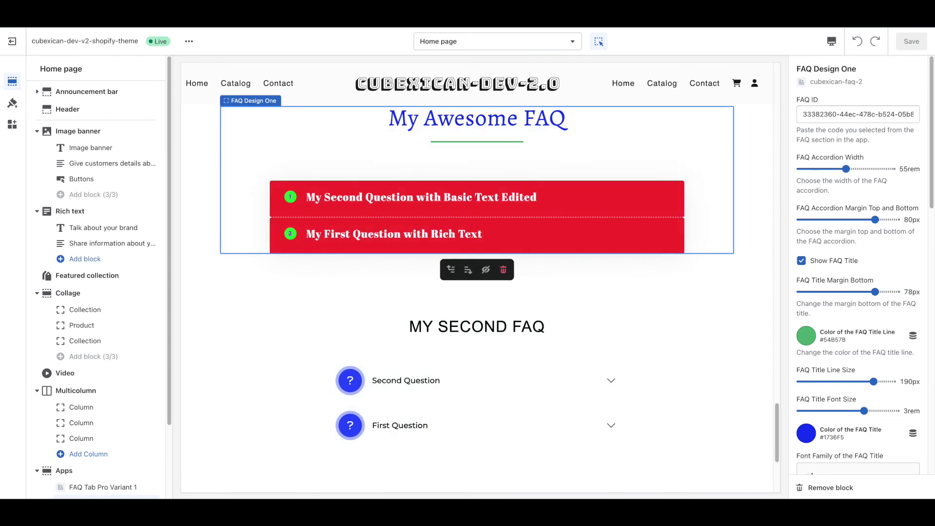
key("ctrl+shift+Tab")
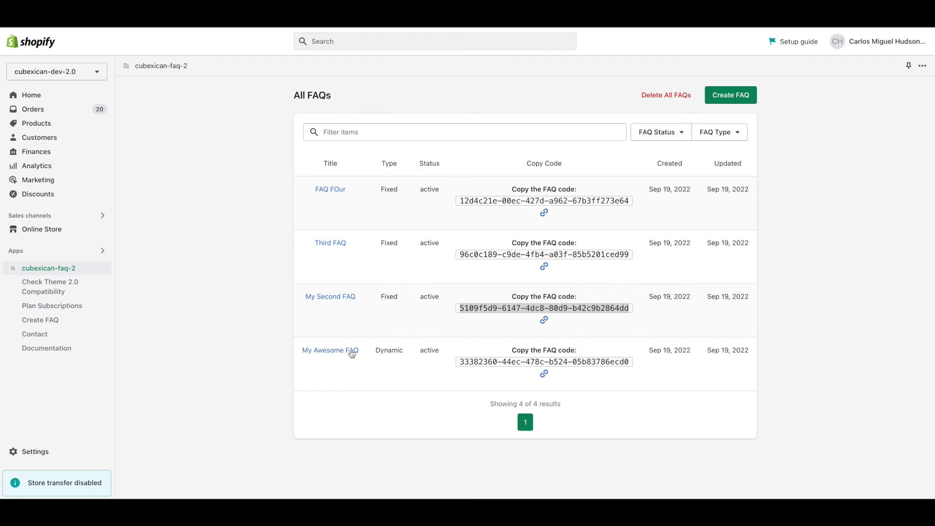
left_click(372, 135)
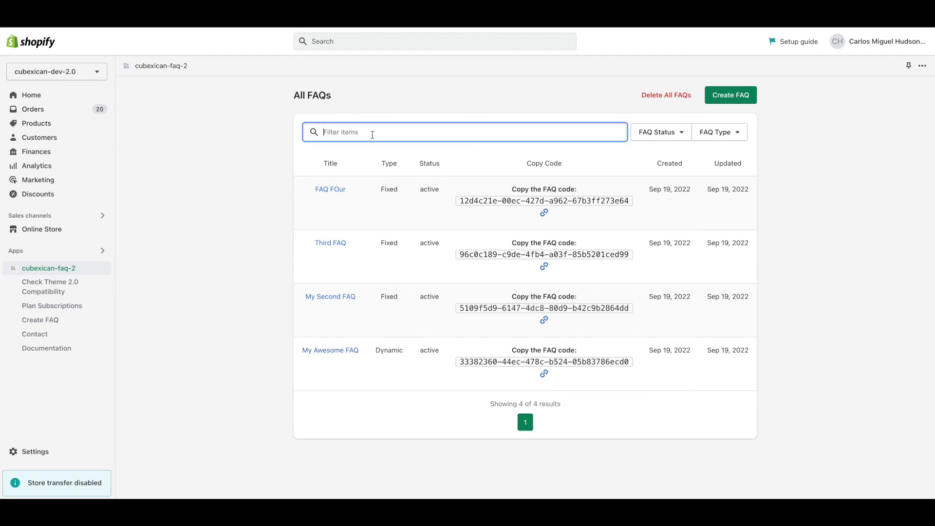
type("My")
type("as")
key("BackSpace")
key("BackSpace")
type("Aw")
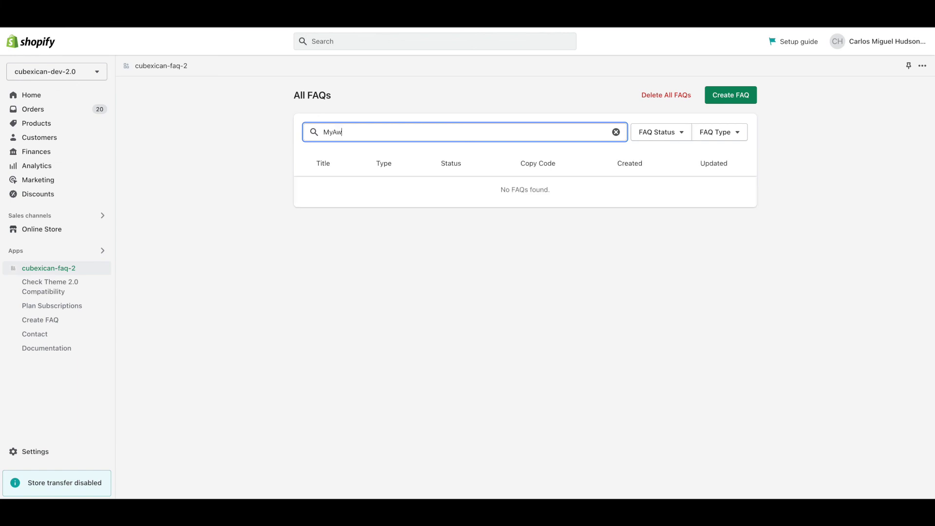
key("BackSpace")
key("BackSpace")
key("BackSpace")
key("BackSpace")
key("BackSpace")
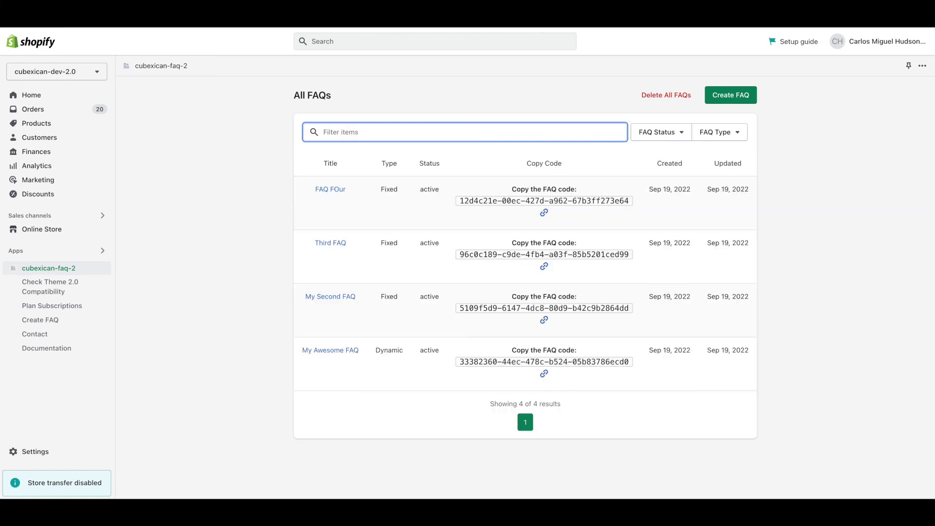
Step: Filter the FAQ list by "awesome", open My Awesome FAQ and examine the number of clicks on each question
type("awesome")
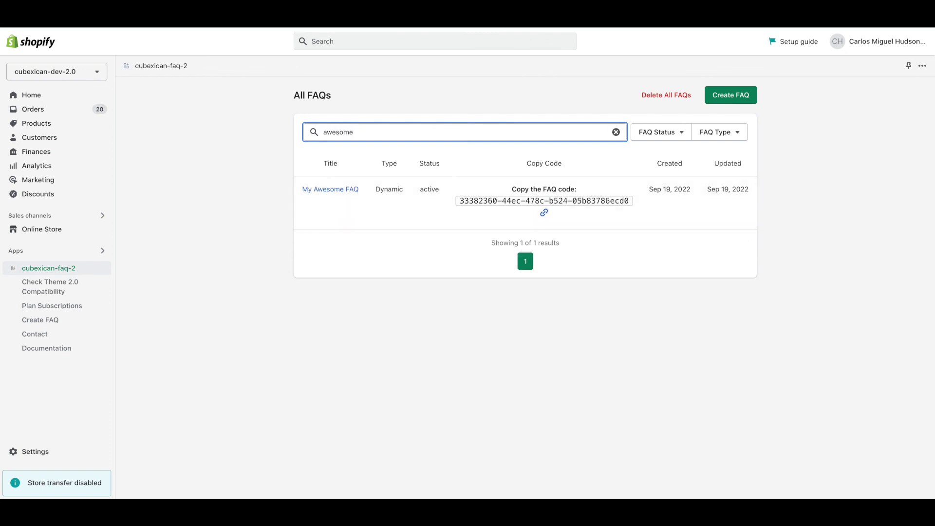
left_click(324, 189)
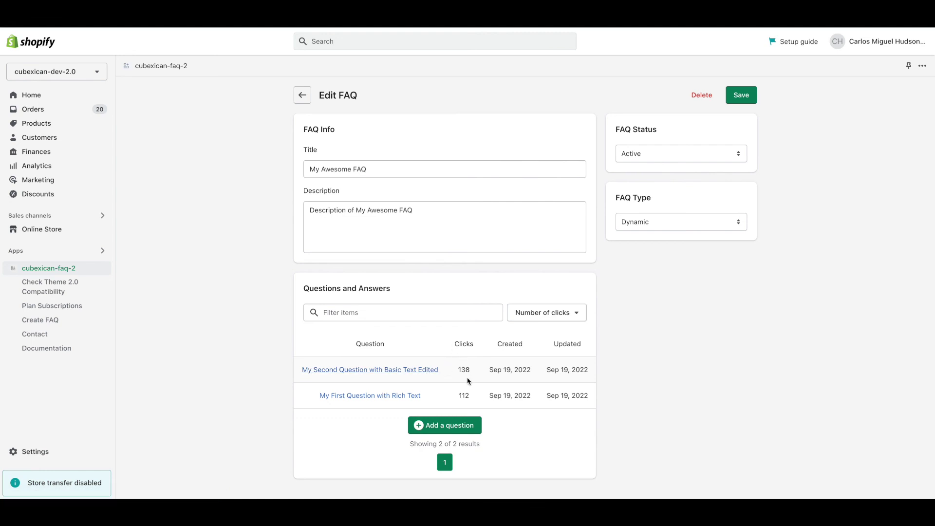
left_click_drag(472, 373, 457, 373)
left_click_drag(470, 397, 458, 397)
Step: Sort the questions by most viewed and by less viewed, clear the sorting and return to the FAQ list
left_click(524, 315)
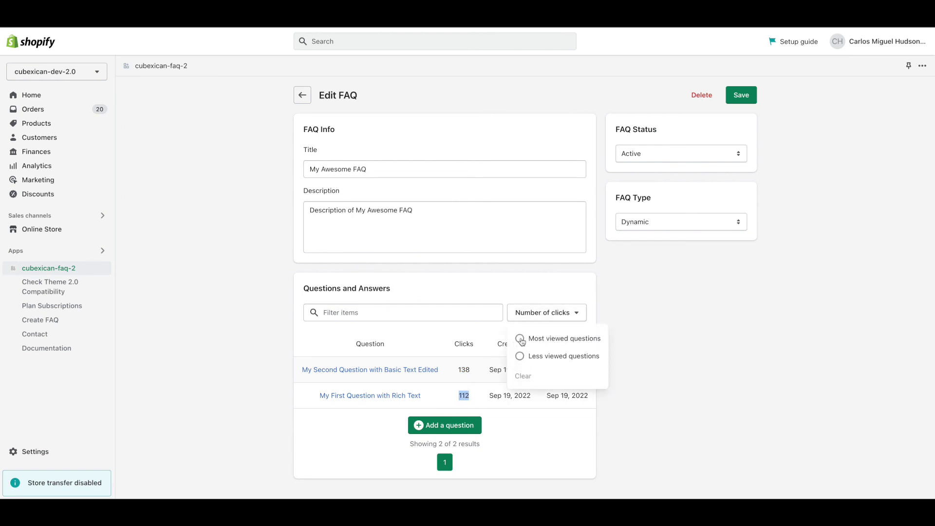
left_click(521, 340)
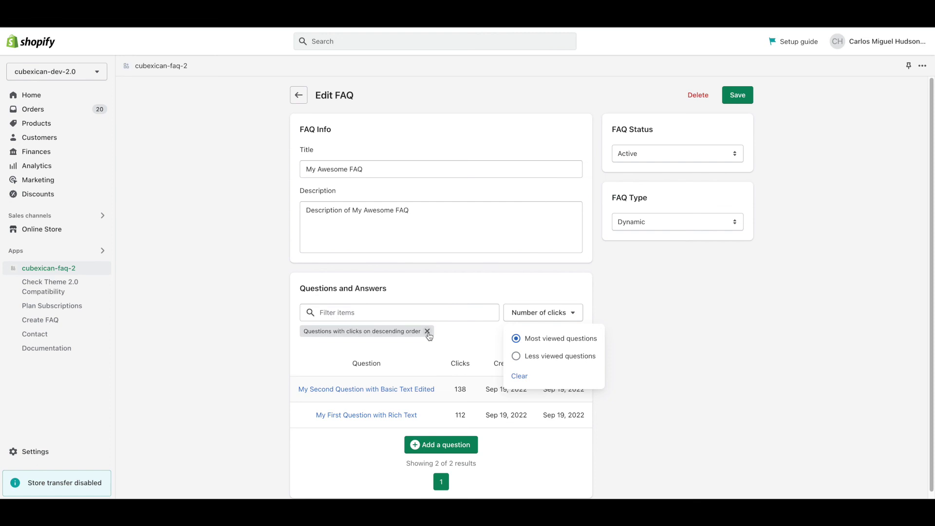
left_click(517, 357)
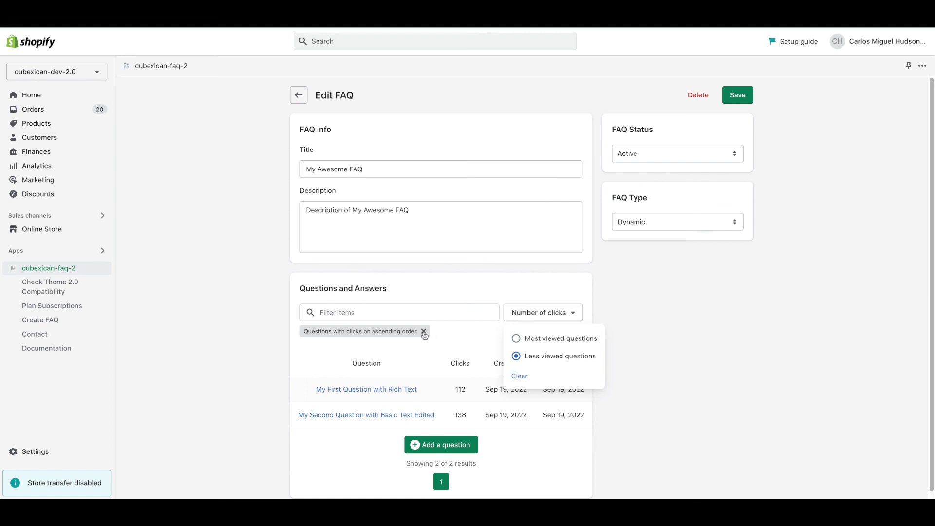
left_click(424, 332)
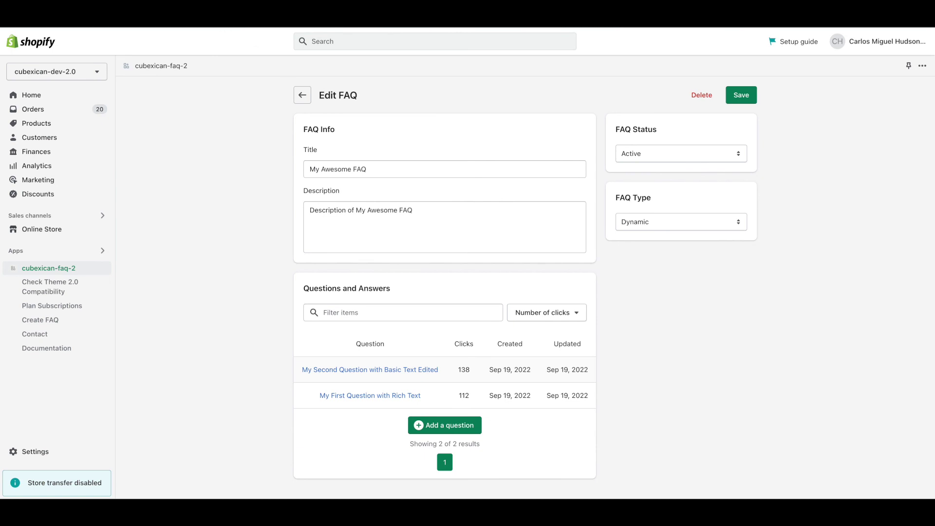
left_click(302, 95)
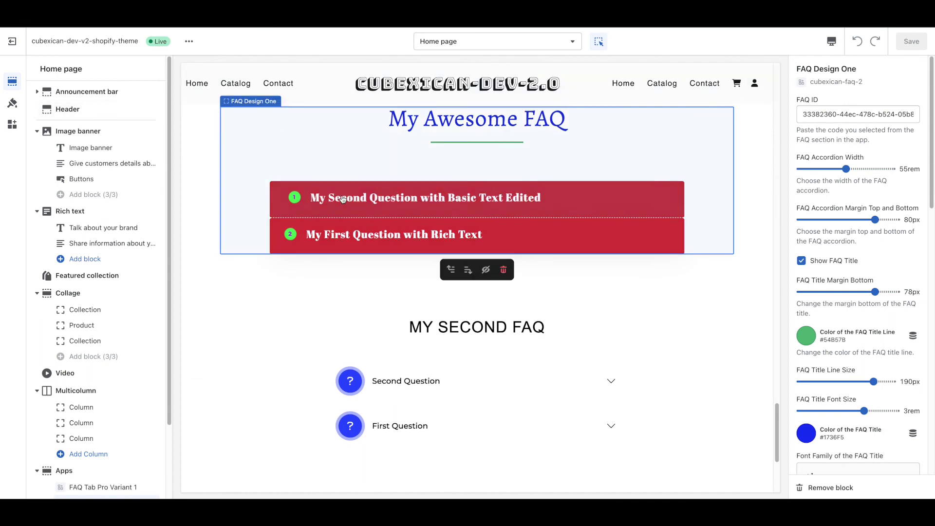
Step: Look over the dynamic FAQ blocks in the theme preview and open the app's Check Theme 2.0 Compatibility page
scroll(341, 197, "up", 4)
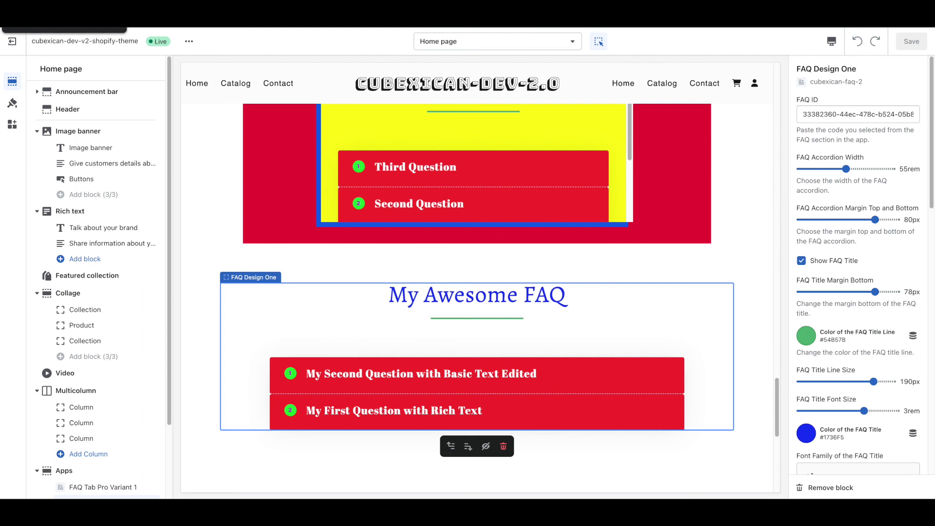
left_click(59, 7)
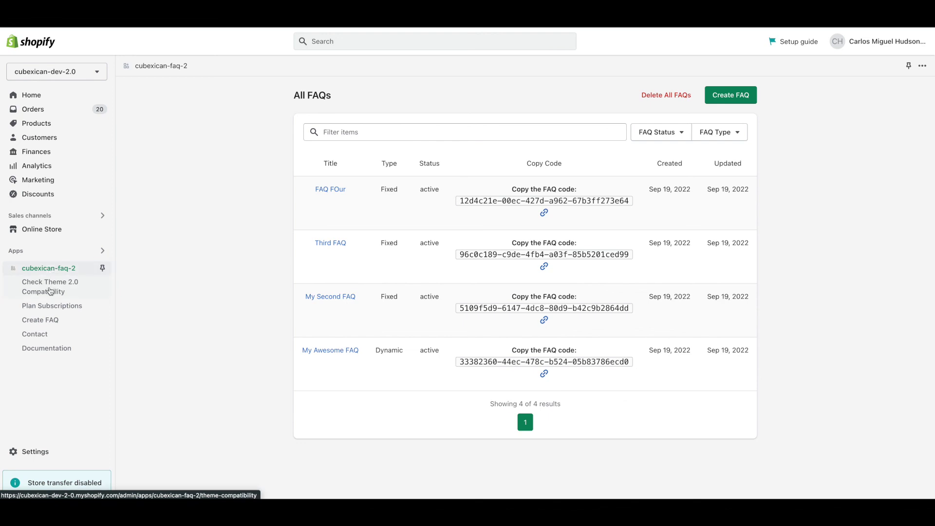
left_click(50, 291)
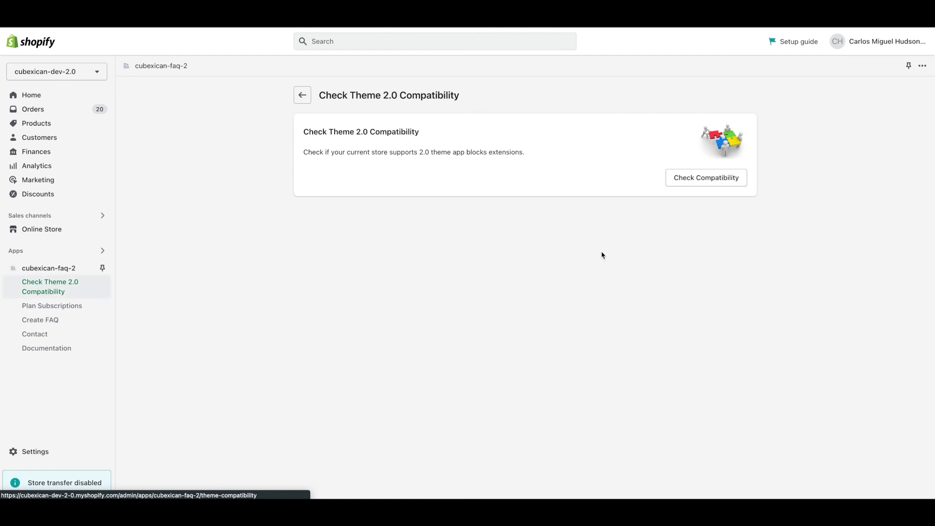
Step: Run the Theme 2.0 compatibility check and examine which store templates support app blocks, including the collection and product templates
left_click(687, 184)
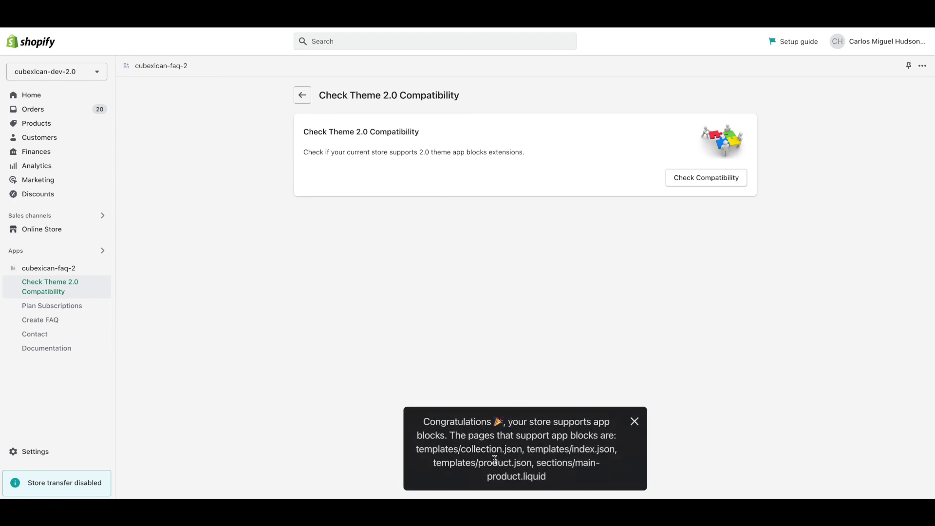
left_click_drag(527, 449, 600, 435)
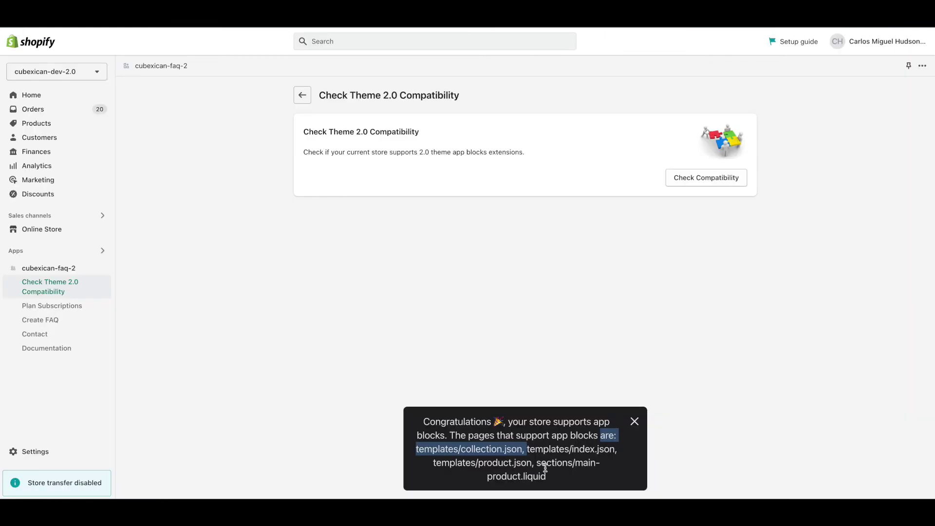
left_click_drag(479, 464, 515, 465)
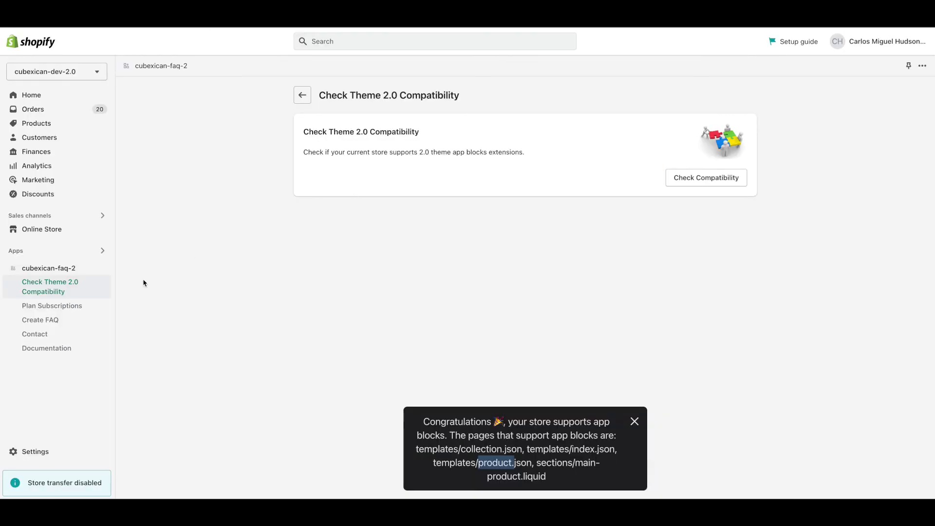
Step: Return to the All FAQs list and copy the FAQ code of Third FAQ
left_click(64, 268)
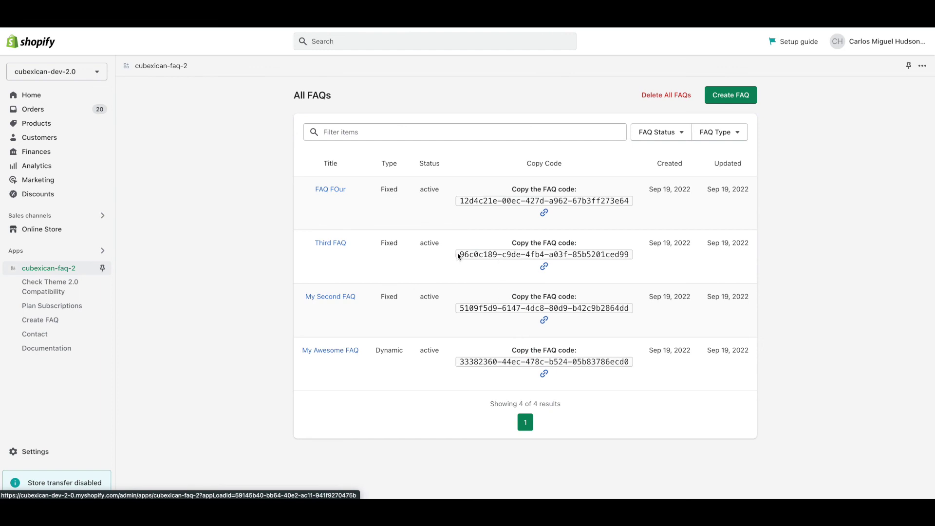
left_click_drag(459, 257, 618, 257)
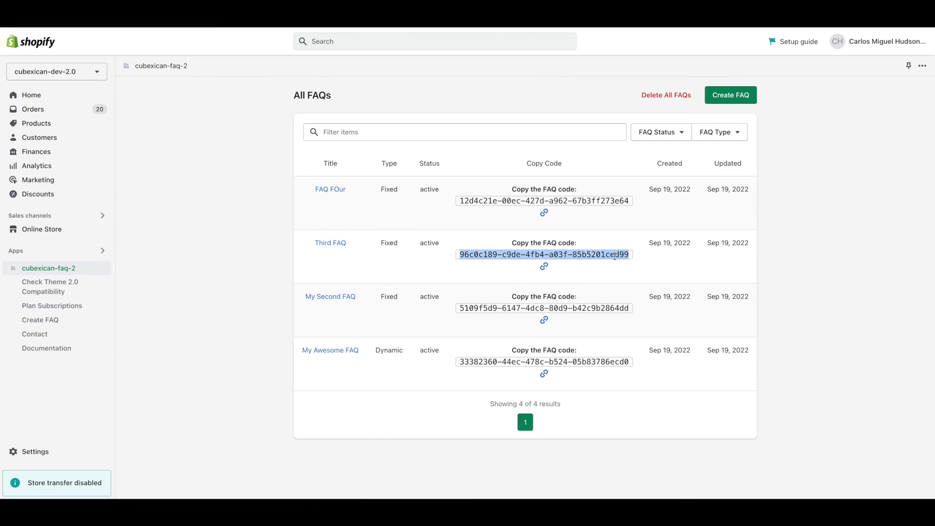
right_click(615, 257)
left_click(633, 279)
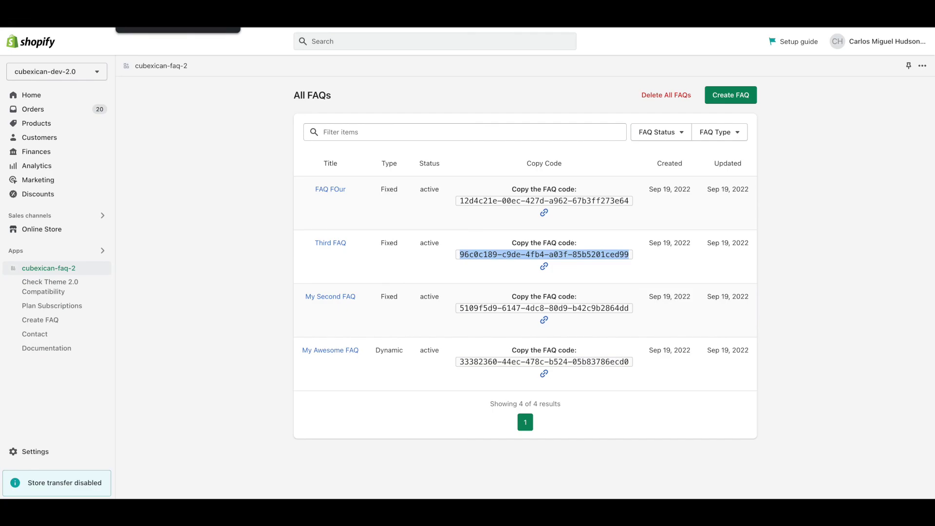
Step: Switch to the theme editor and open the Default product template
key("ctrl+Tab")
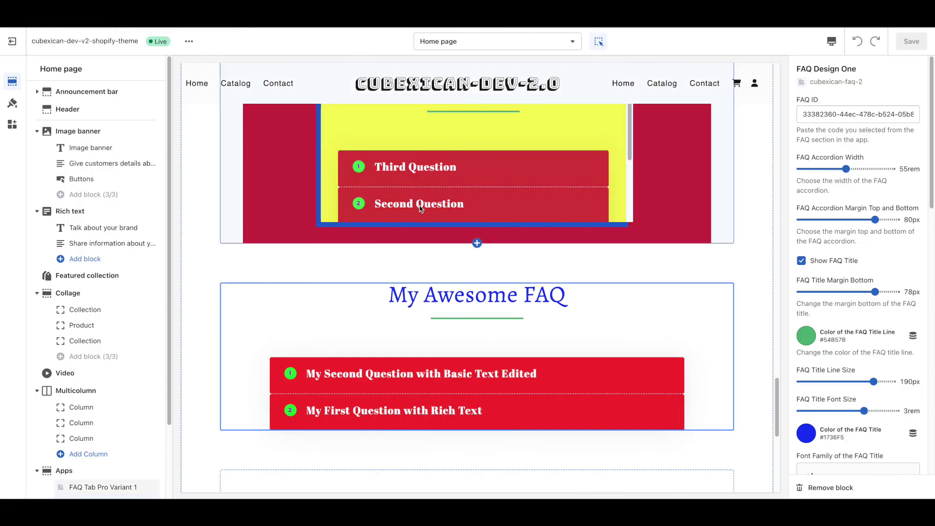
left_click(460, 45)
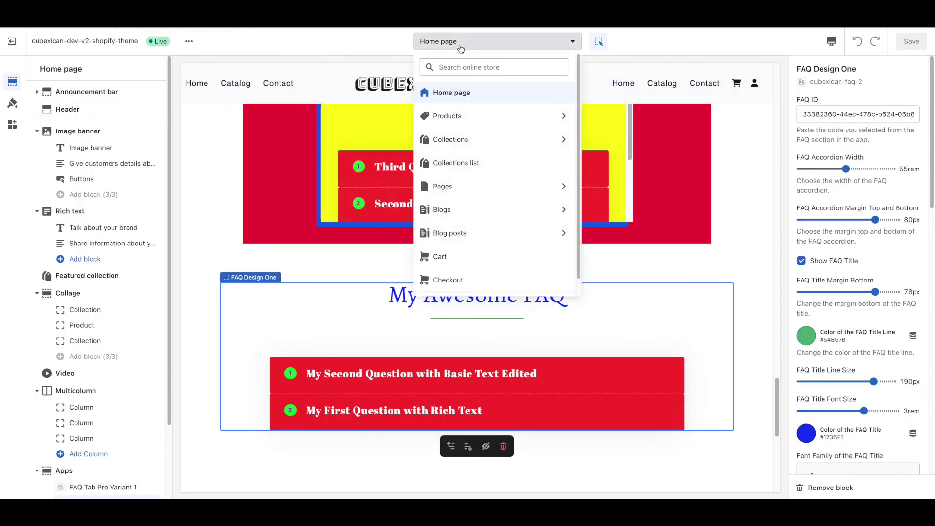
left_click(457, 115)
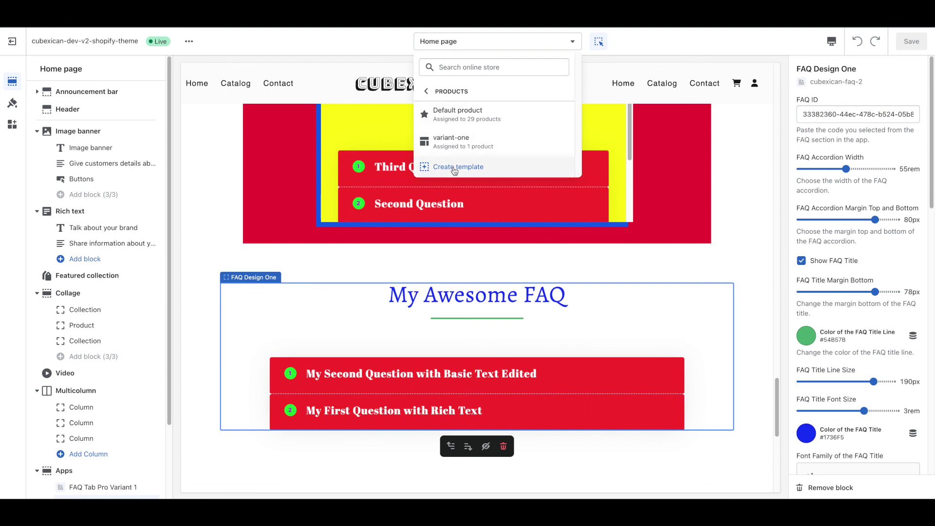
left_click(454, 121)
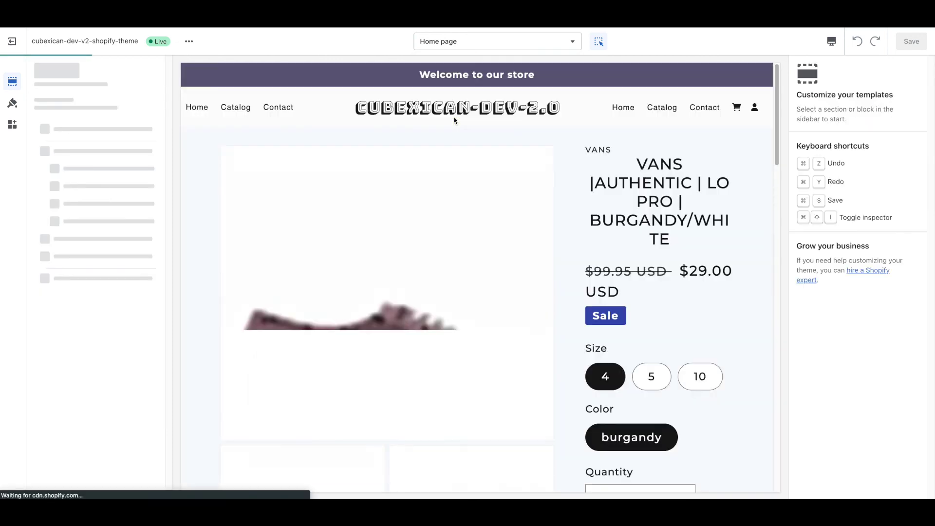
Step: Add an FAQ Pro Design Seven block to the Apps section at the end of the Default product template
scroll(502, 199, "down", 10)
scroll(365, 255, "down", 15)
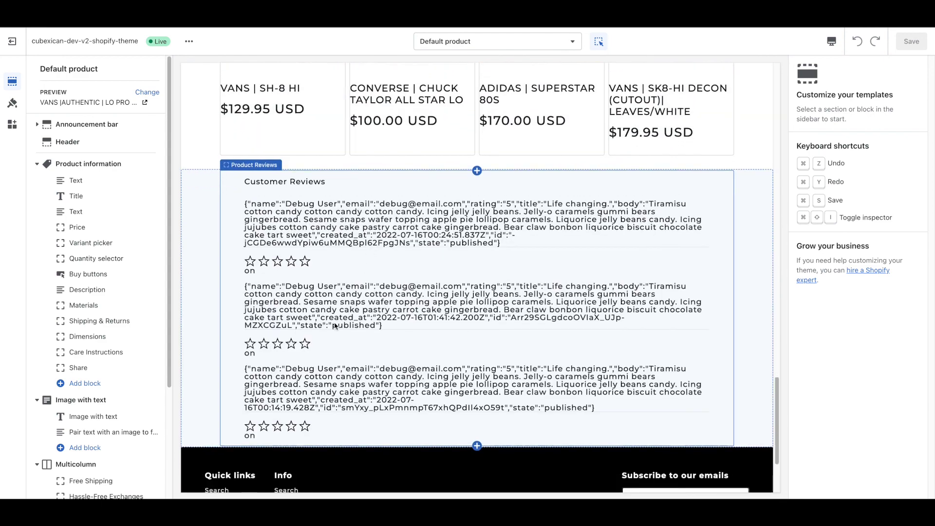
scroll(334, 326, "down", 3)
scroll(117, 390, "down", 4)
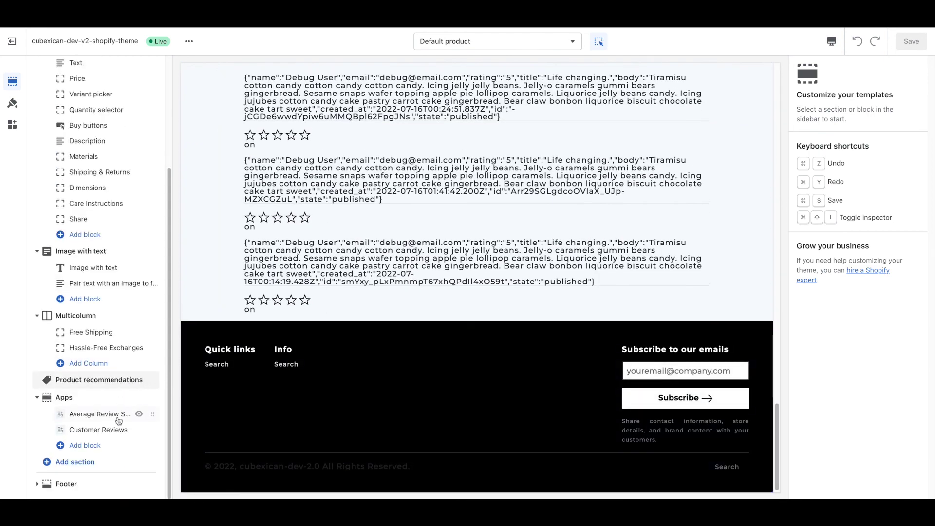
left_click(85, 445)
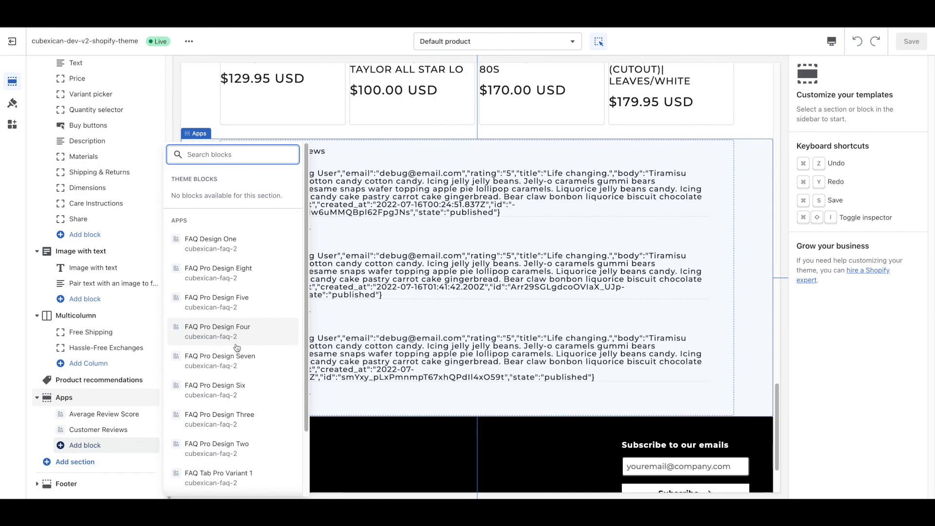
left_click(236, 359)
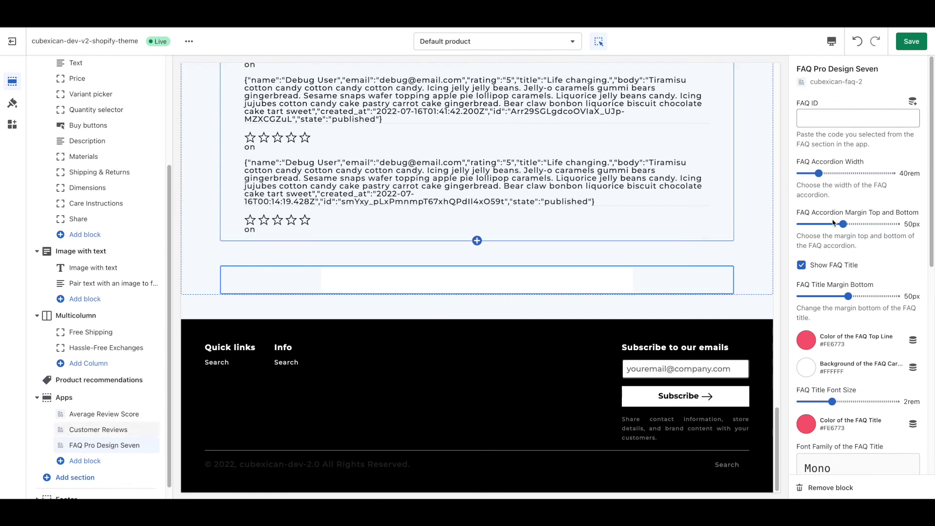
Step: Paste the copied Third FAQ code as the block's FAQ ID and save the template
left_click(825, 123)
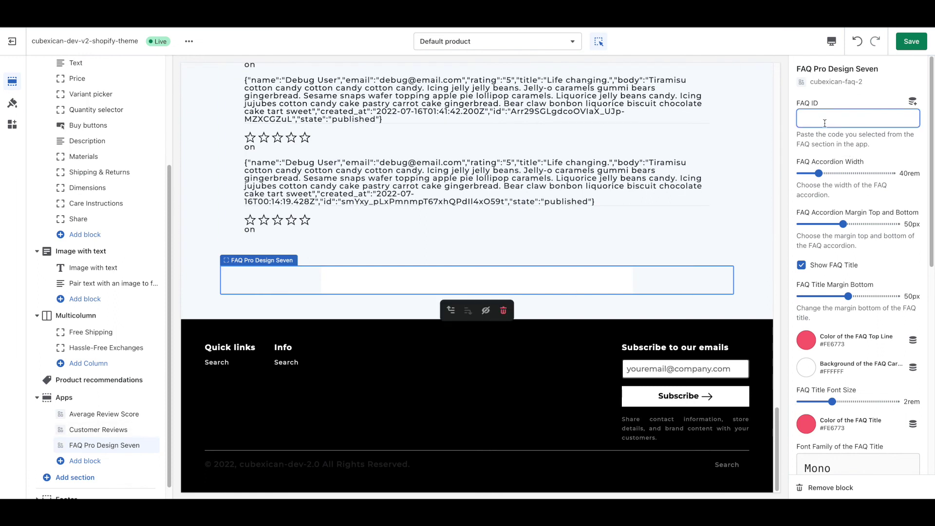
key("ctrl+v")
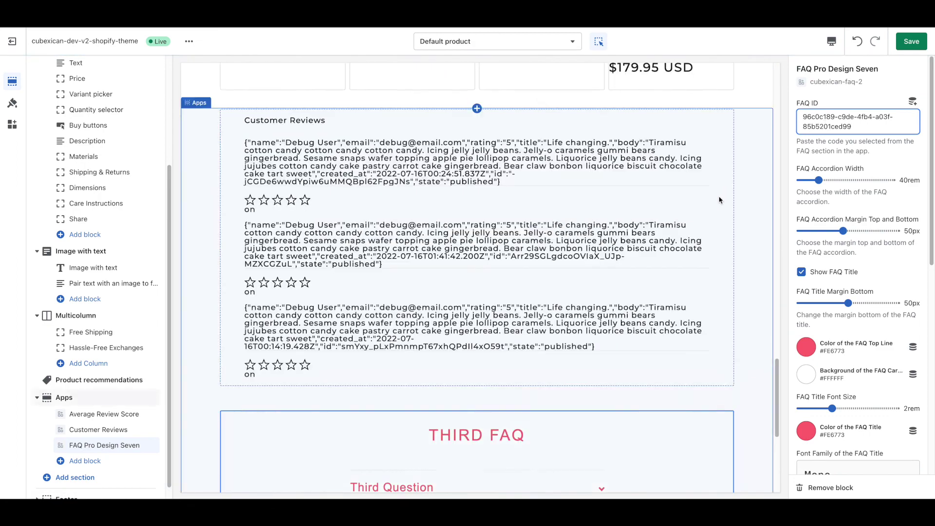
key("ctrl+s")
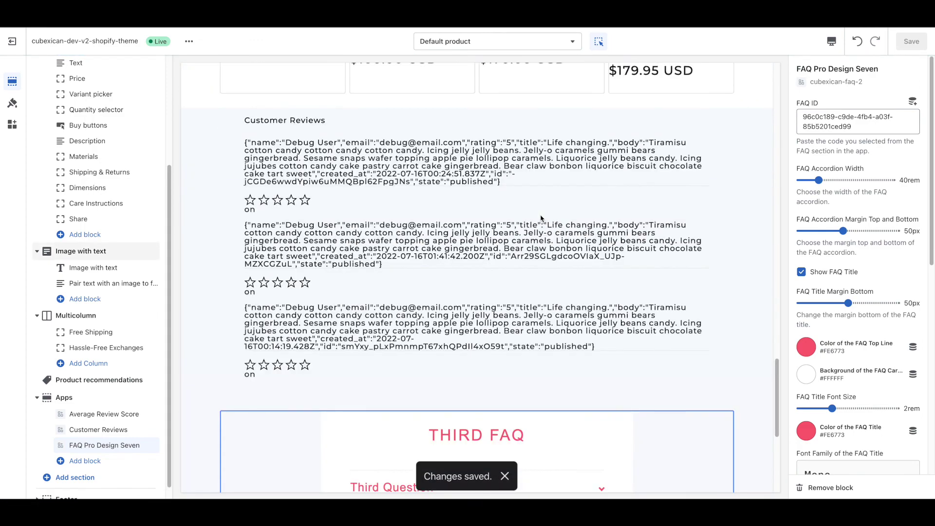
Step: Test the Third FAQ accordion in the product preview by expanding Third Question and expanding and collapsing Second Question and First Question
left_click(539, 277)
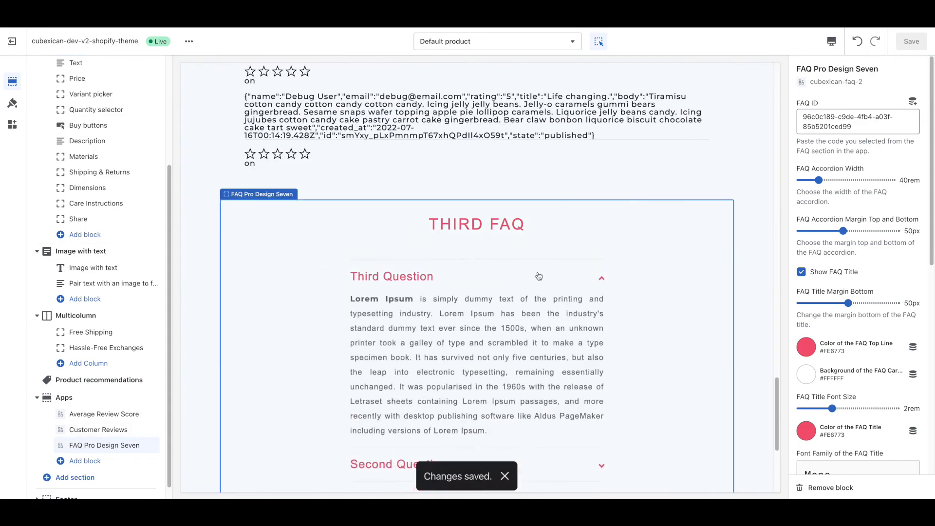
scroll(537, 274, "down", 2)
left_click(568, 387)
scroll(565, 386, "down", 2)
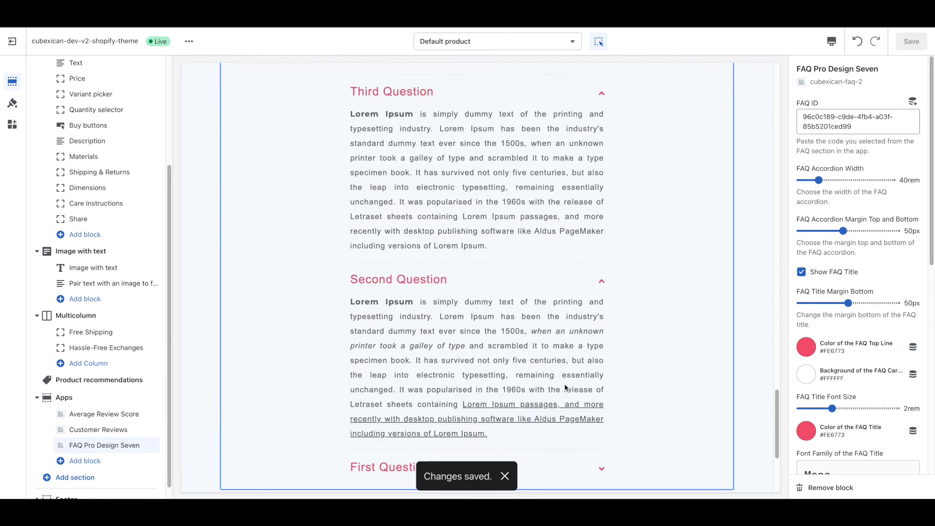
left_click(566, 262)
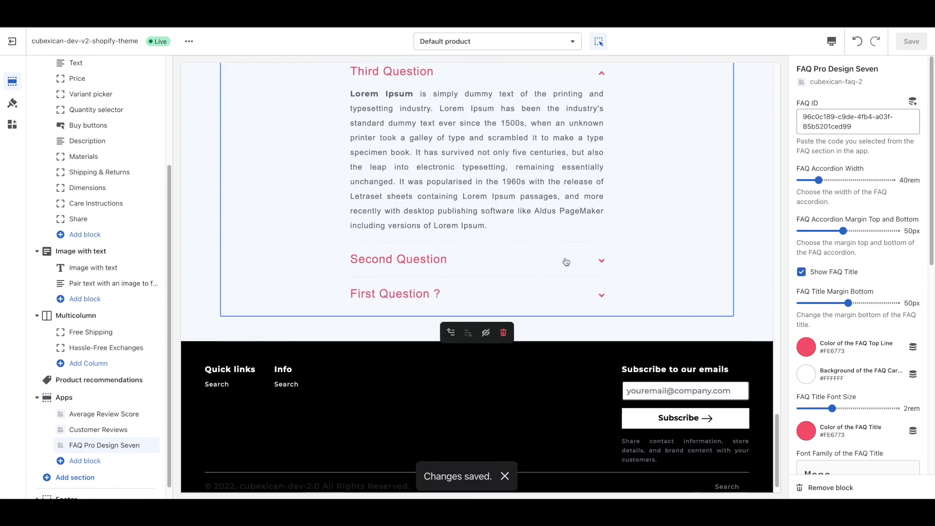
left_click(565, 303)
left_click(565, 305)
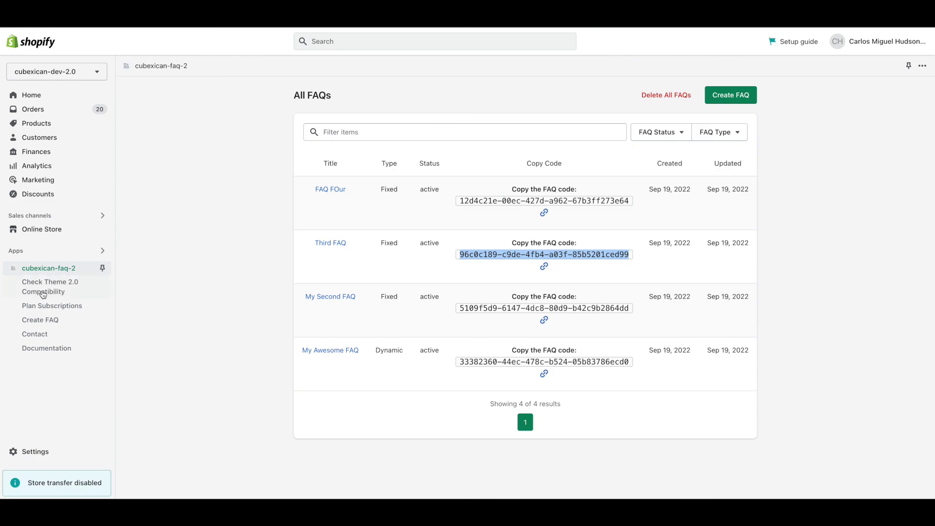
Step: Revisit the app's Check Theme 2.0 Compatibility page and go back to the product template in the theme editor
left_click(43, 294)
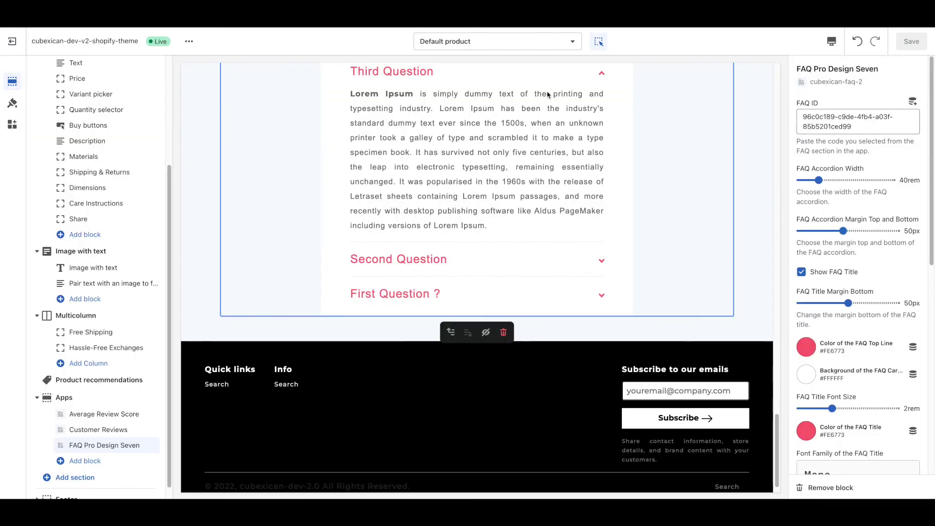
mouse_move(786, 20)
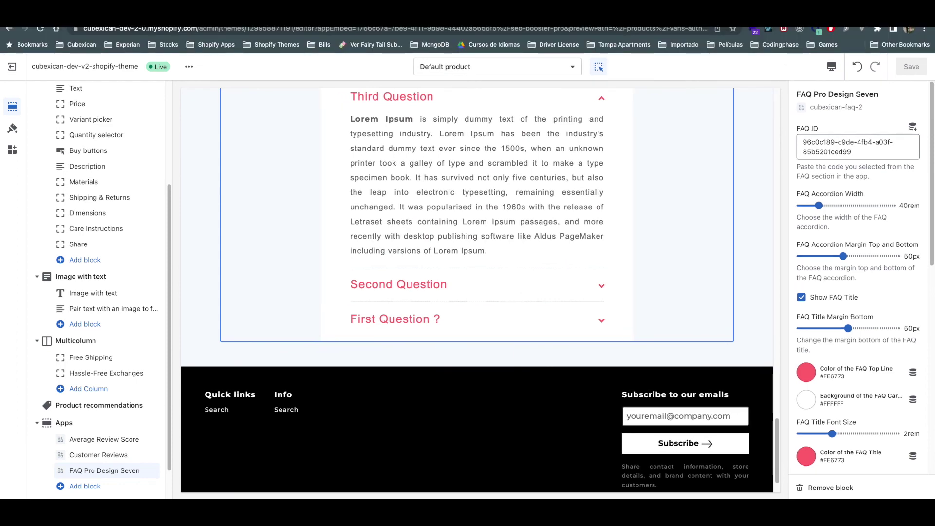